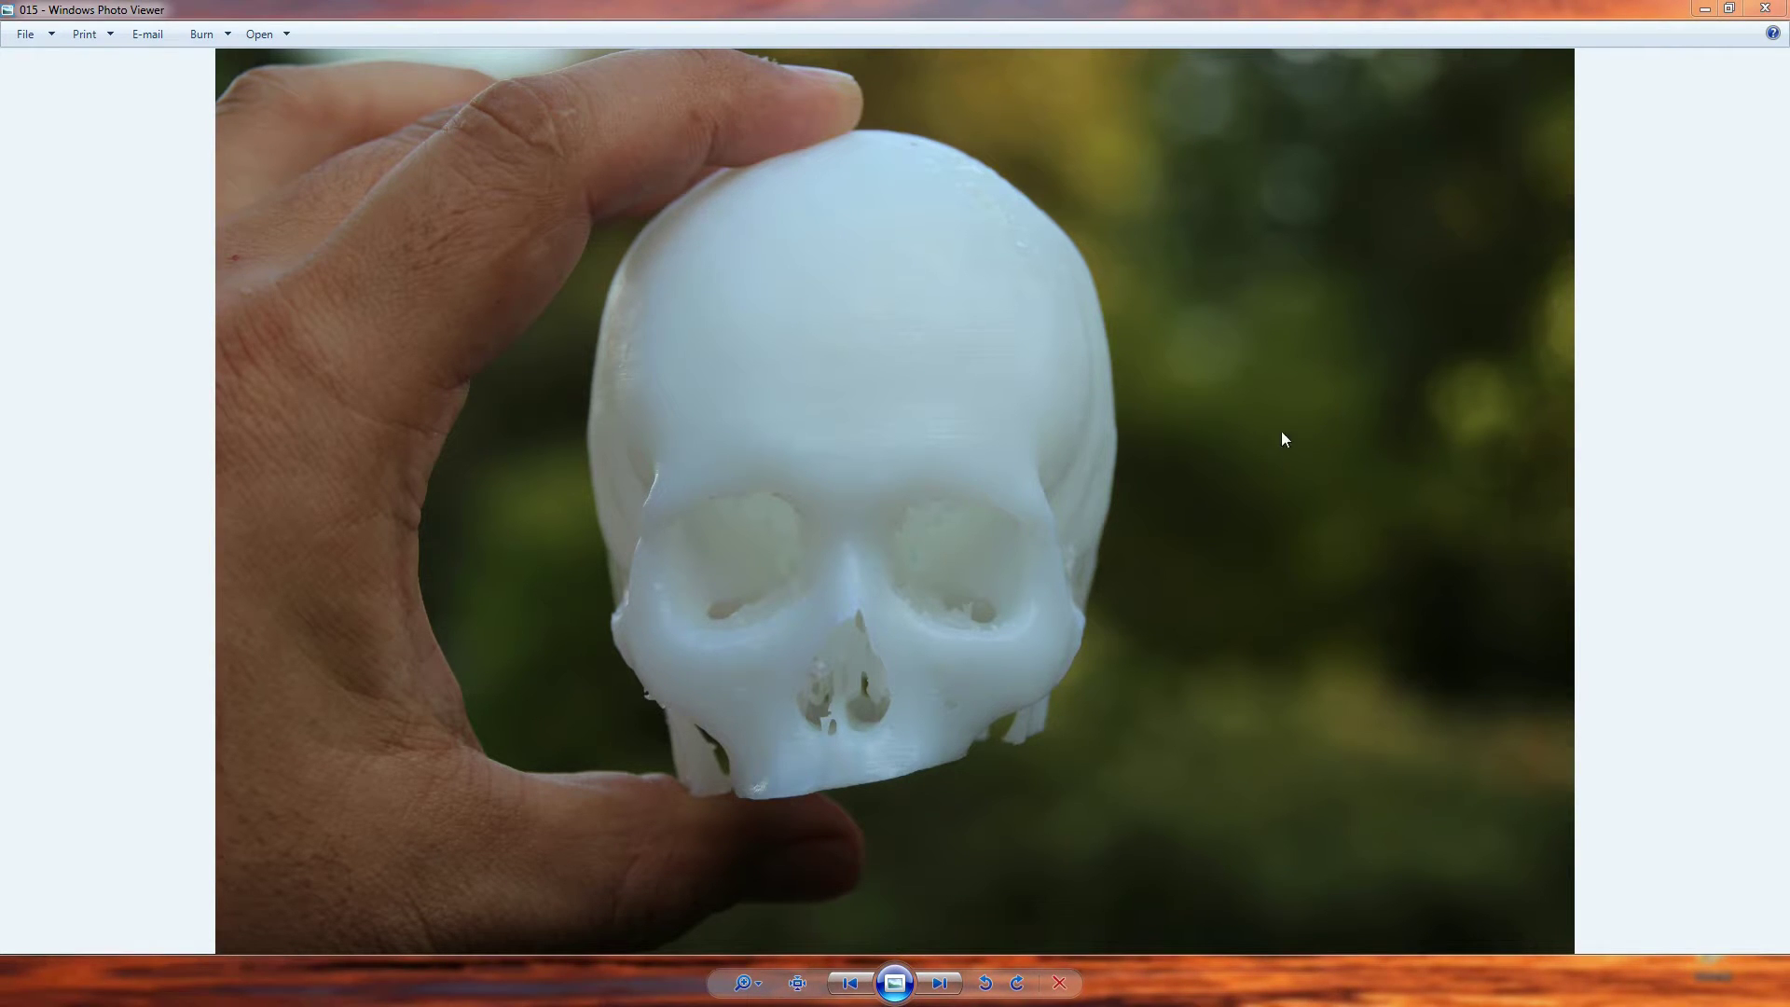
- Close the skull photo and import the DICOM folder from the tutorial directory into 3D Slicer's DICOM database, copying the files
click(1763, 10)
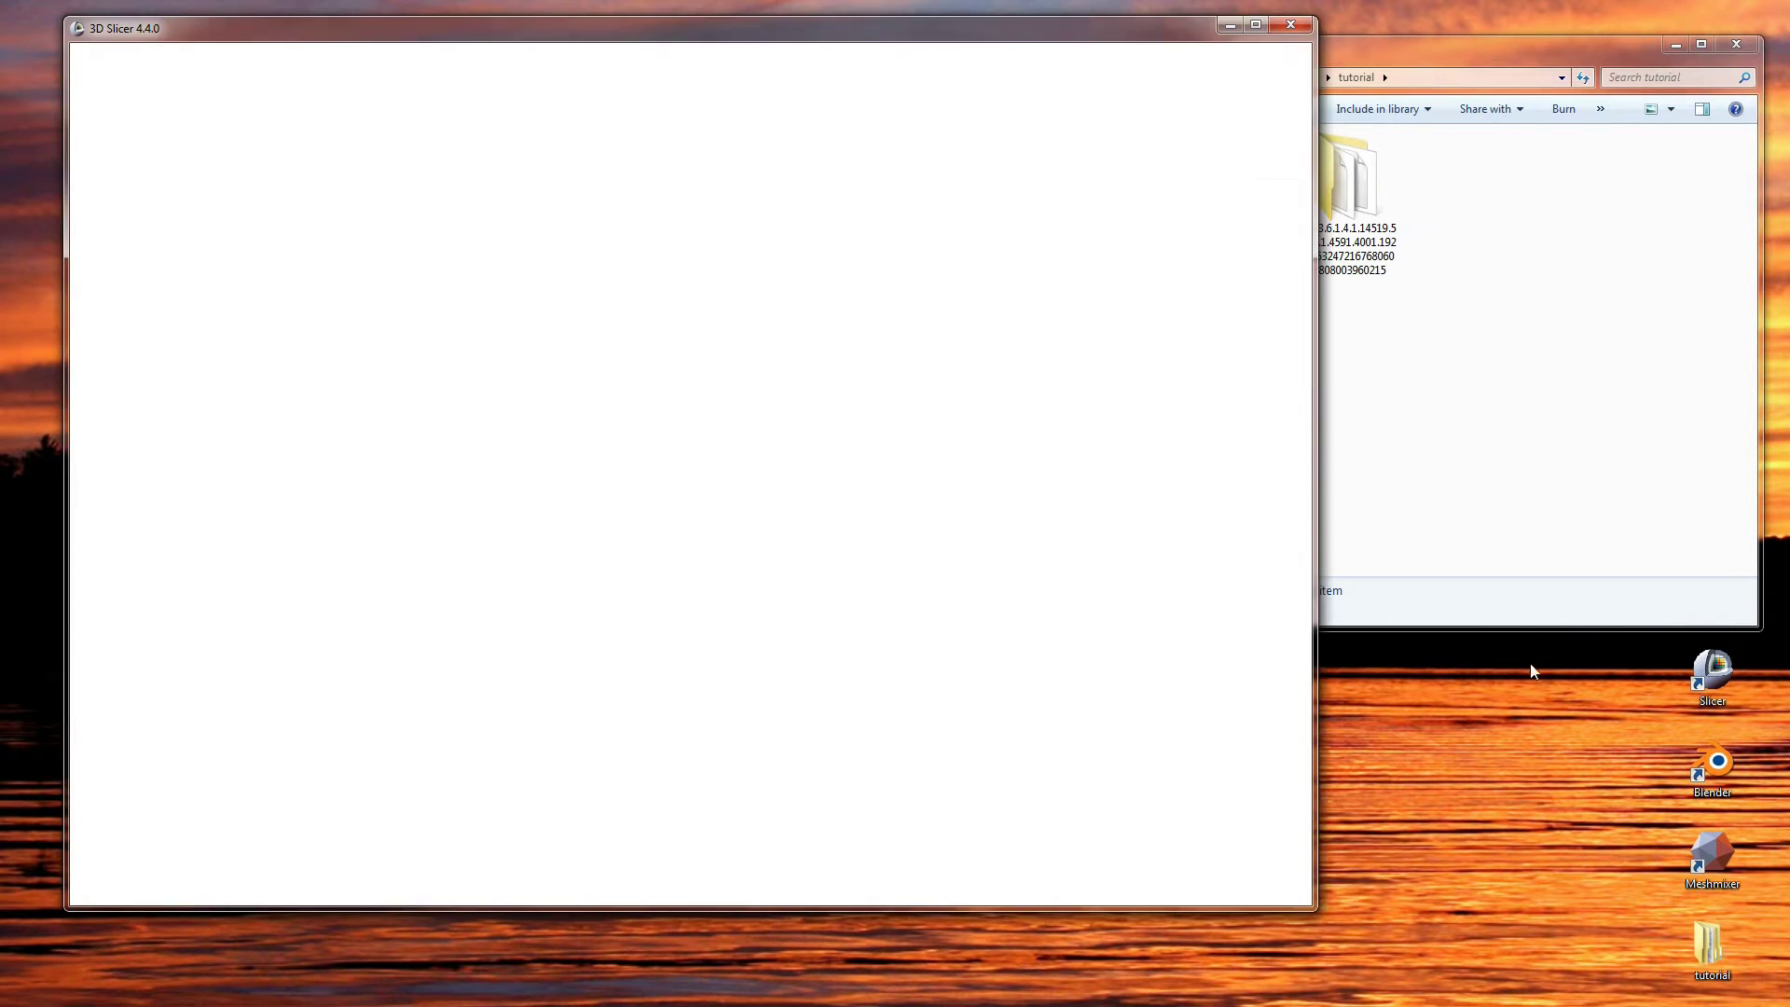
drag(1089, 39, 1060, 39)
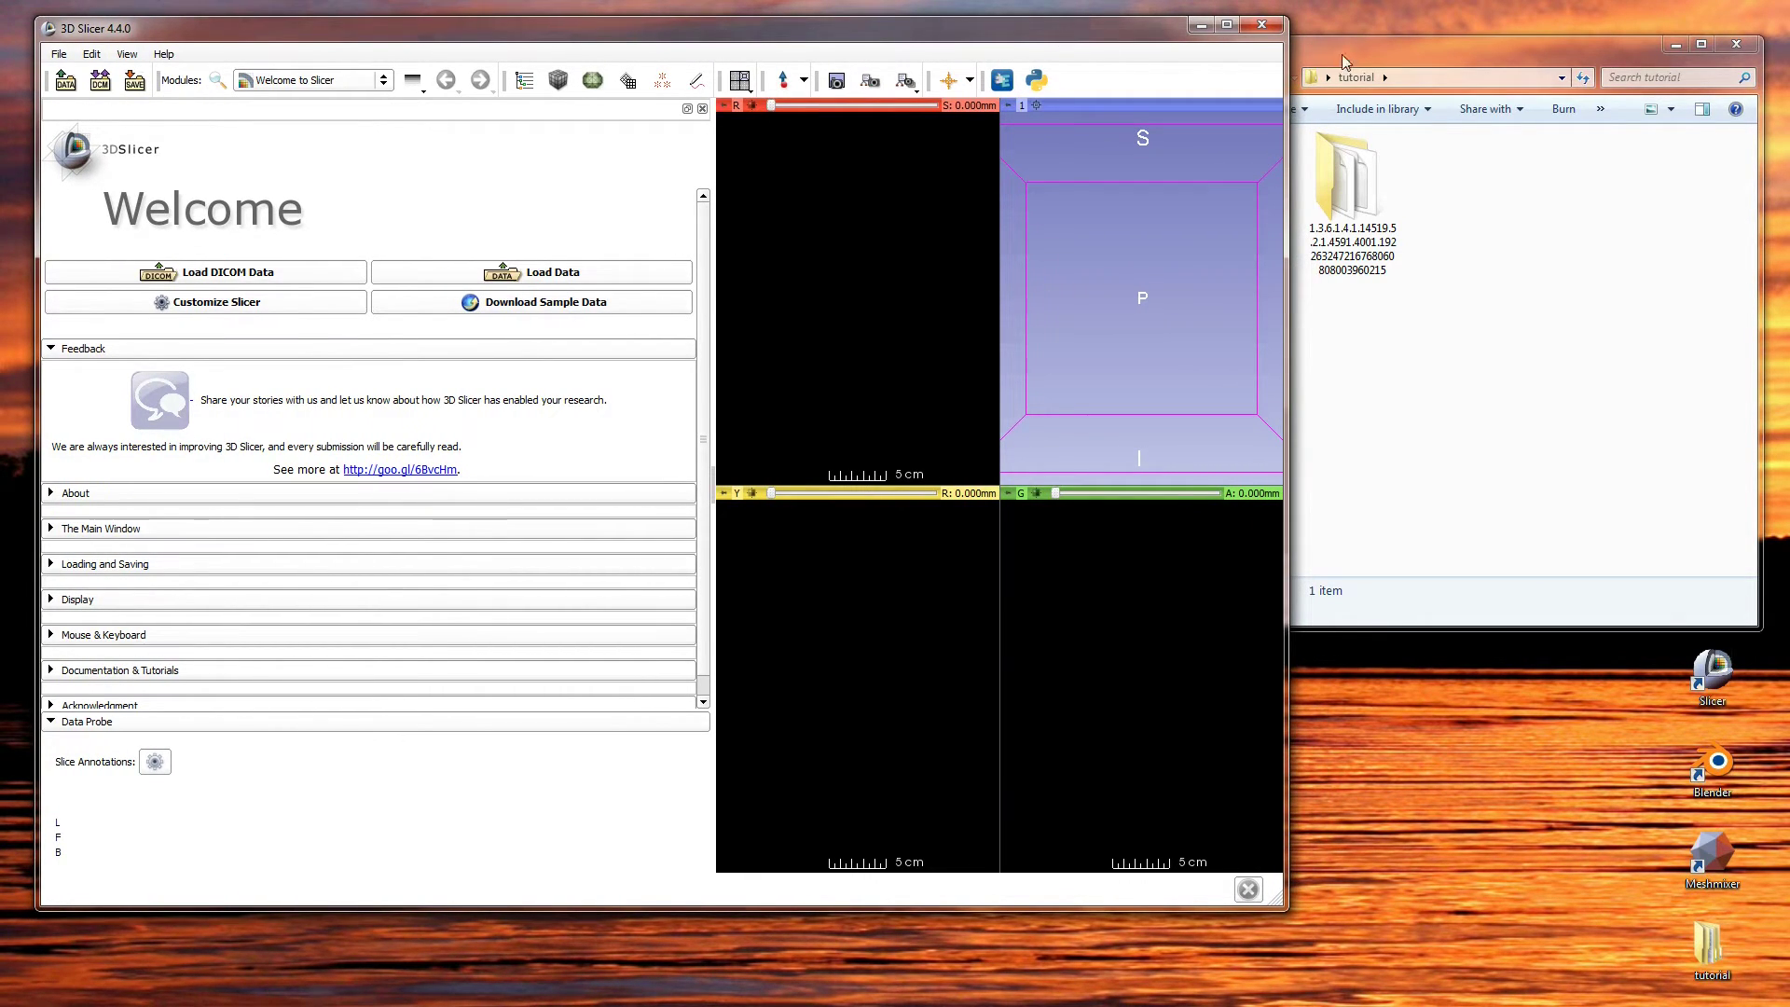
click(1432, 47)
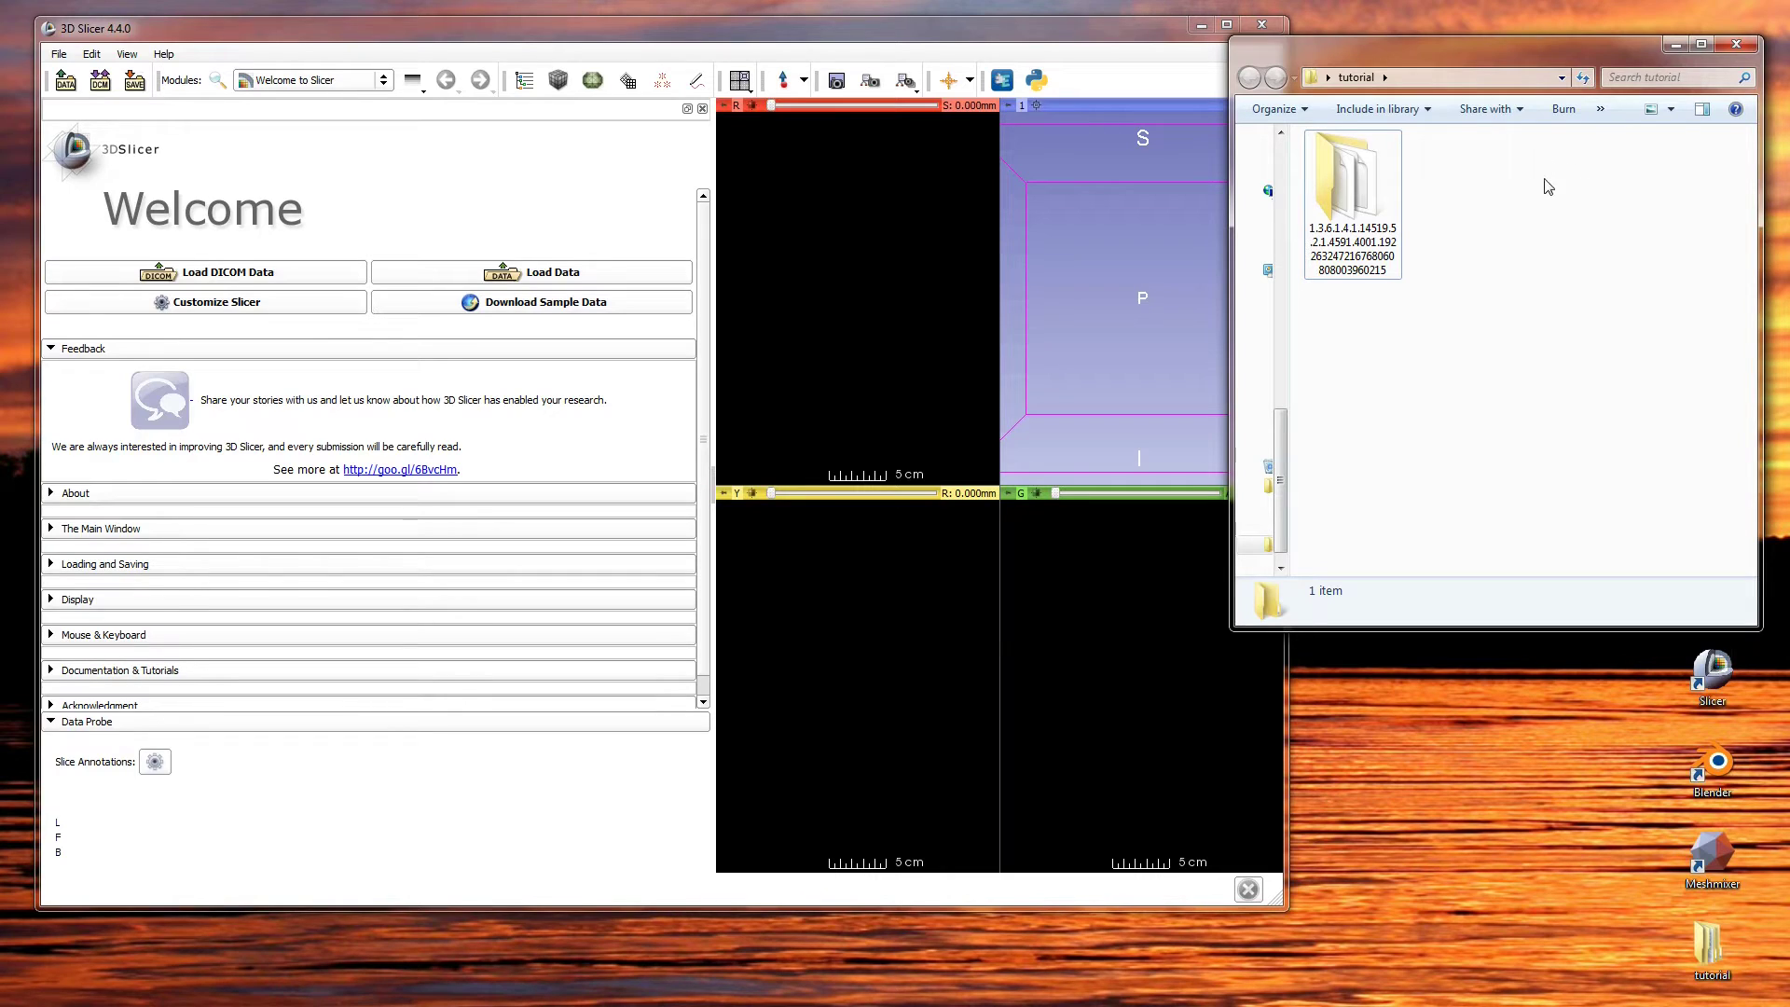
drag(1363, 191, 387, 353)
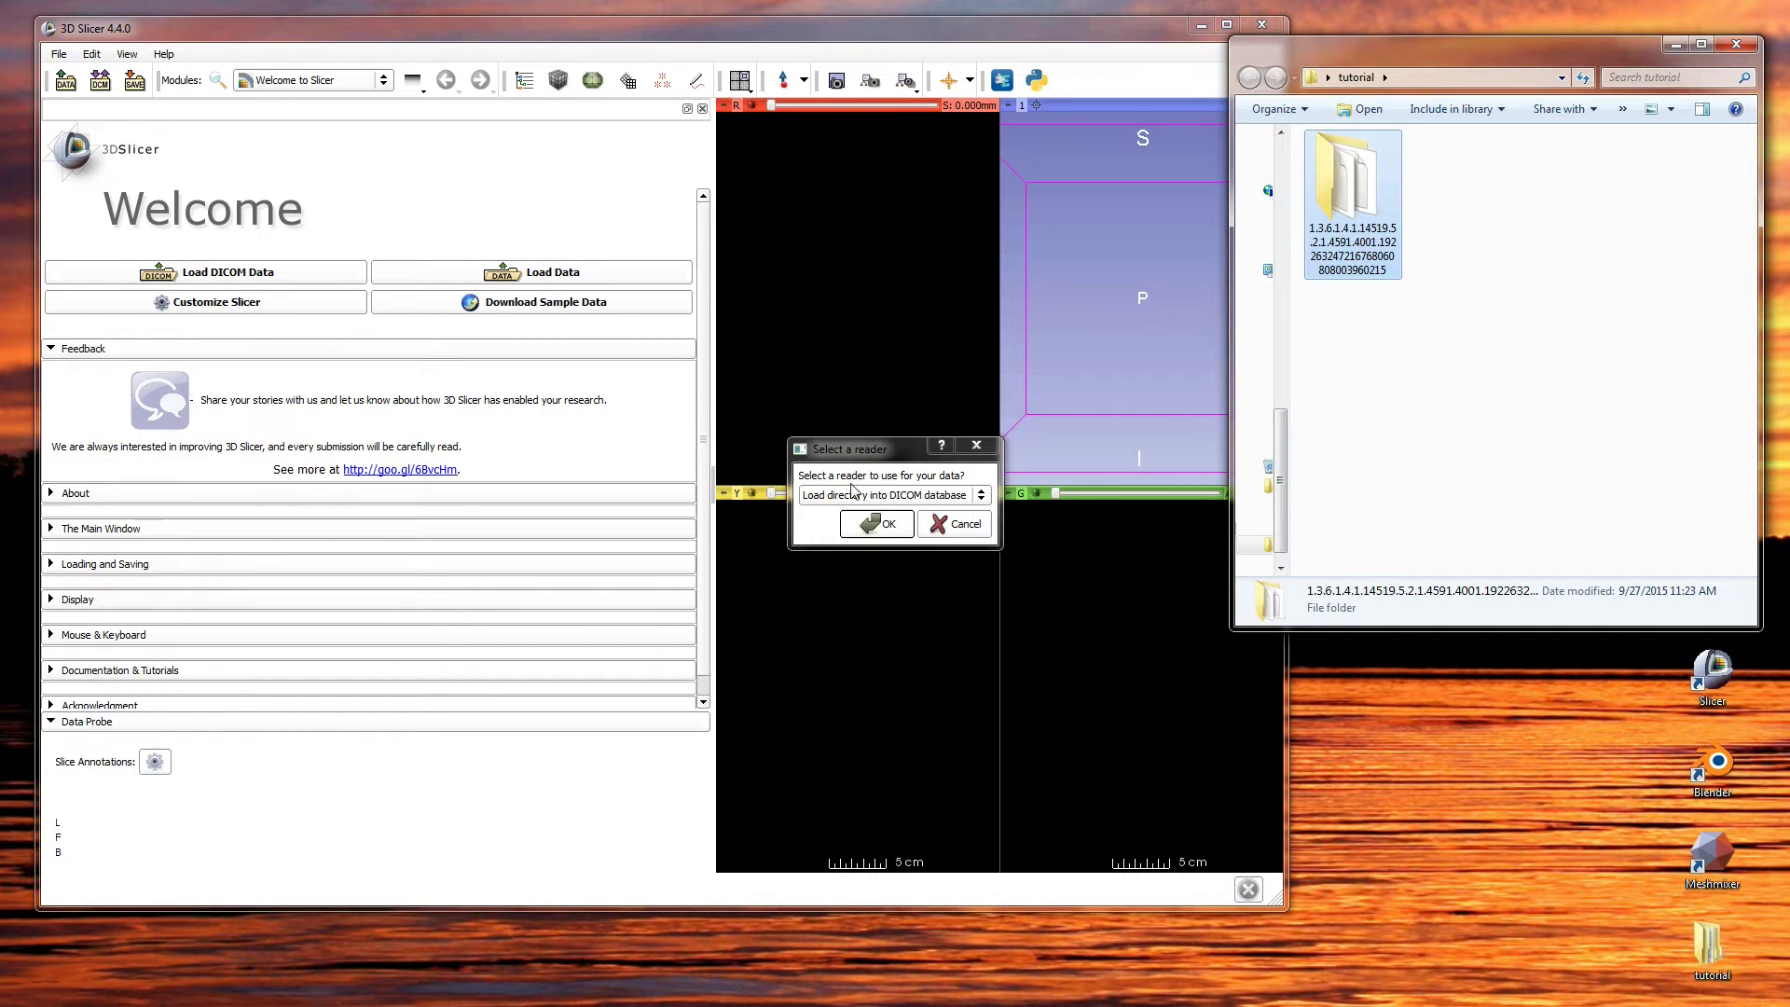
click(861, 523)
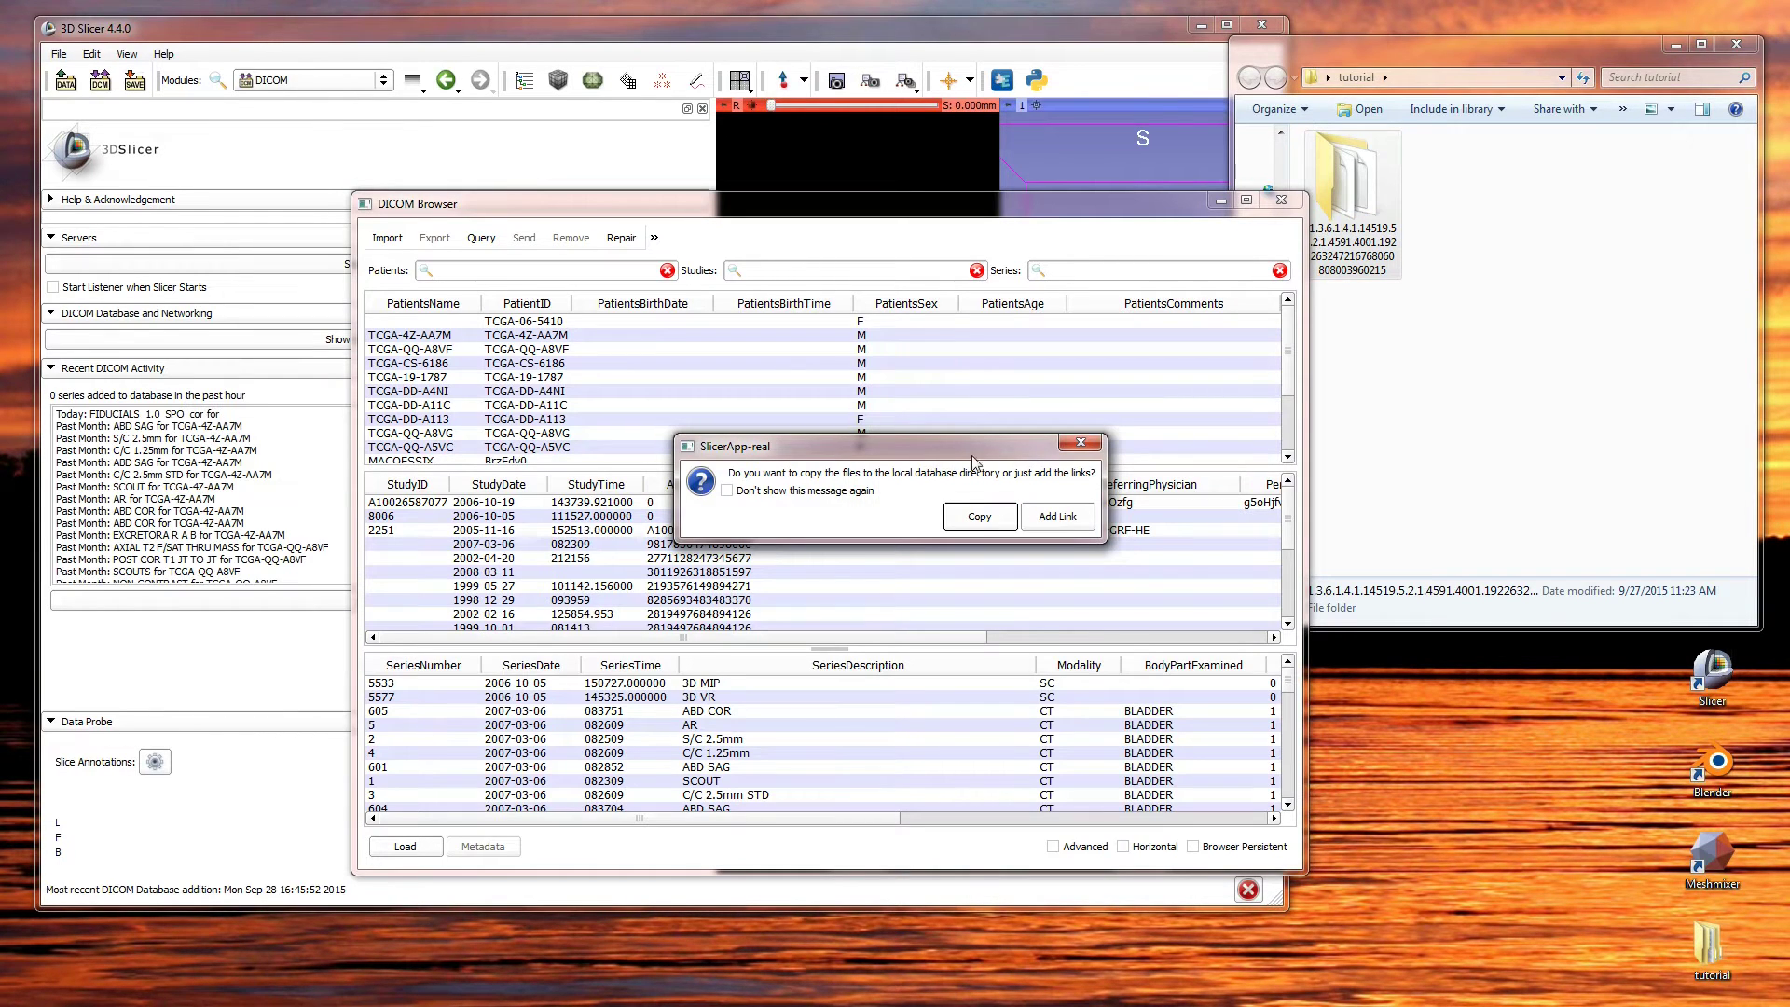
click(1009, 516)
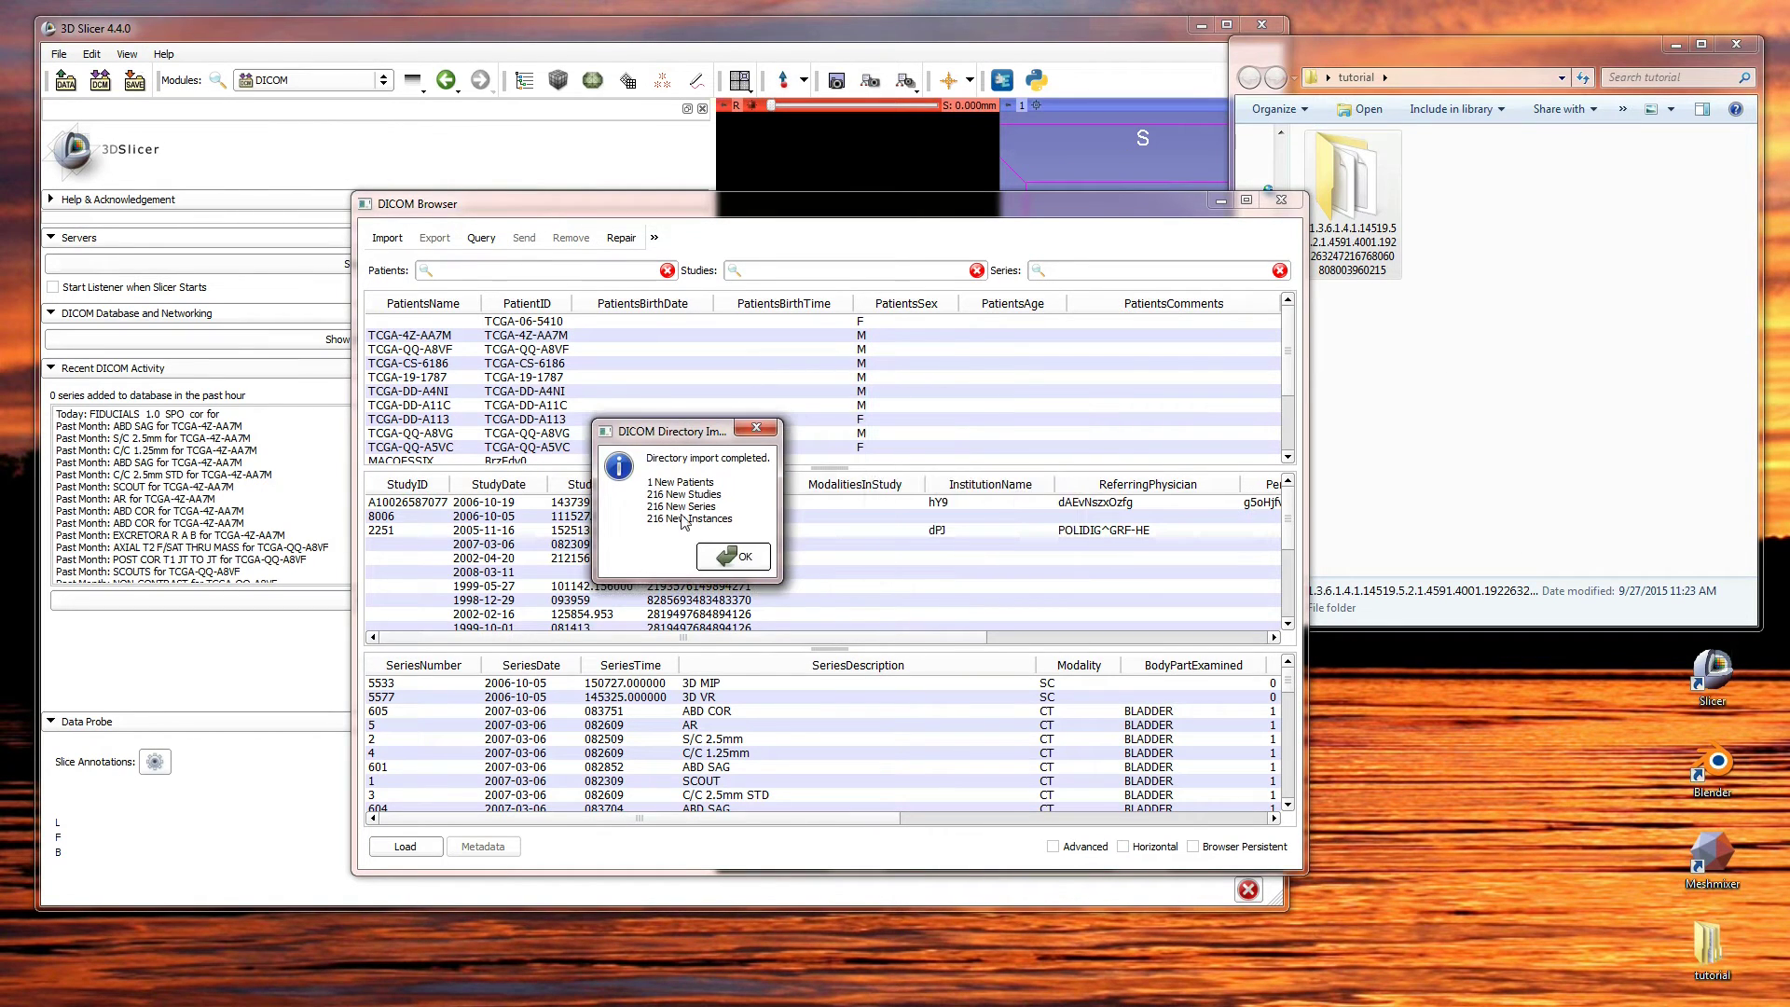
click(736, 571)
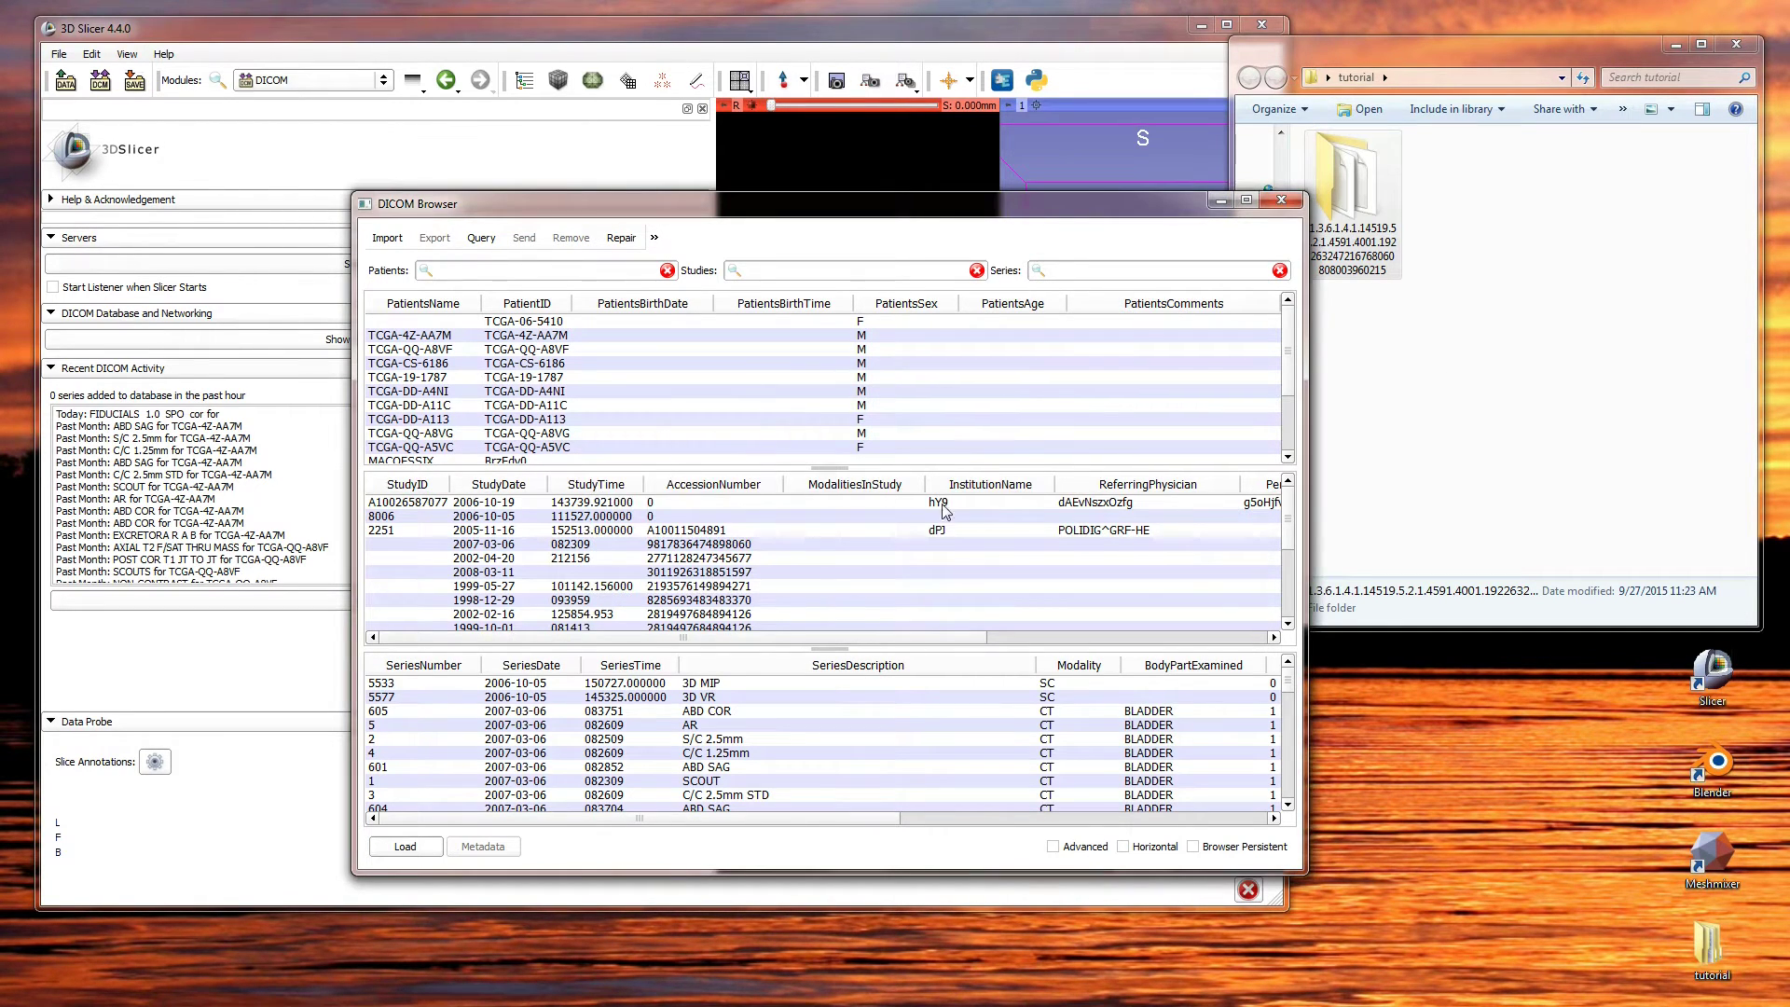
- Load the first listed patient's FIDUCIALS 1.0 SPO cor CT series and view it in a maximized window with the Four-Up layout
click(515, 323)
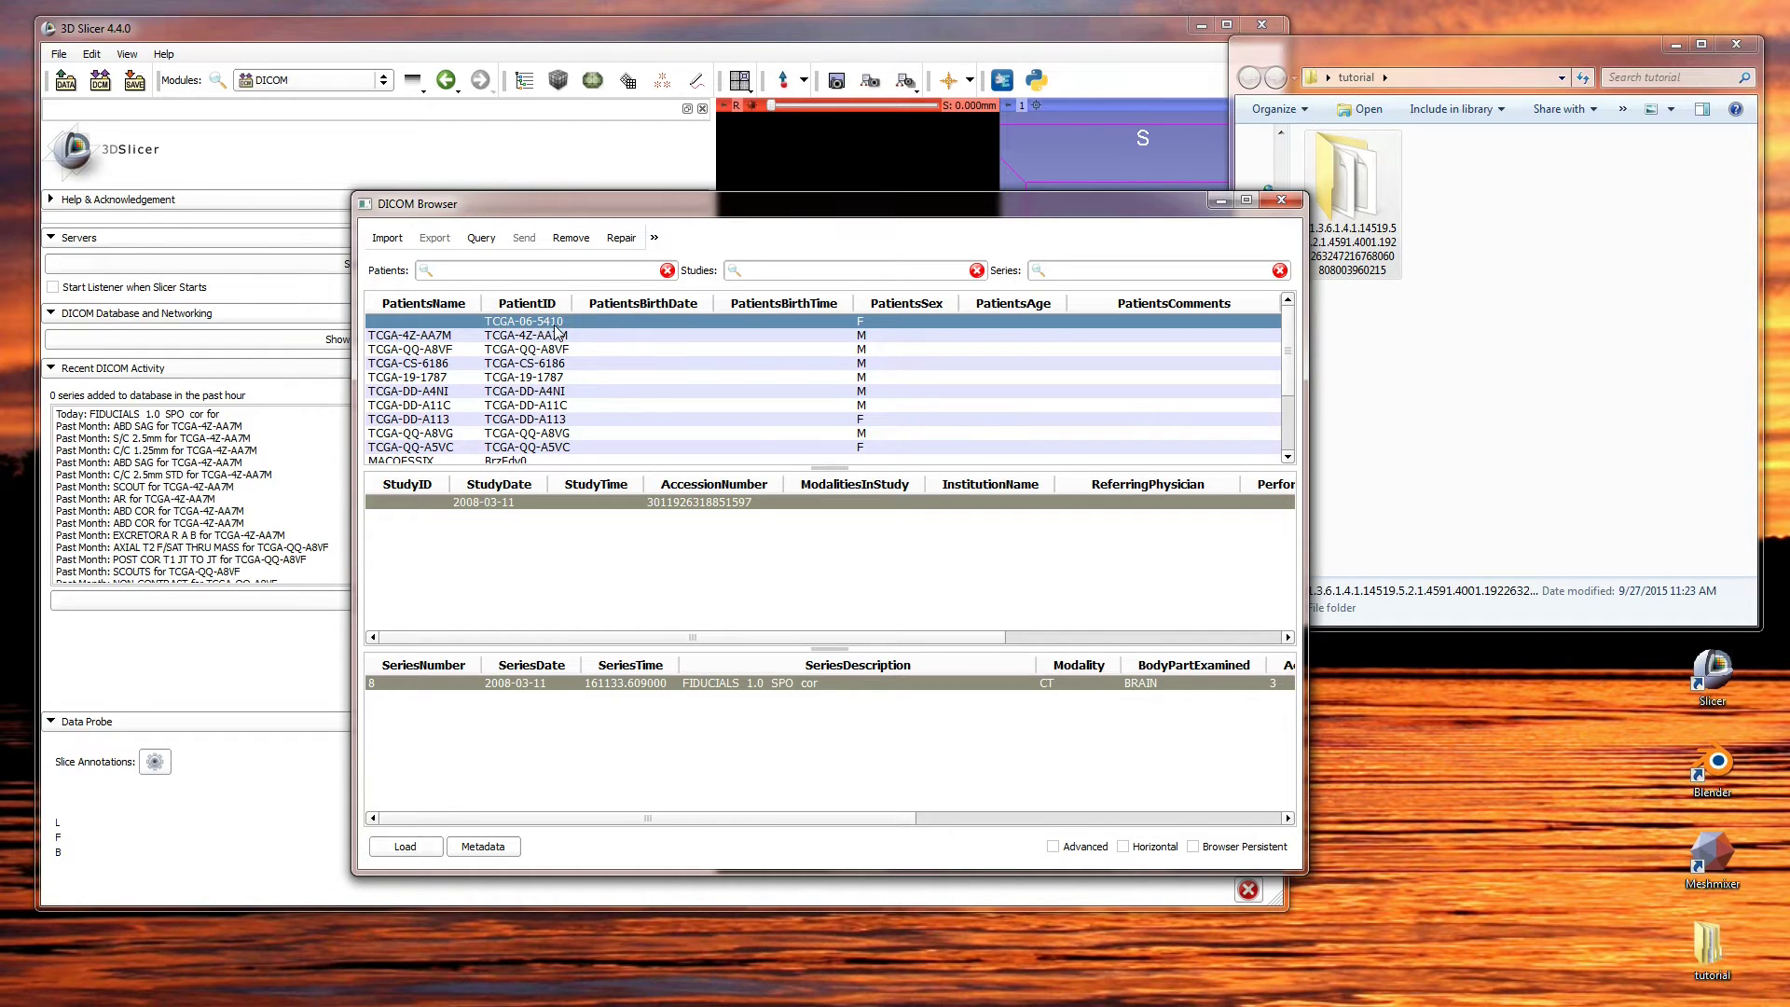
click(397, 850)
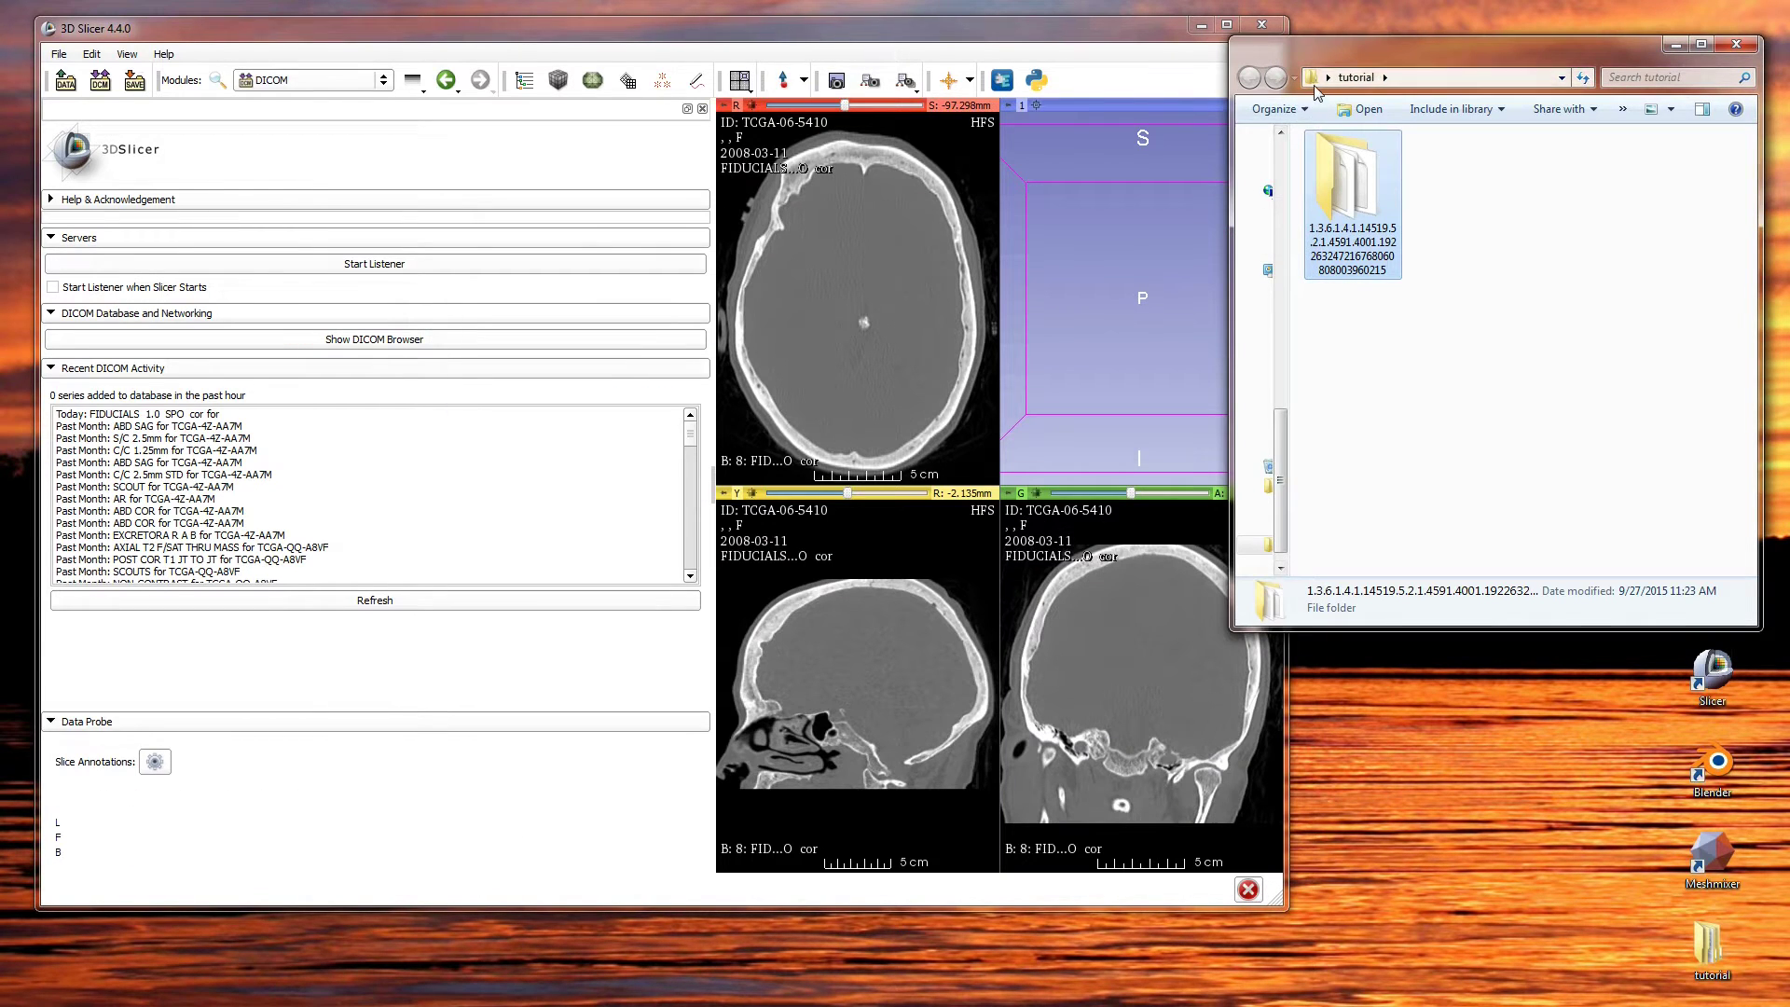
double_click(1153, 36)
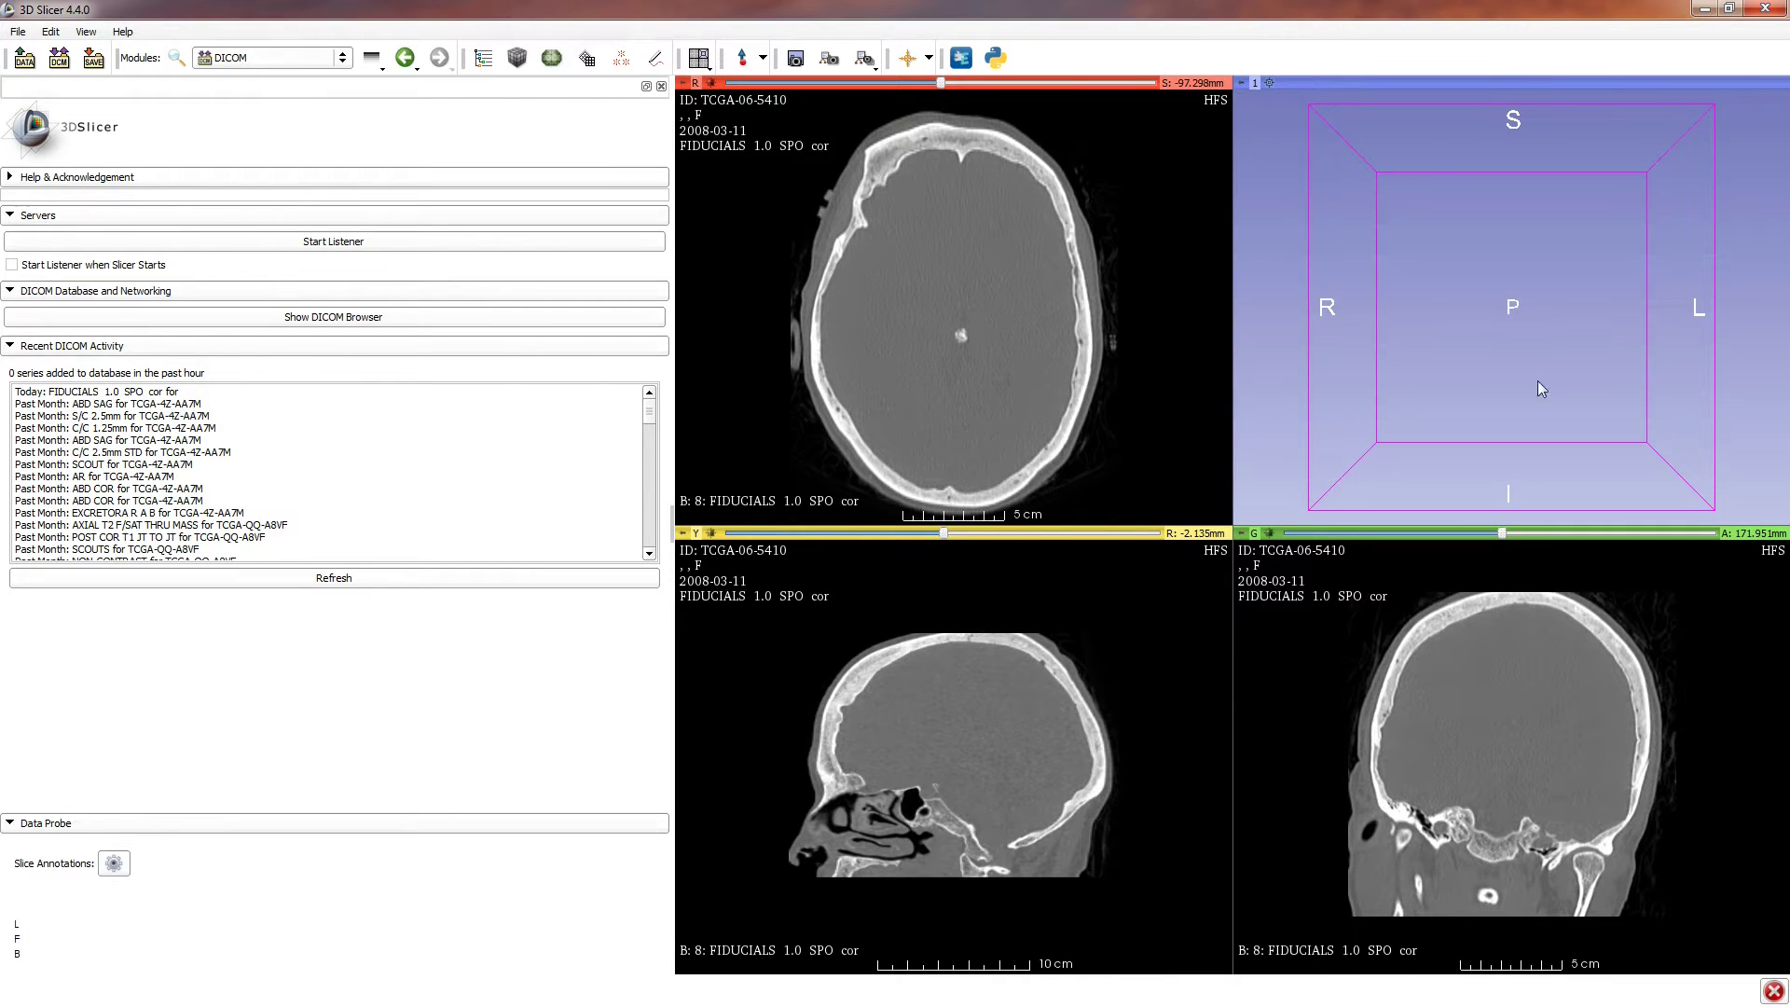
click(700, 58)
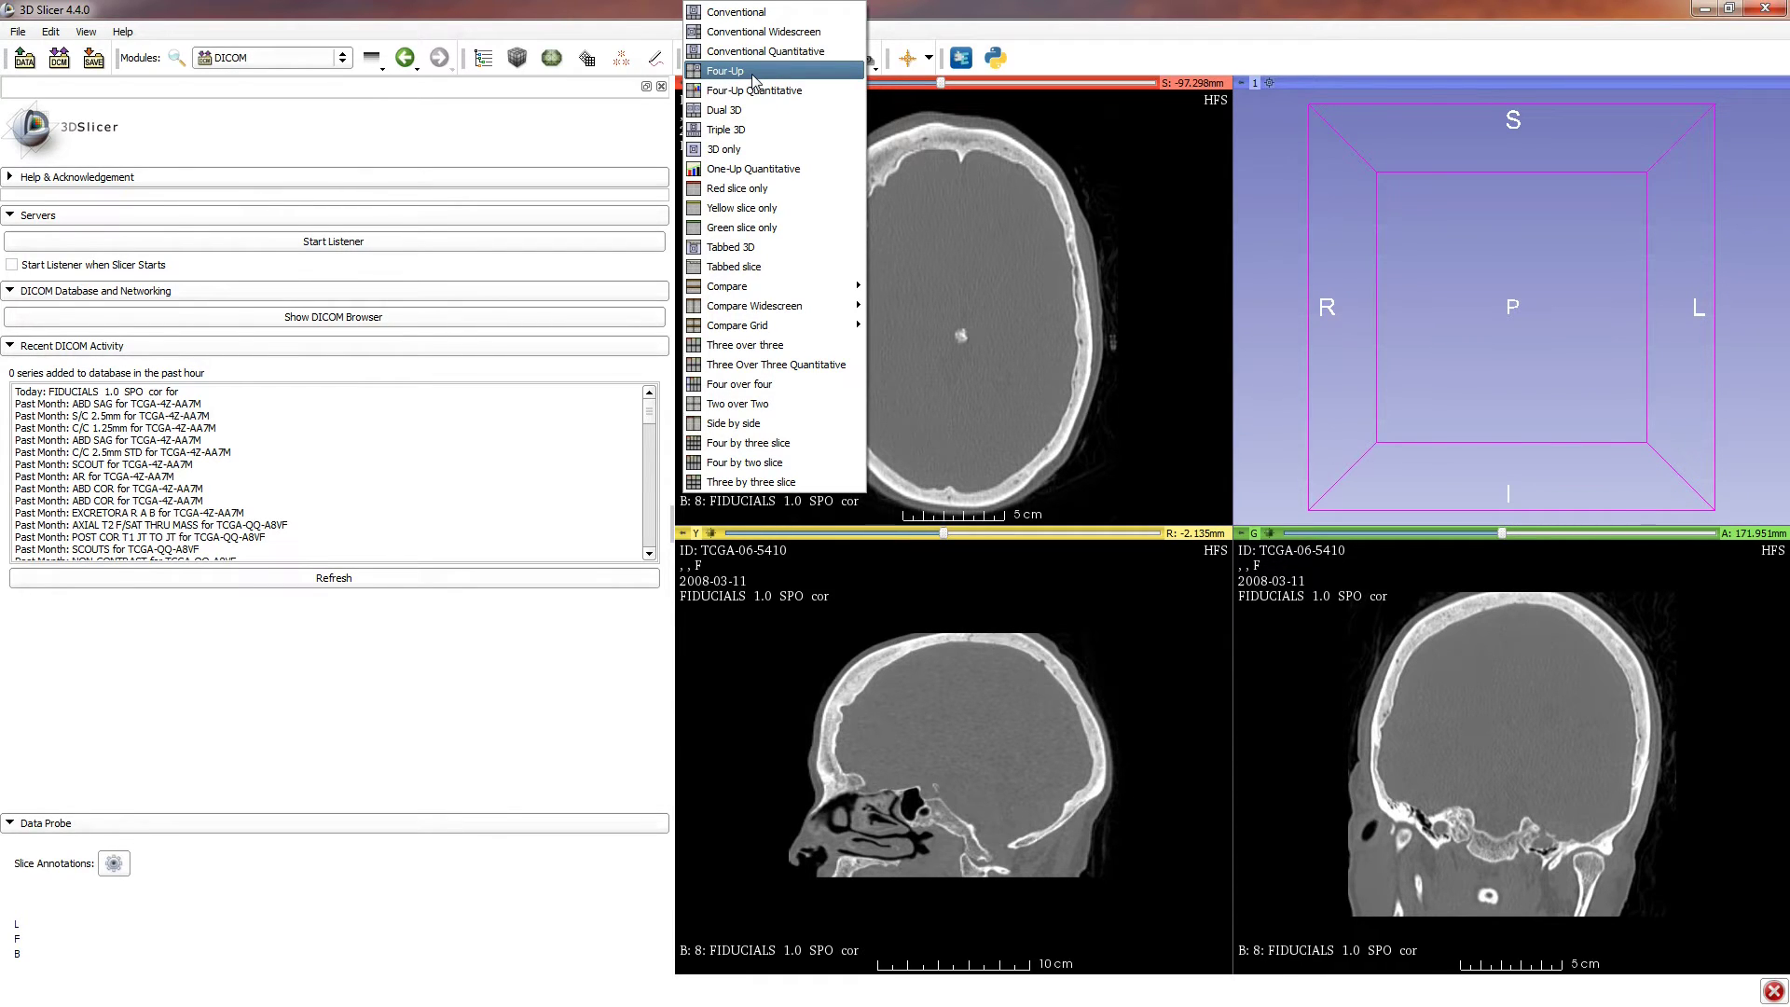
click(753, 77)
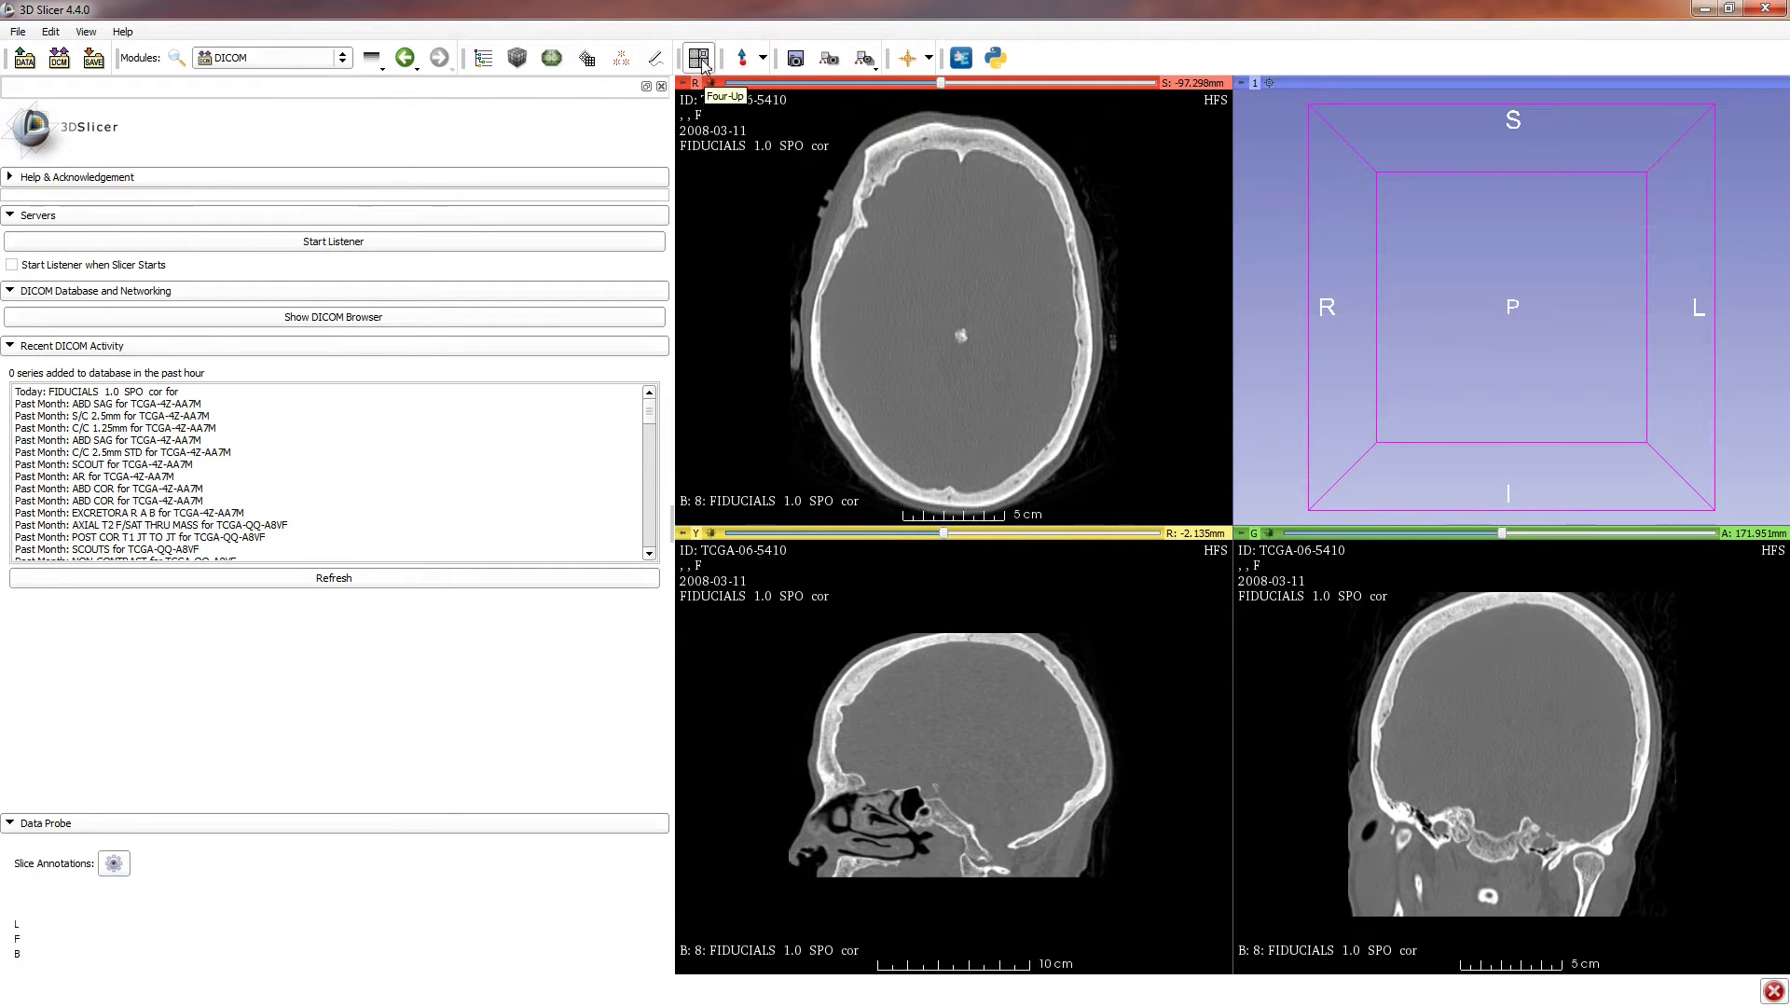
- Turn on volume rendering of the CT volume and center it in the 3D view
click(276, 63)
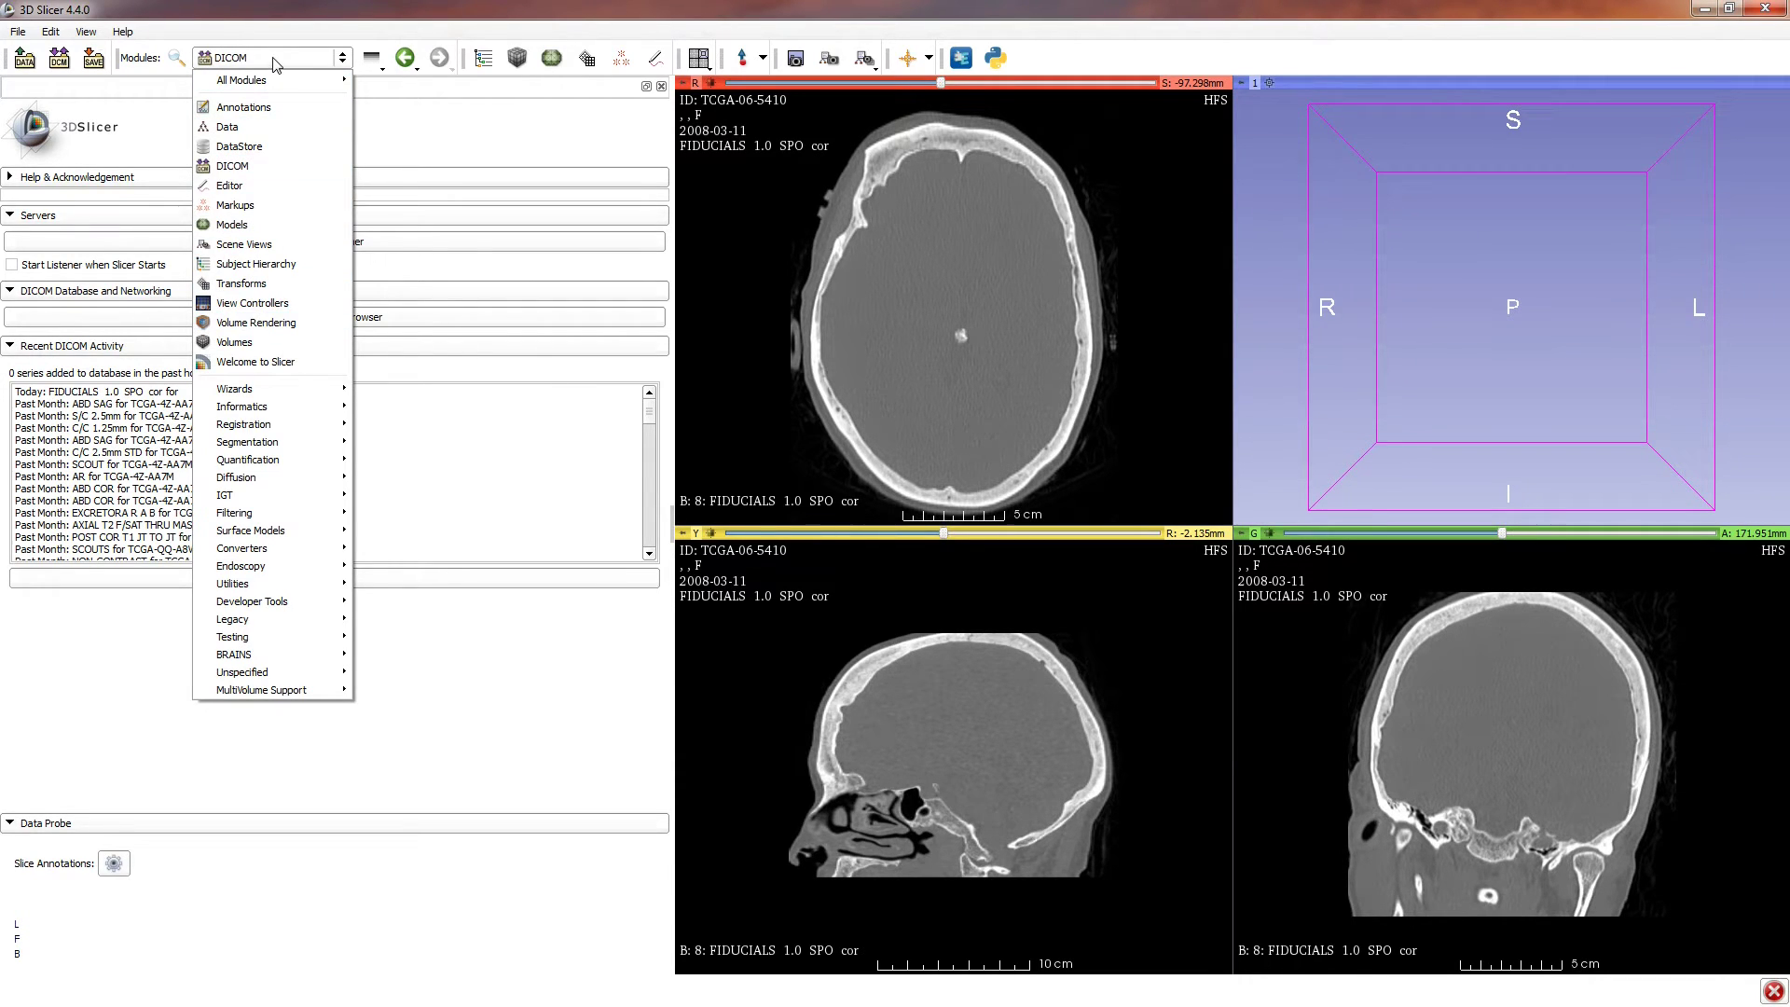
click(277, 324)
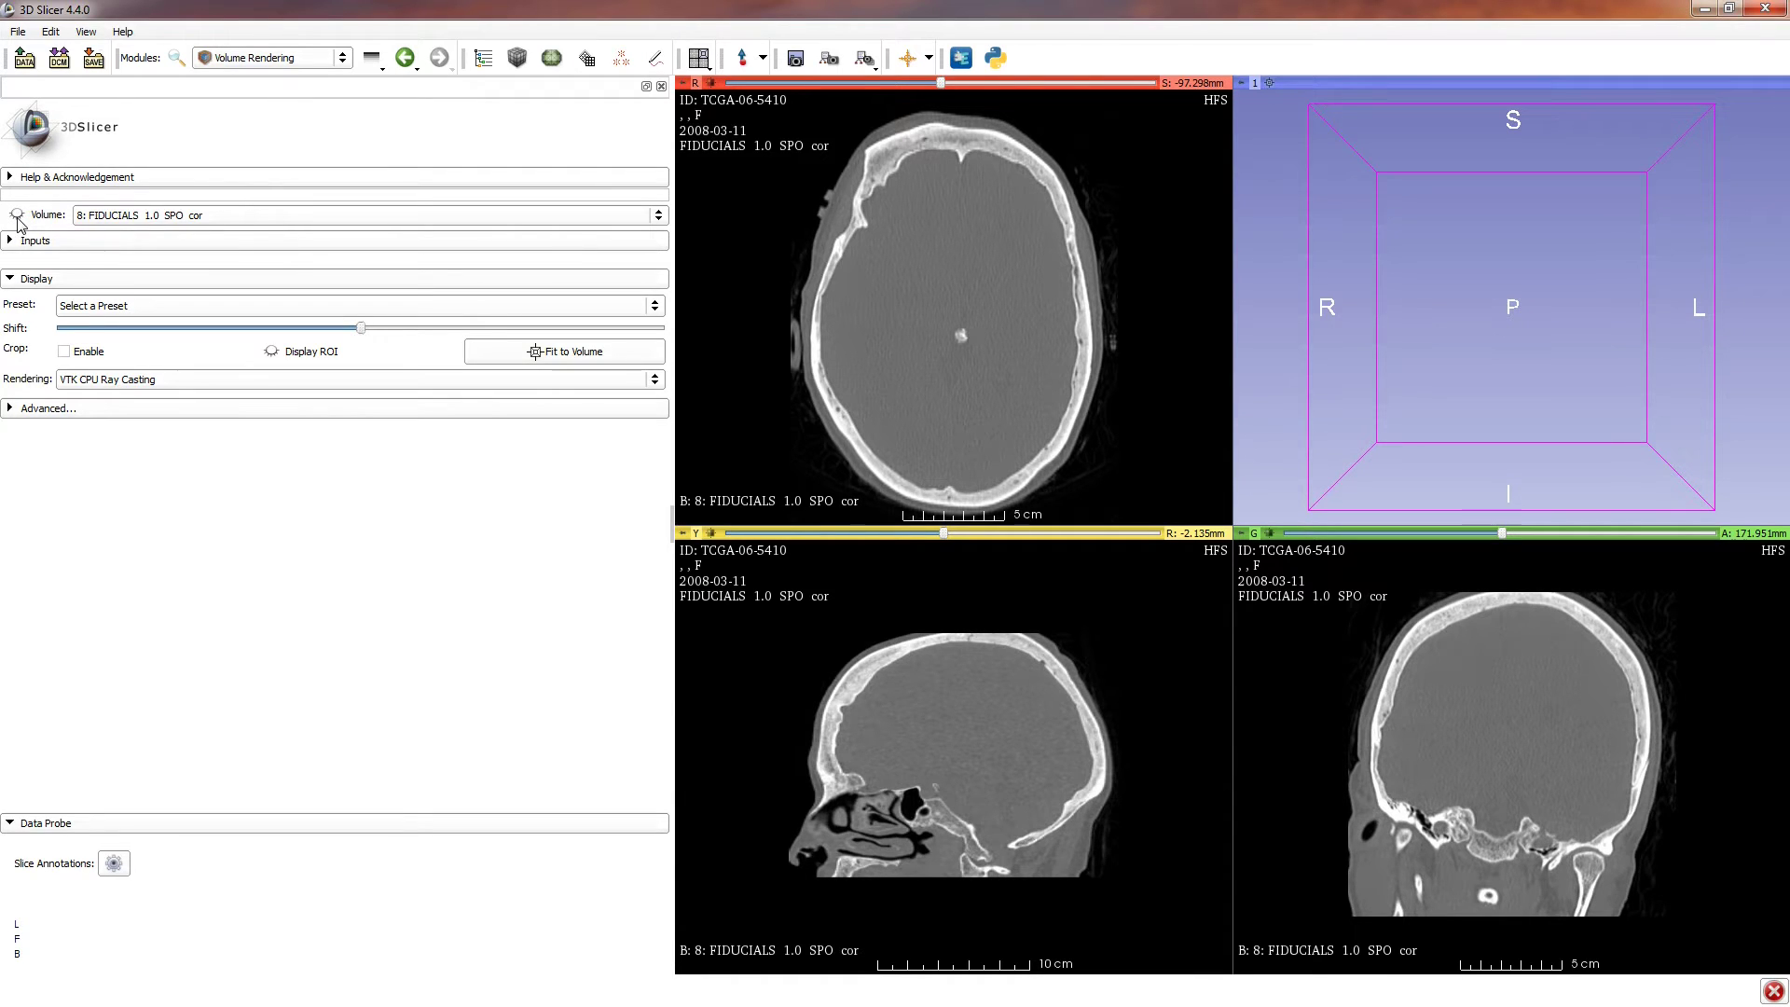
click(18, 215)
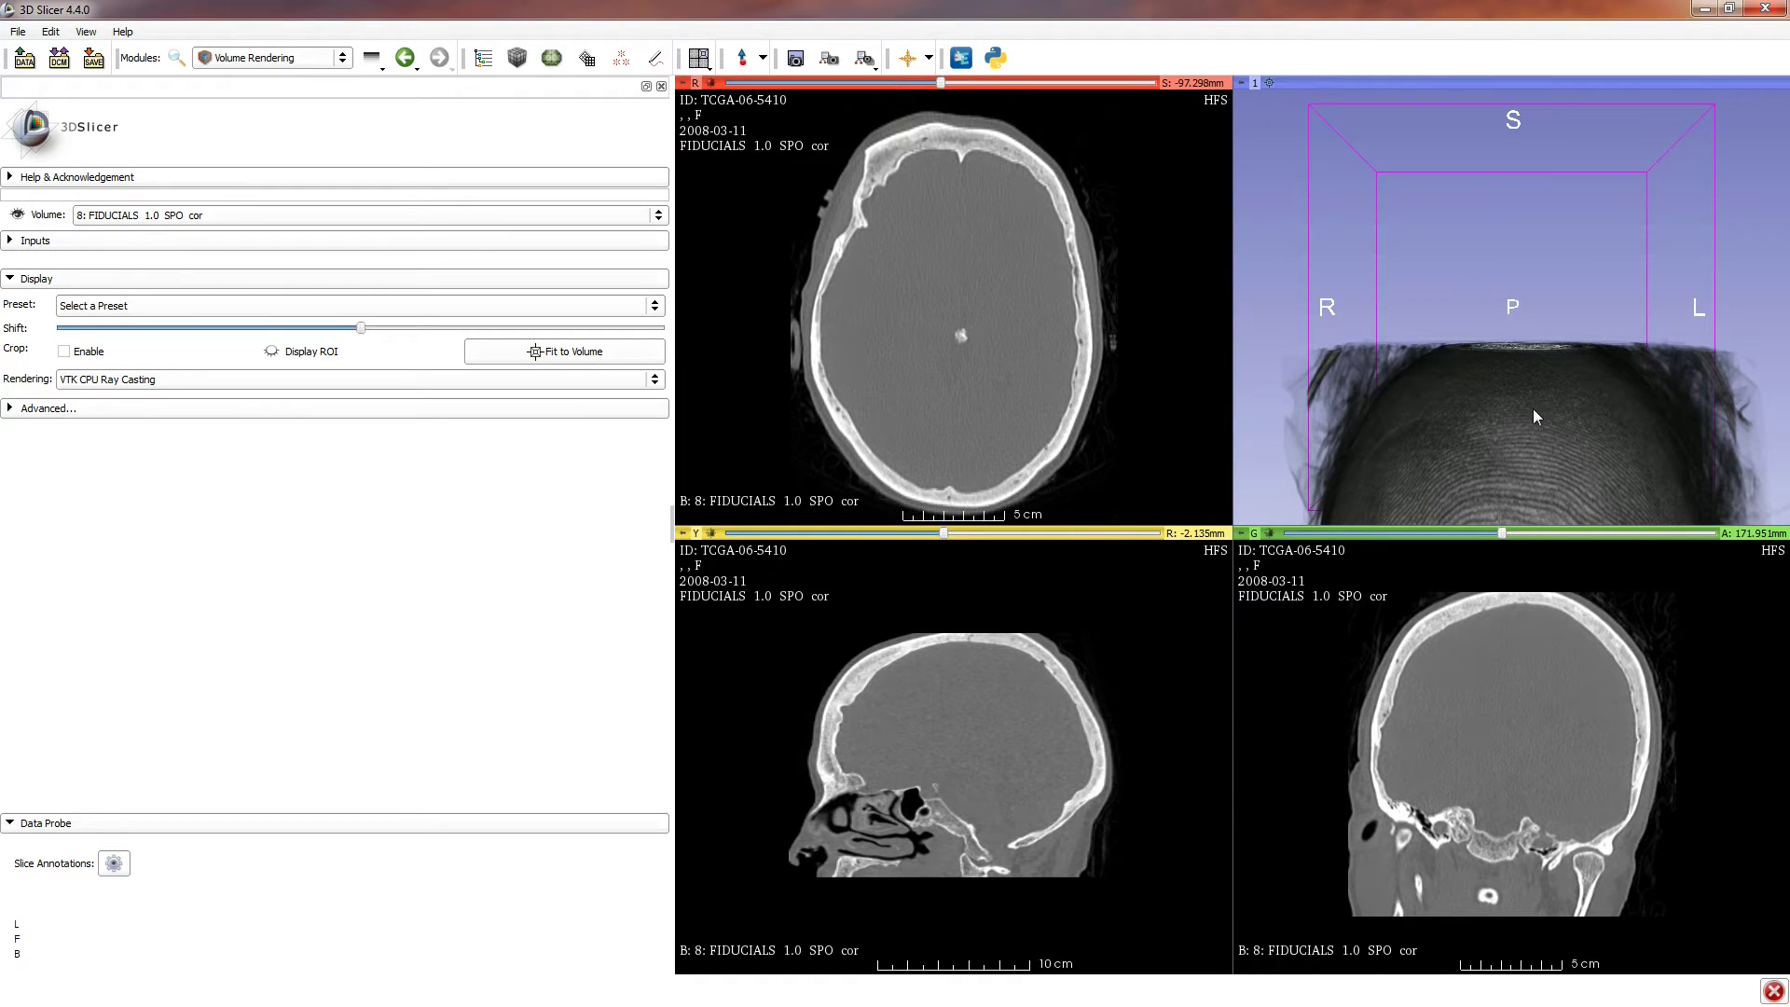
click(1271, 83)
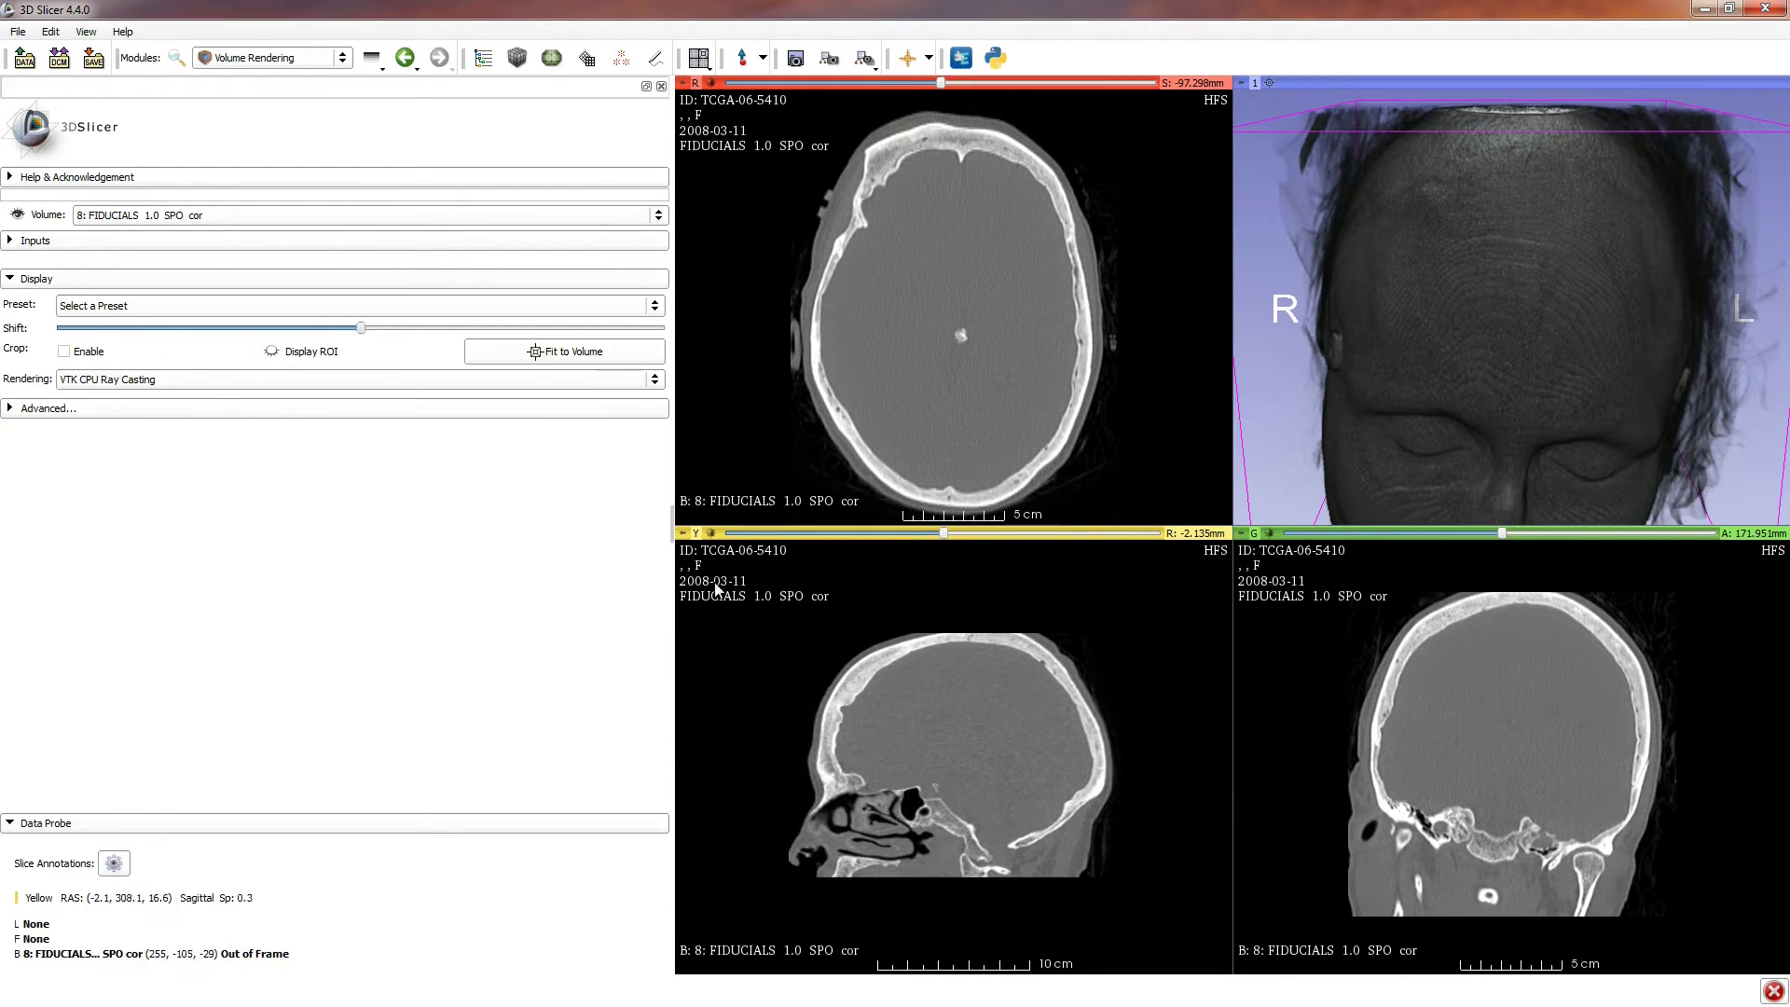
- Apply the CT-Bone preset to the volume rendering and increase its shift until only the skull is rendered
click(82, 308)
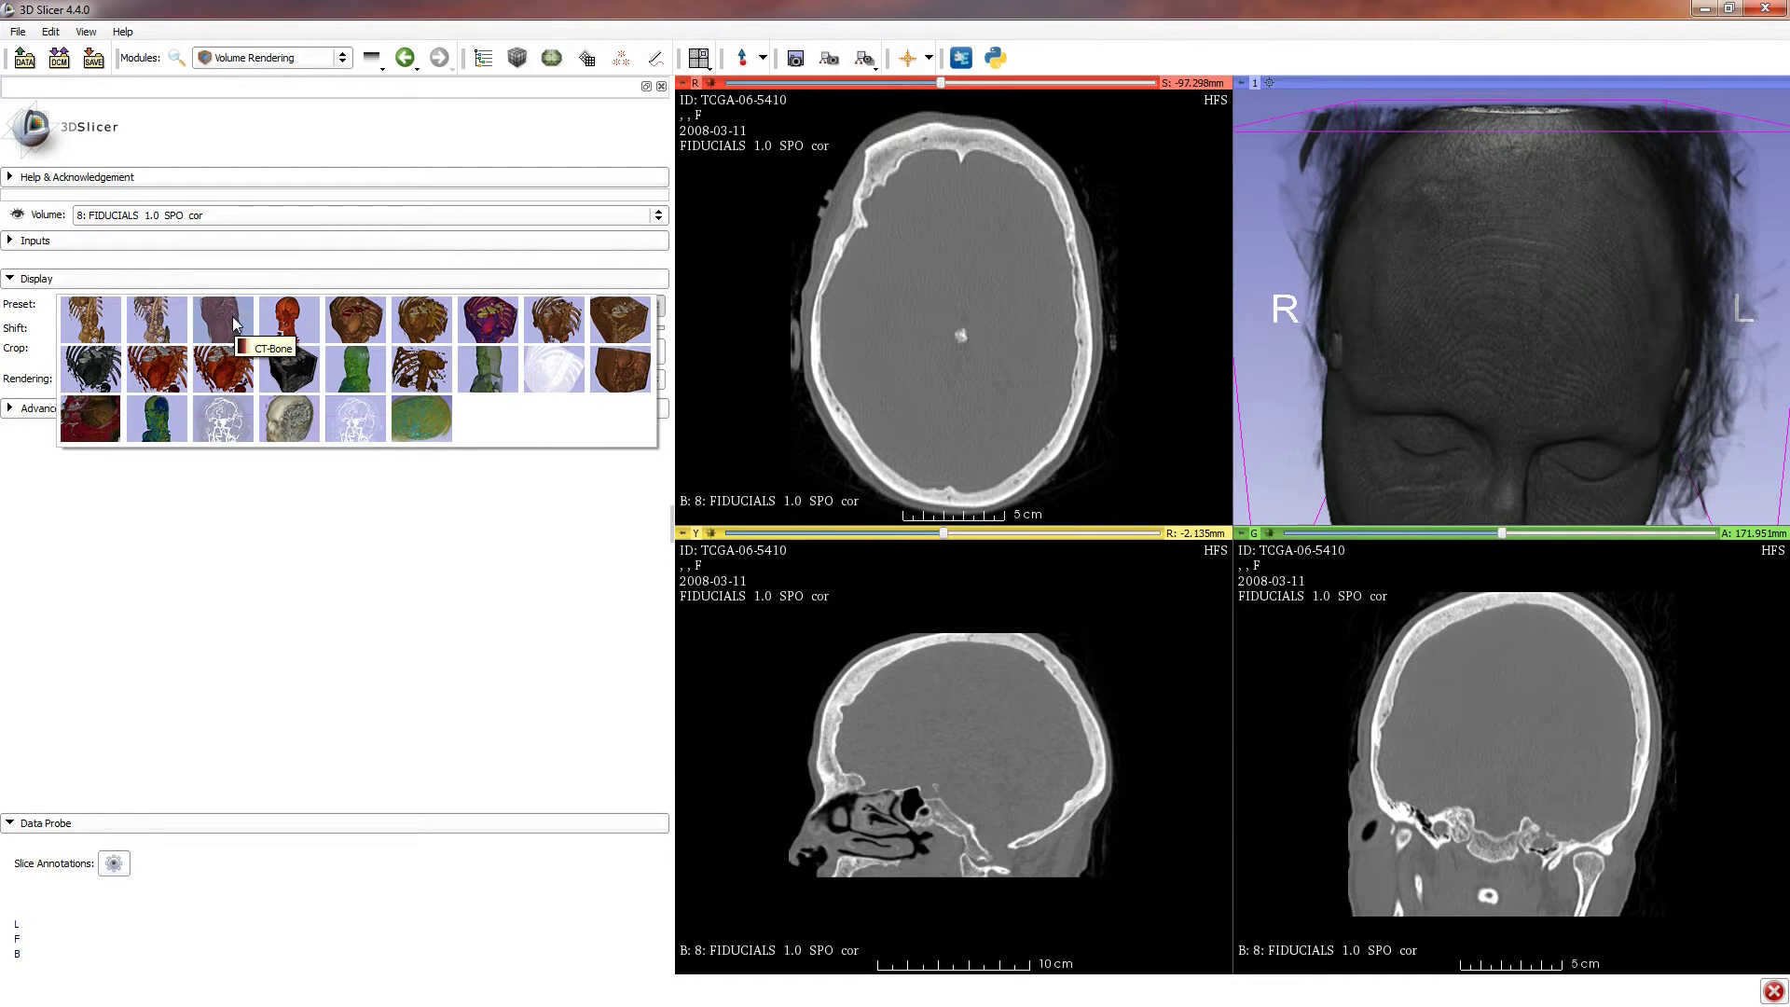
click(410, 392)
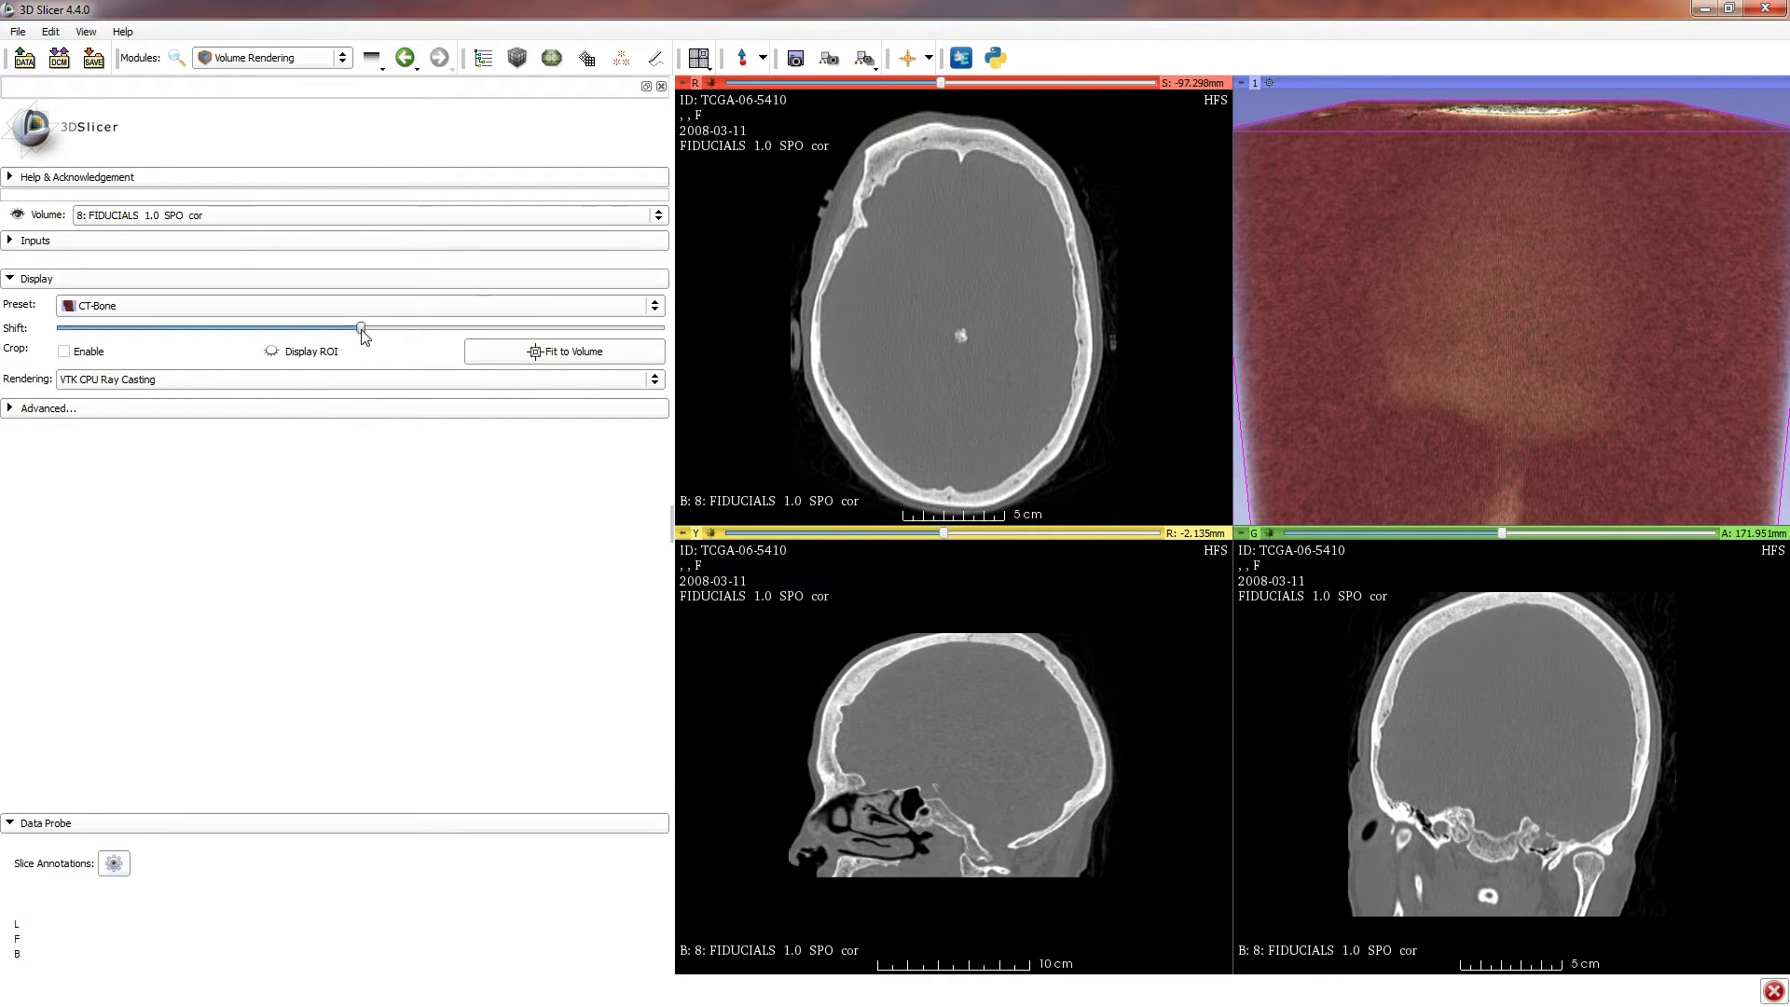
mouse_move(356, 330)
drag(362, 332, 423, 337)
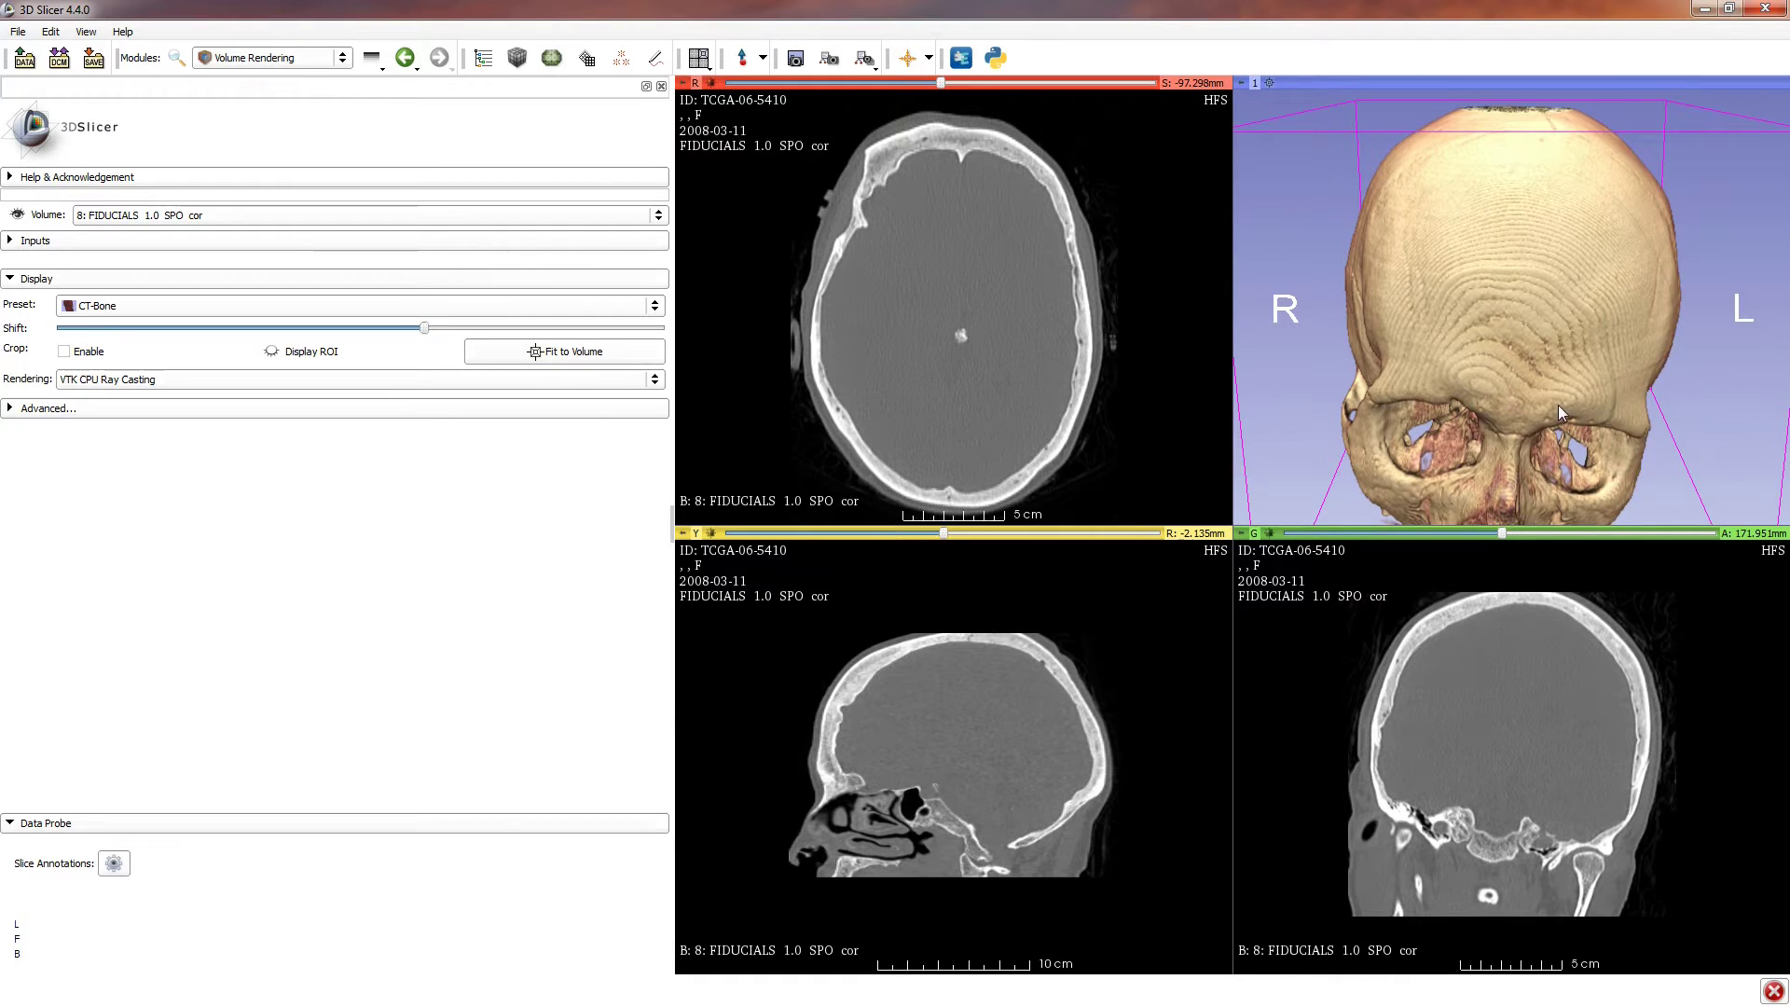
drag(1553, 399, 1488, 358)
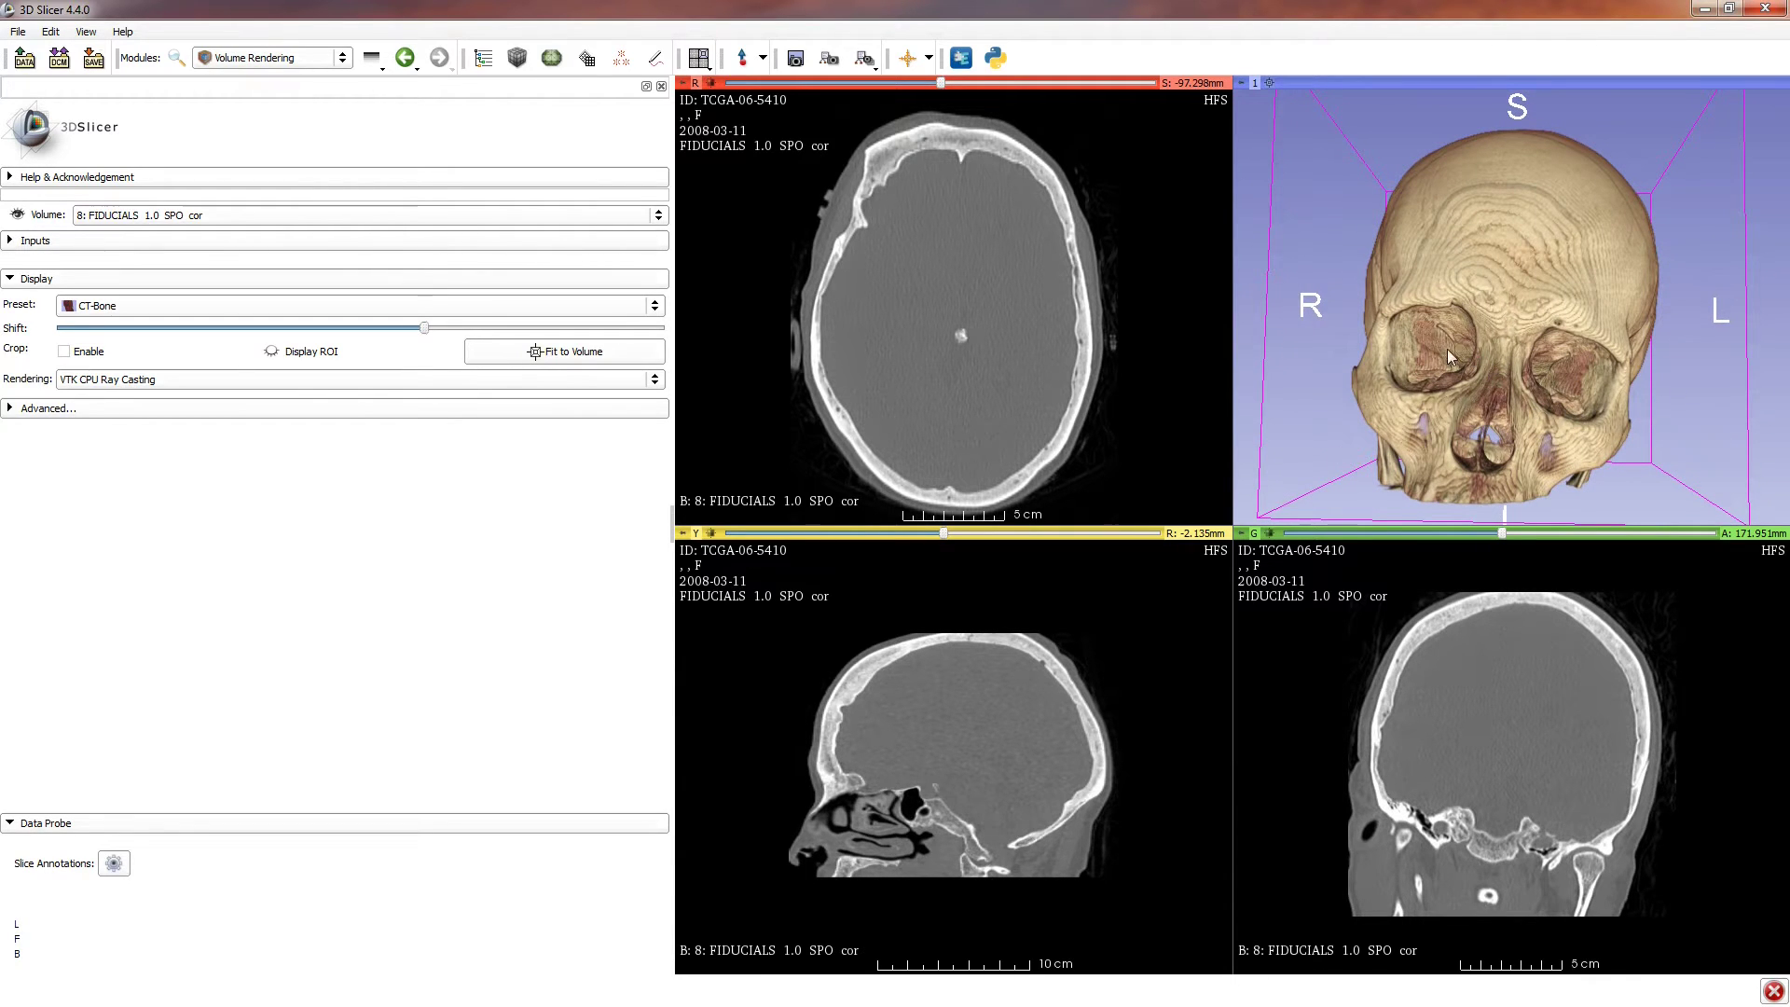
drag(425, 328, 425, 328)
- Create a merge label map for the CT volume in the Editor module using the GenericAnatomyColors color table
click(279, 65)
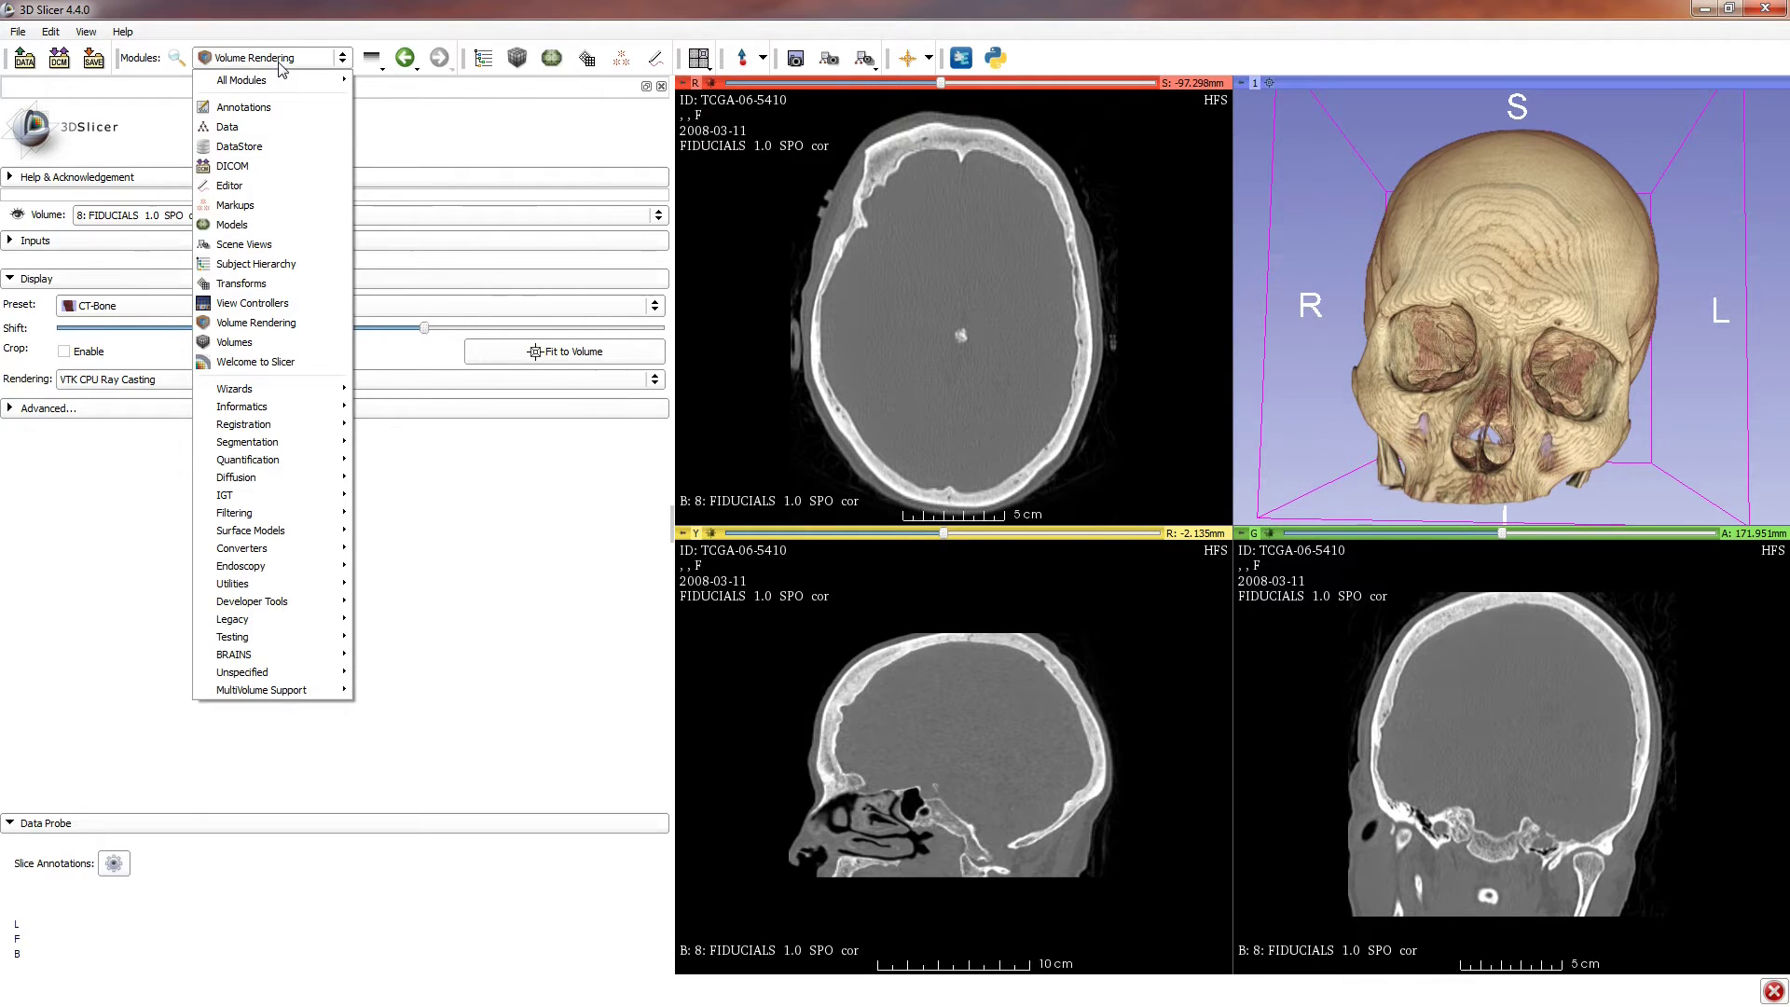
click(260, 193)
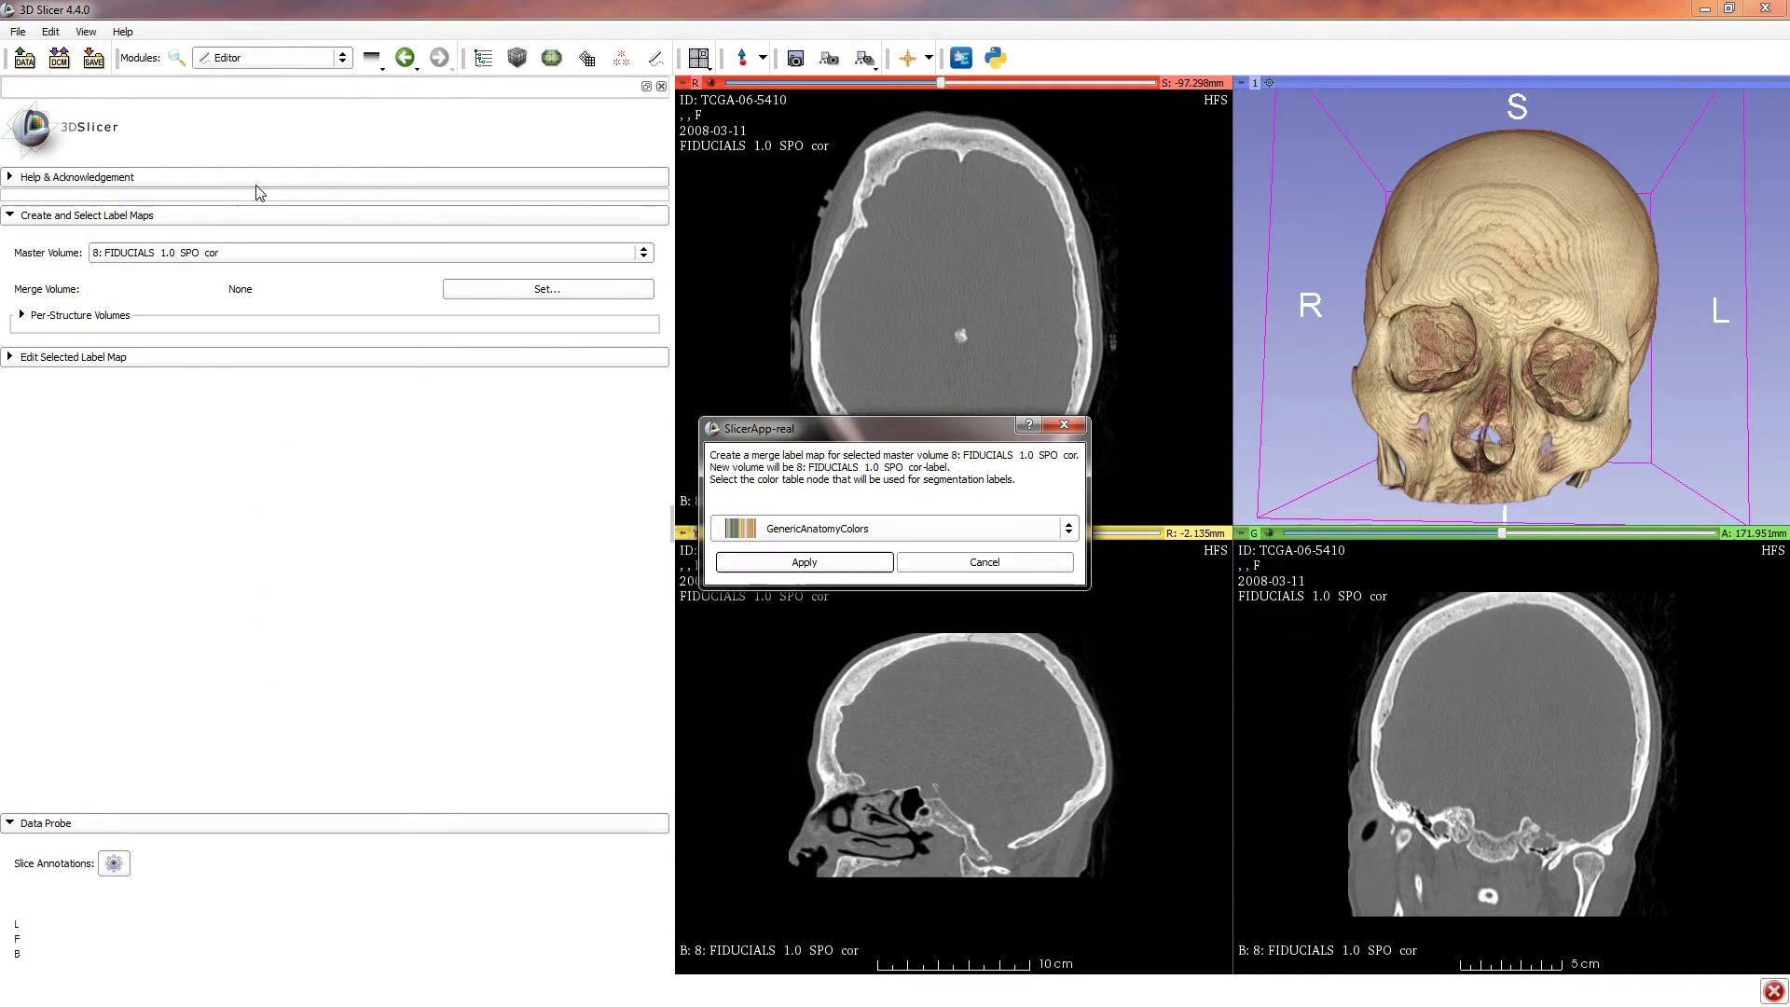
drag(793, 429, 652, 338)
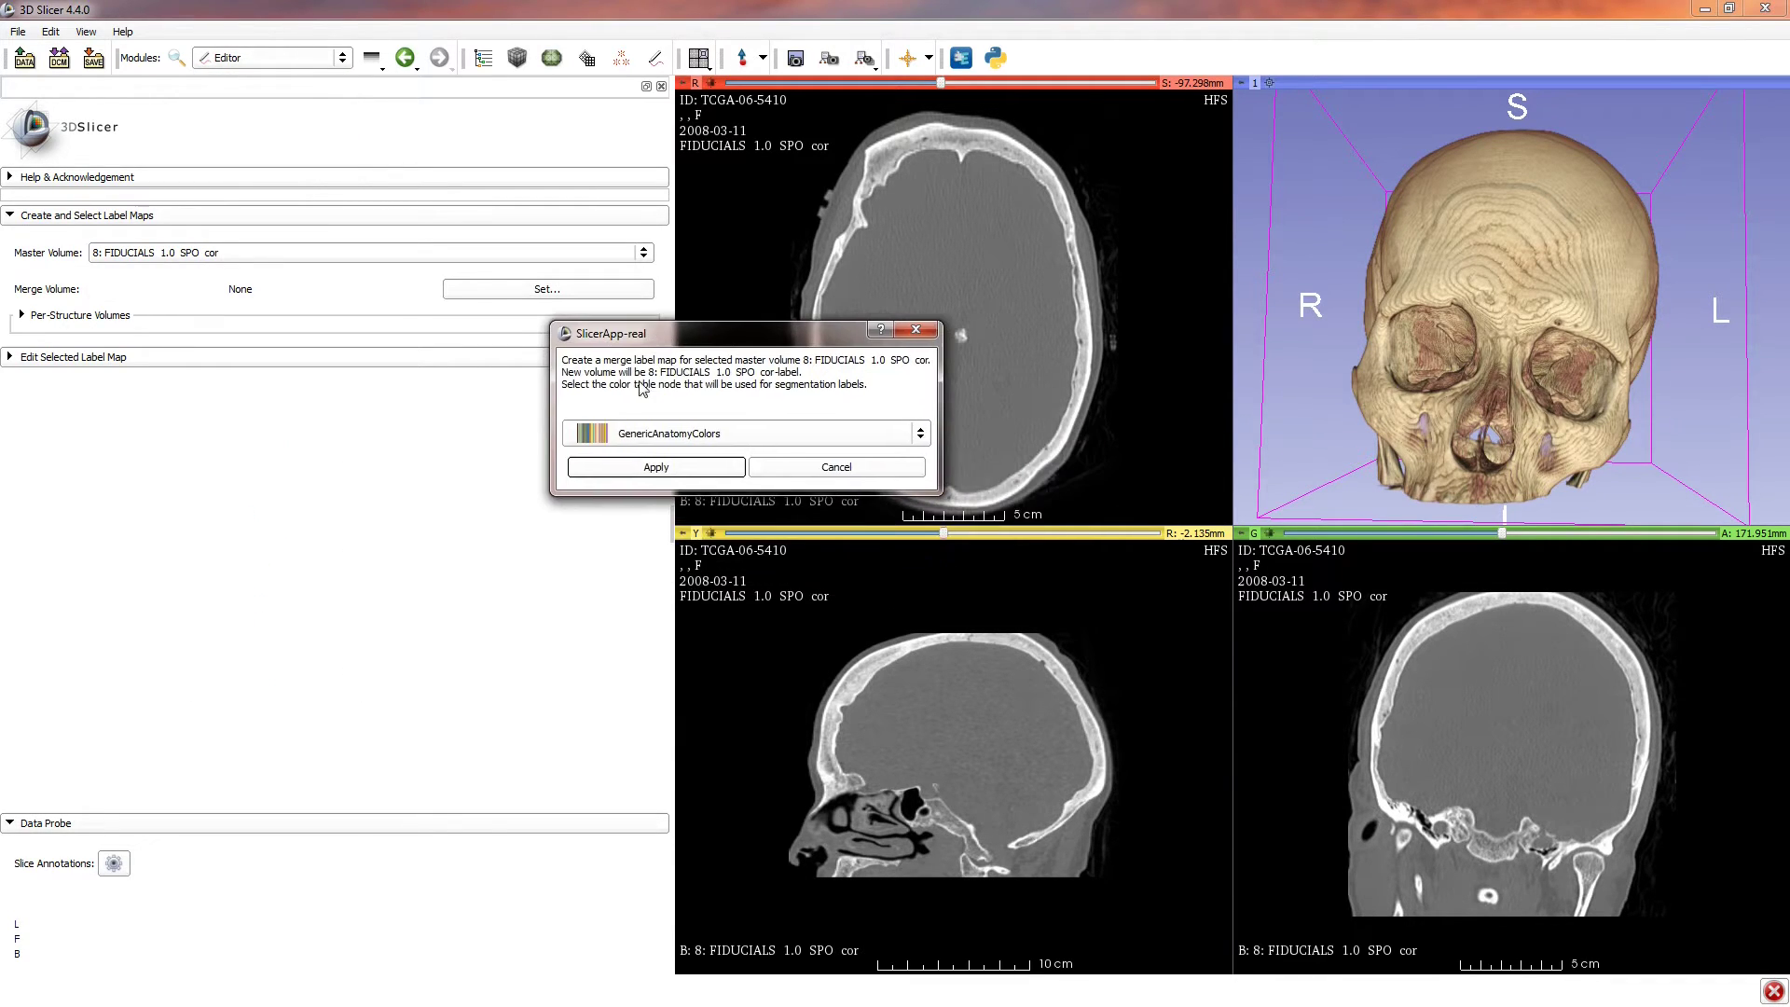
click(667, 470)
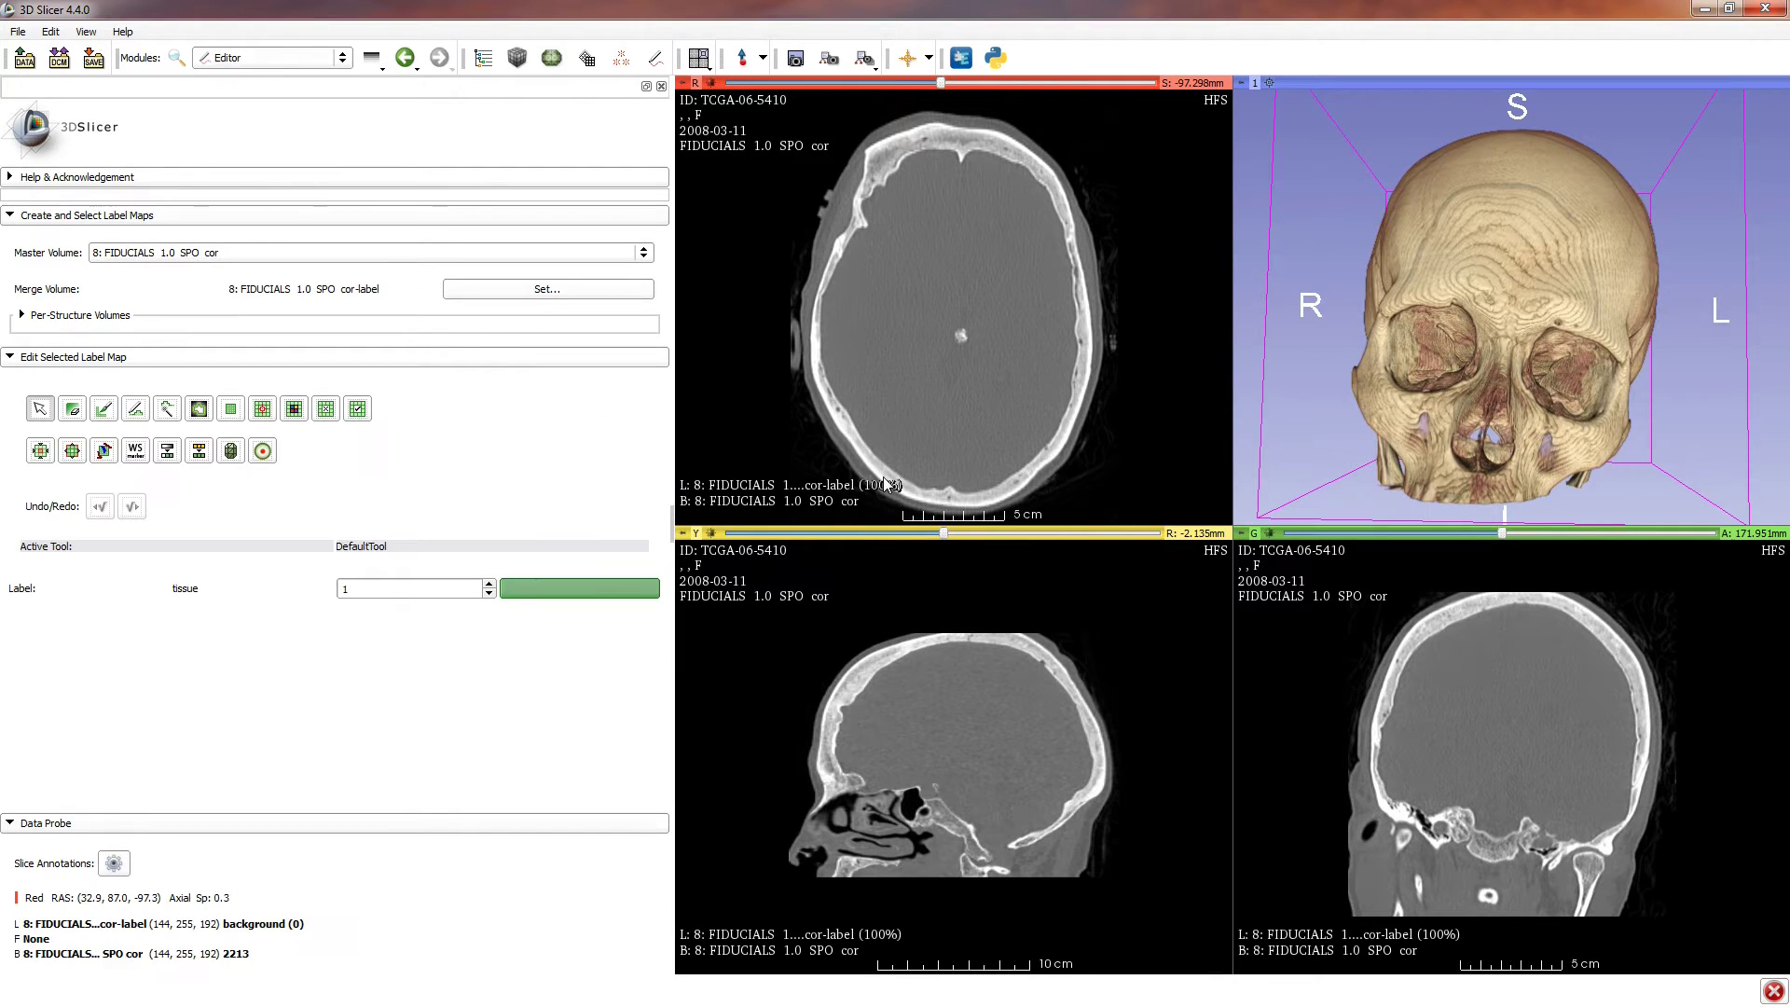
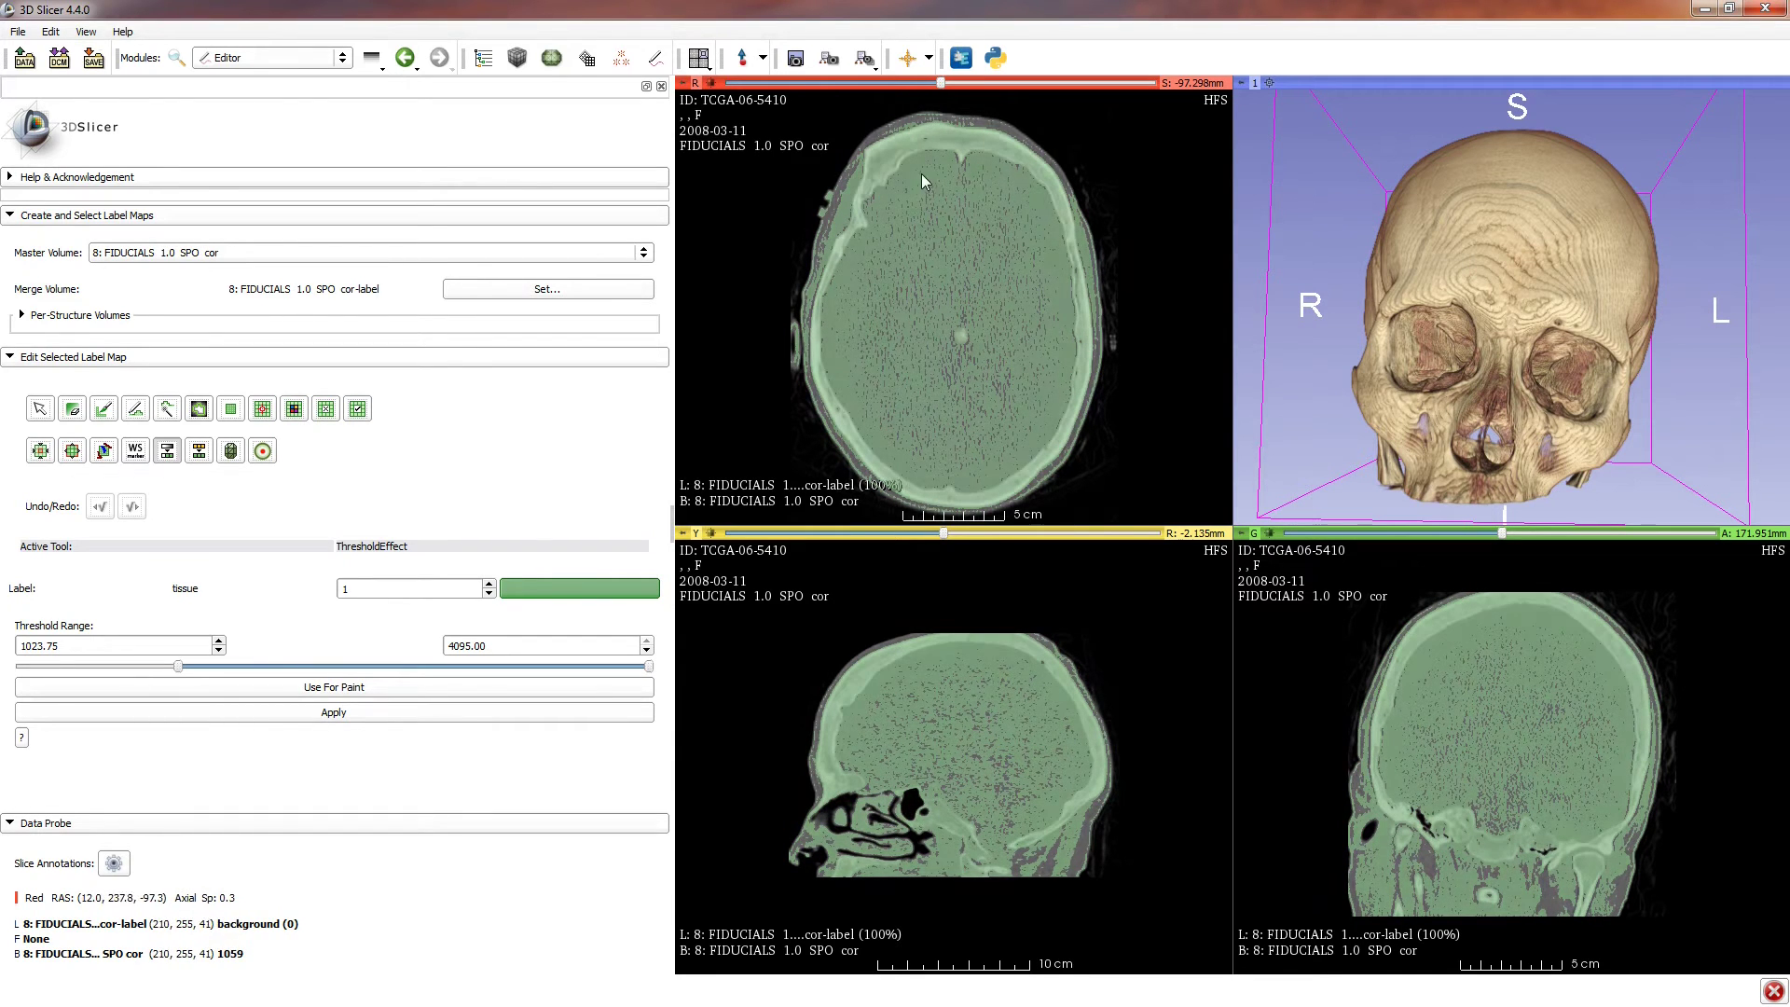
- Segment the skull by applying a threshold with the bone label and a lower limit of 1250, checking the sagittal slices first
click(554, 598)
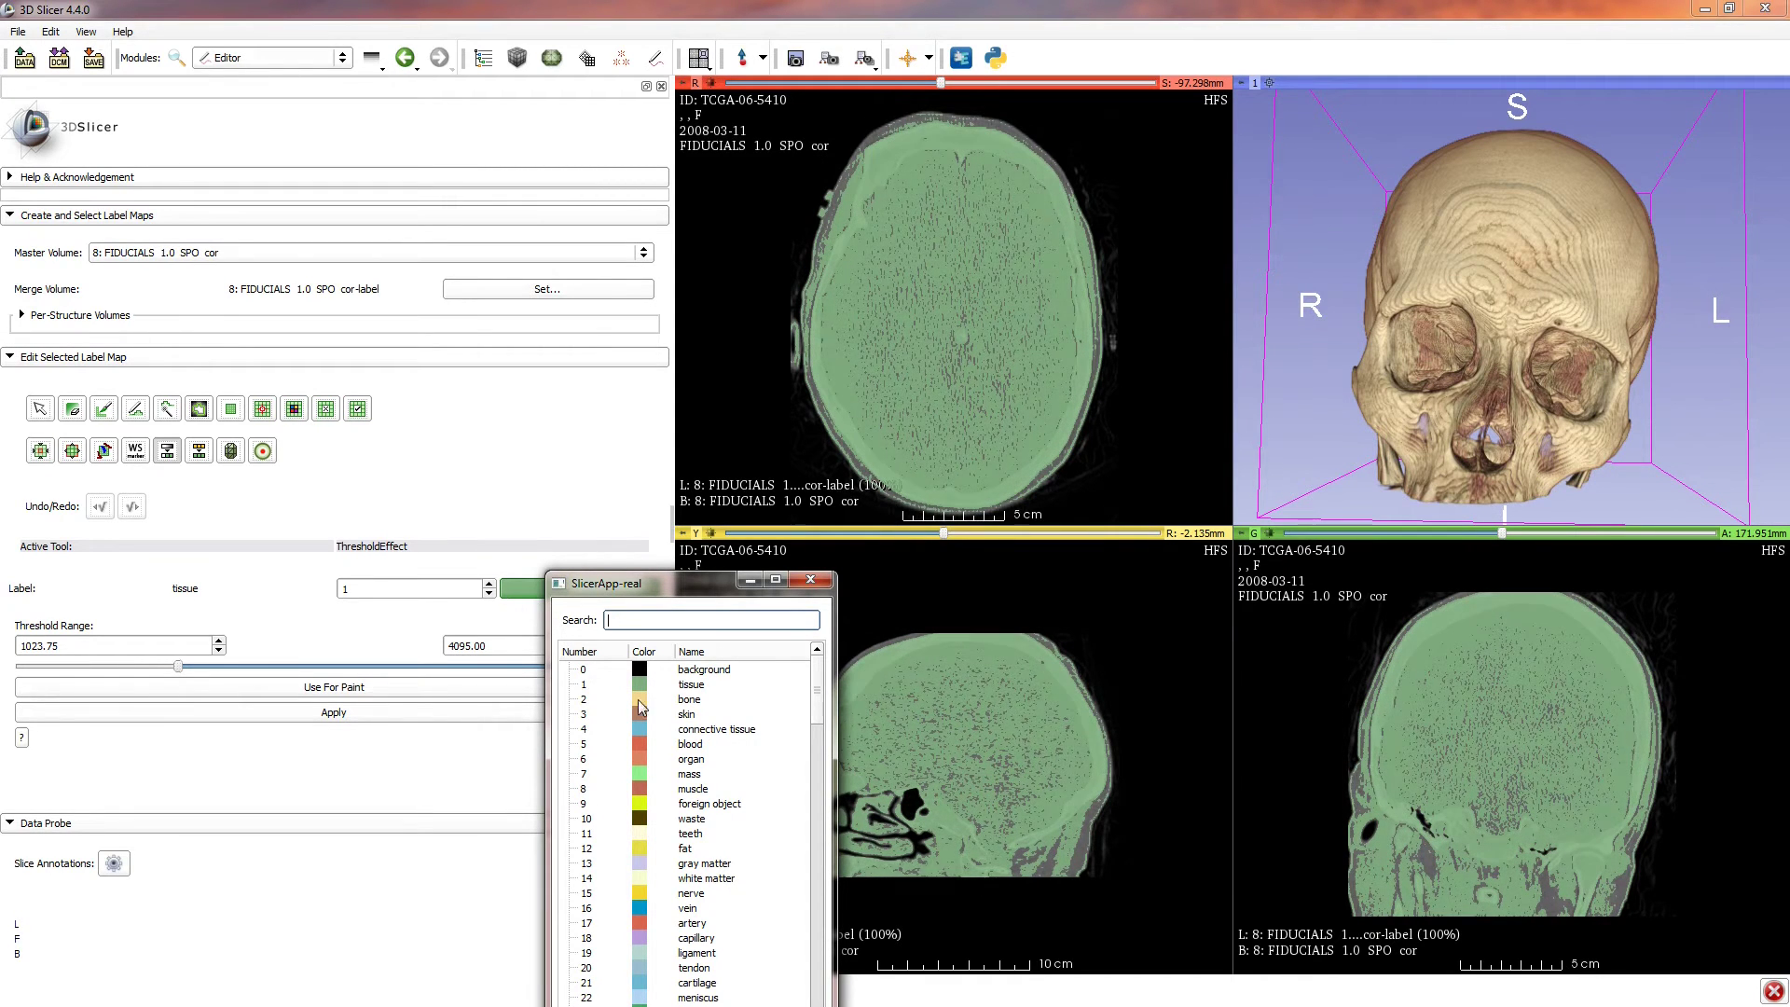
click(690, 699)
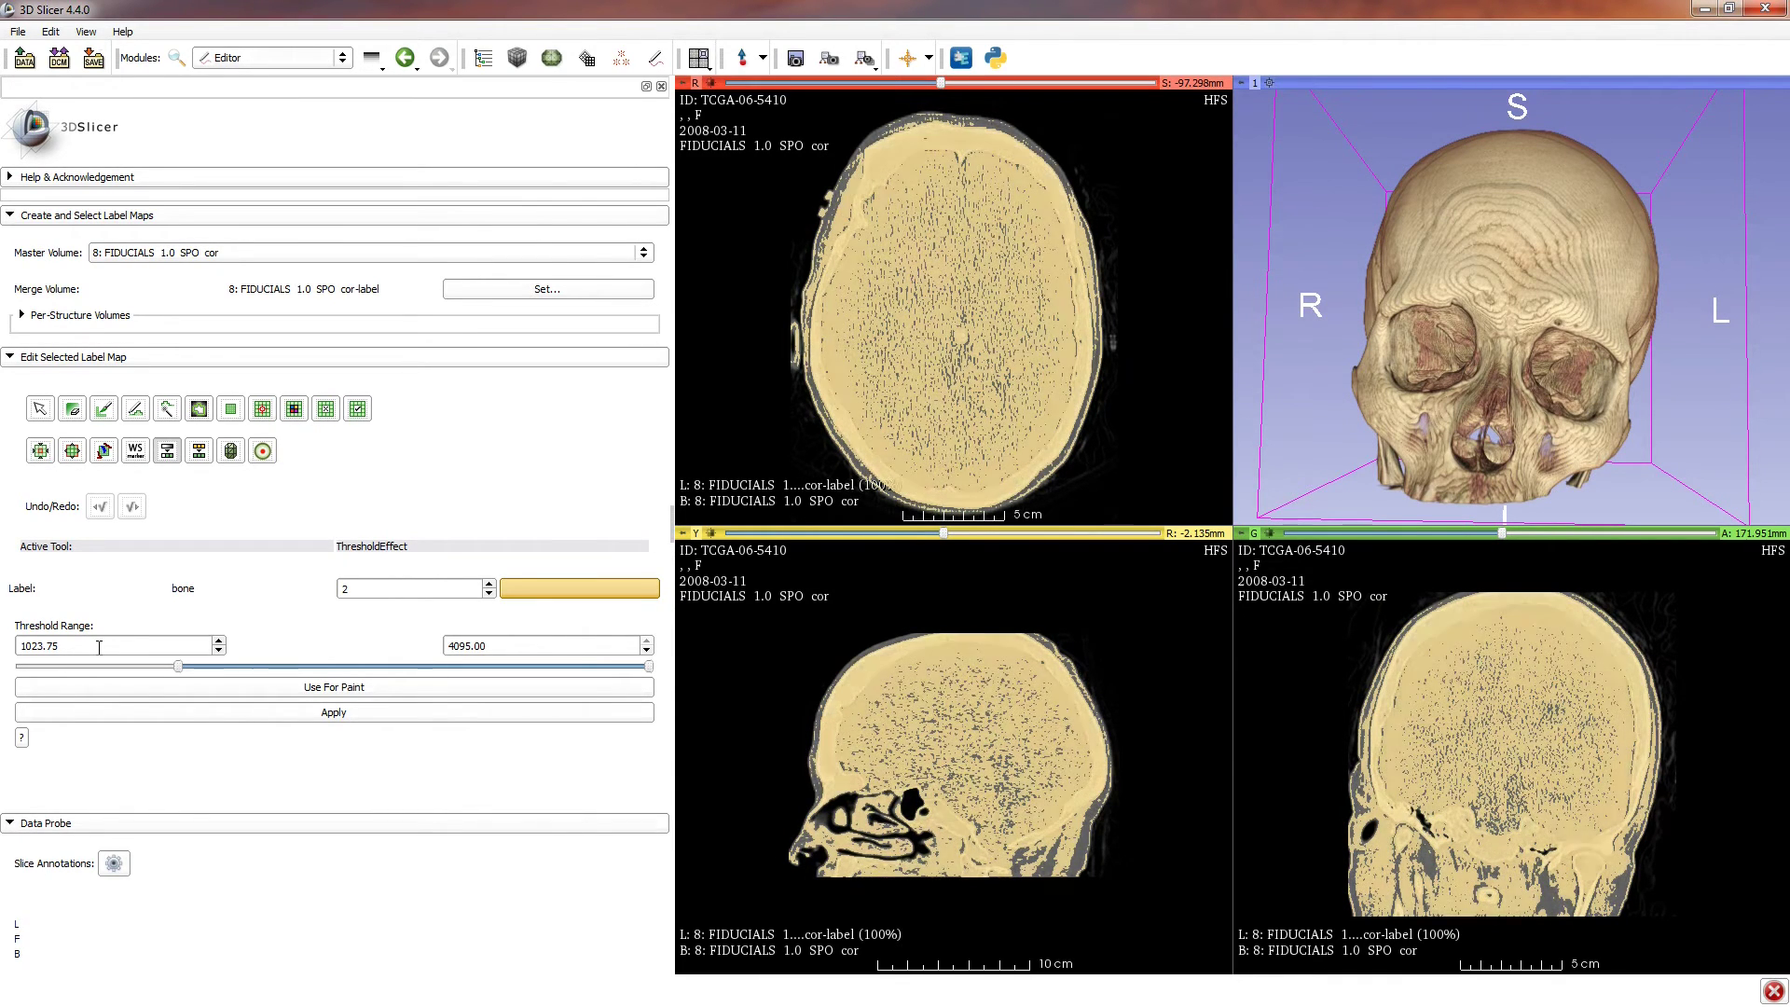
drag(99, 647, 17, 647)
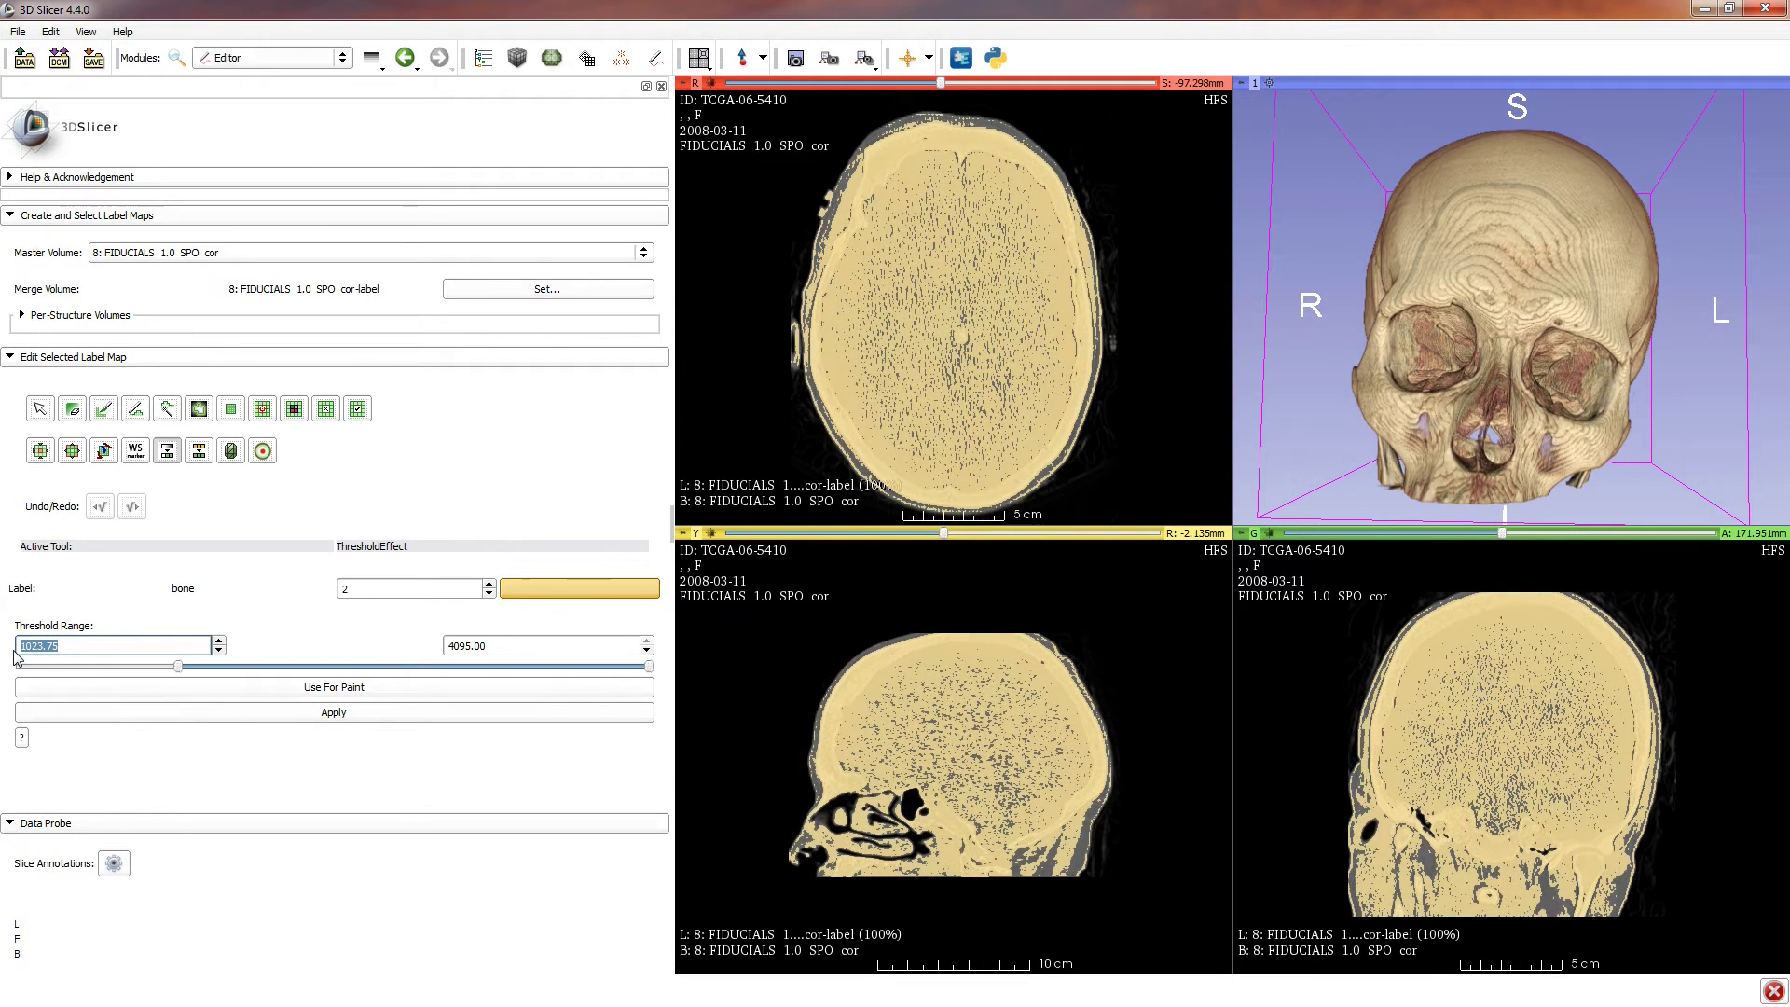
text(1250)
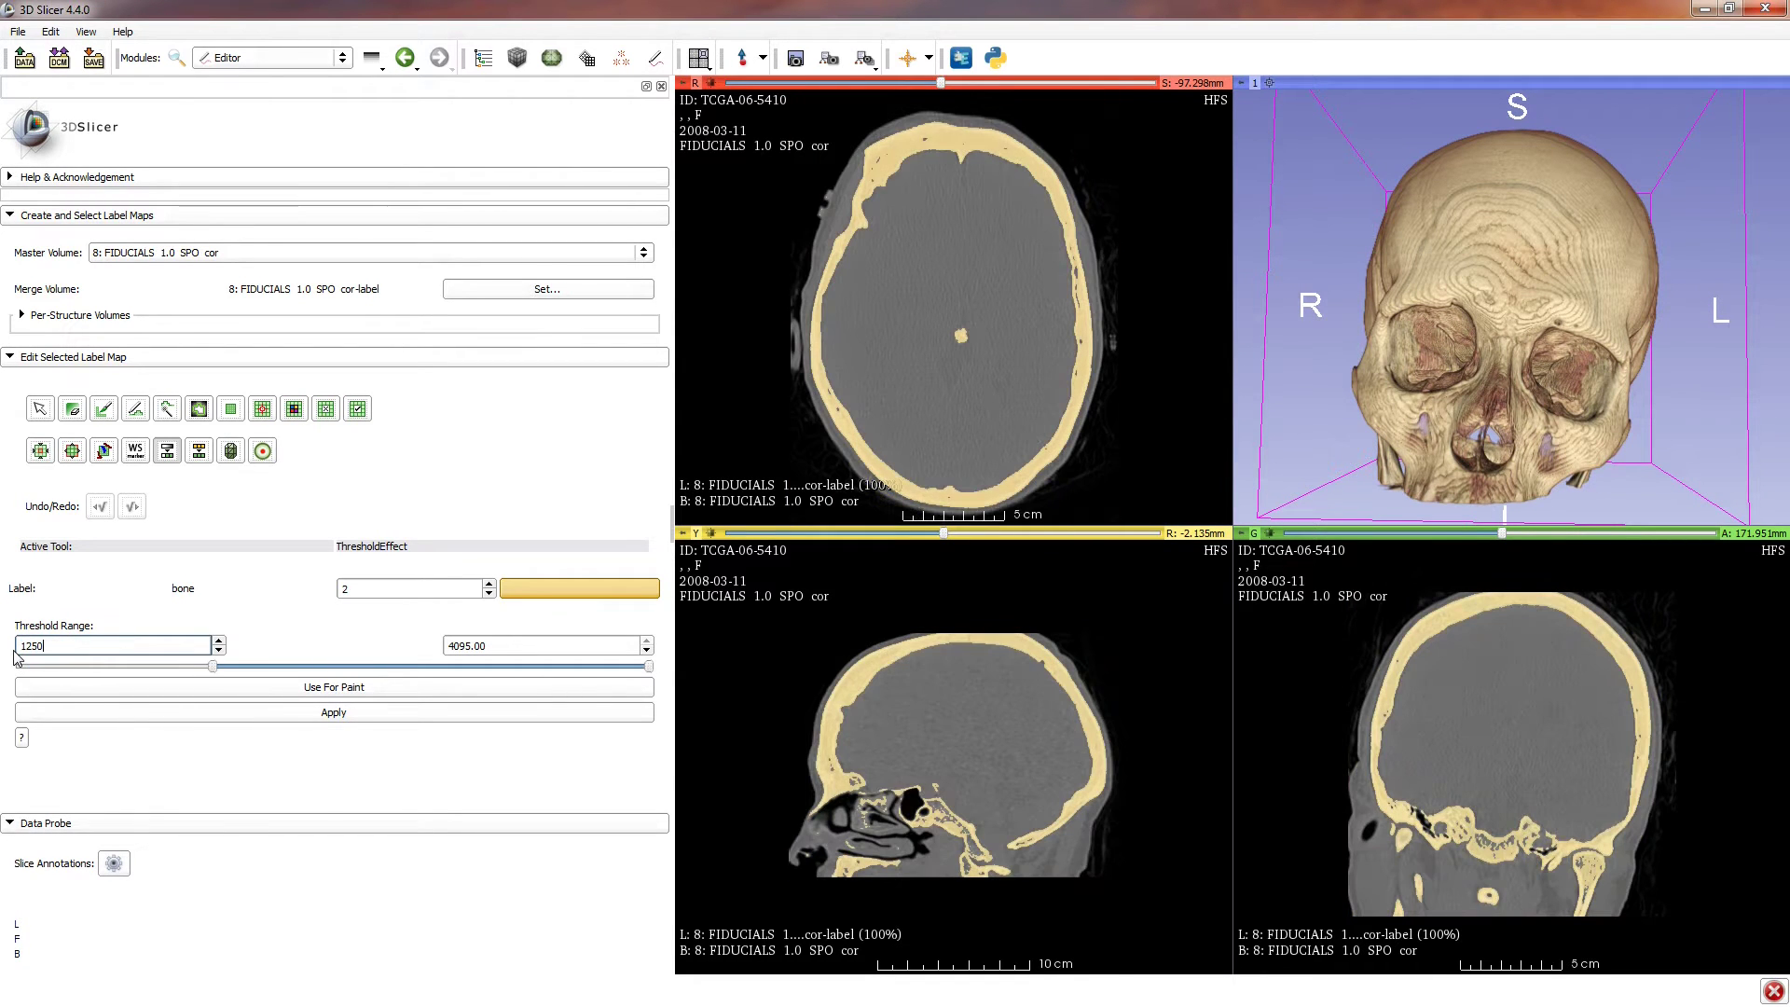
key(Return)
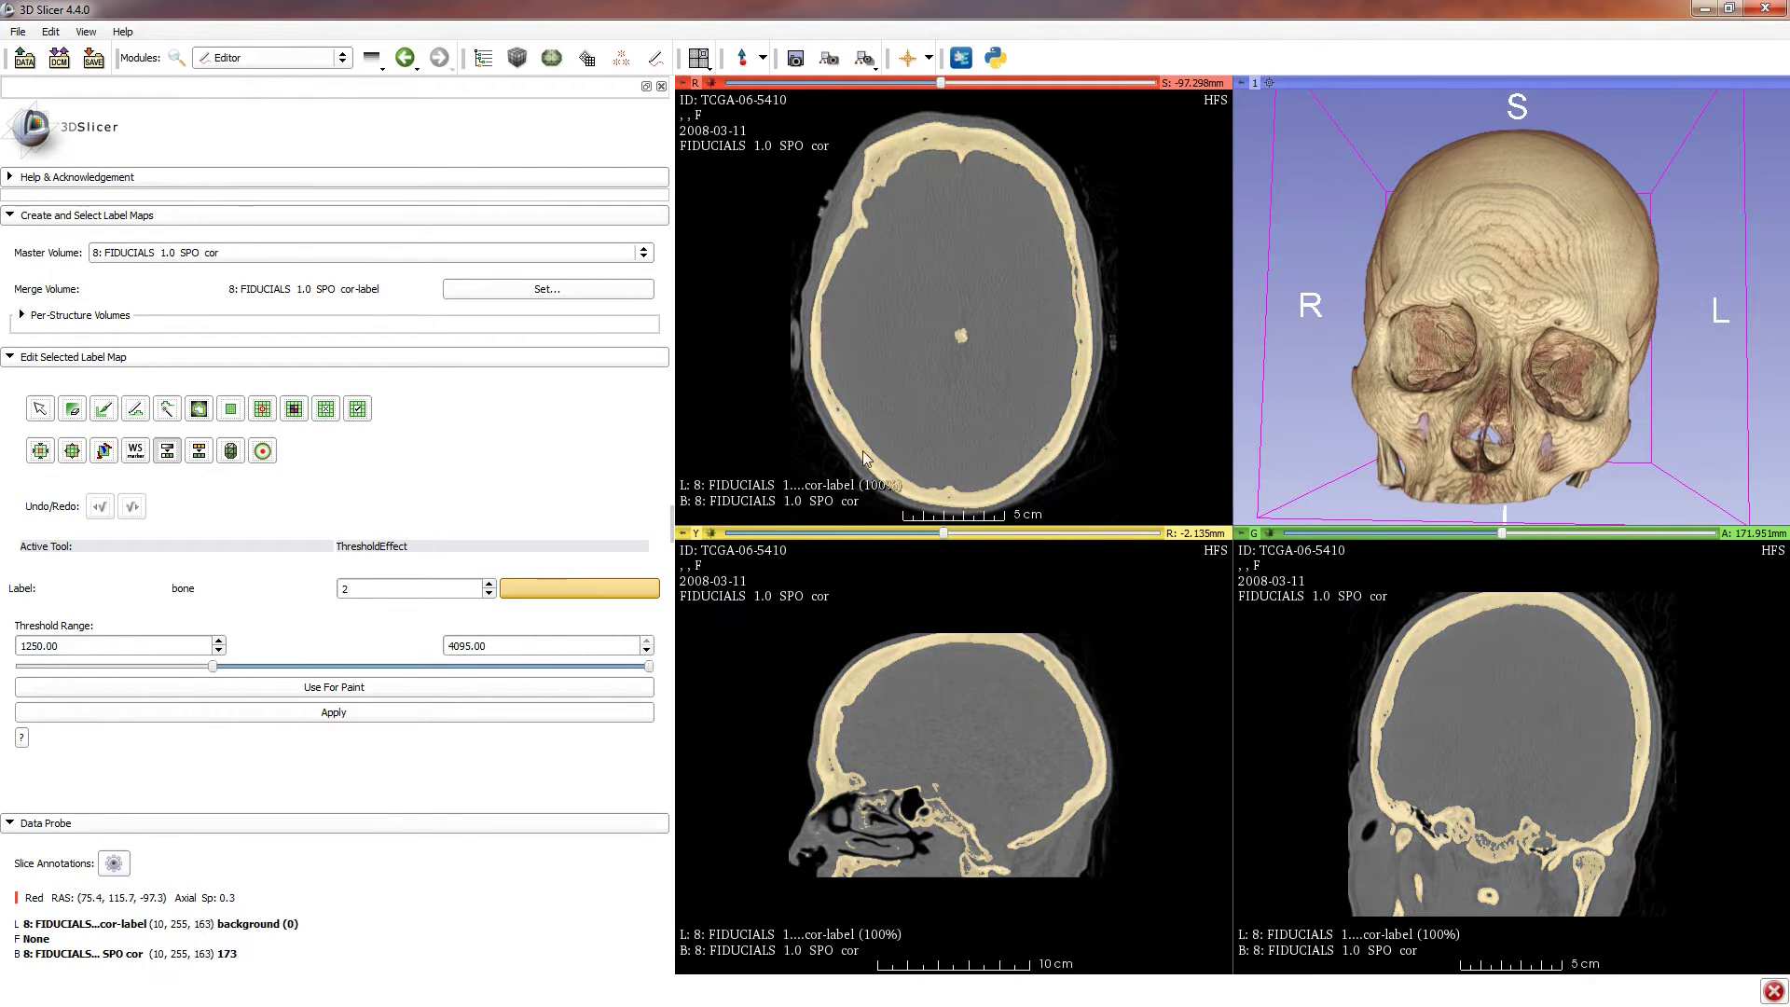
drag(939, 529, 1038, 532)
scroll(971, 559, down, 10)
scroll(953, 550, down, 1)
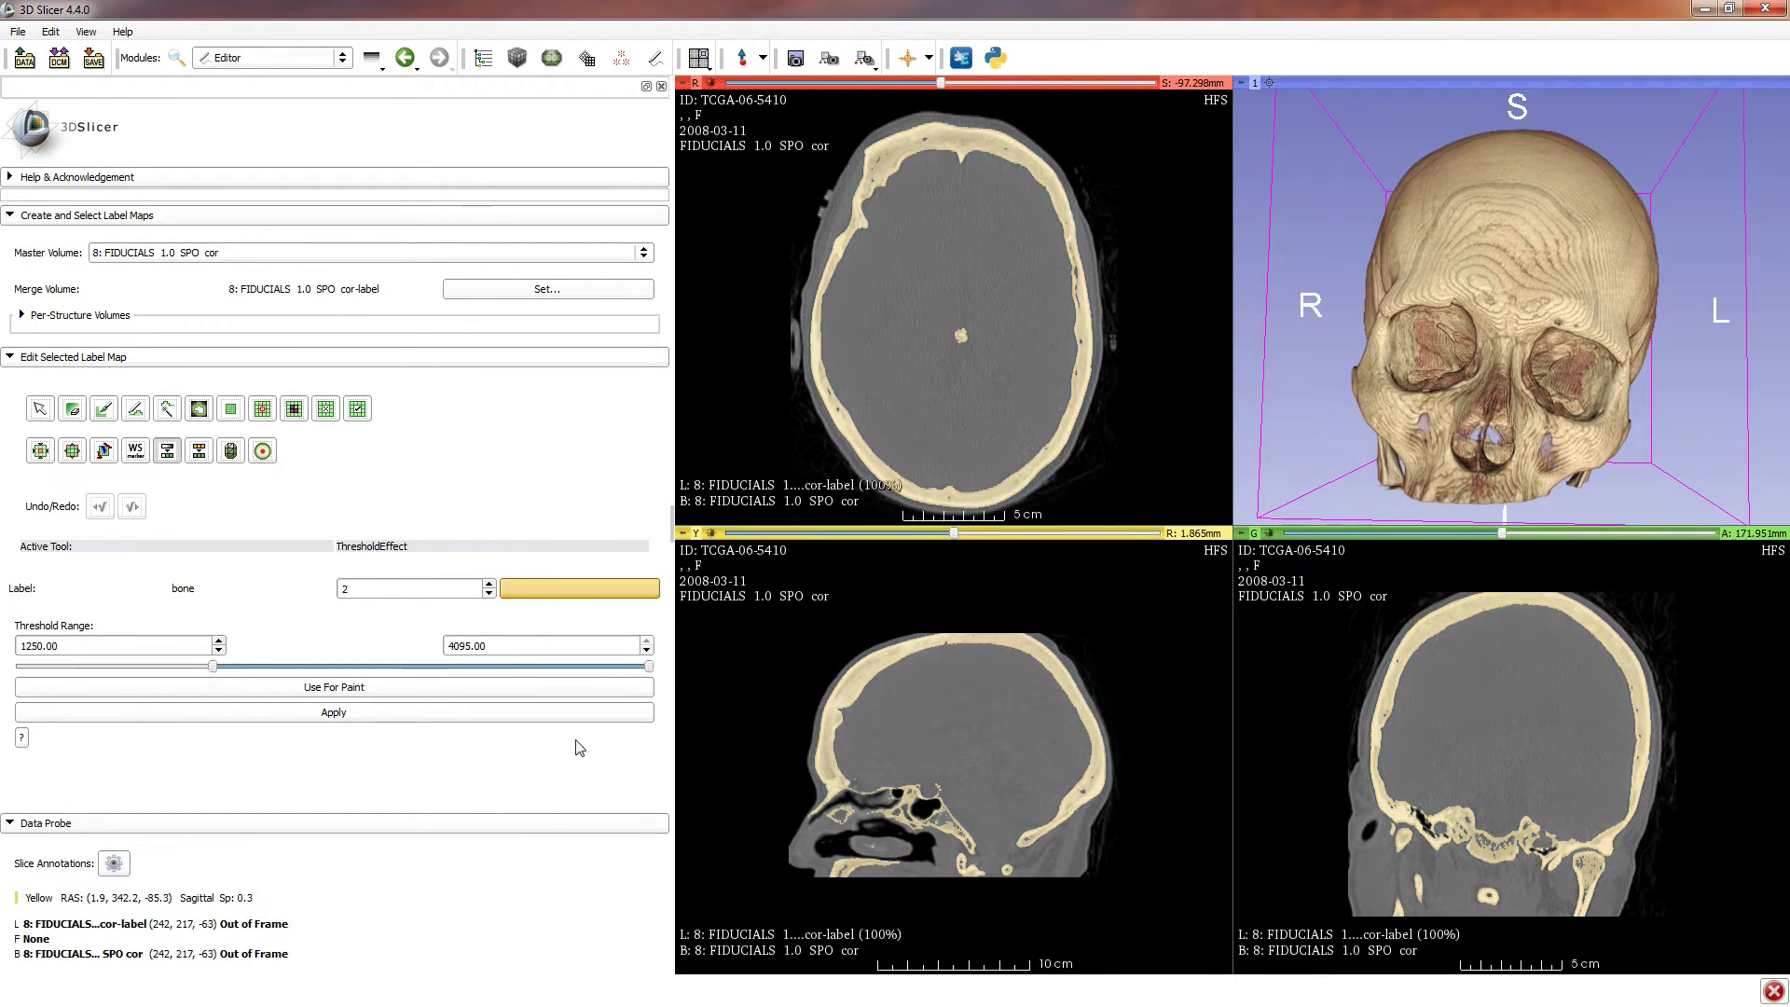
click(334, 715)
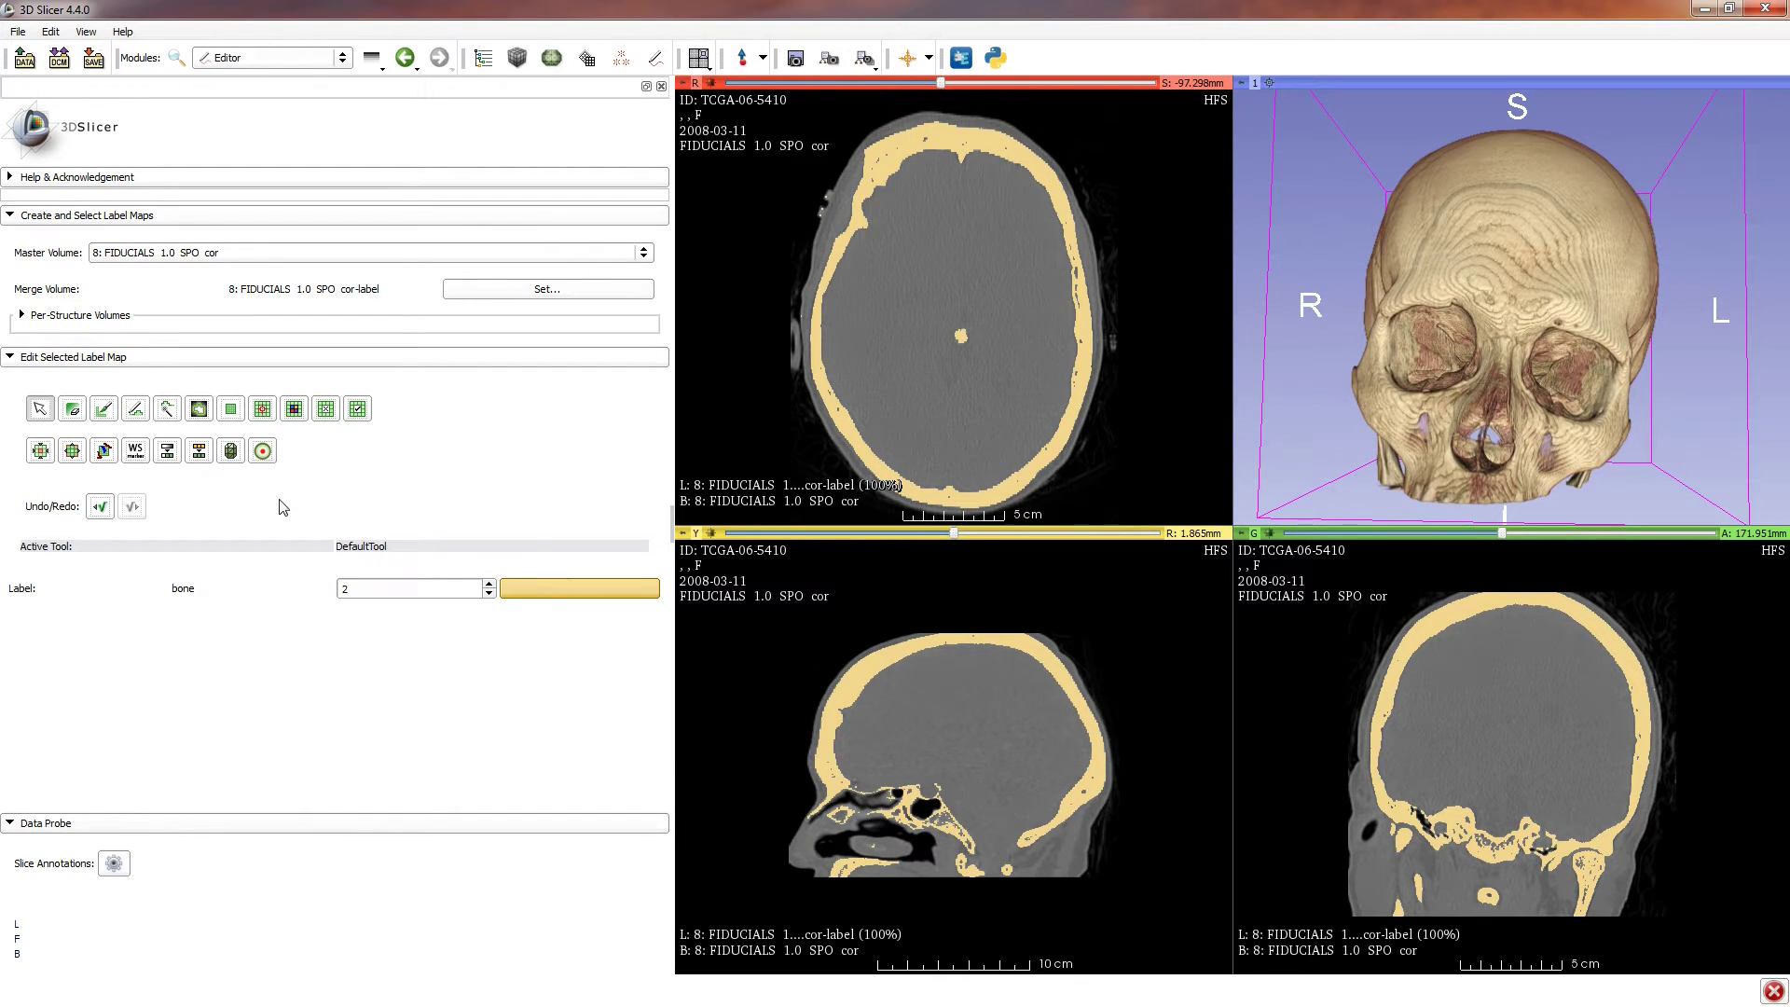
- Generate a smoothed surface model named bone from the bone label with the Make Model effect
click(231, 451)
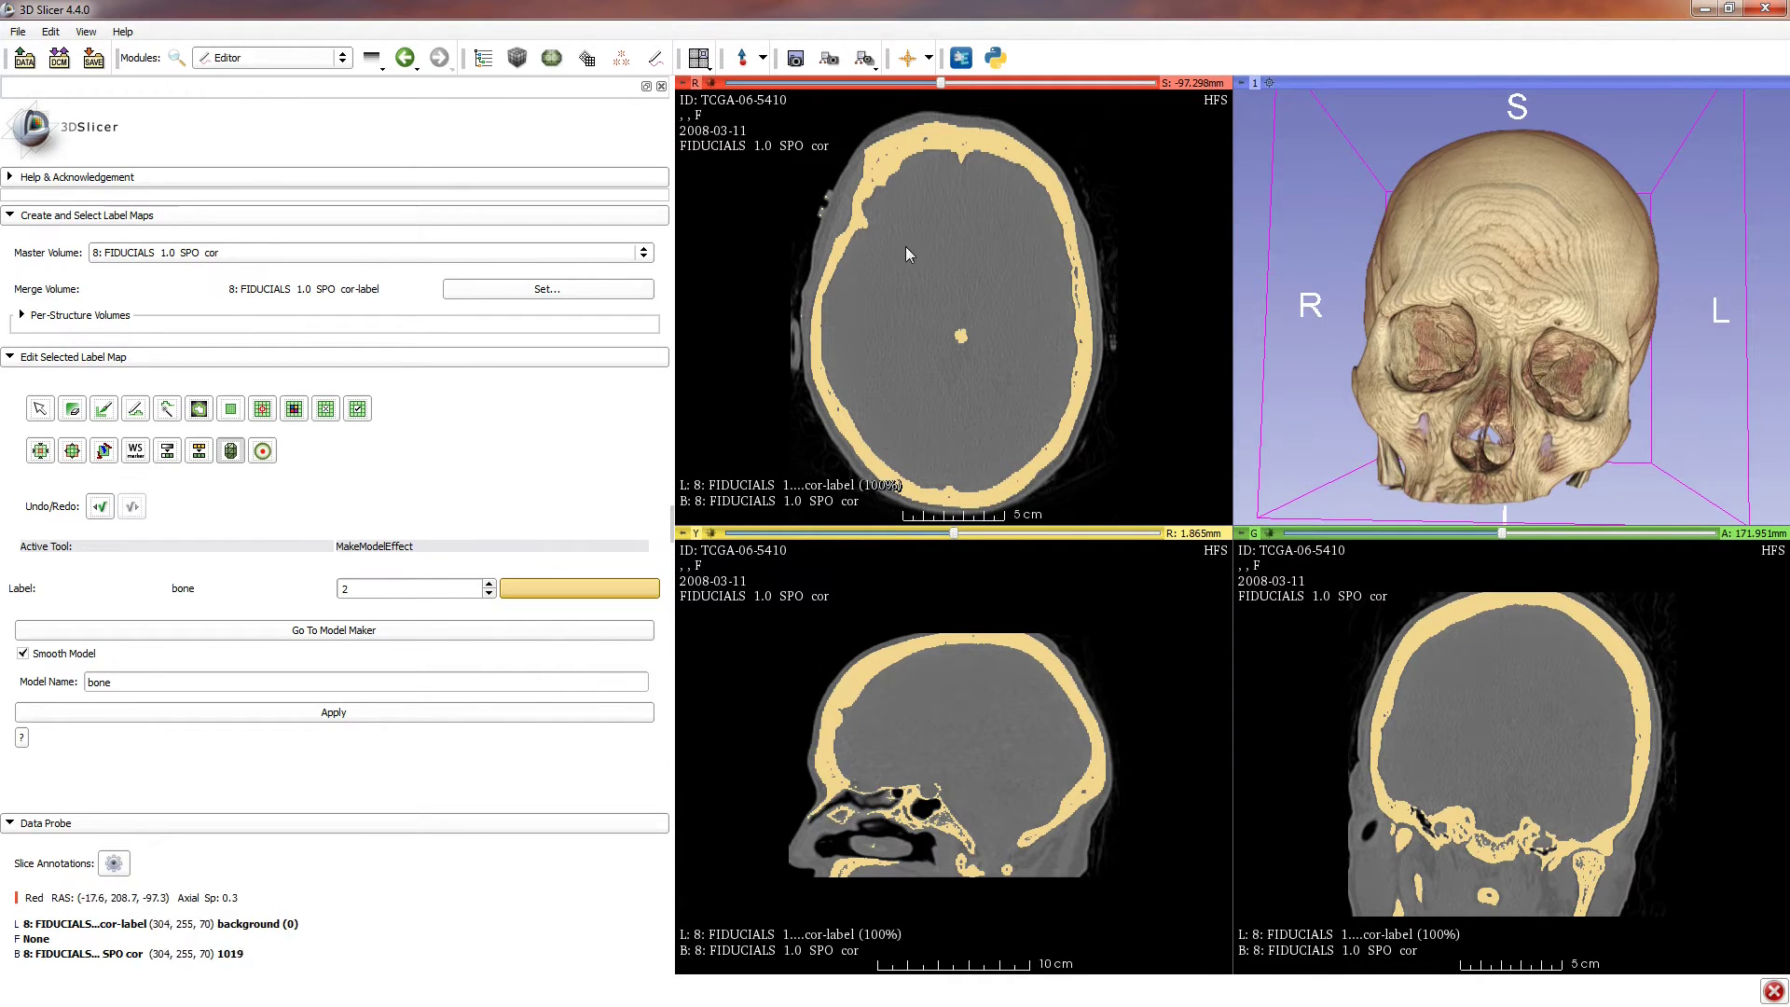
click(555, 600)
click(512, 519)
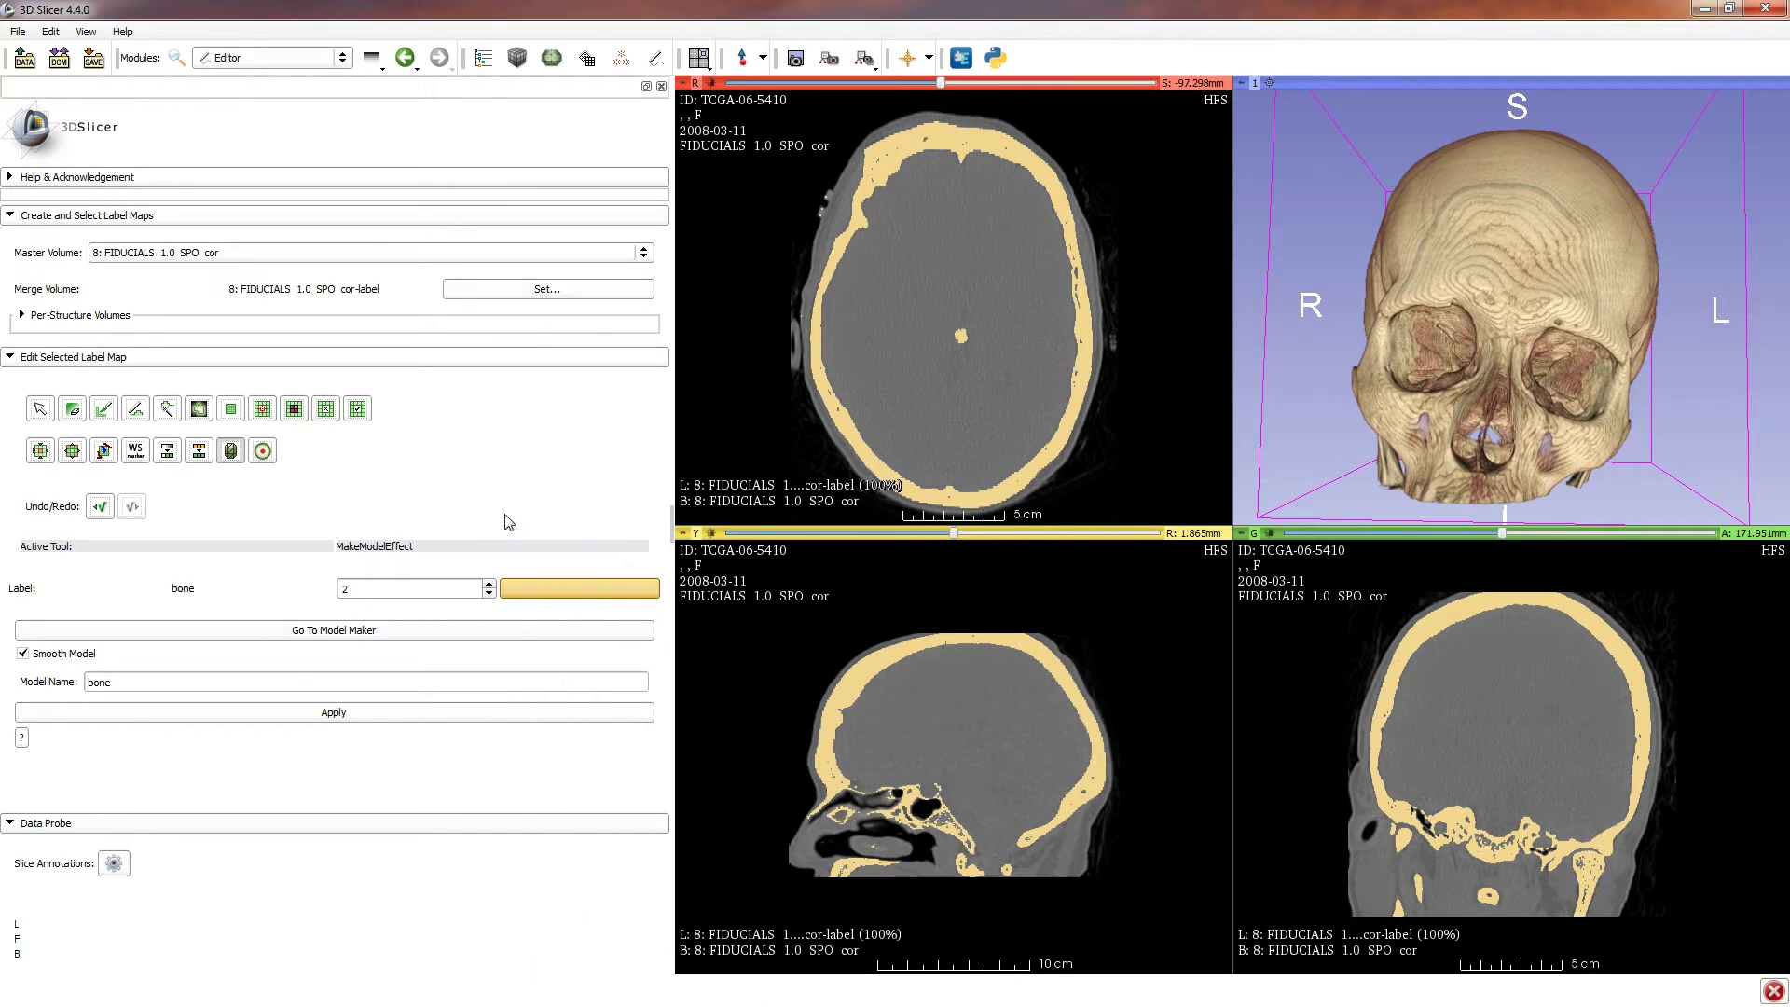
click(338, 718)
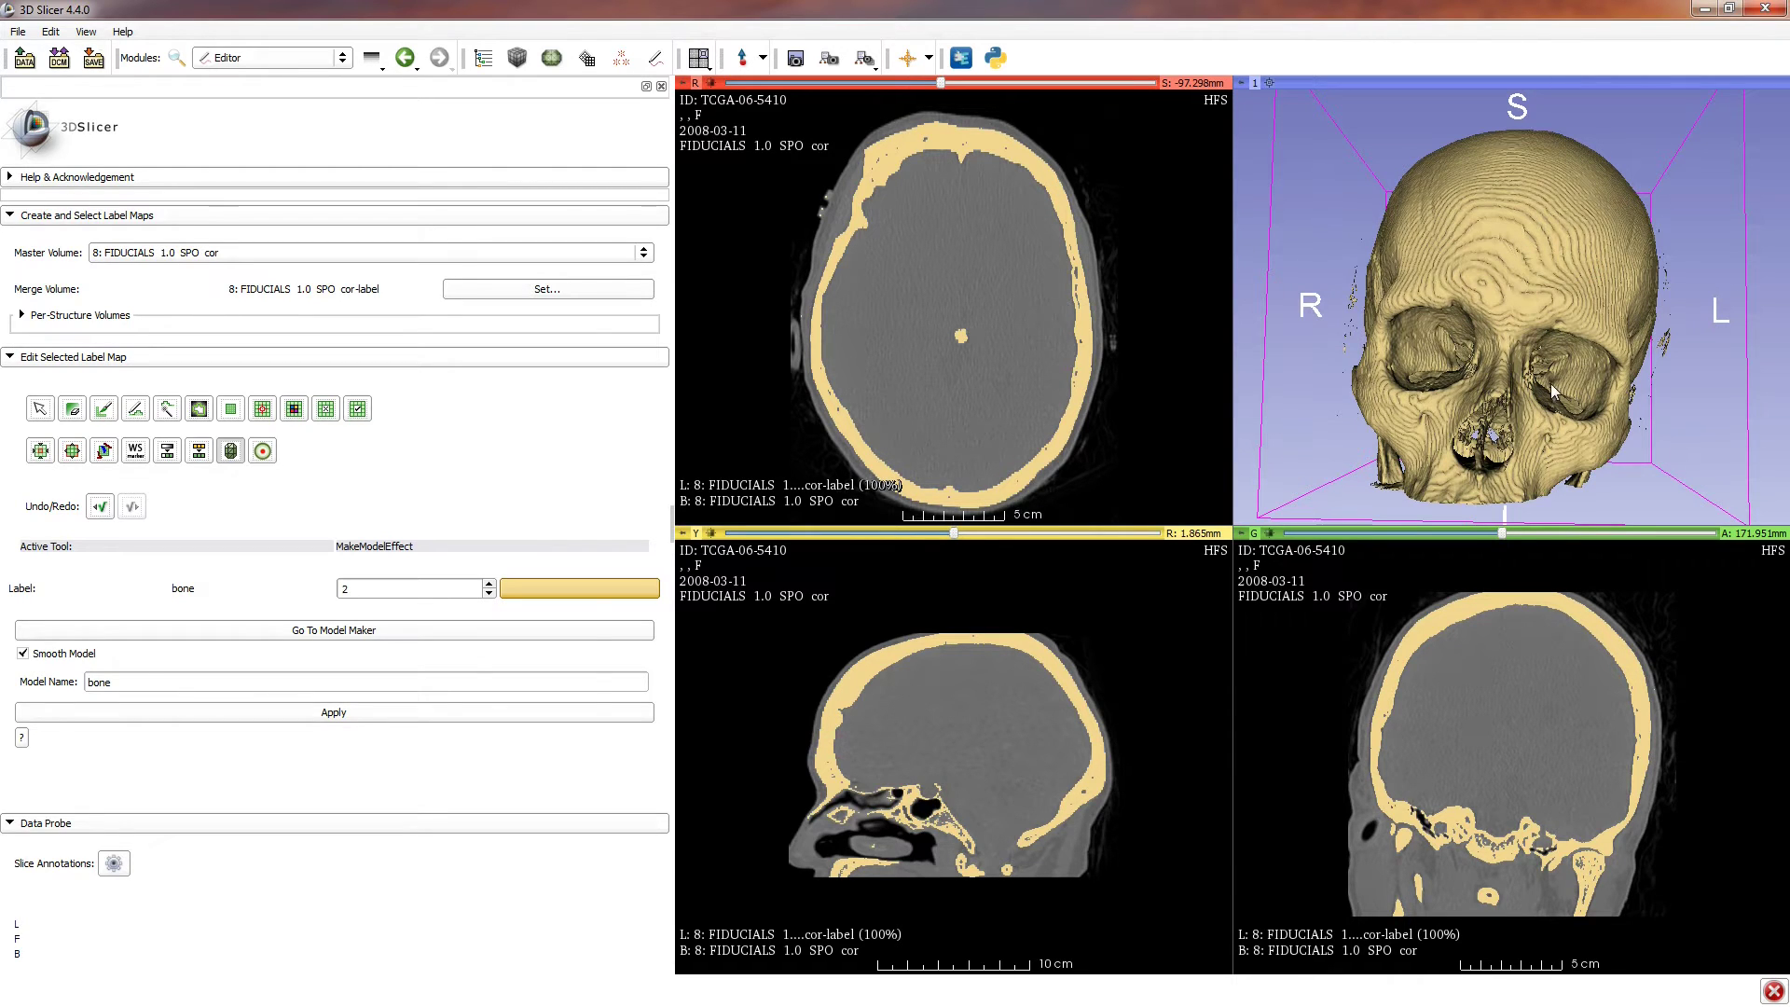
- Open the scene save options, mark only the bone model for saving, and set its file format to STL
click(94, 62)
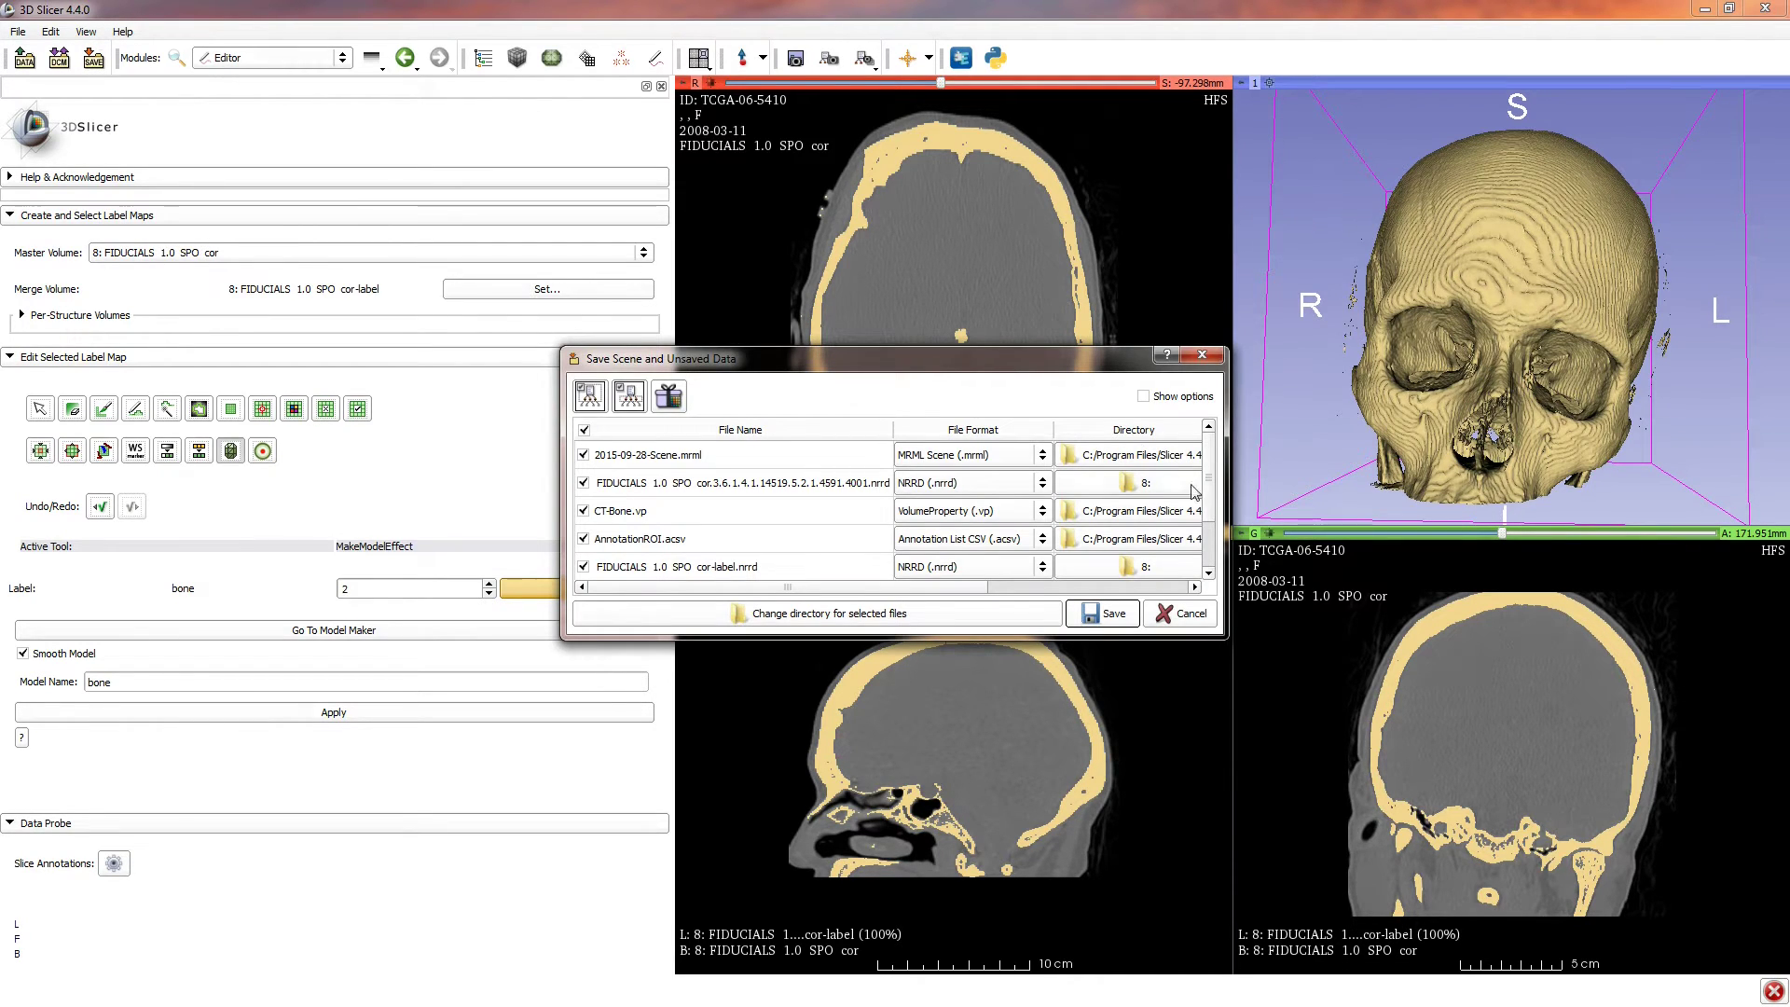
drag(1226, 640, 1249, 710)
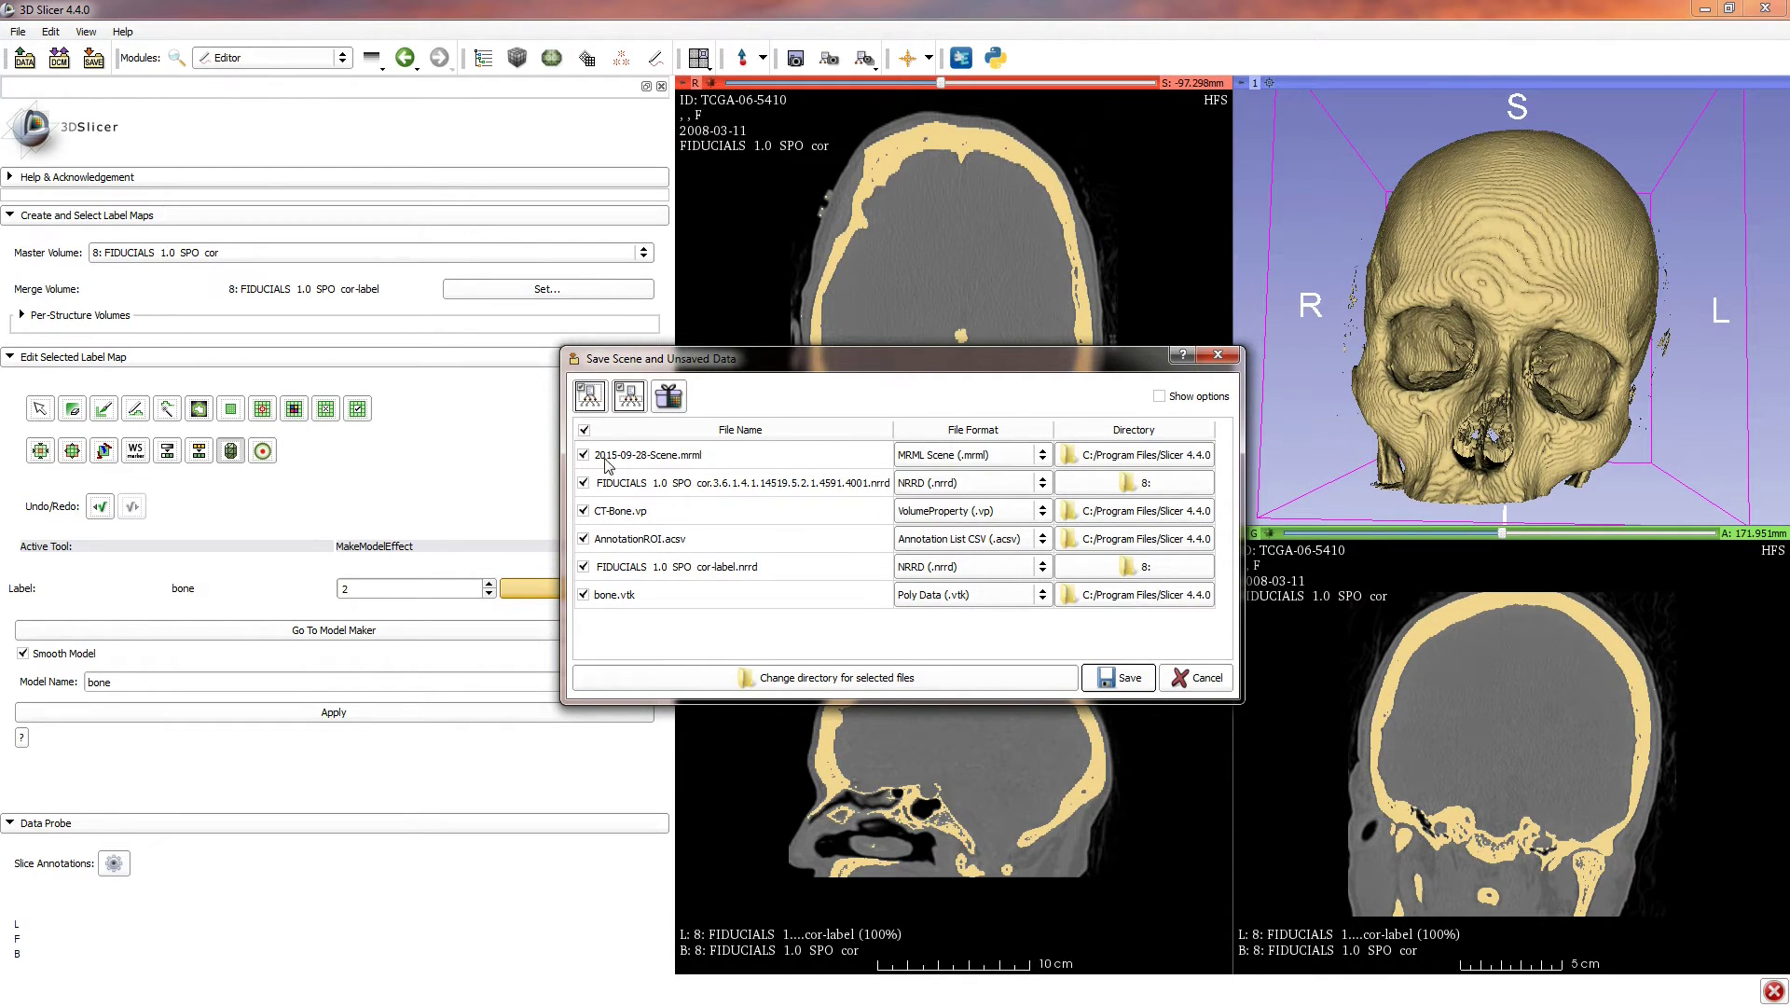
click(585, 431)
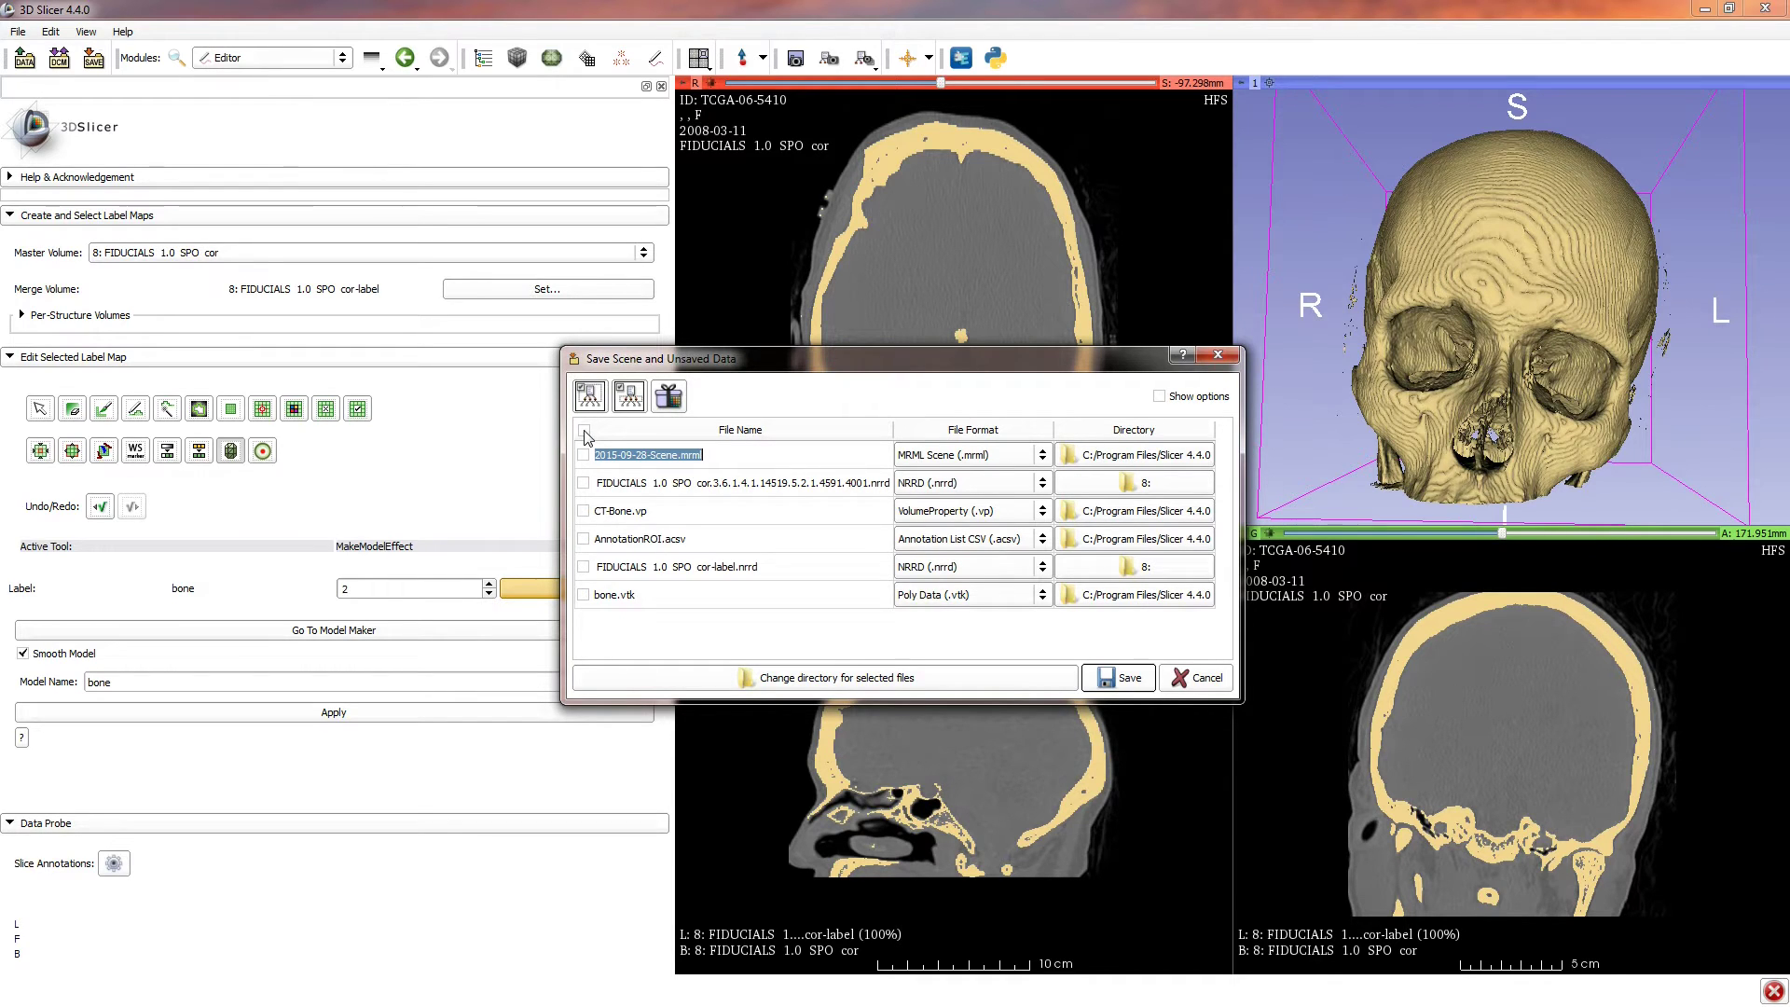
click(583, 596)
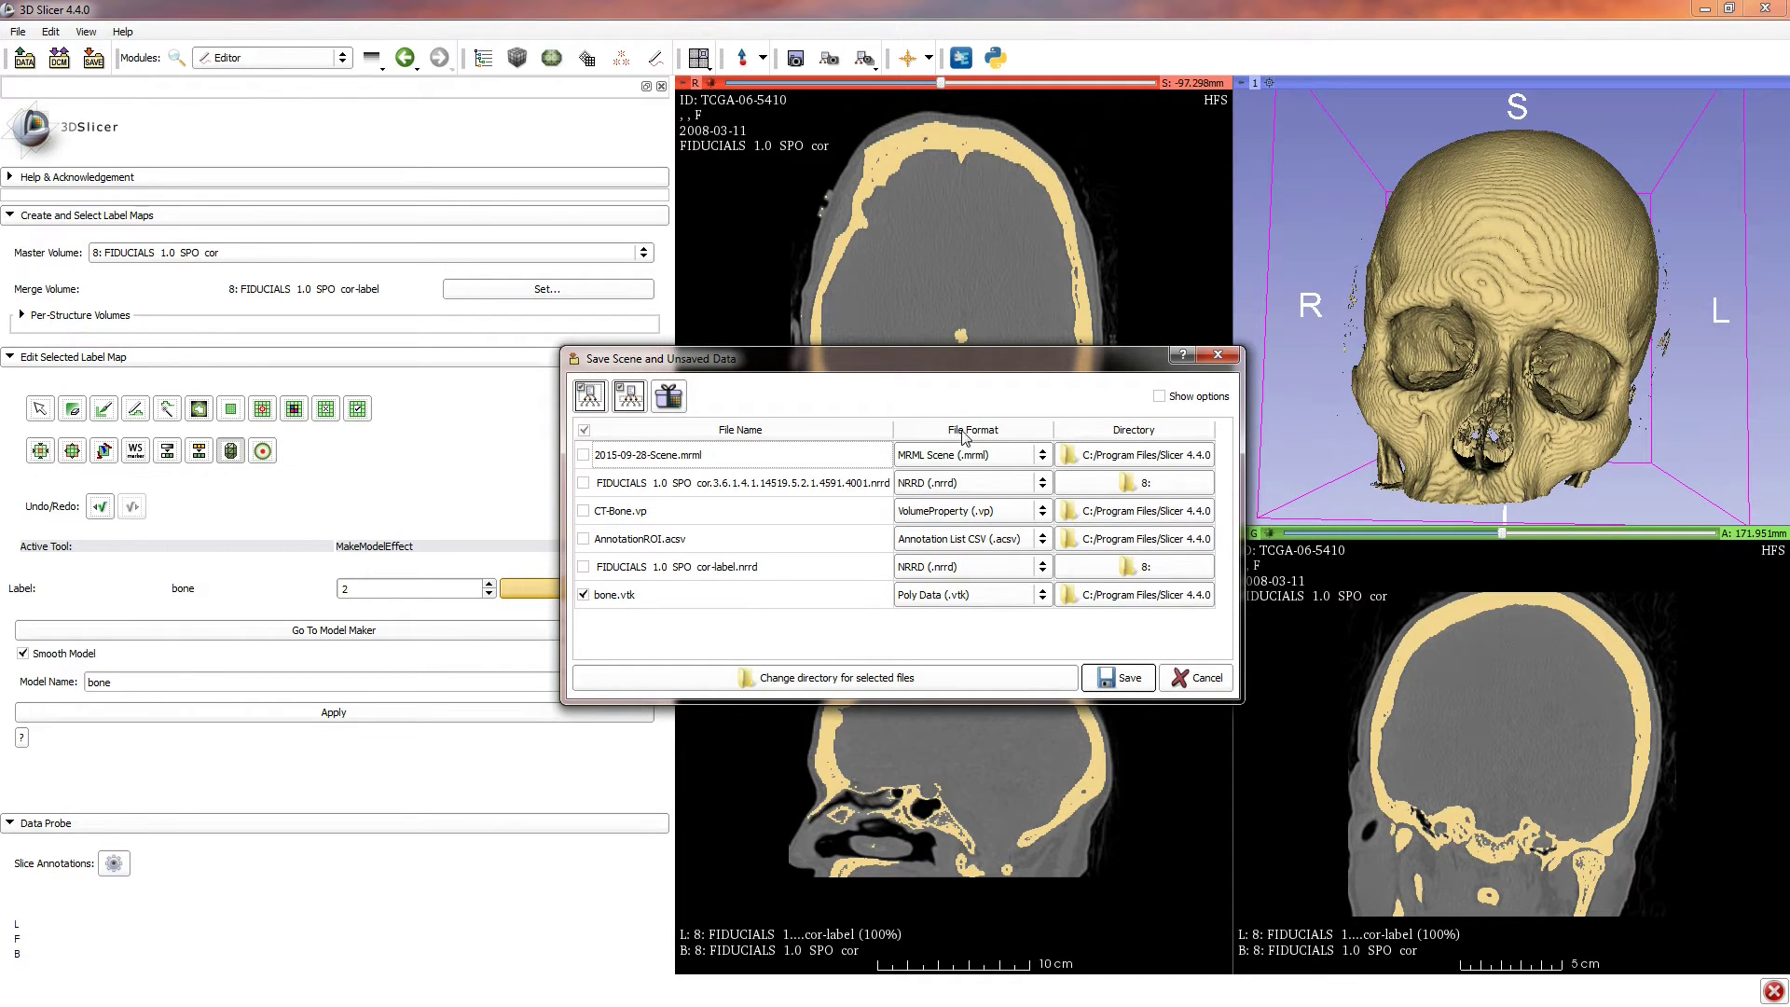
click(987, 608)
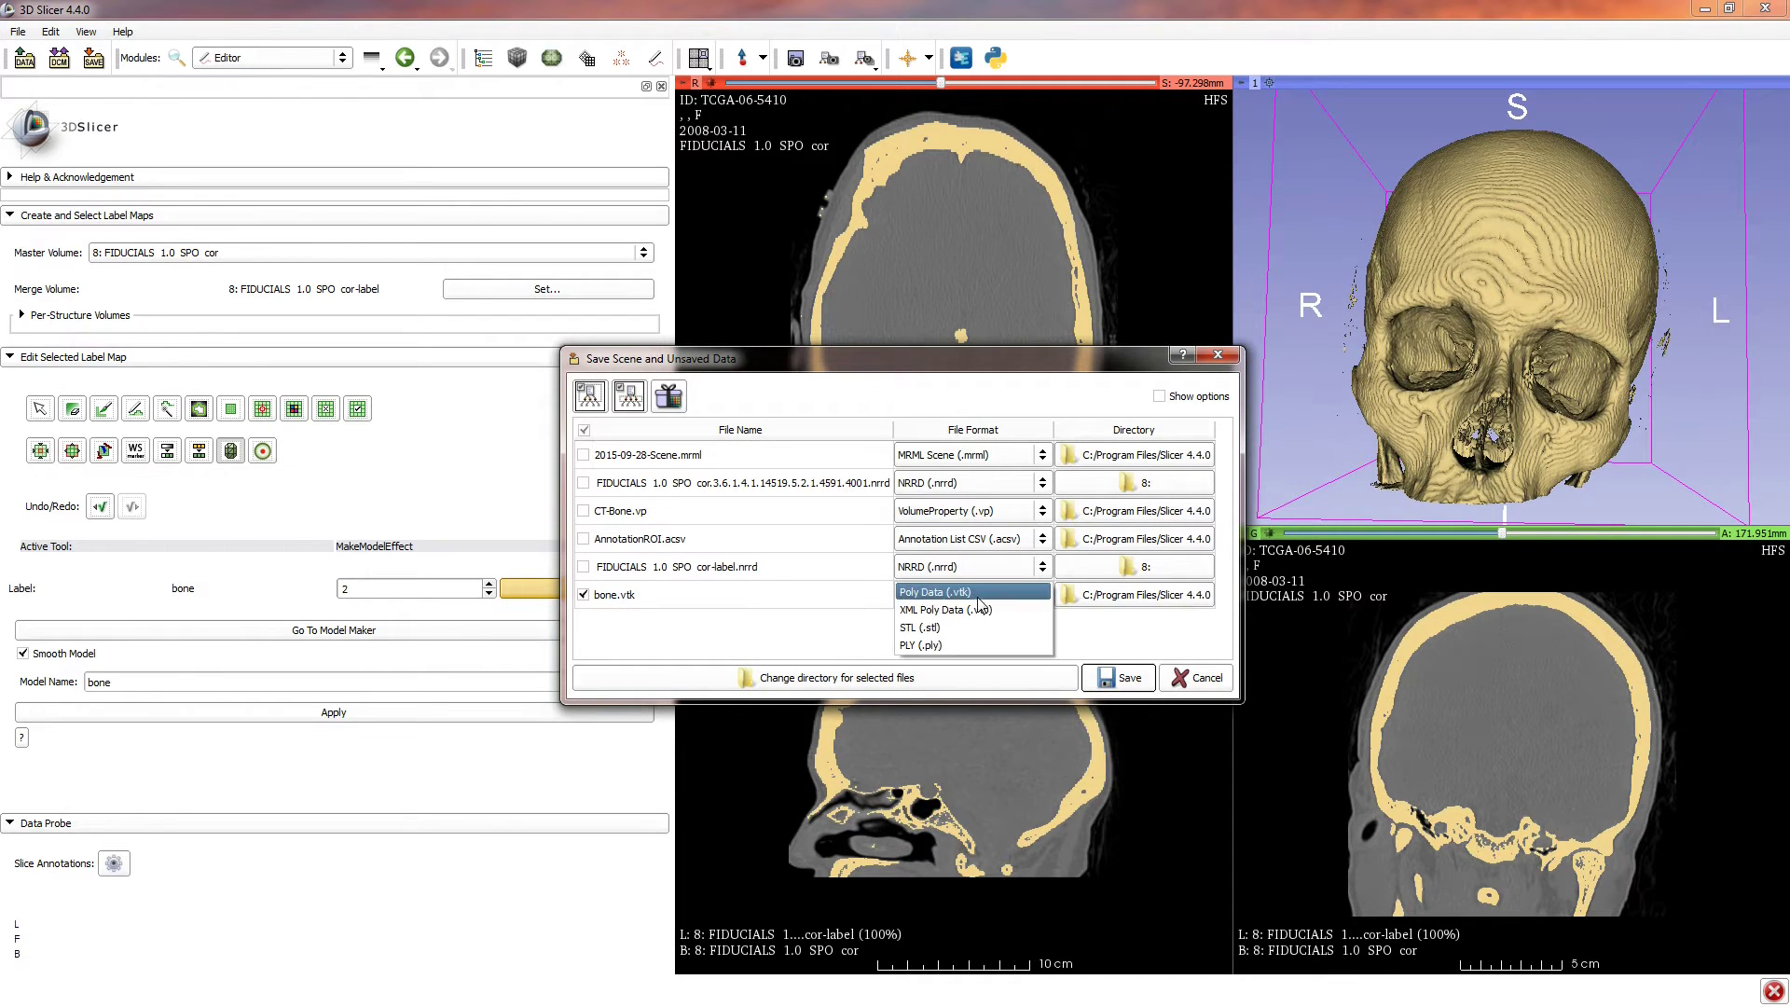
click(952, 637)
- Set the bone model's save directory to the tutorial folder on the Desktop and save bone.stl there
click(1151, 596)
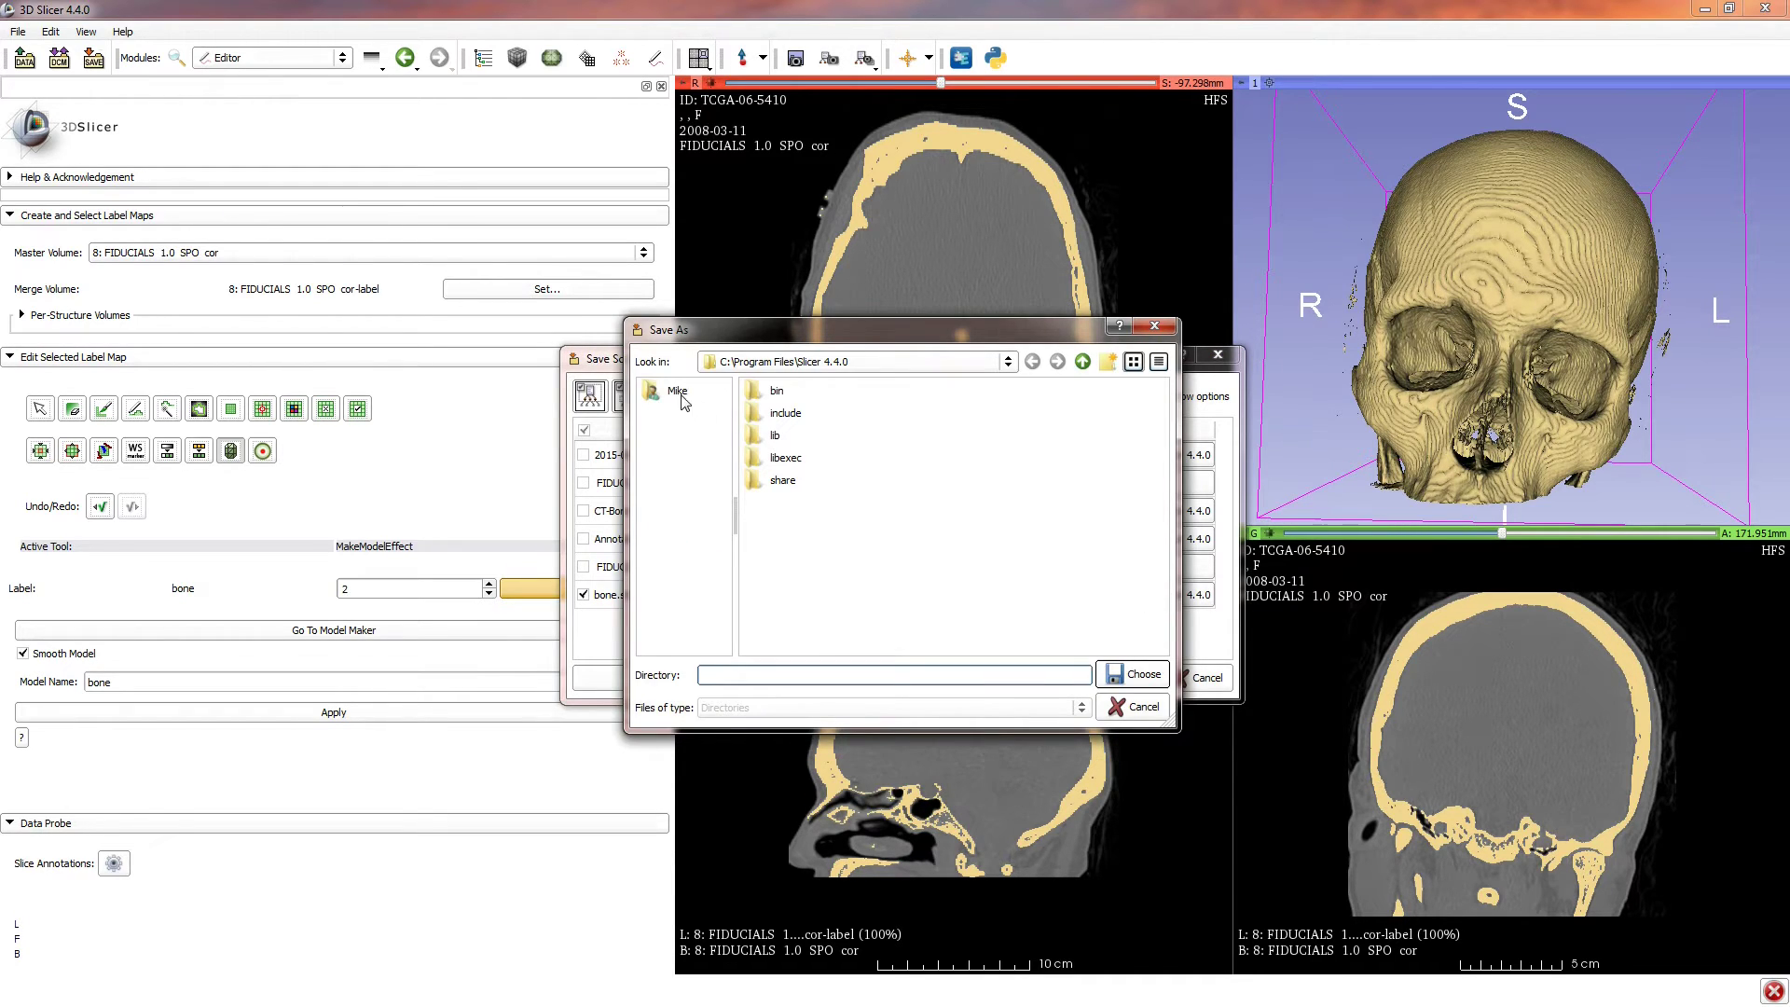
click(680, 392)
click(789, 504)
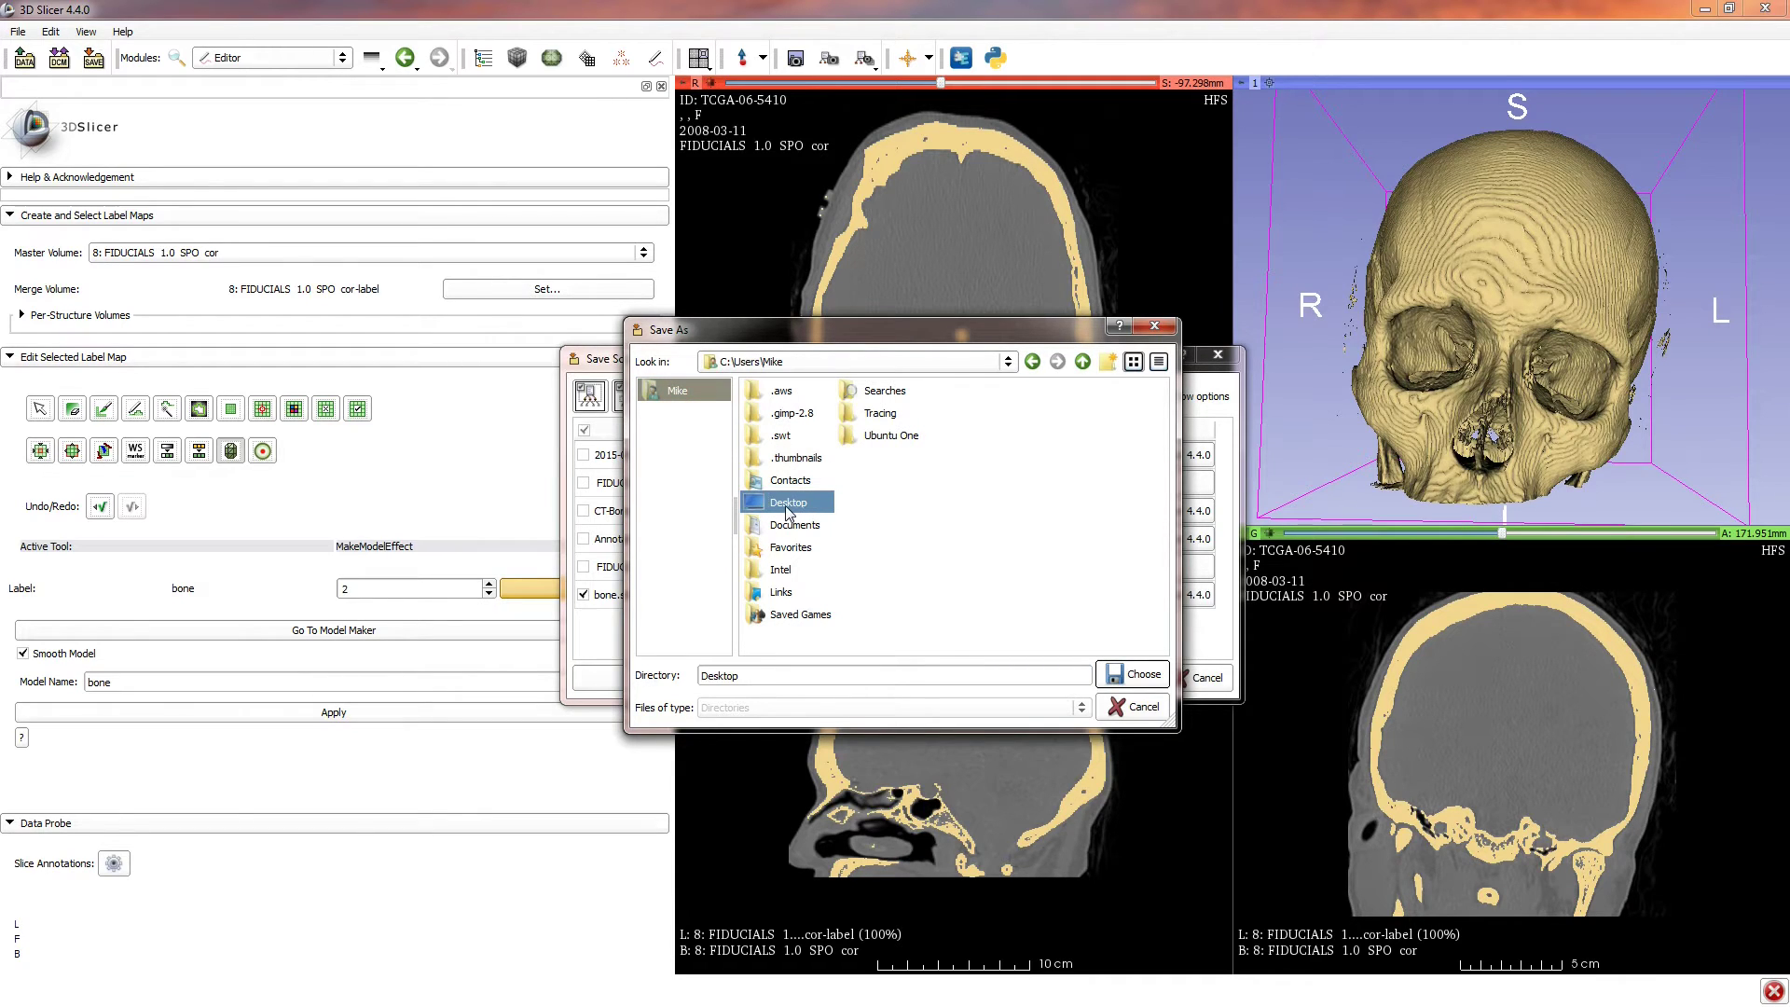
key(Return)
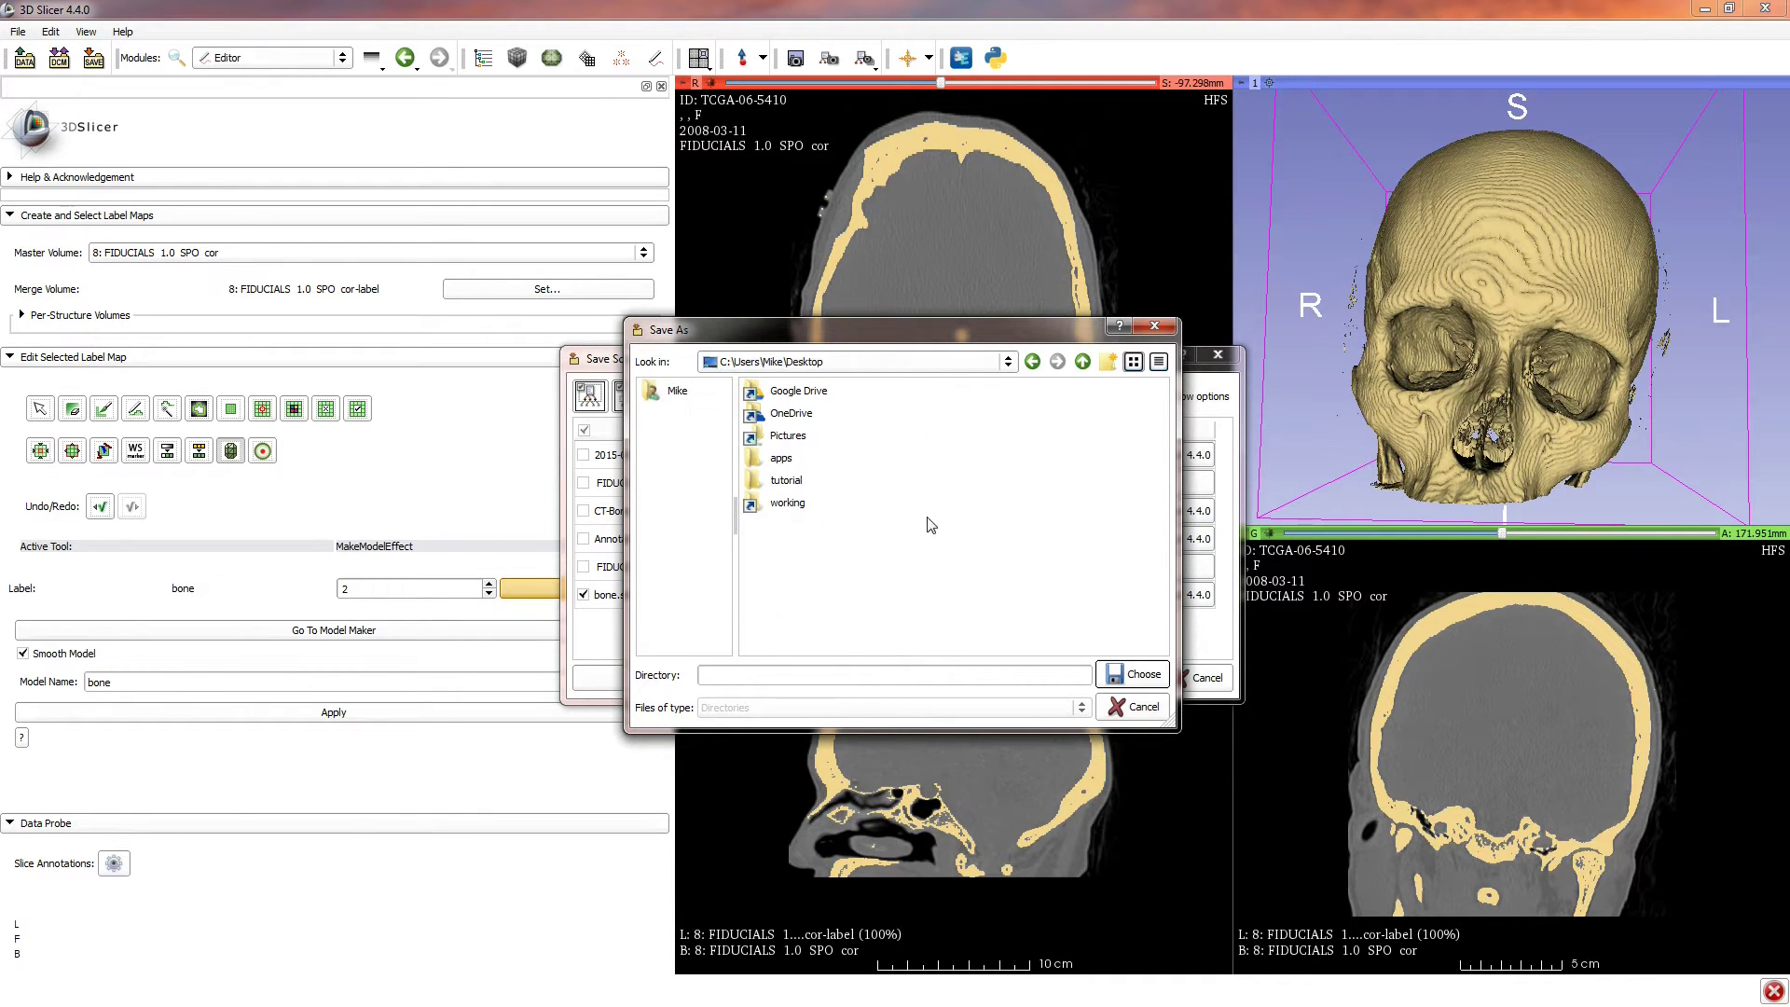
click(780, 482)
click(1135, 678)
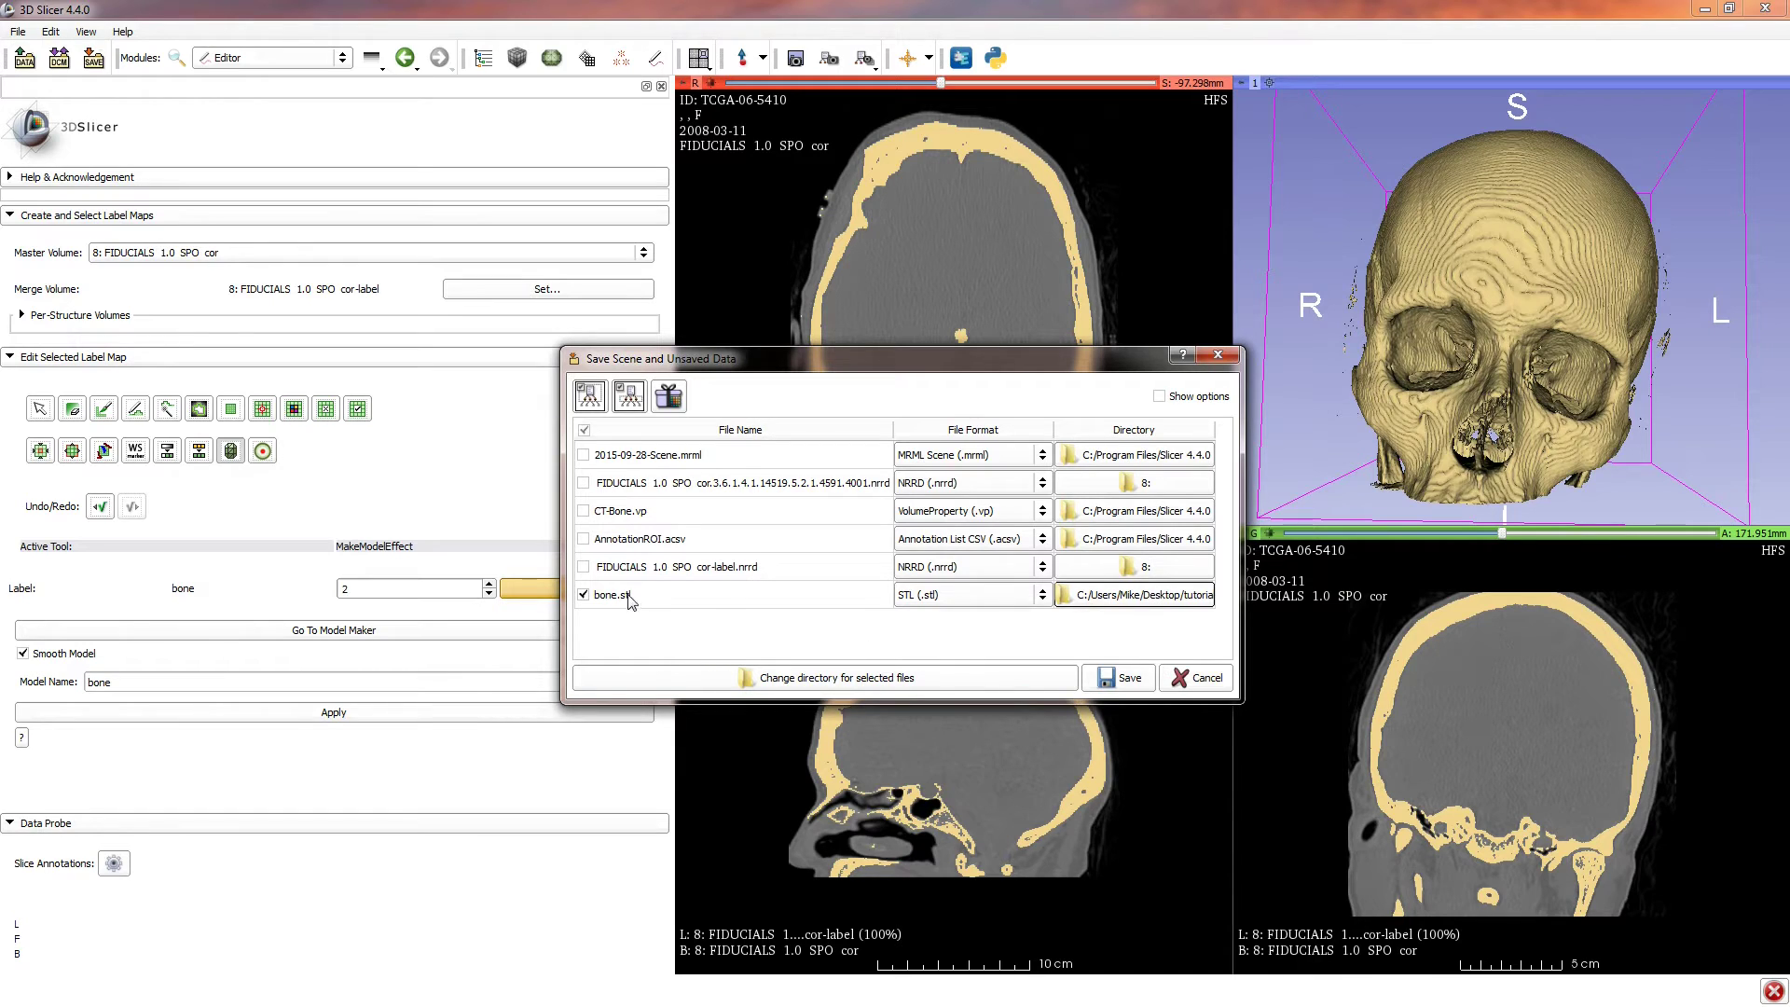
click(1119, 680)
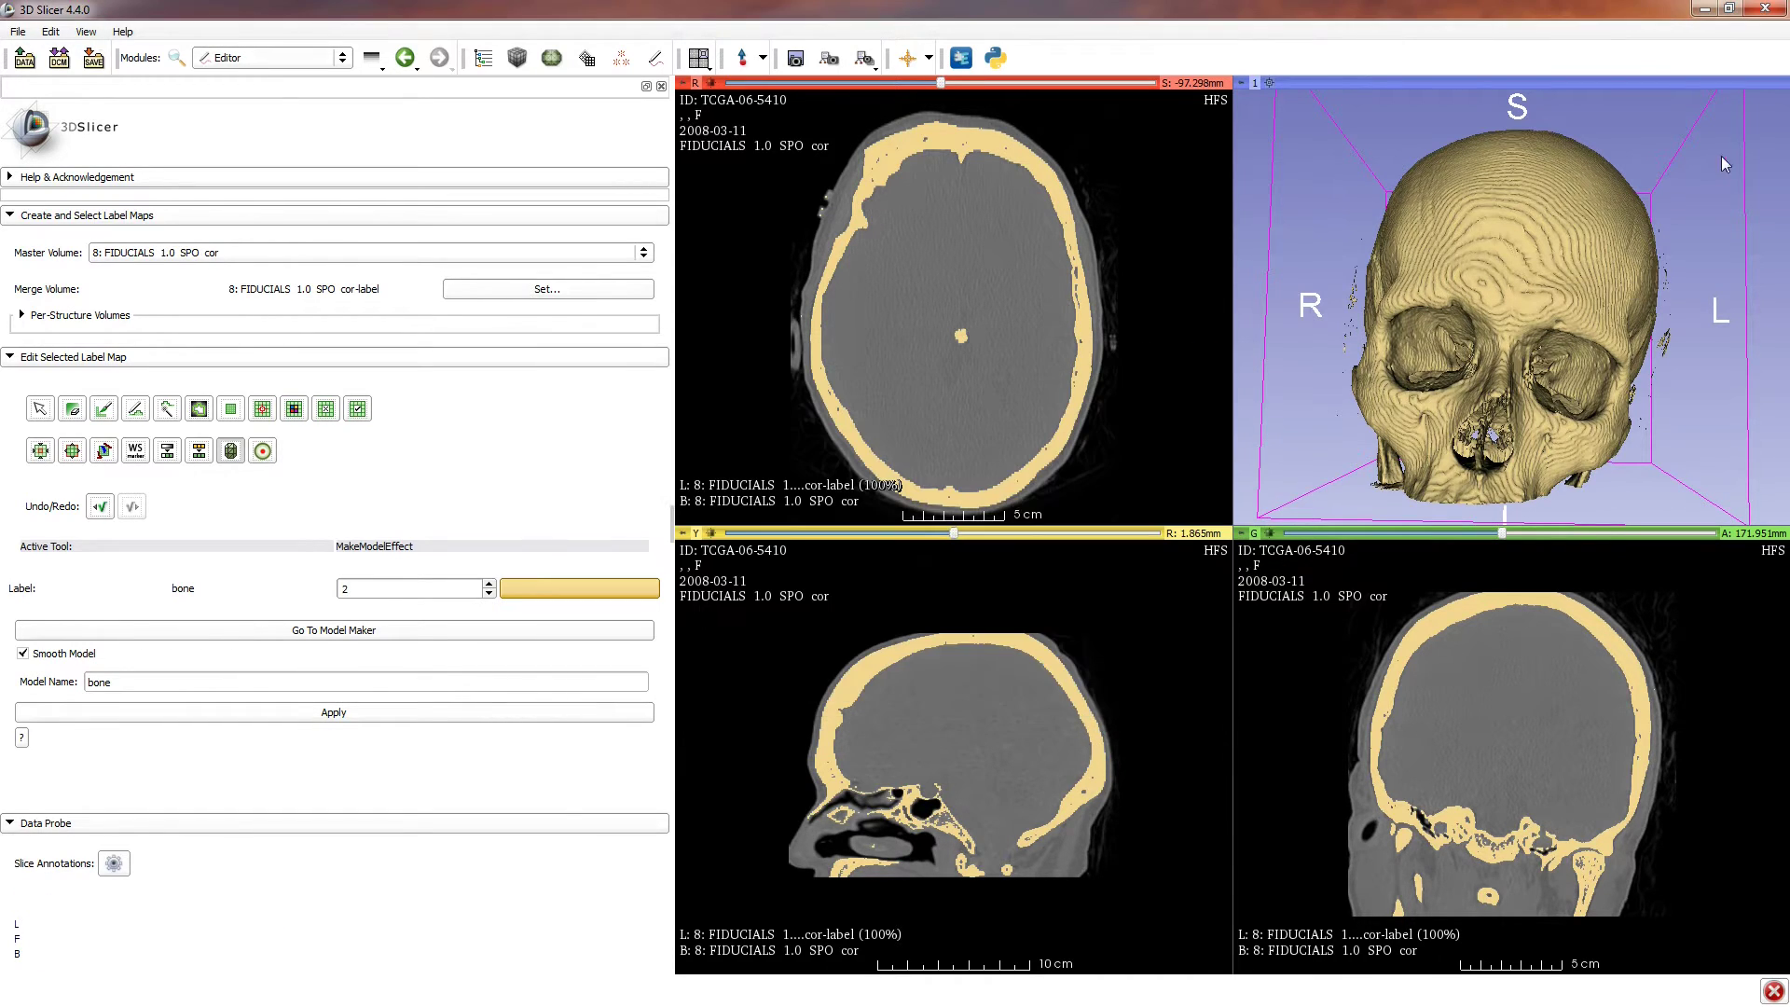
- Check the exported bone file in the tutorial folder and exit 3D Slicer, discarding the remaining modifications
click(1729, 9)
click(1517, 58)
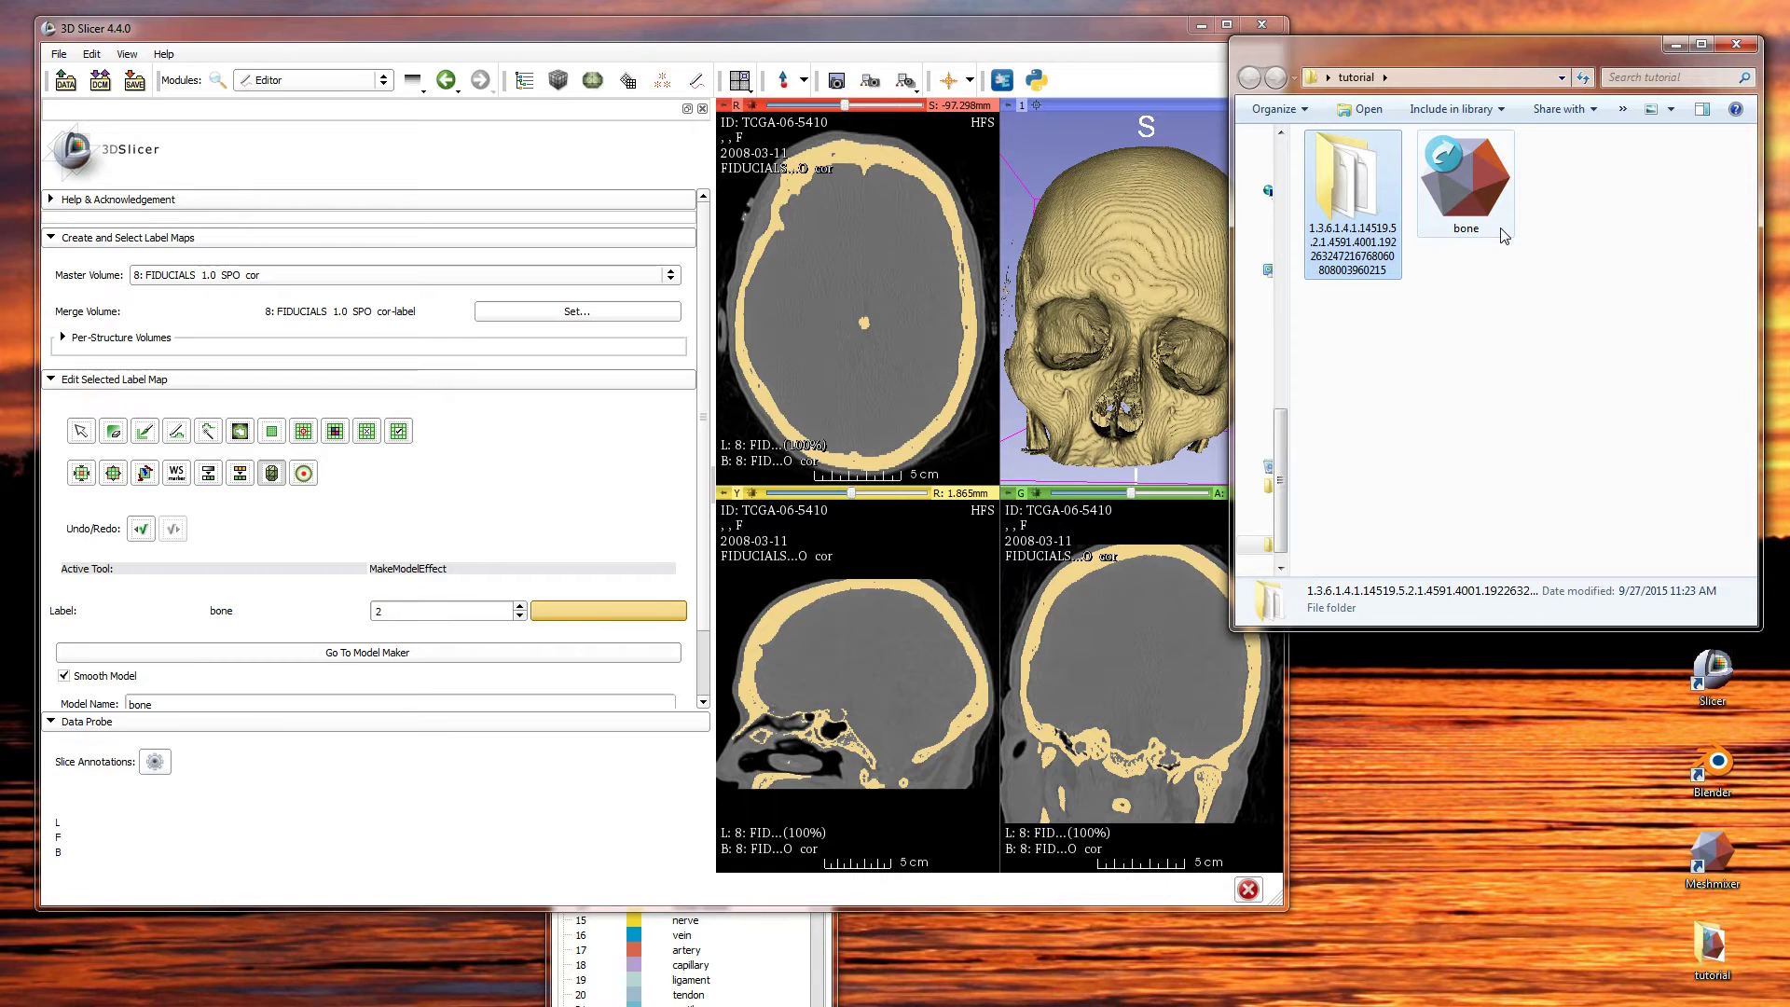
click(1143, 34)
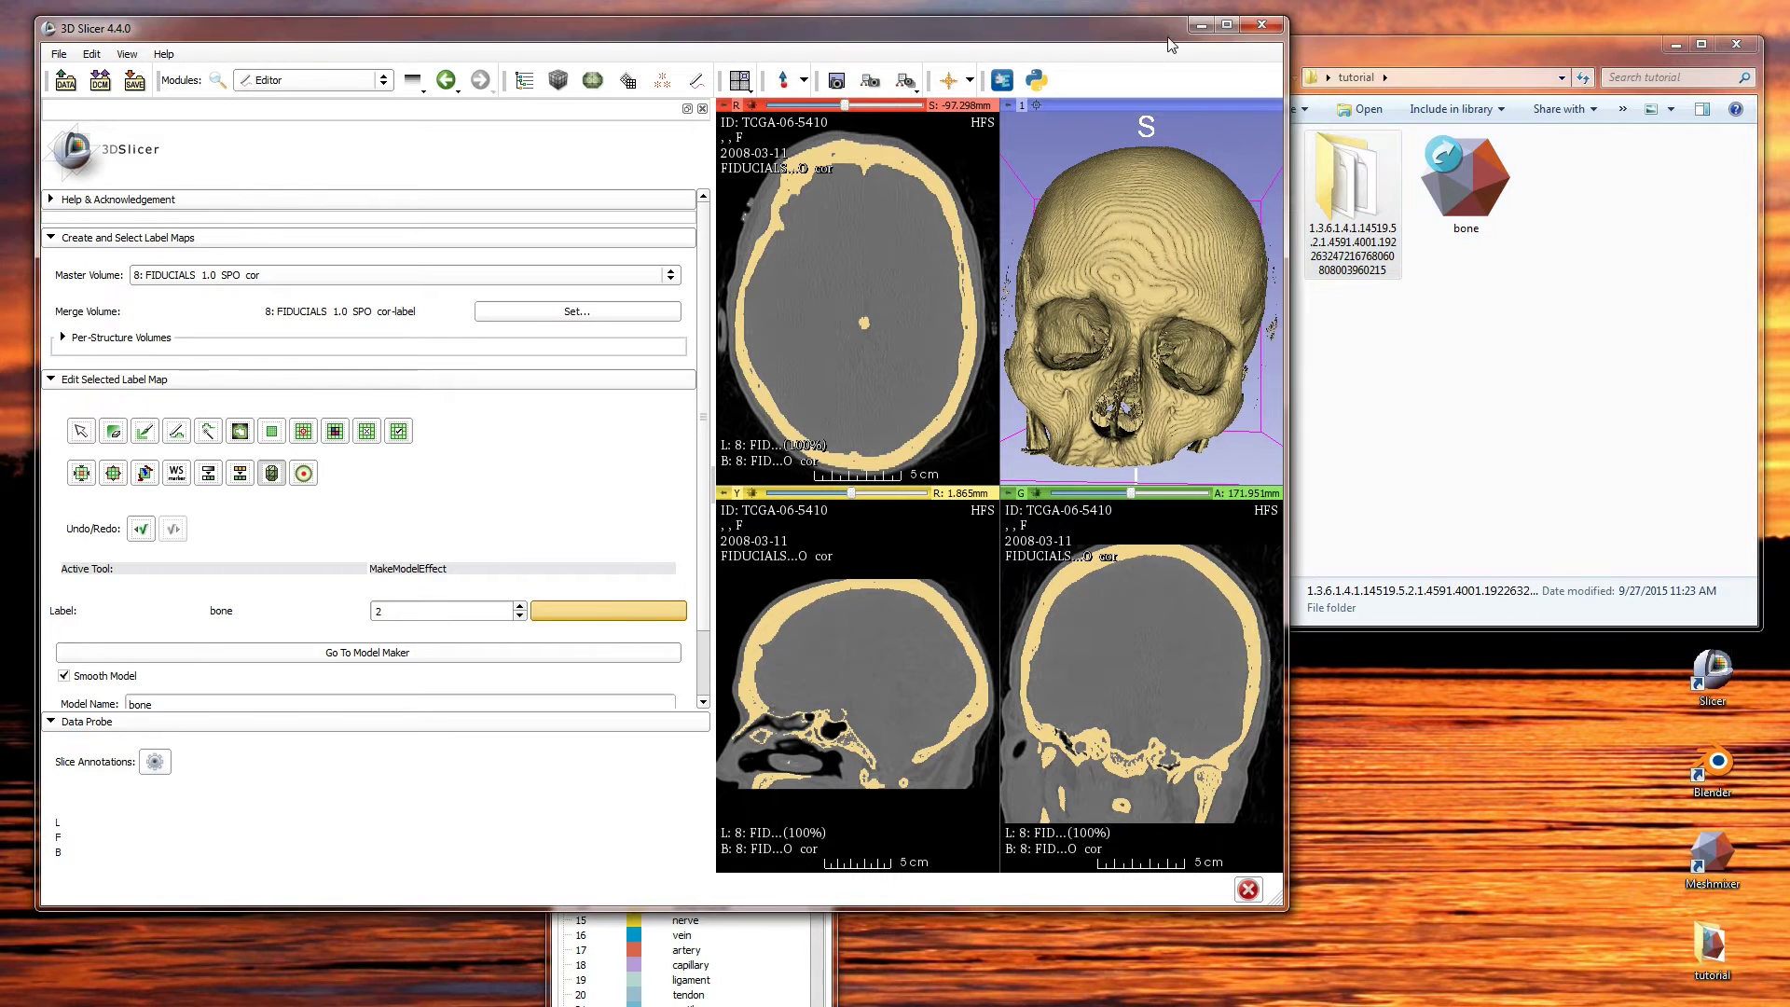
click(1261, 24)
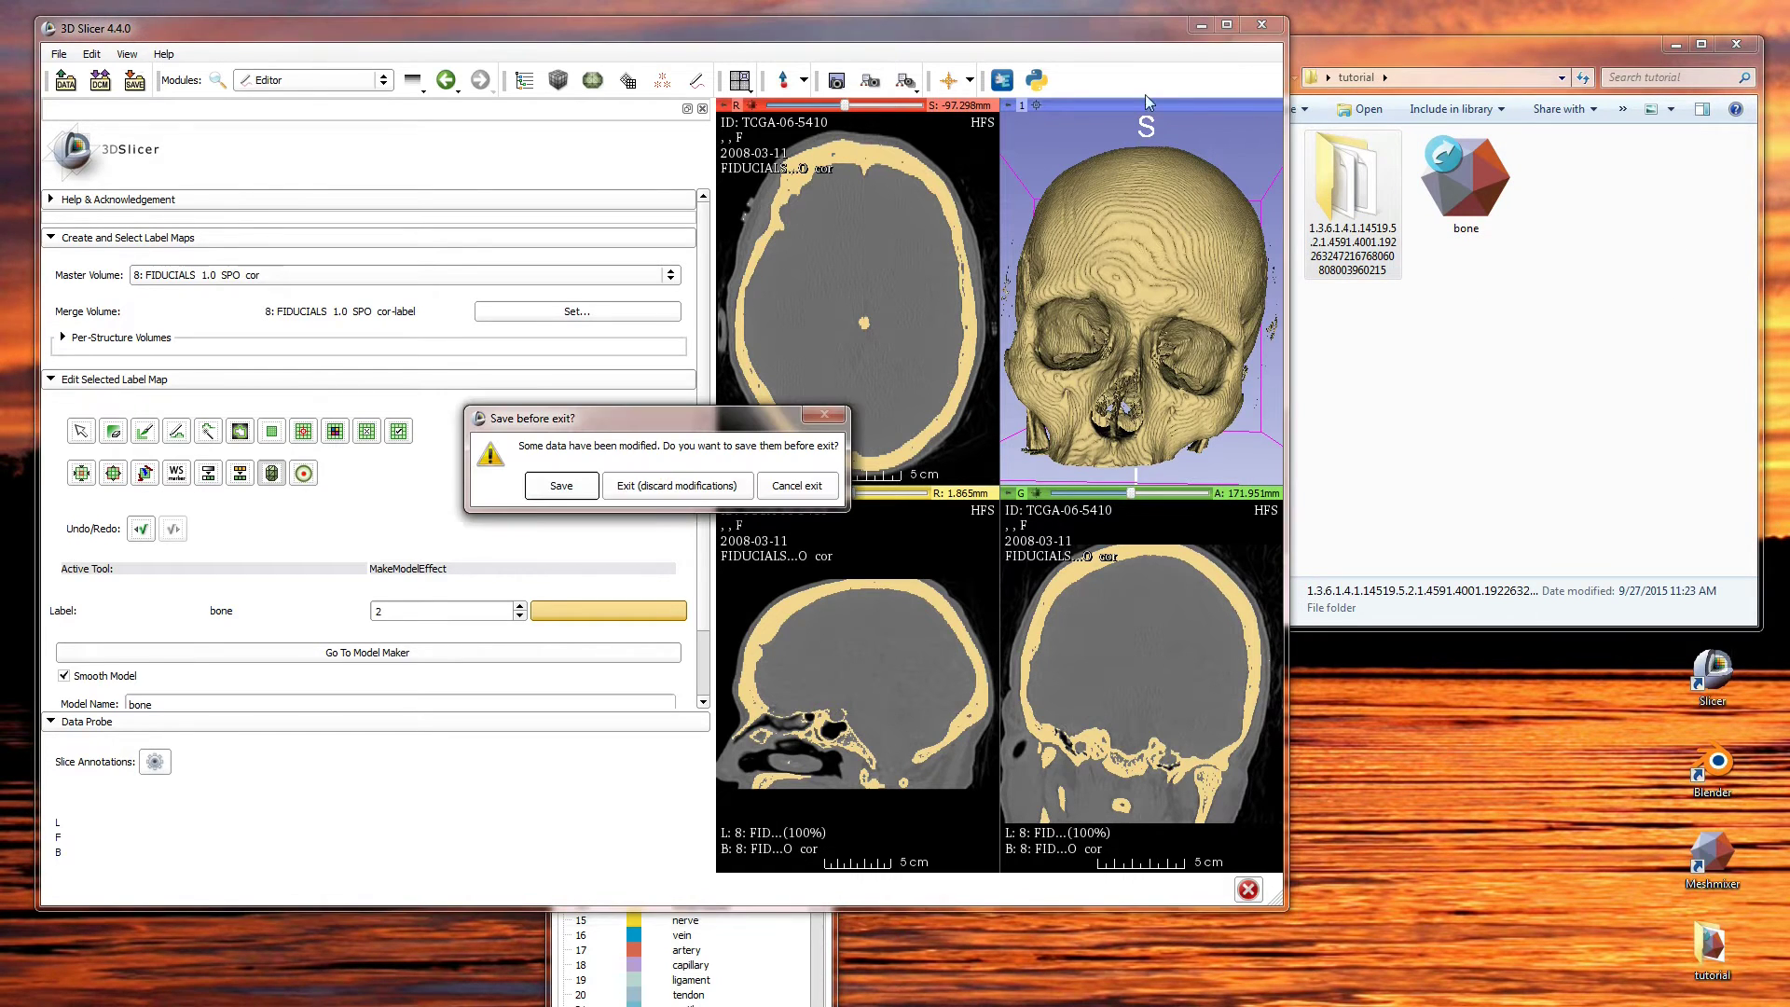
click(672, 493)
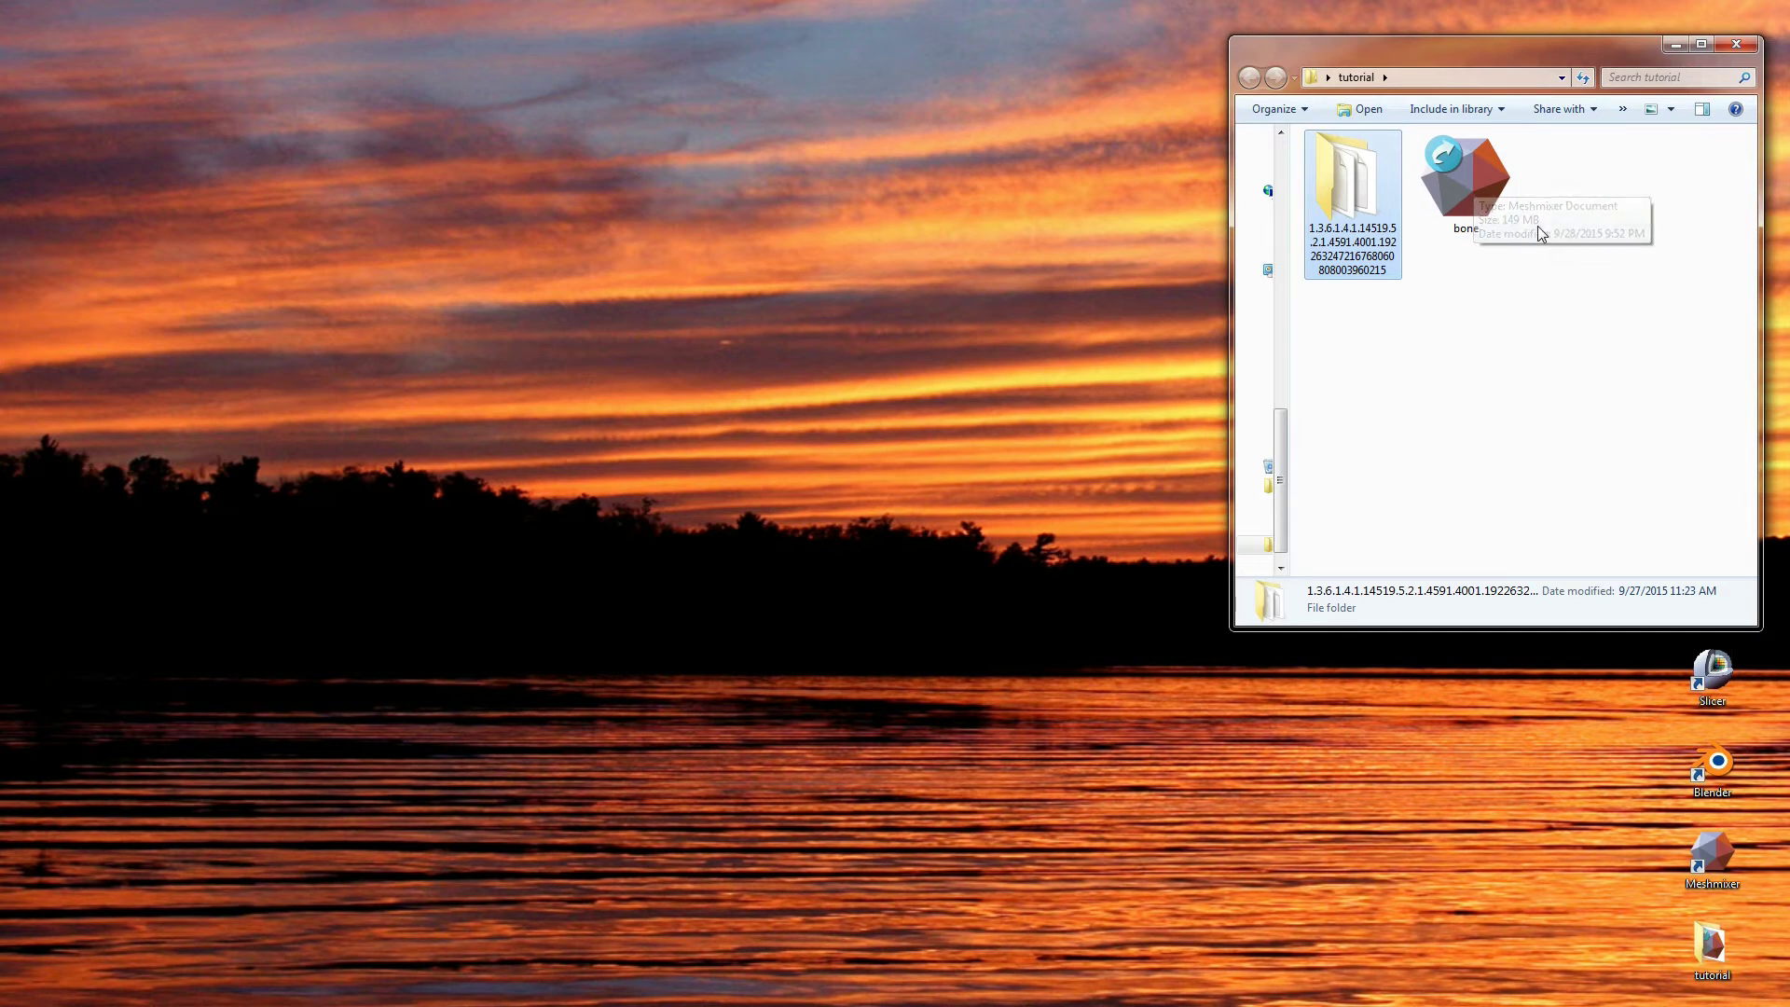
mouse_move(1515, 207)
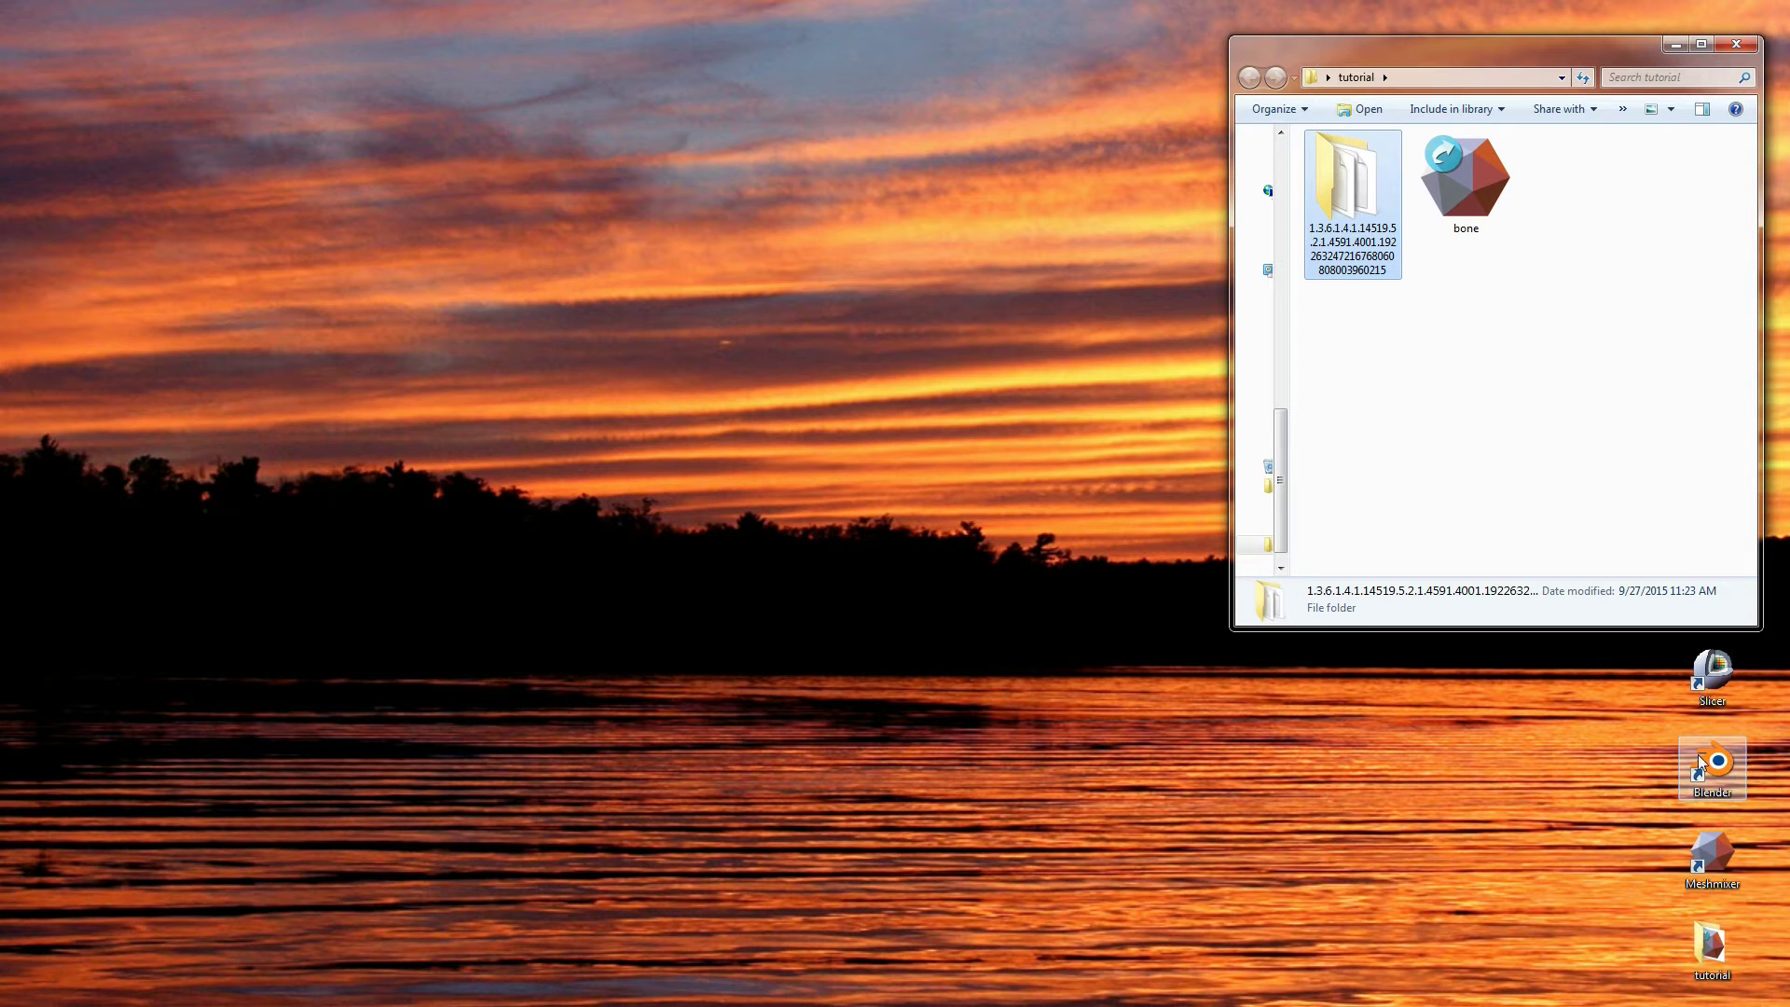
- Launch Blender, dismiss its splash screen, and delete the default cube from the scene
double_click(1721, 777)
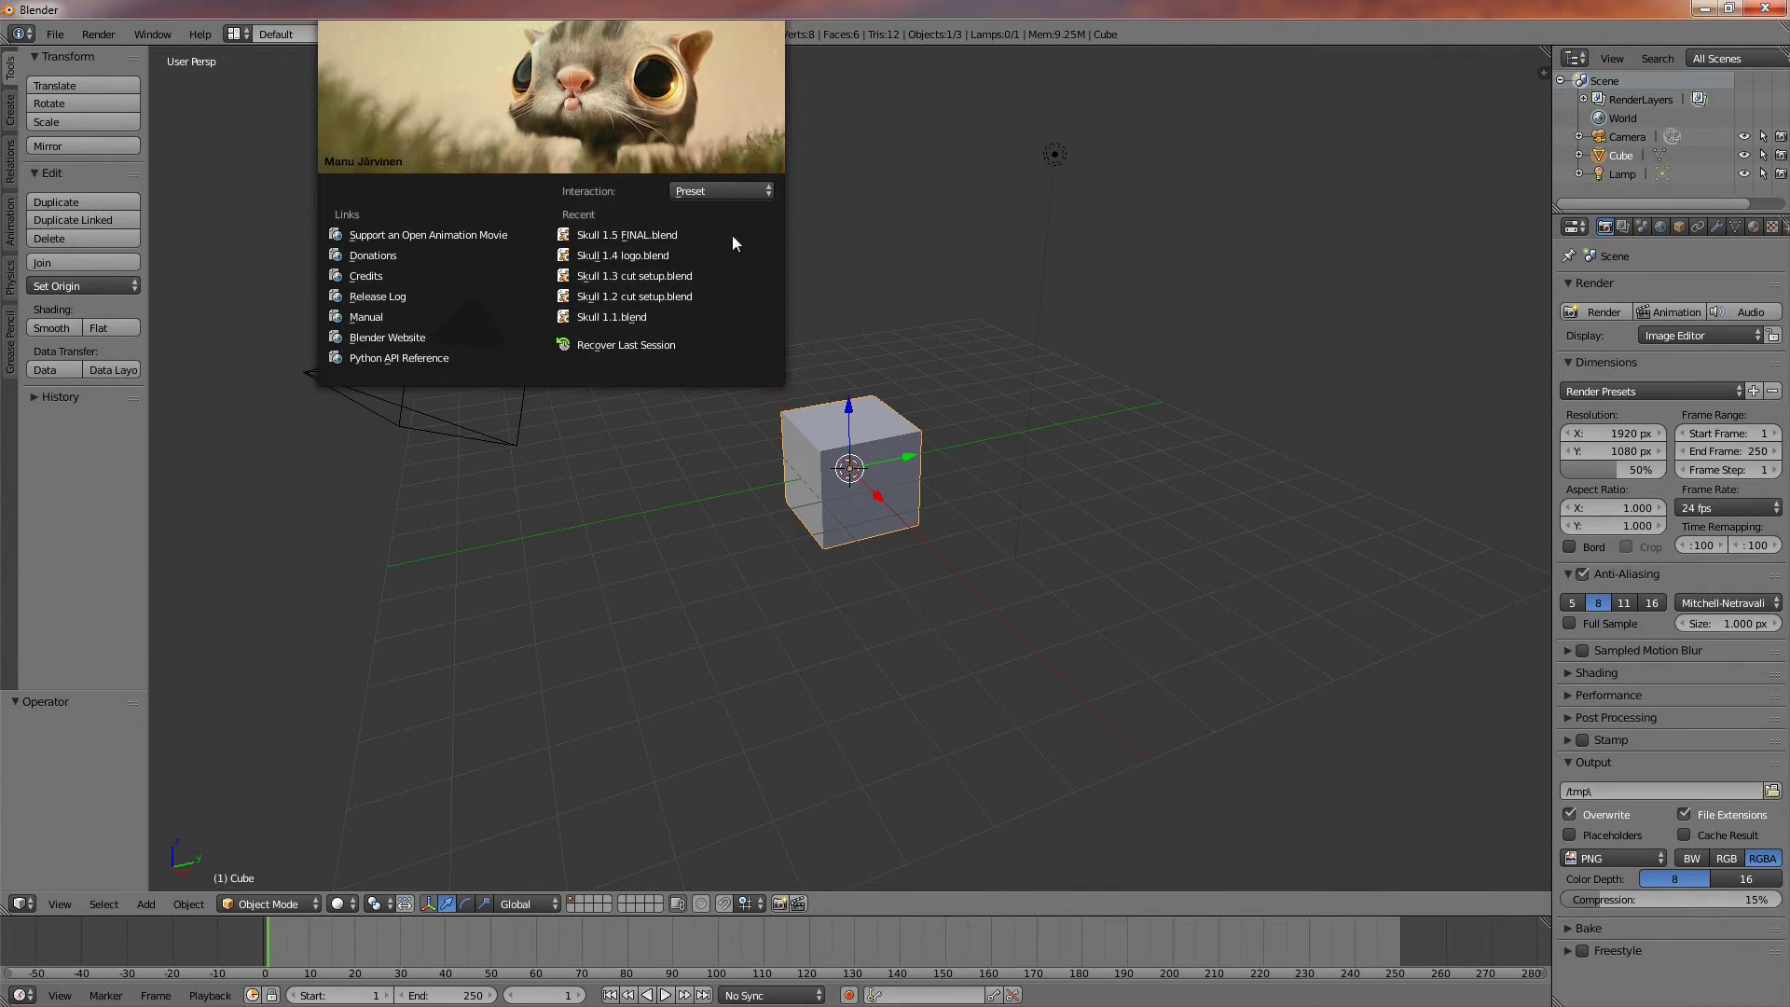
click(987, 224)
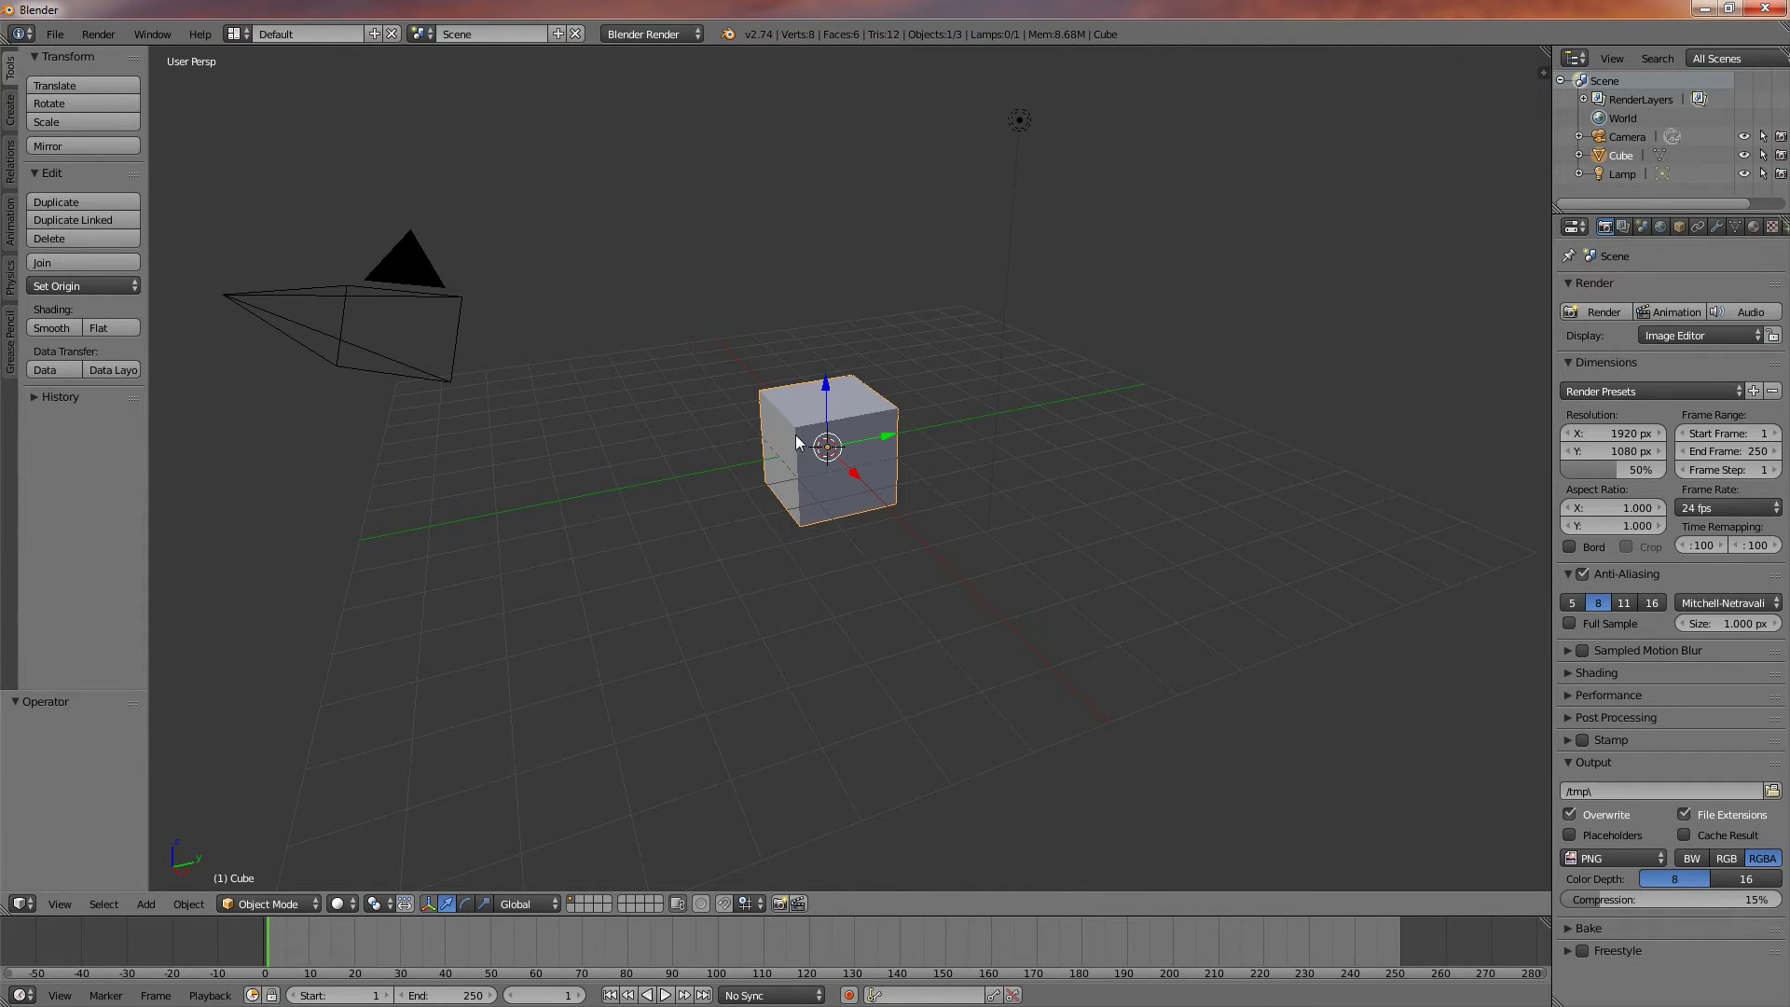
key(x)
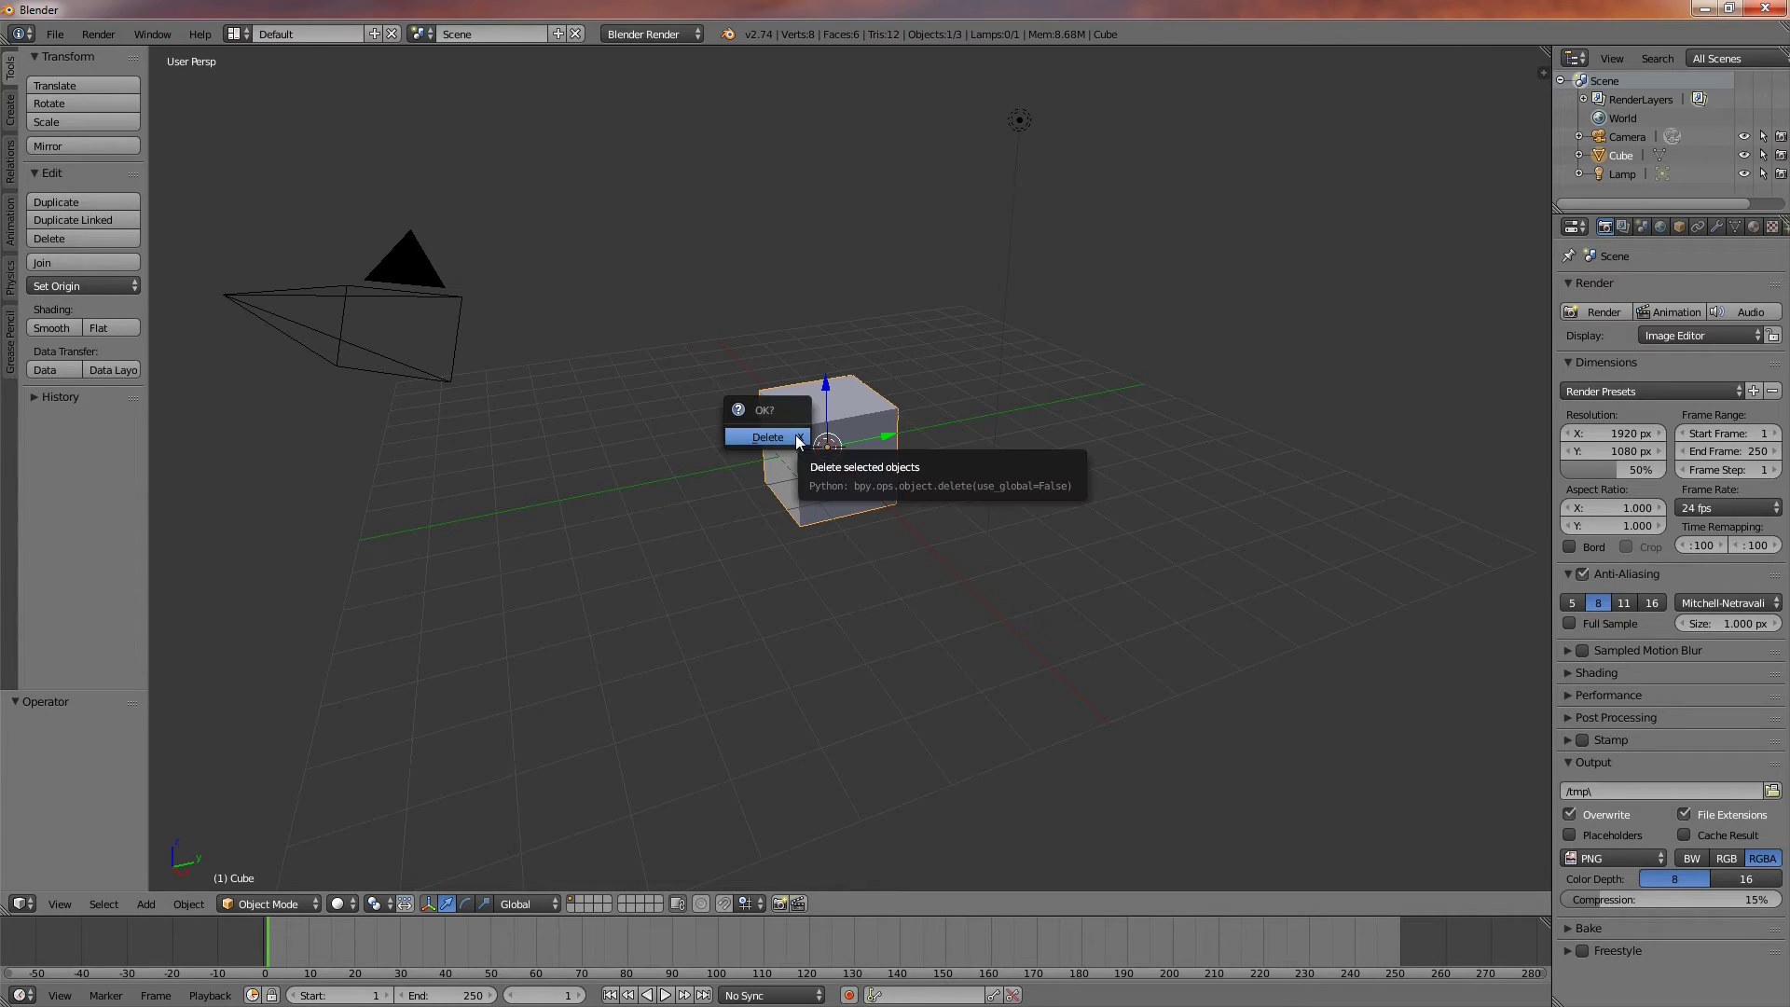
click(768, 437)
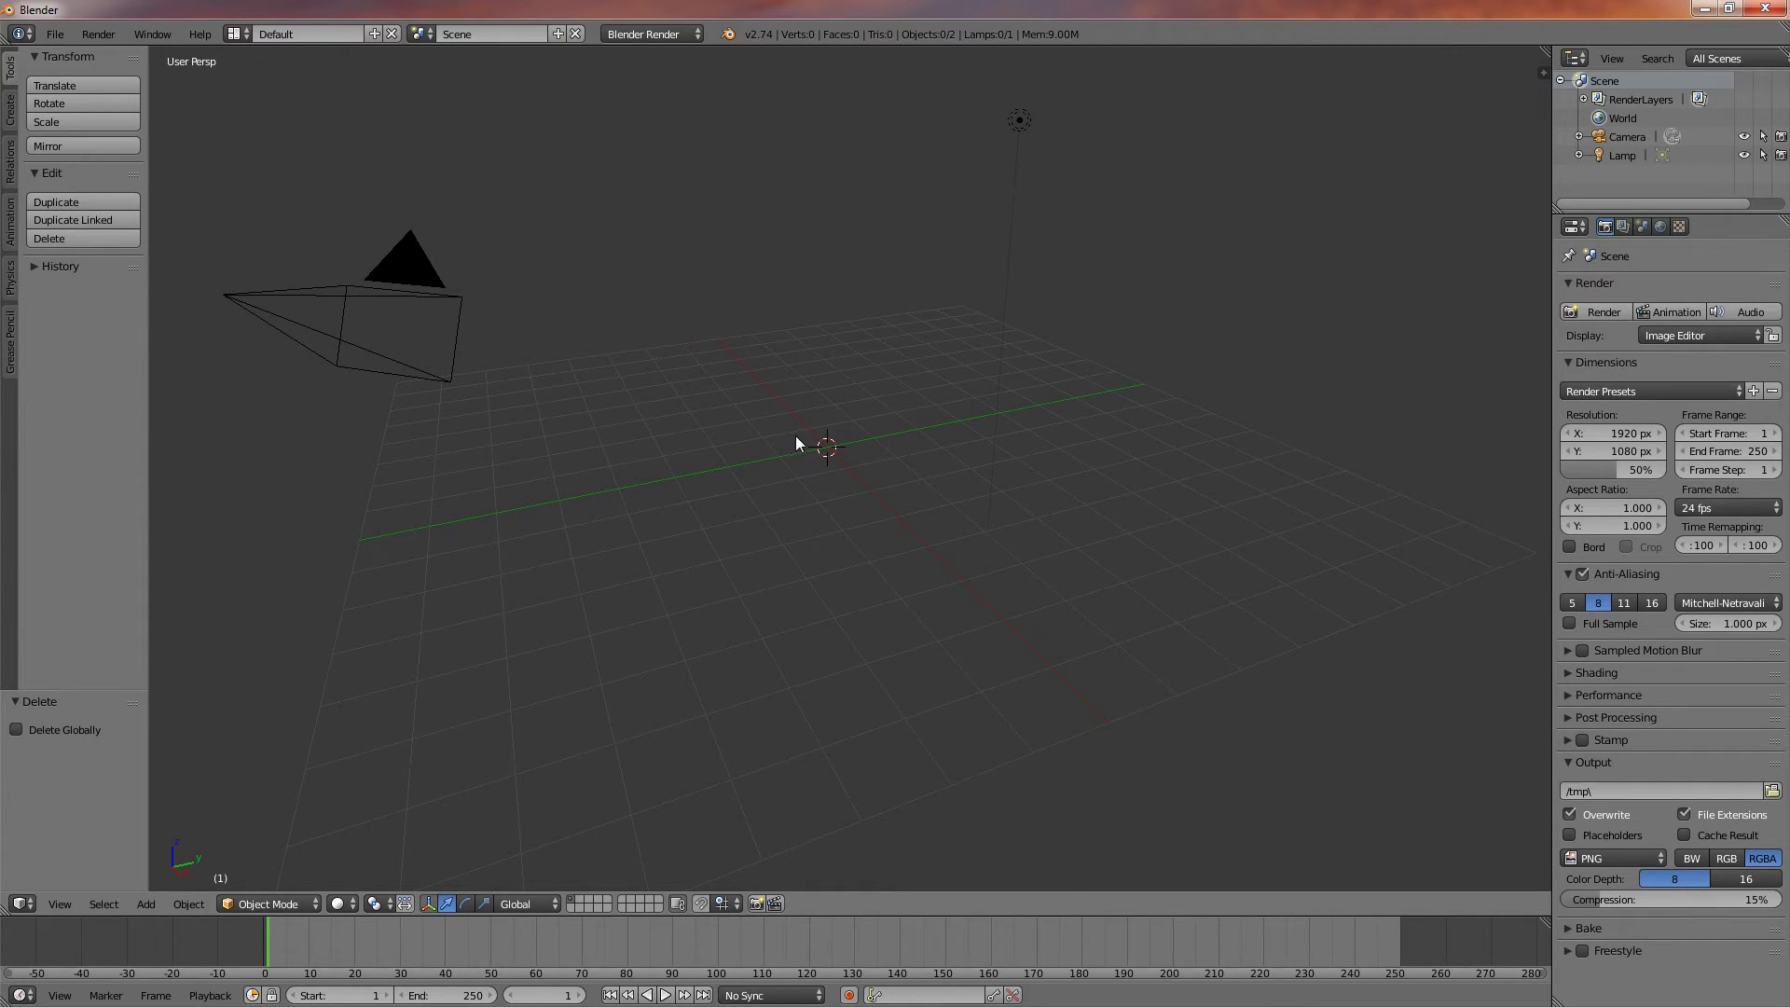
- Import the STL file bone.stl from the tutorial folder into the empty scene
click(58, 35)
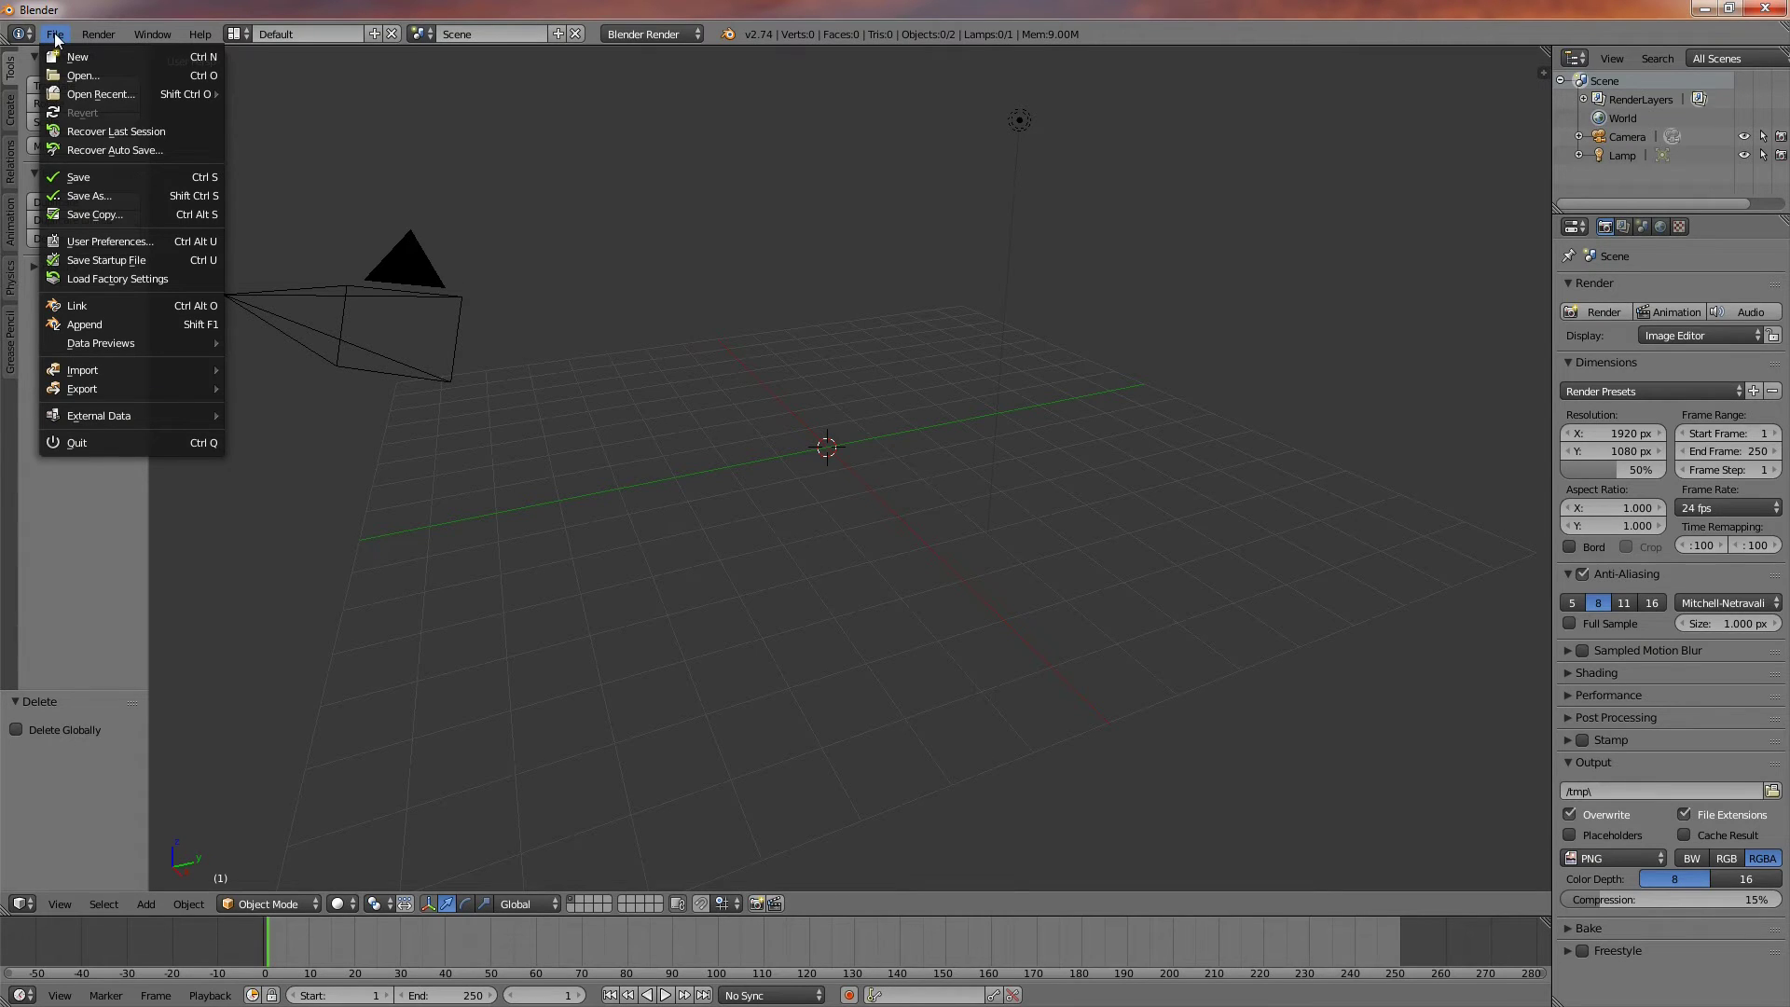
mouse_move(84, 382)
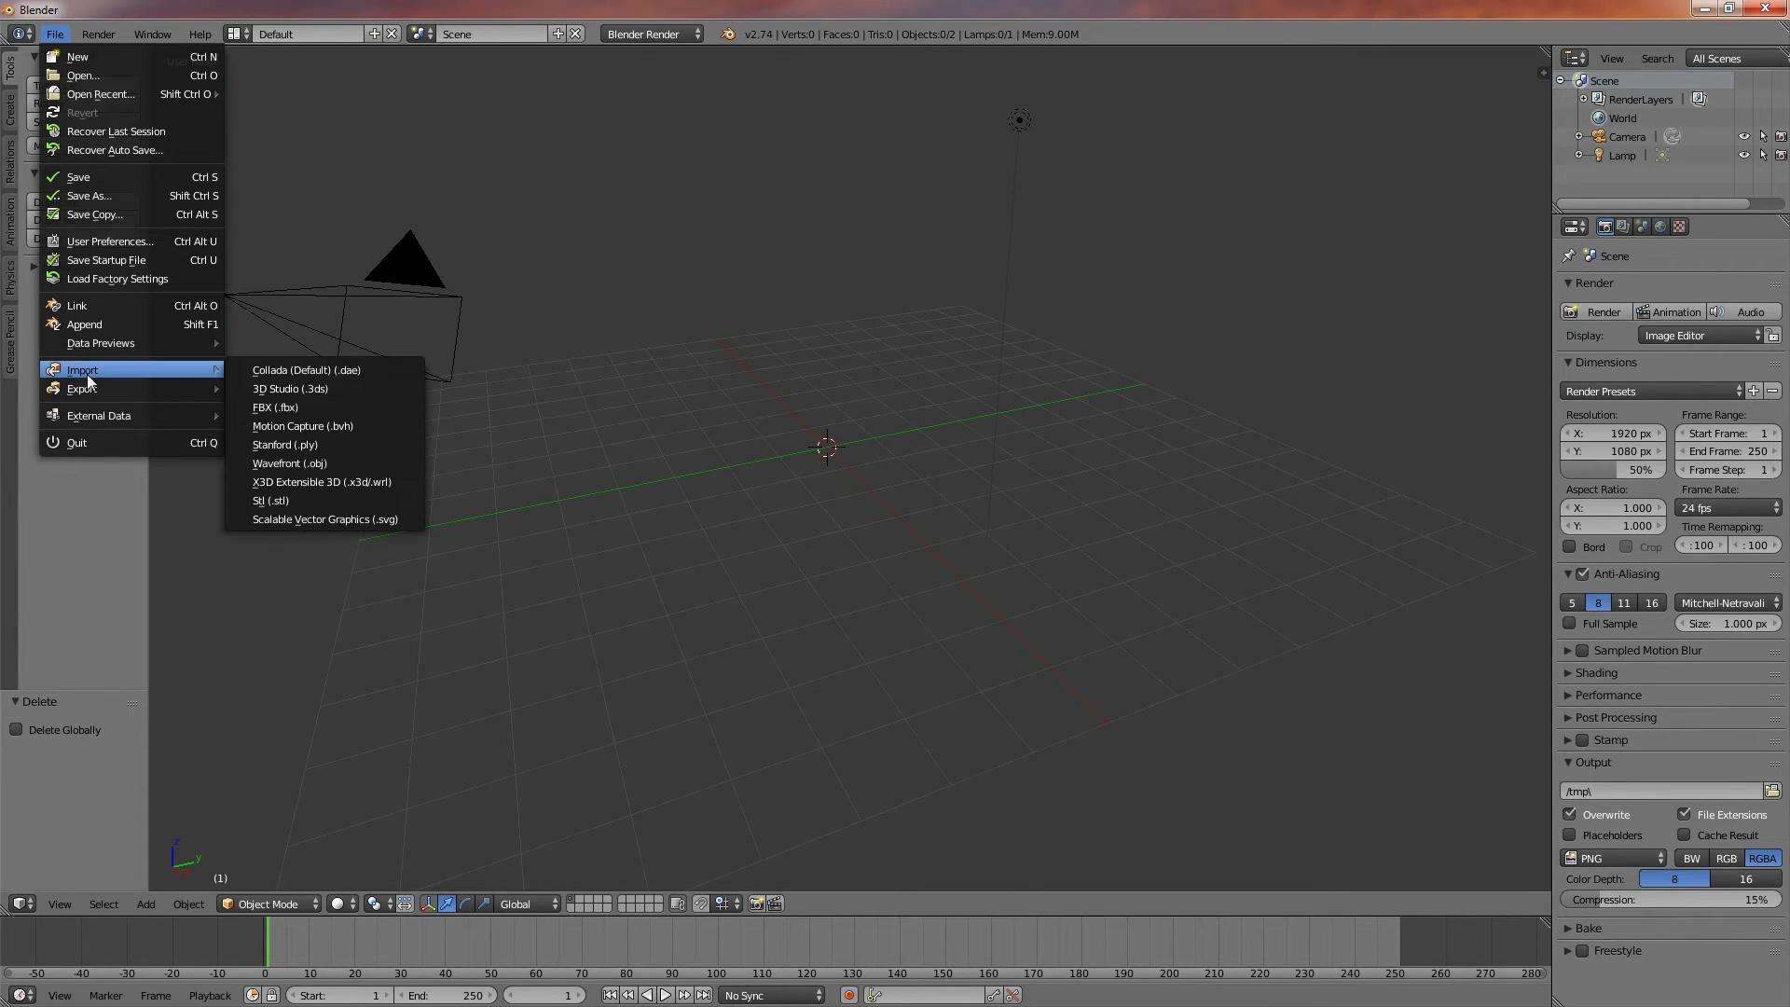
click(278, 504)
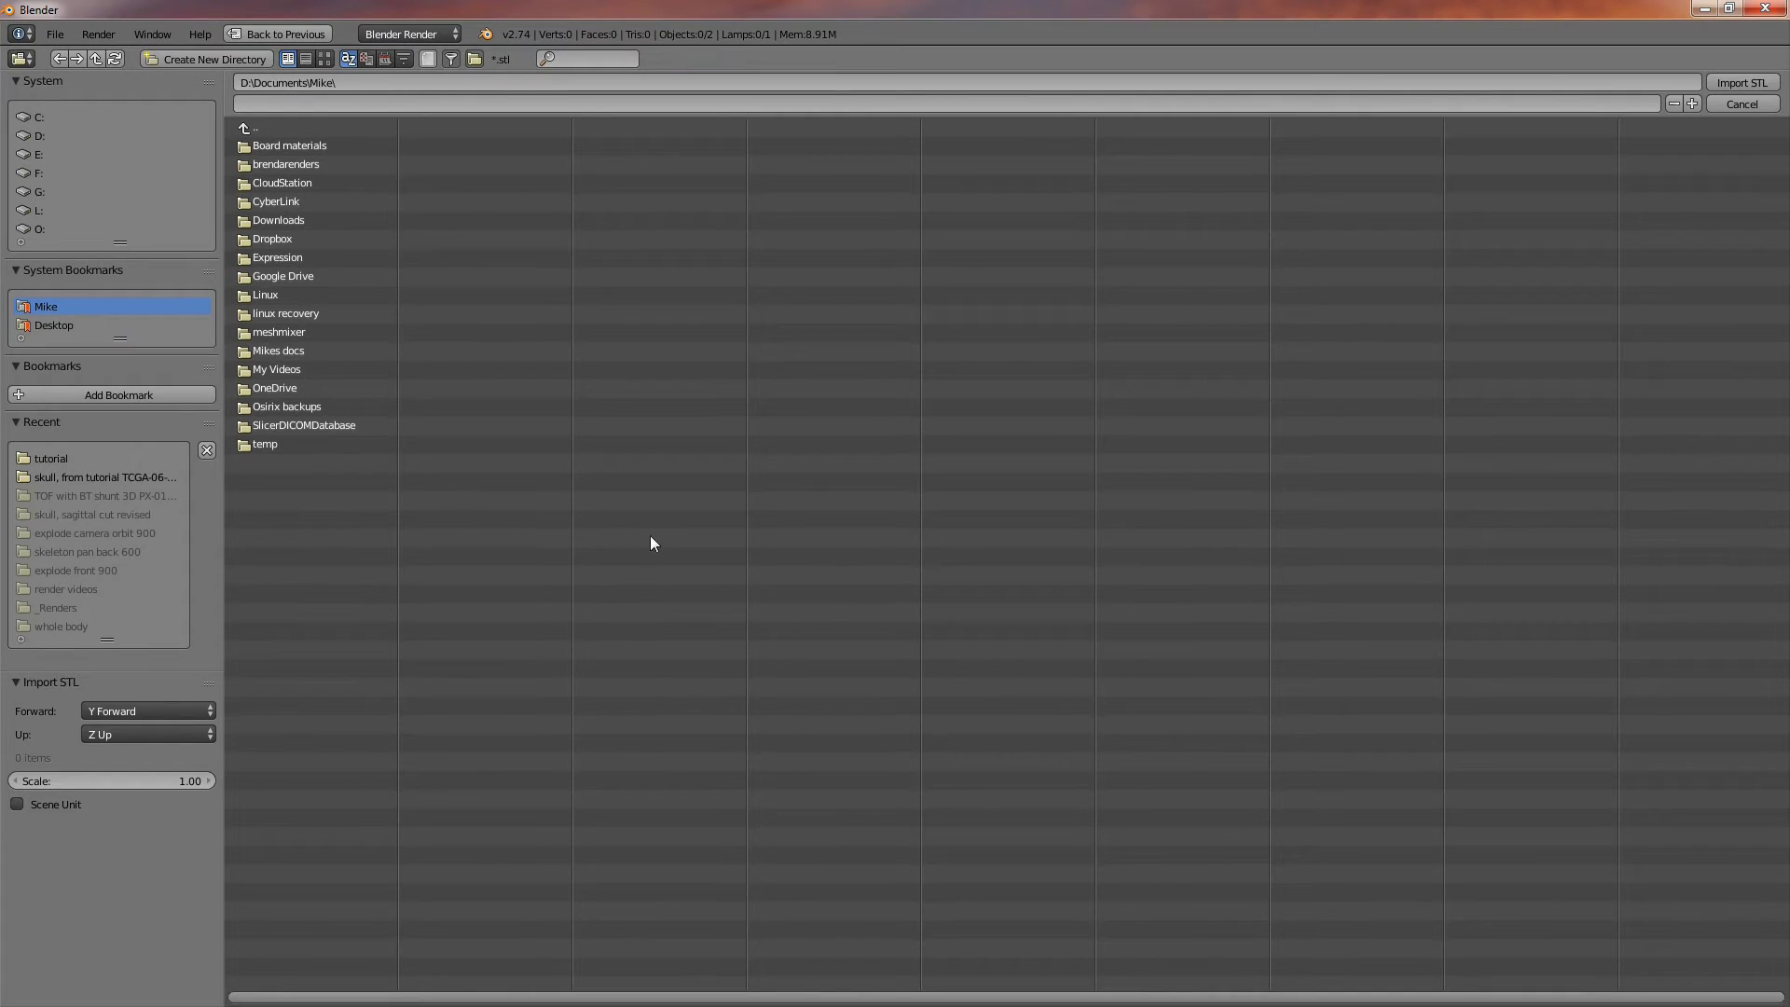
click(54, 459)
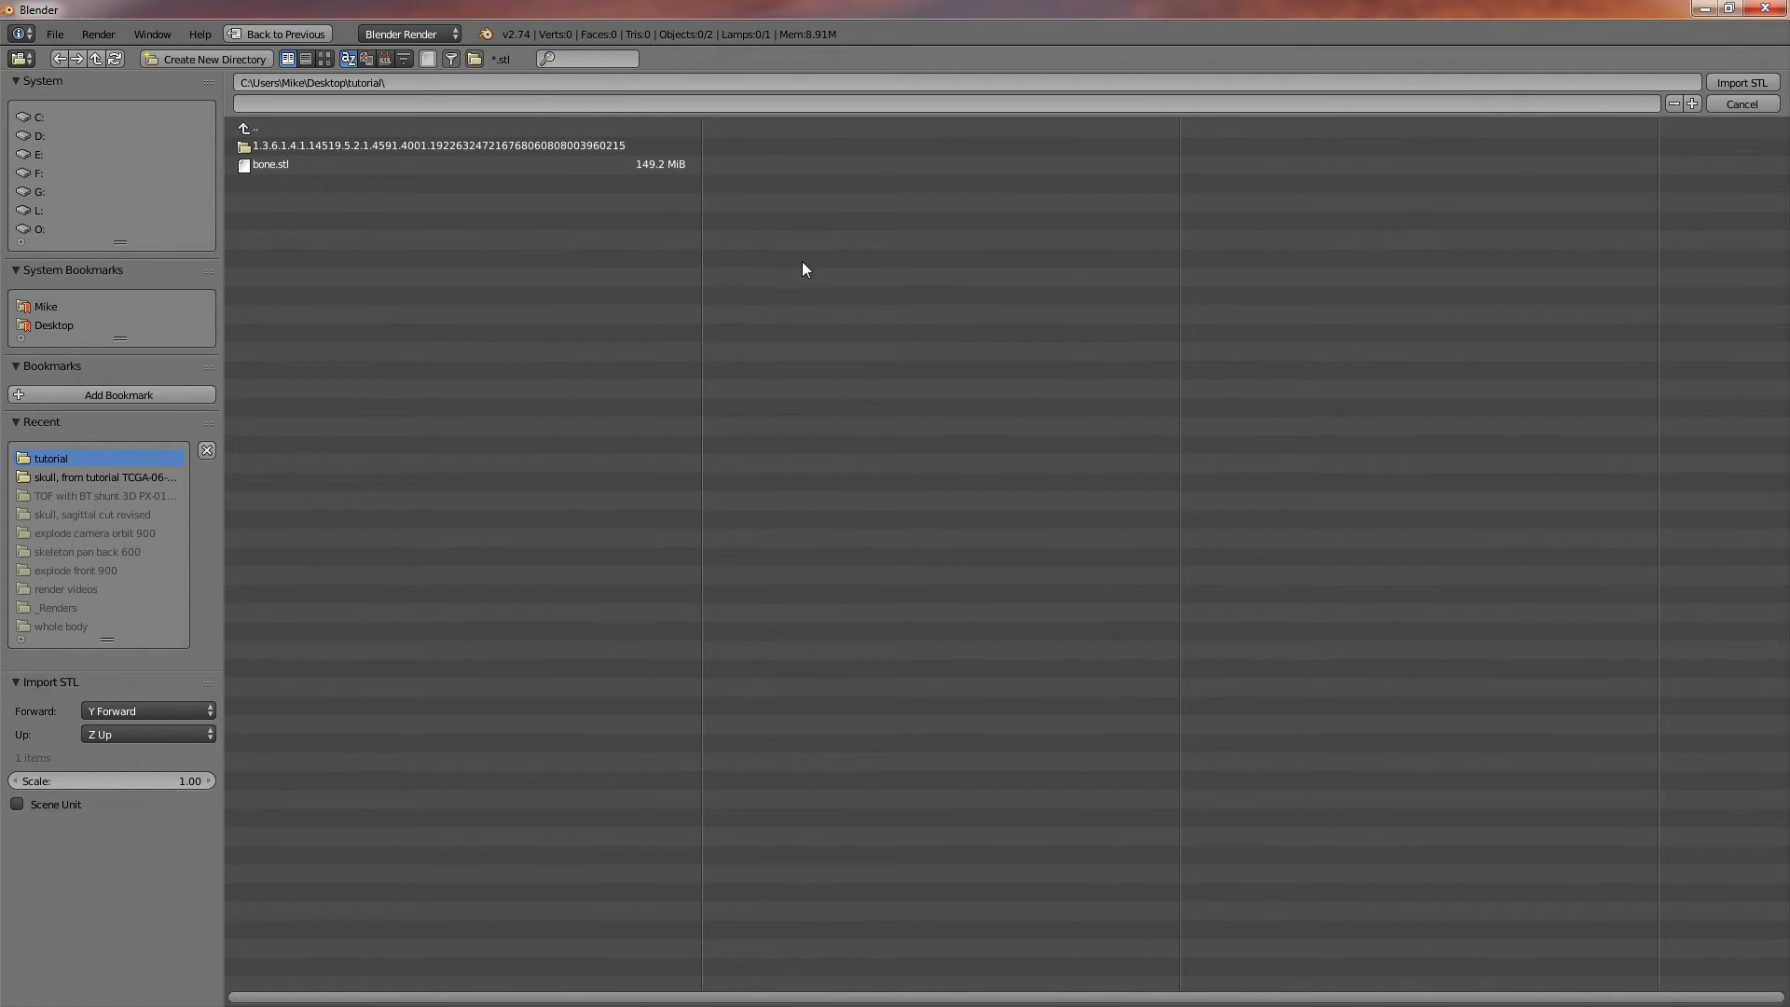
click(272, 164)
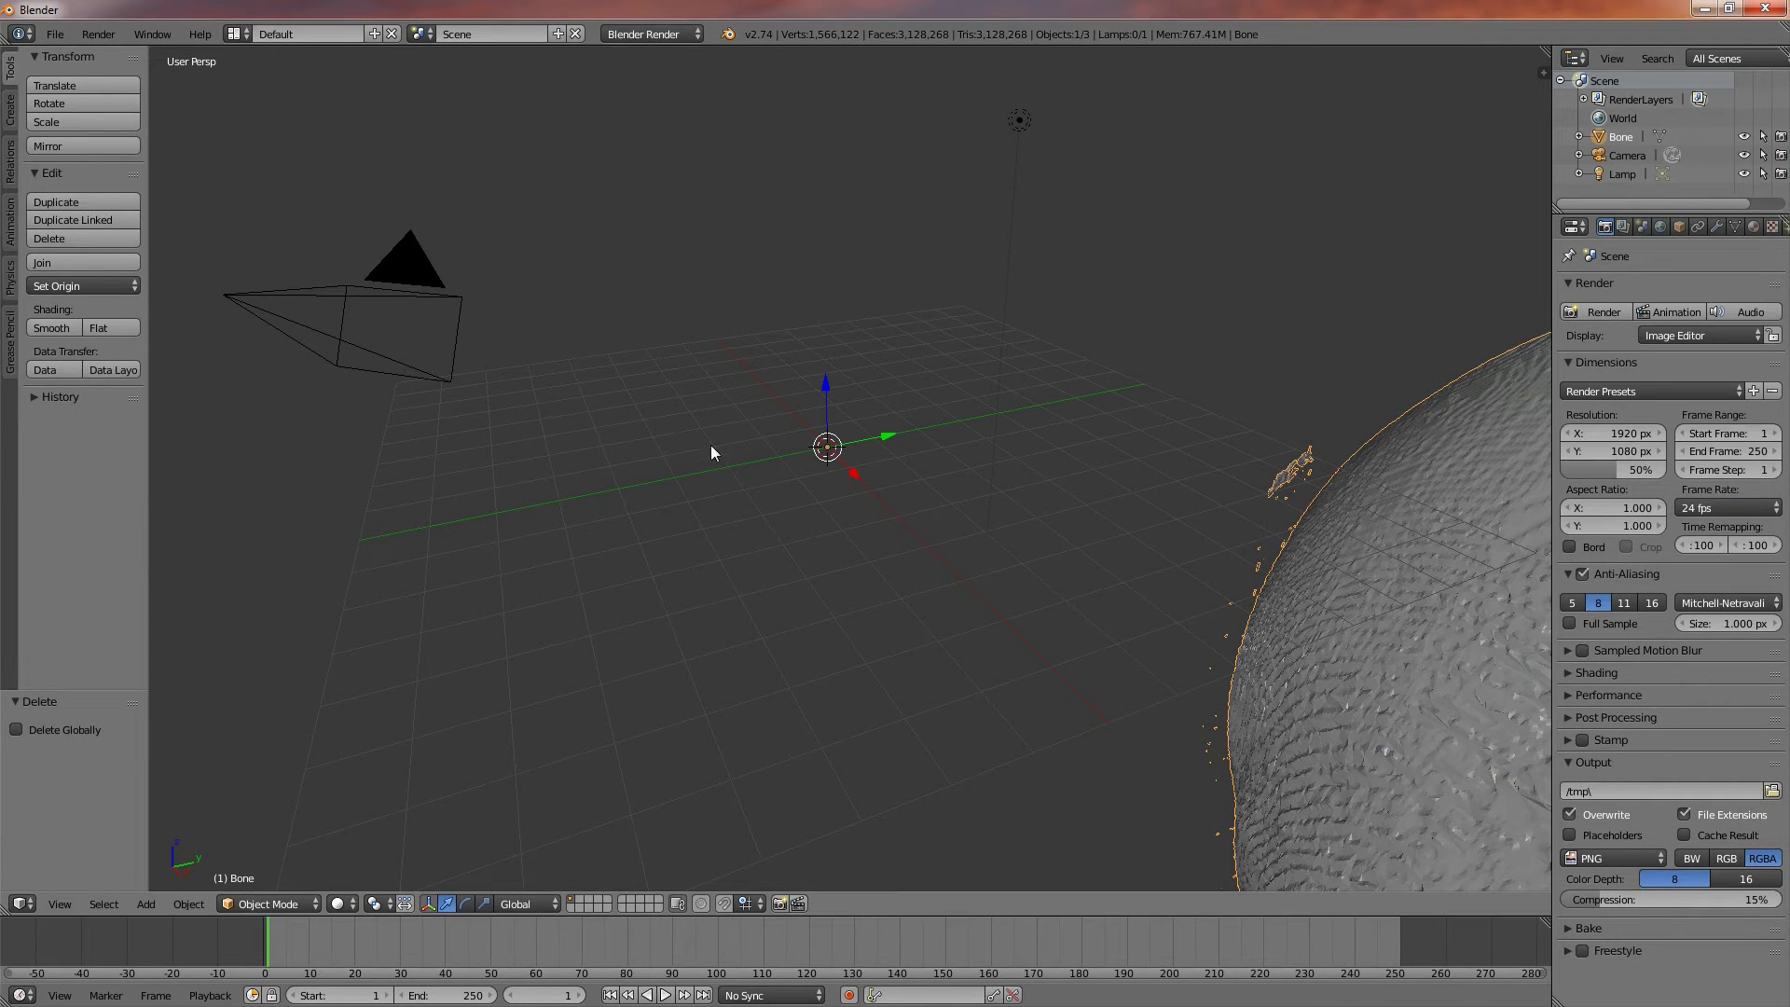
- Centre the imported skull mesh in the scene by moving its geometry to the origin
ctrl+middle_drag(704, 456, 976, 54)
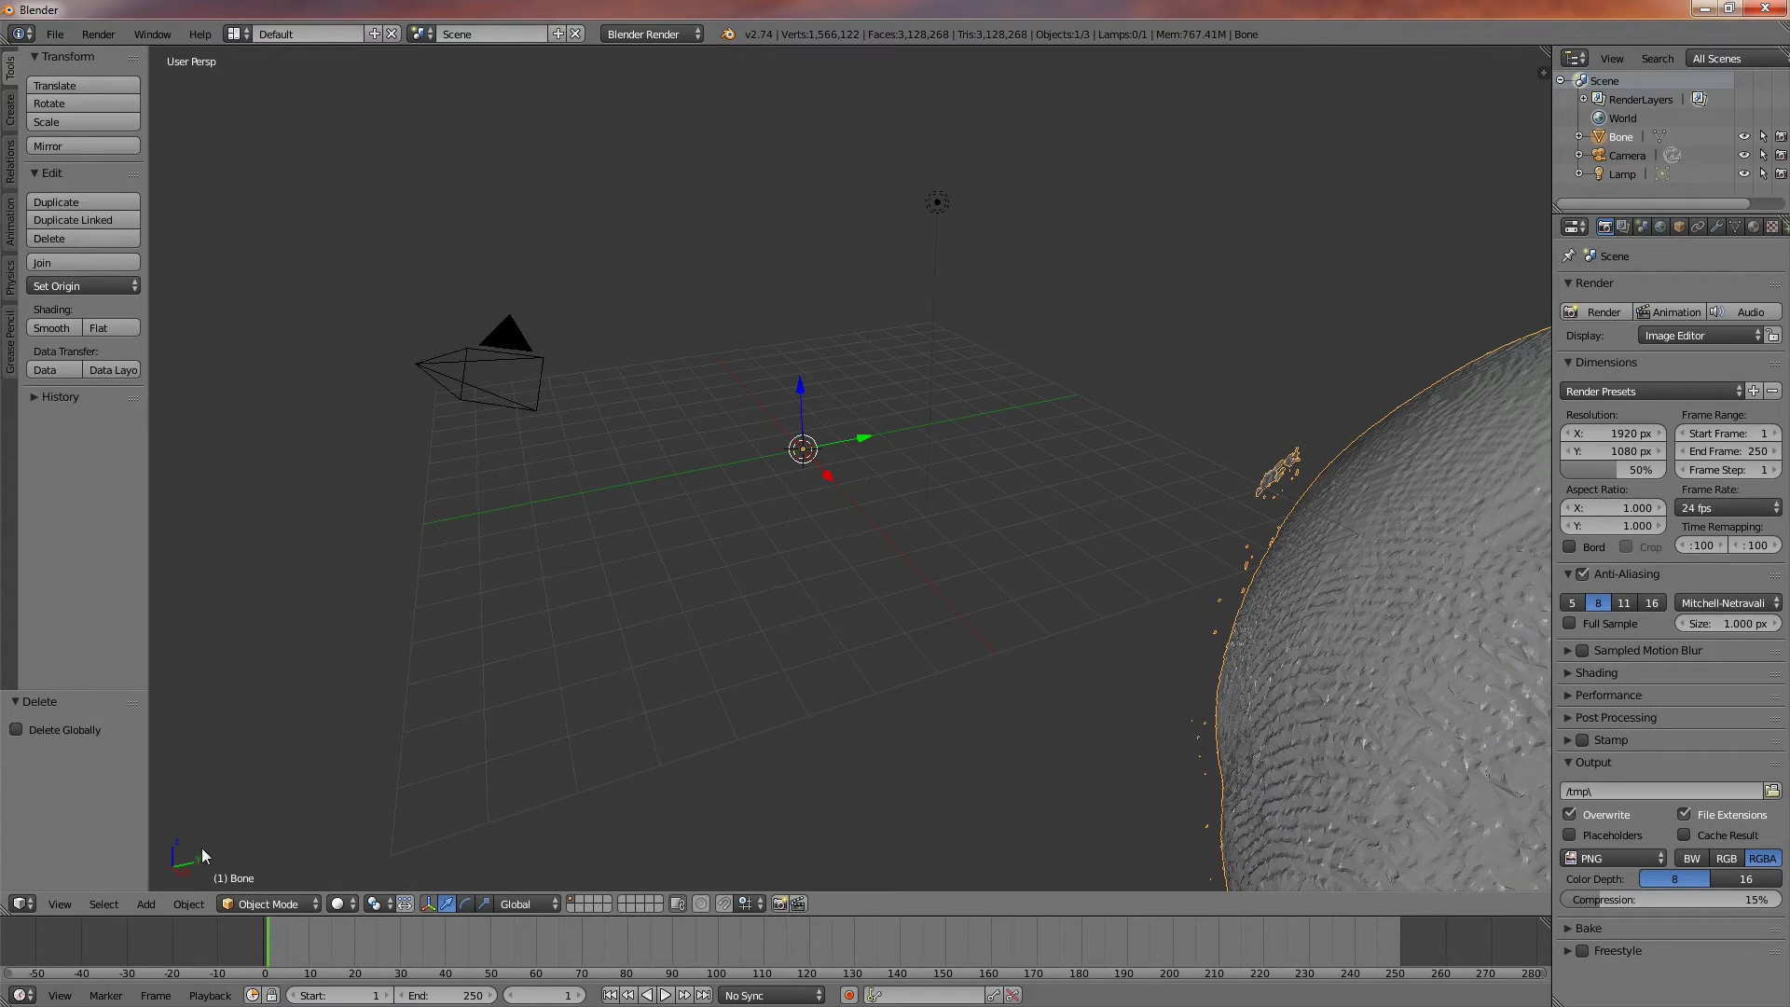
click(194, 909)
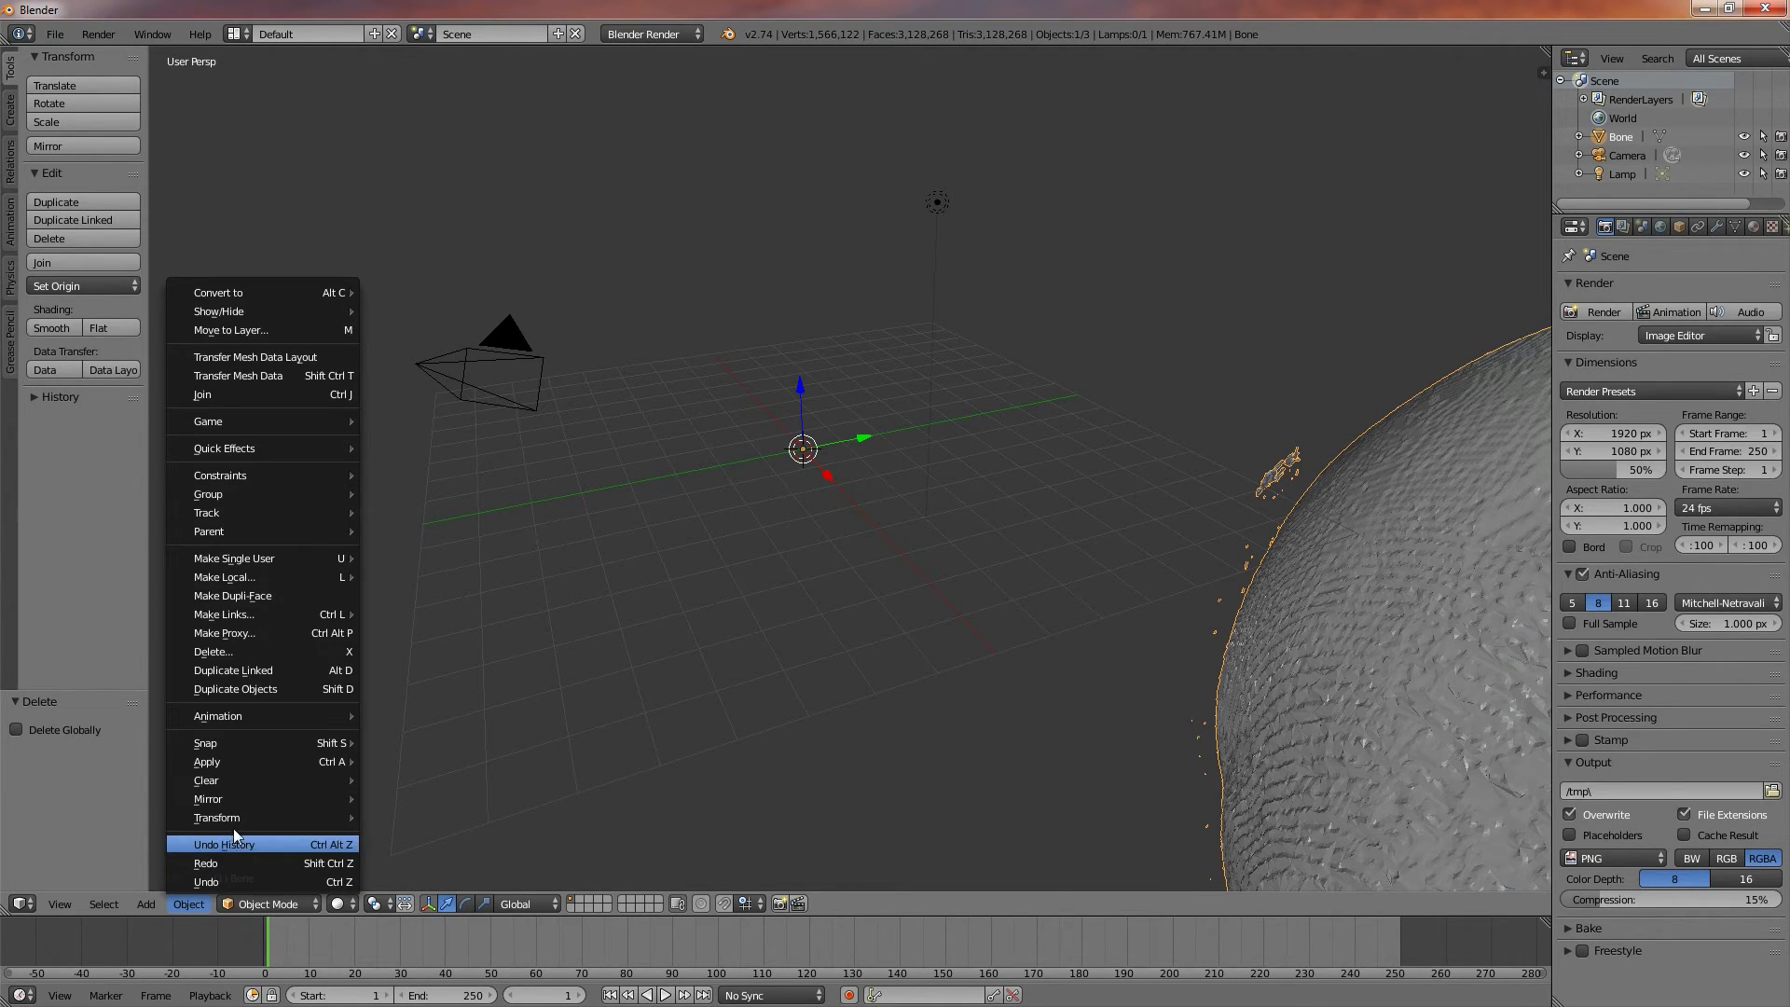
mouse_move(238, 818)
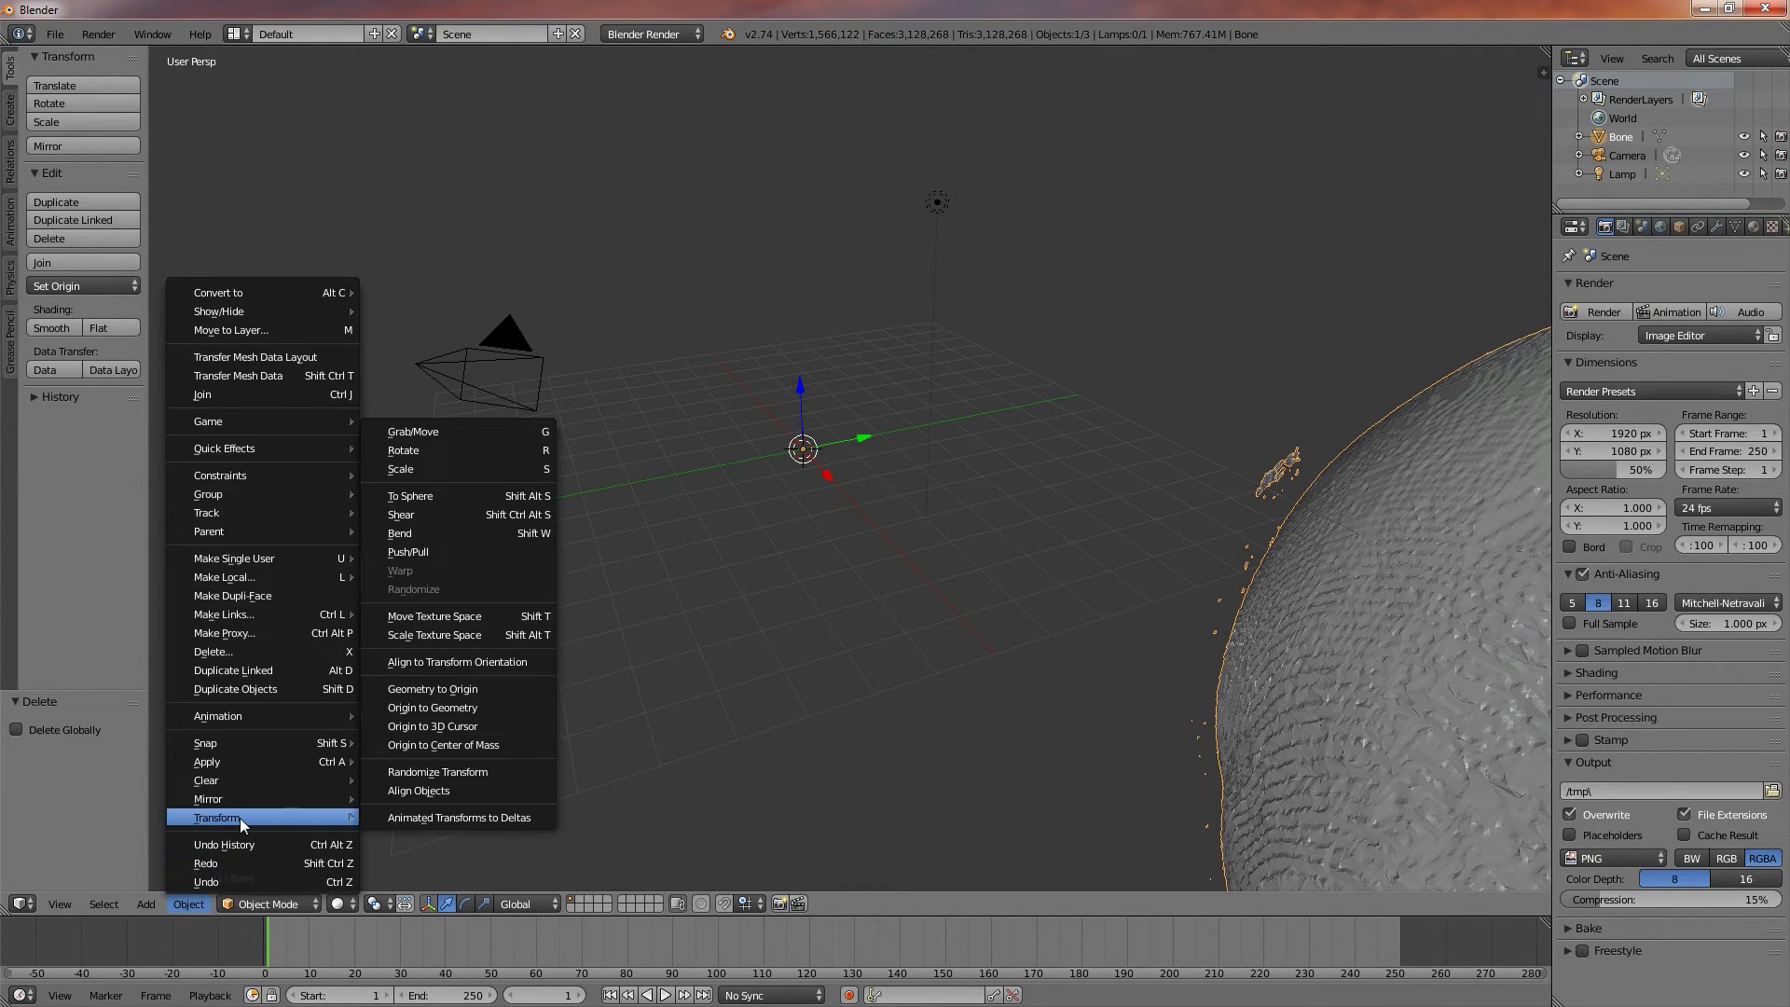
click(471, 689)
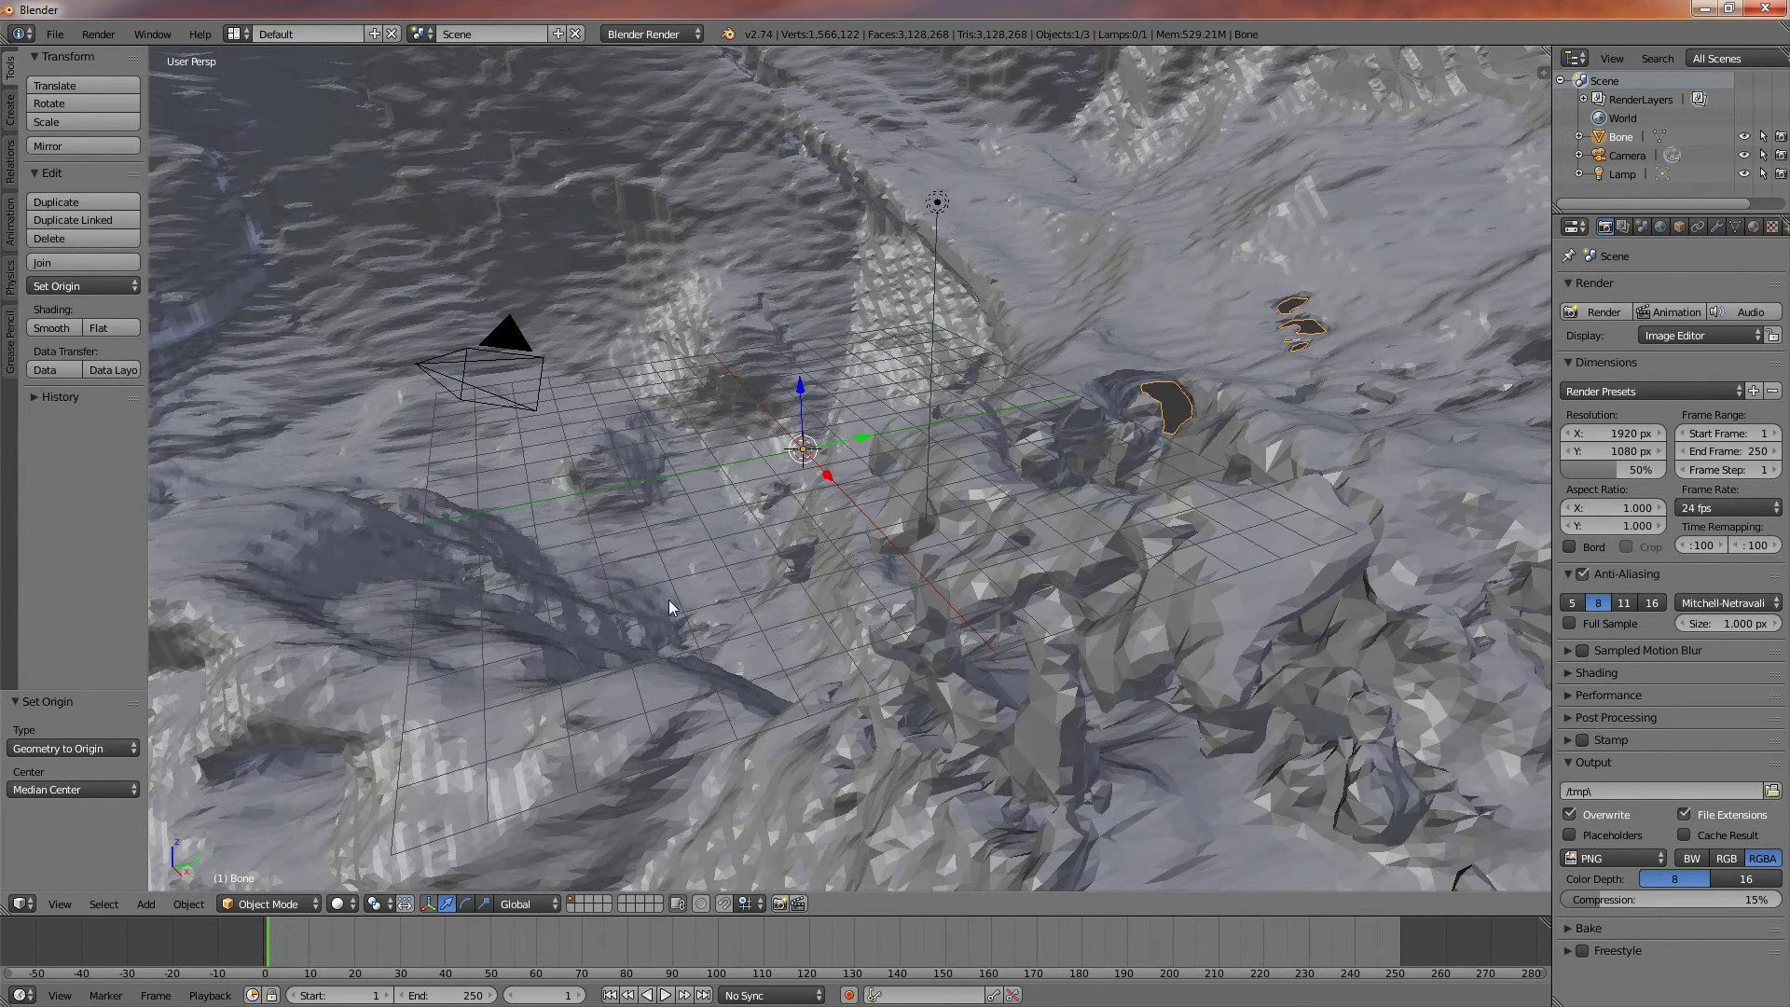
- Examine the centred skull mesh as a whole from the side and from the front of the face
scroll(675, 590, down, 3)
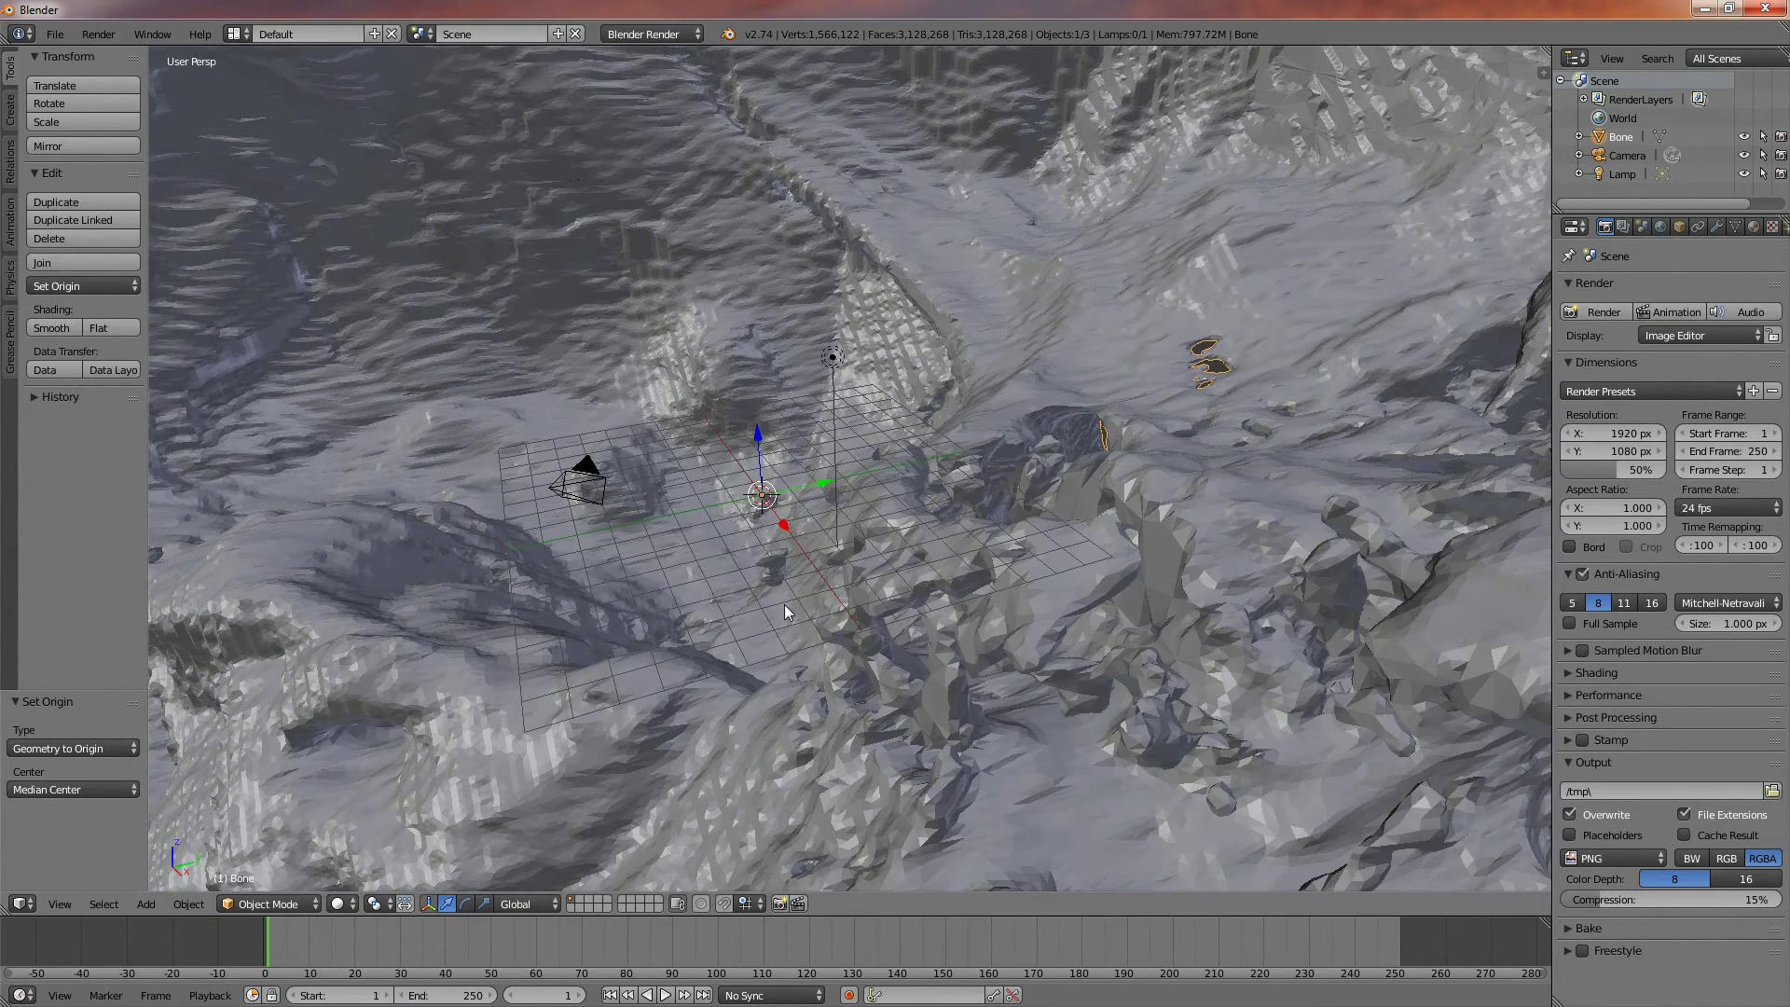
scroll(785, 604, down, 5)
scroll(785, 604, up, 10)
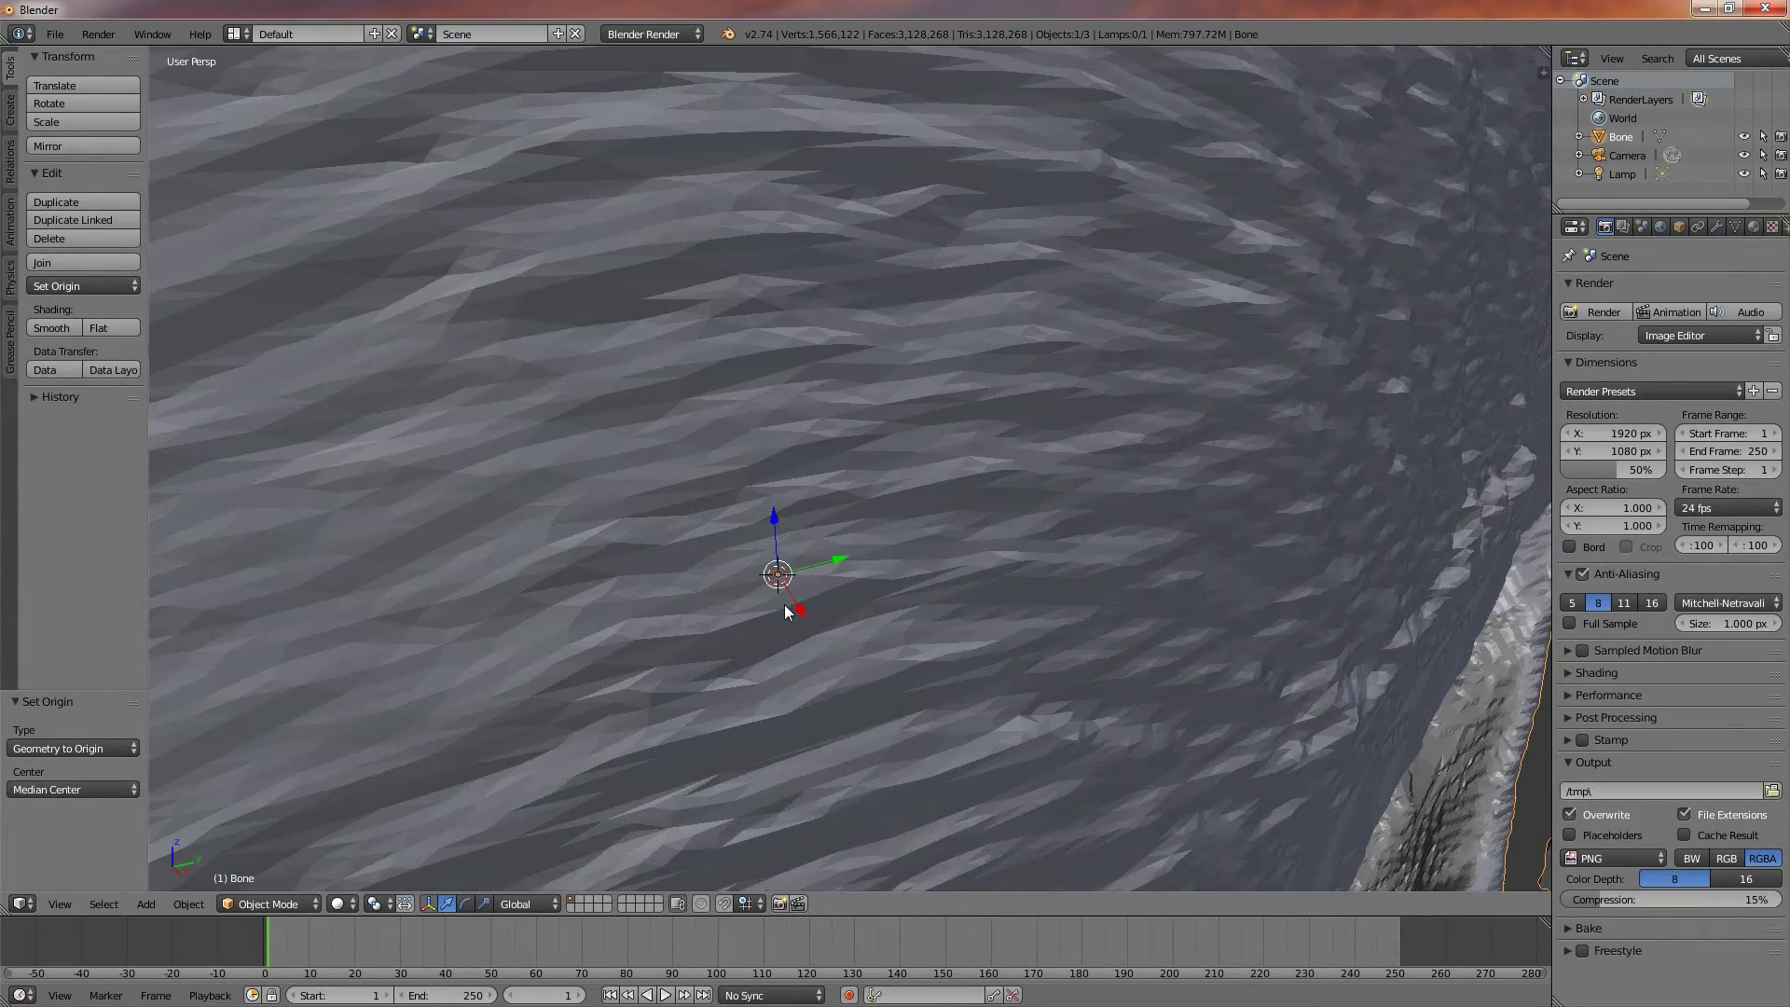
scroll(785, 605, down, 2)
scroll(774, 469, down, 6)
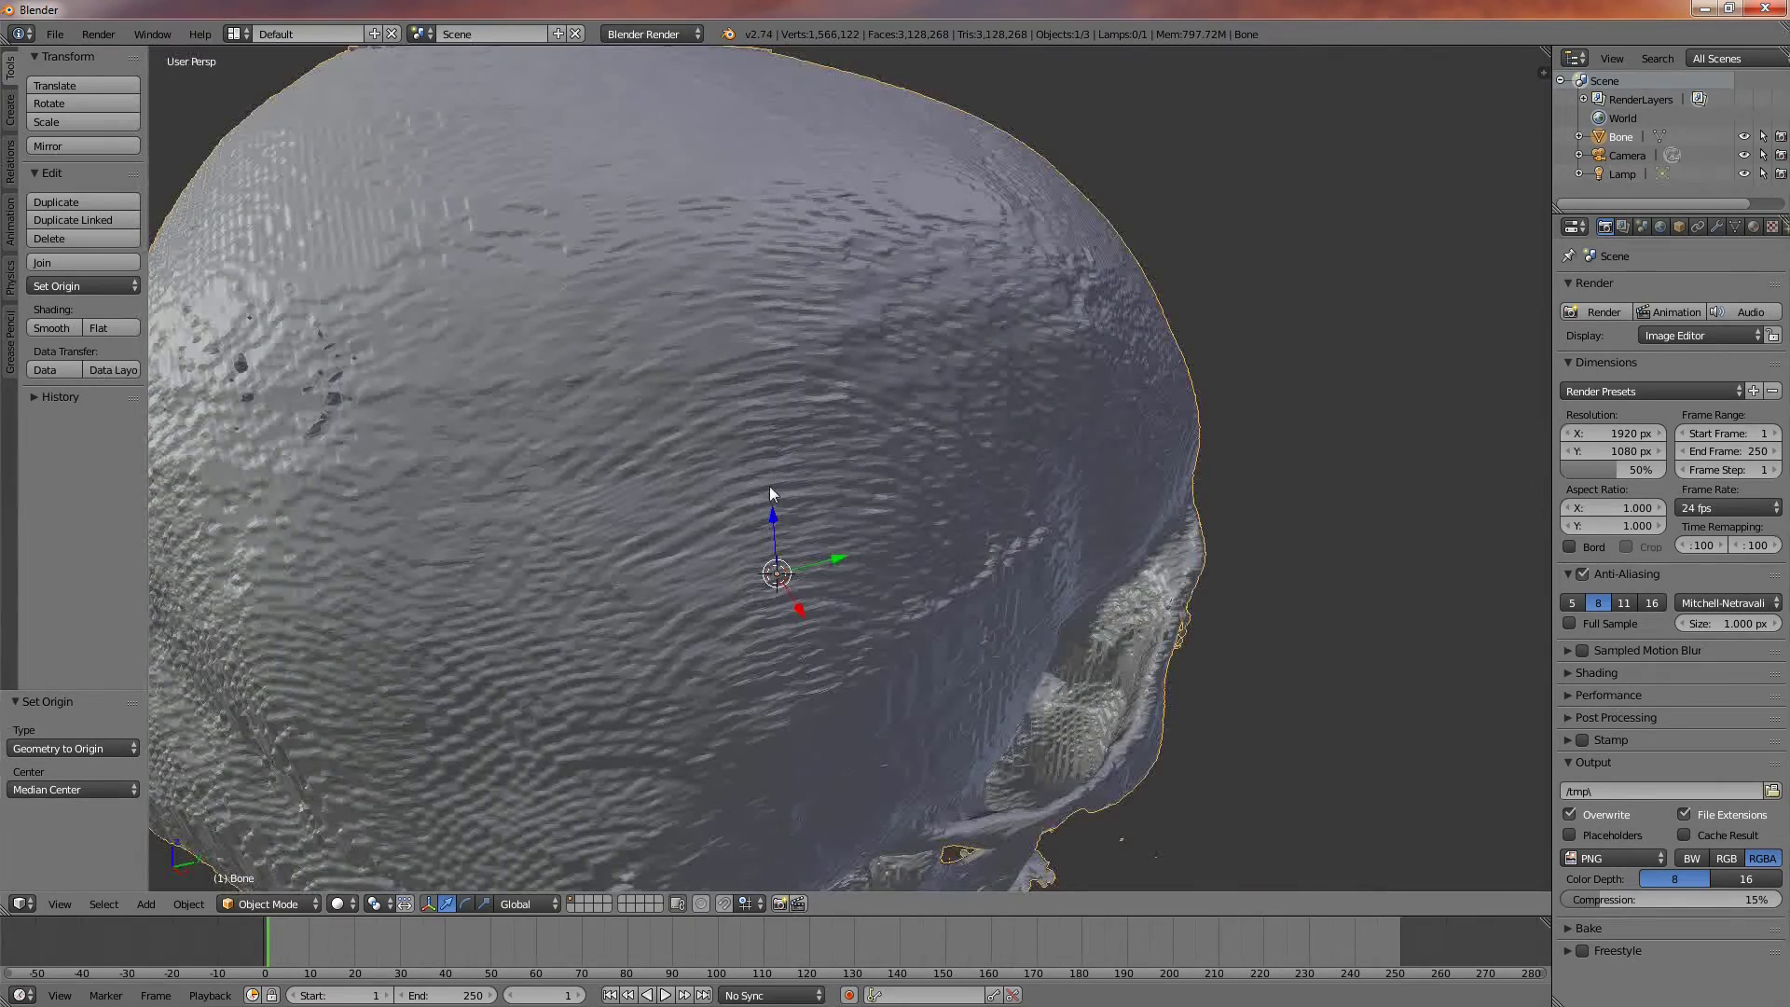
scroll(756, 384, down, 2)
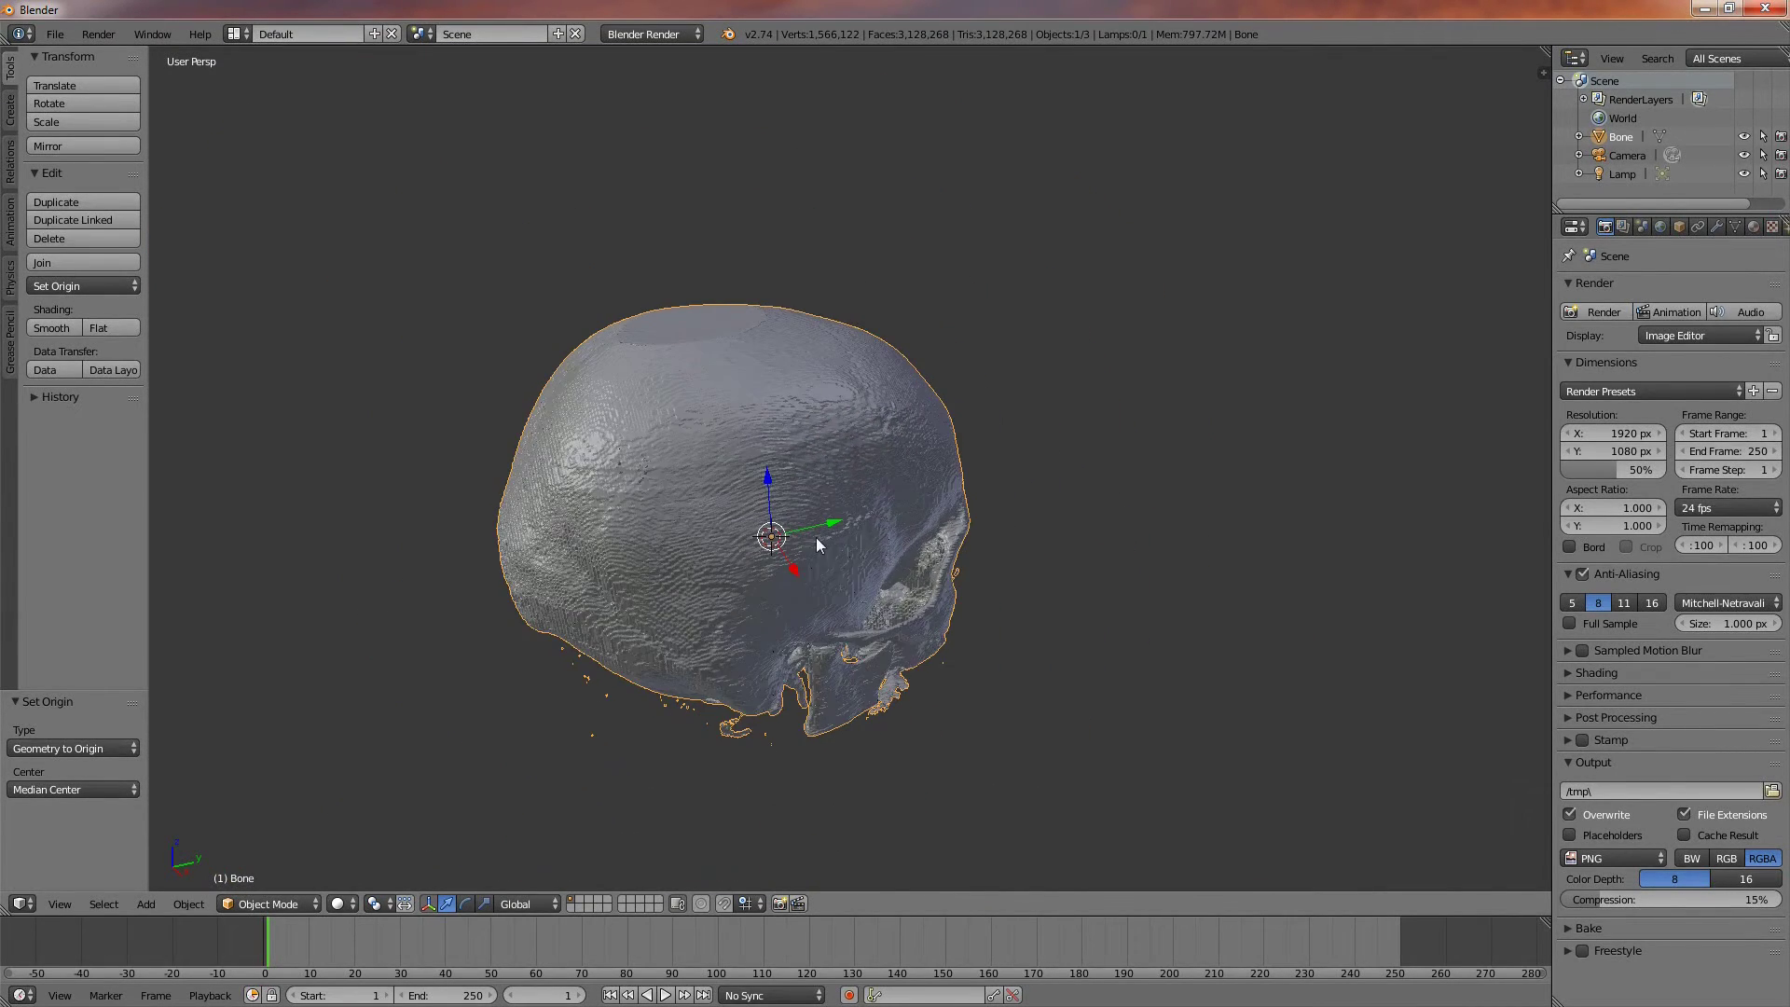
scroll(865, 612, up, 4)
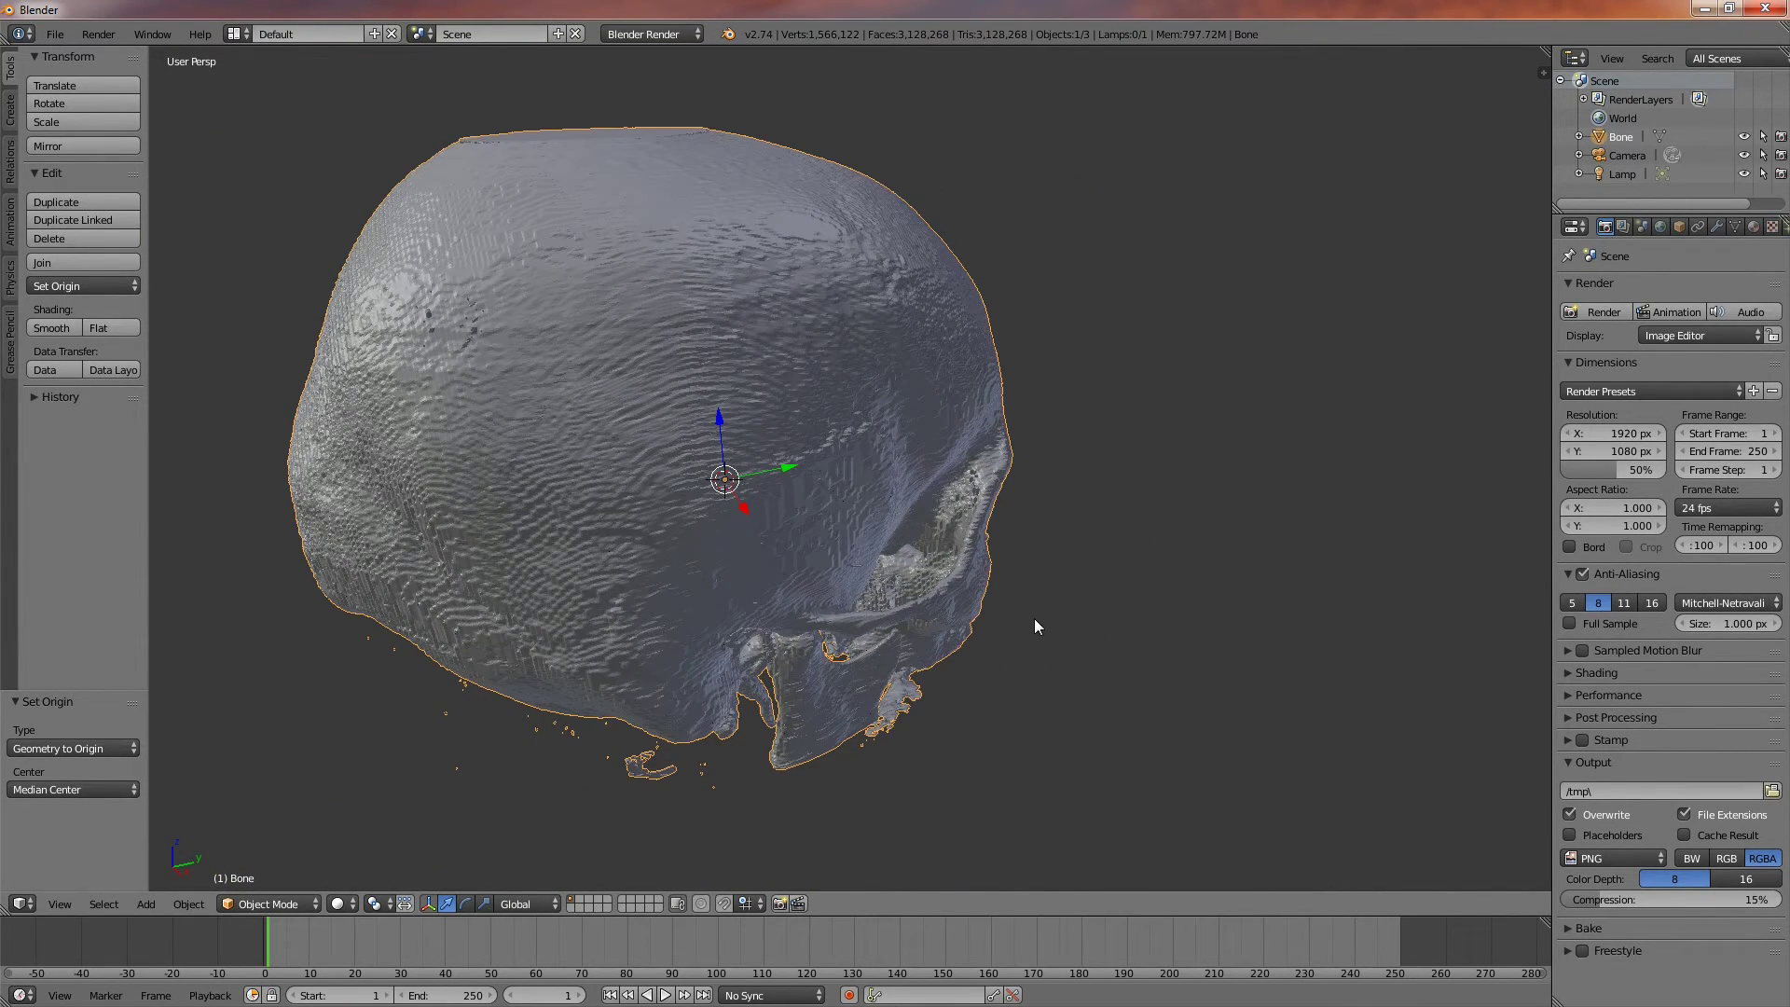
middle_drag(1026, 619, 807, 541)
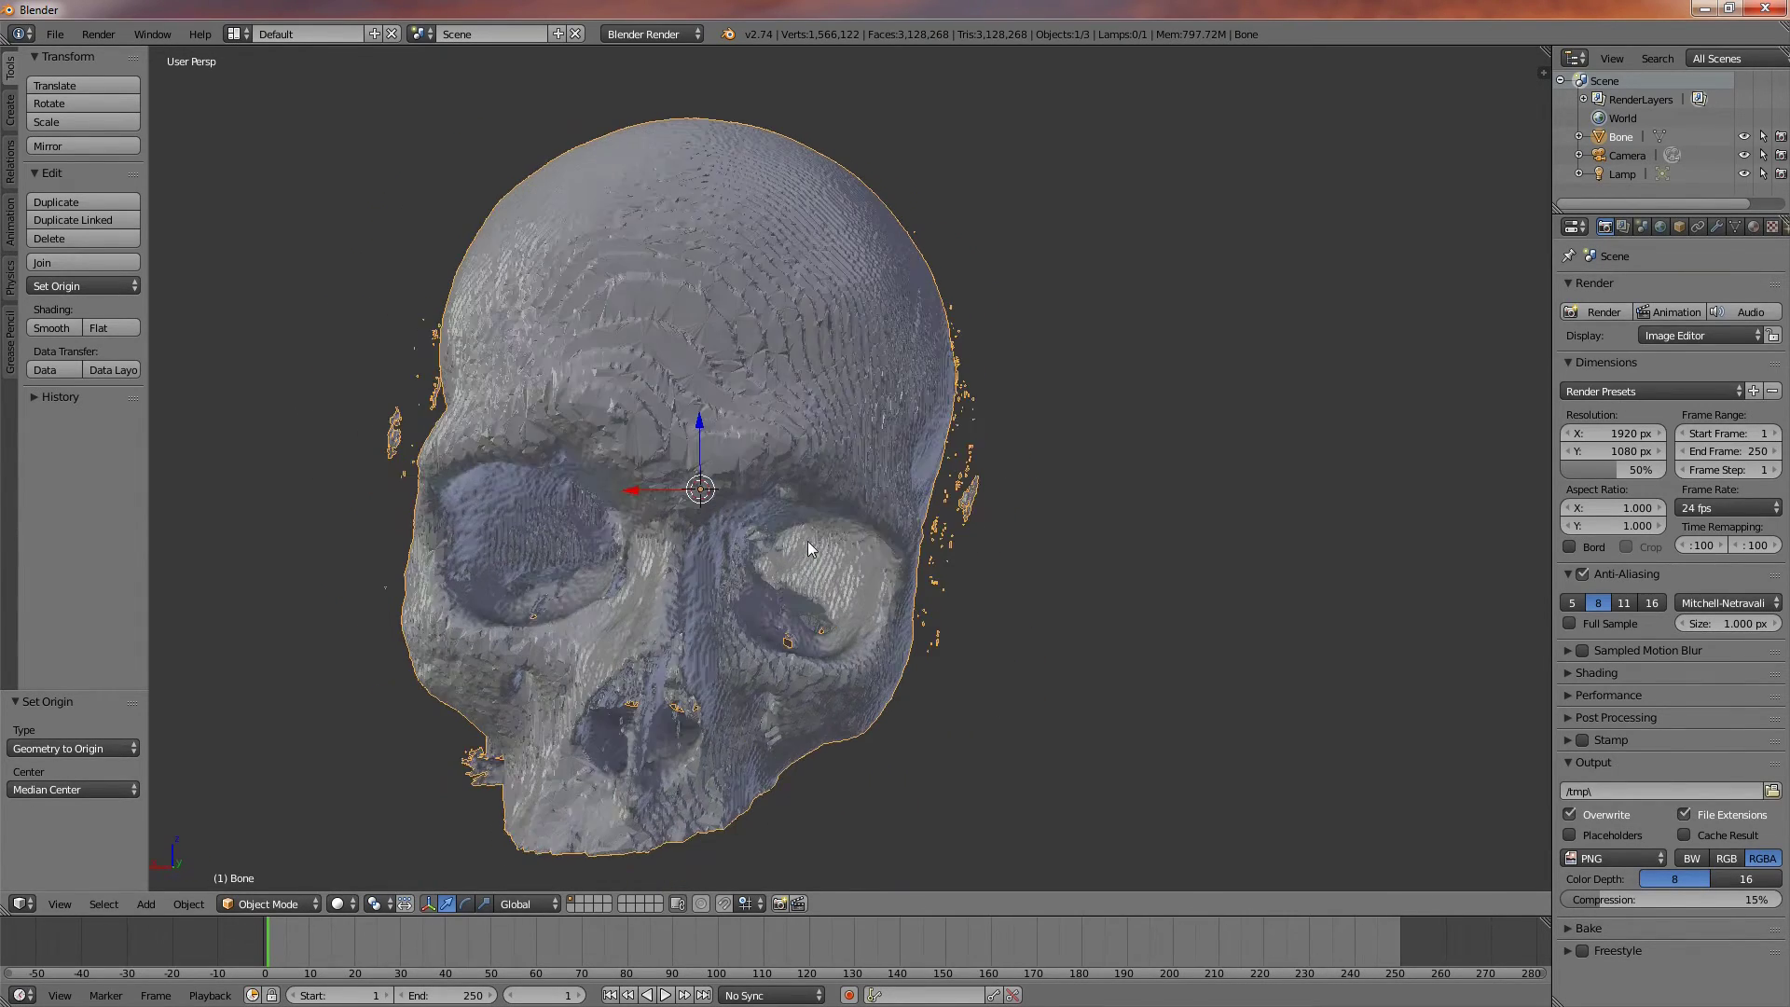
key(KP_4)
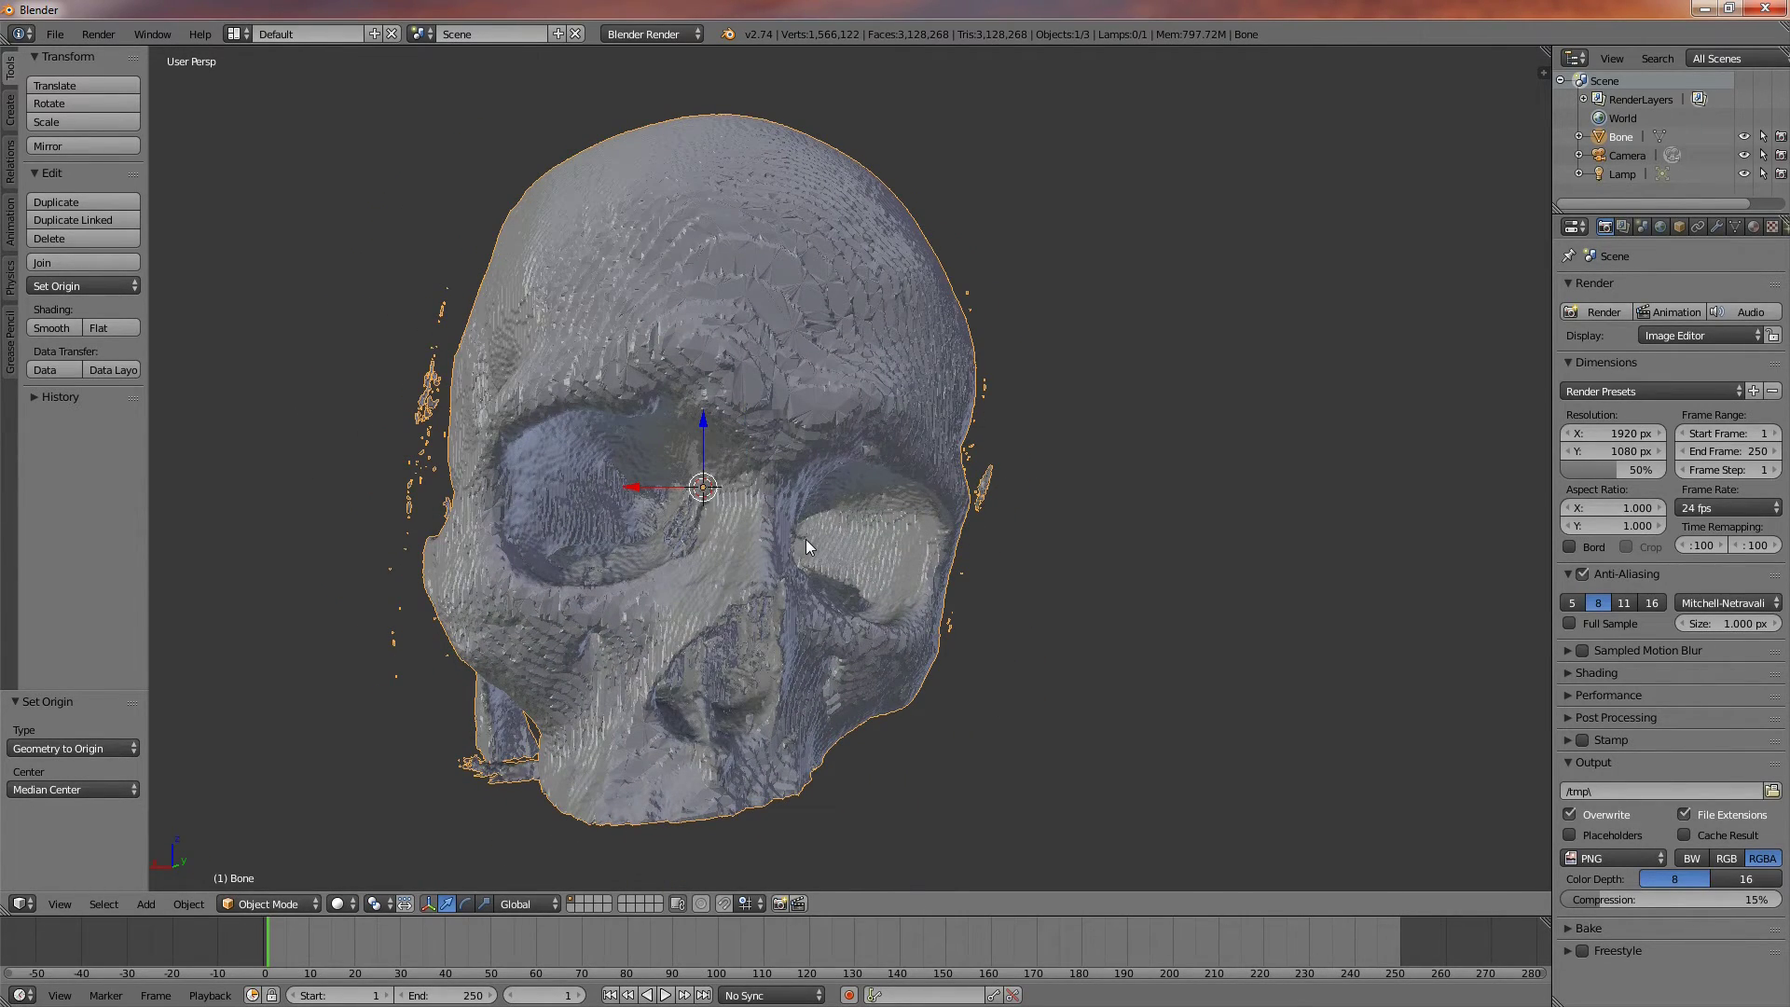
- Examine the skull's stepped surface and the loose fragments around it from the front and the side
key(KP_8)
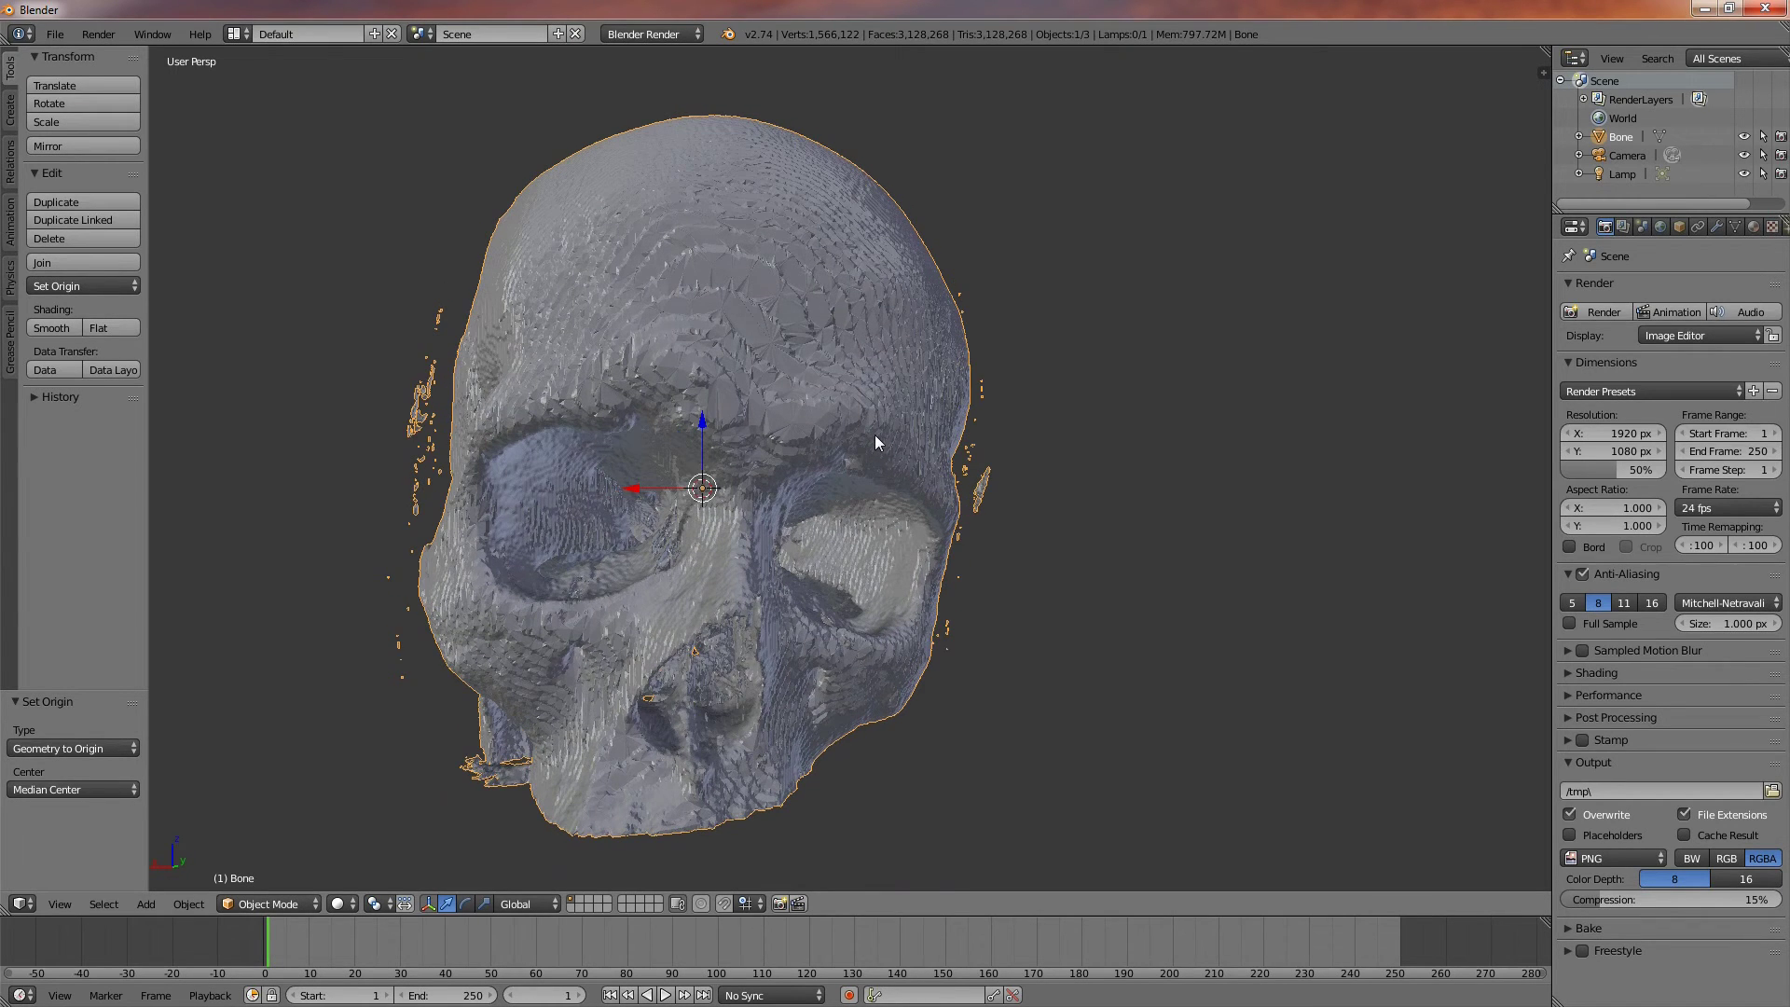
key(KP_8)
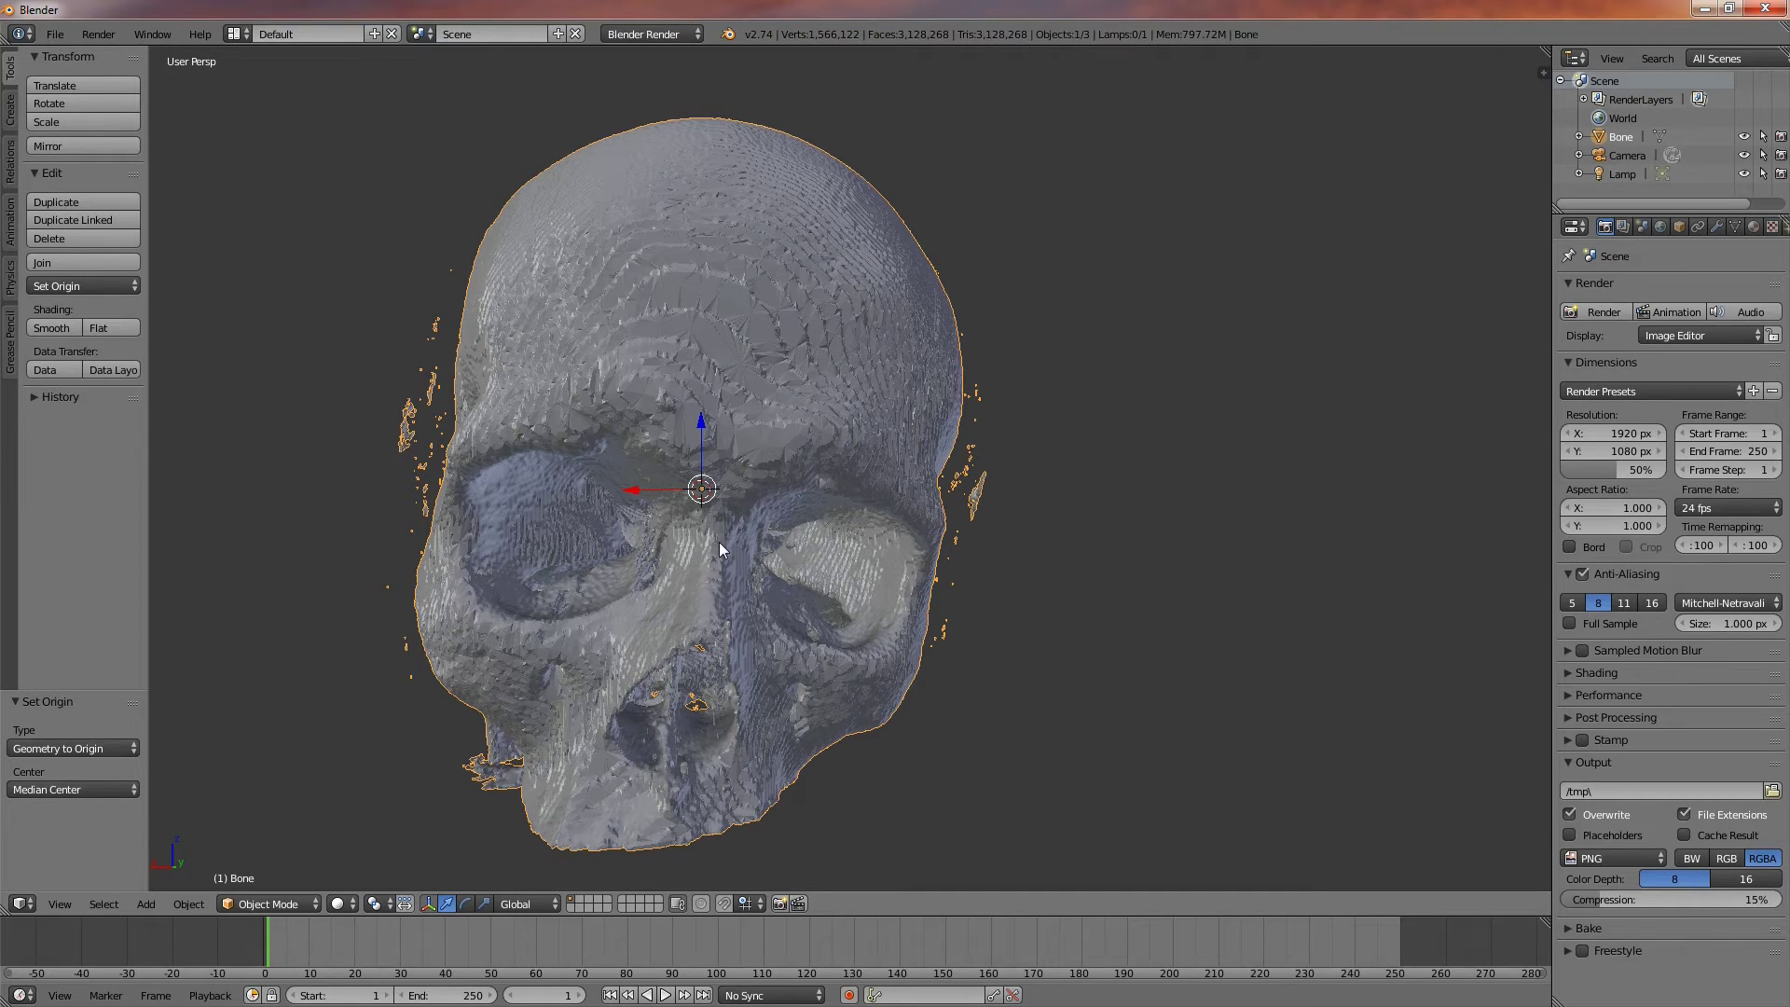
scroll(718, 541, down, 2)
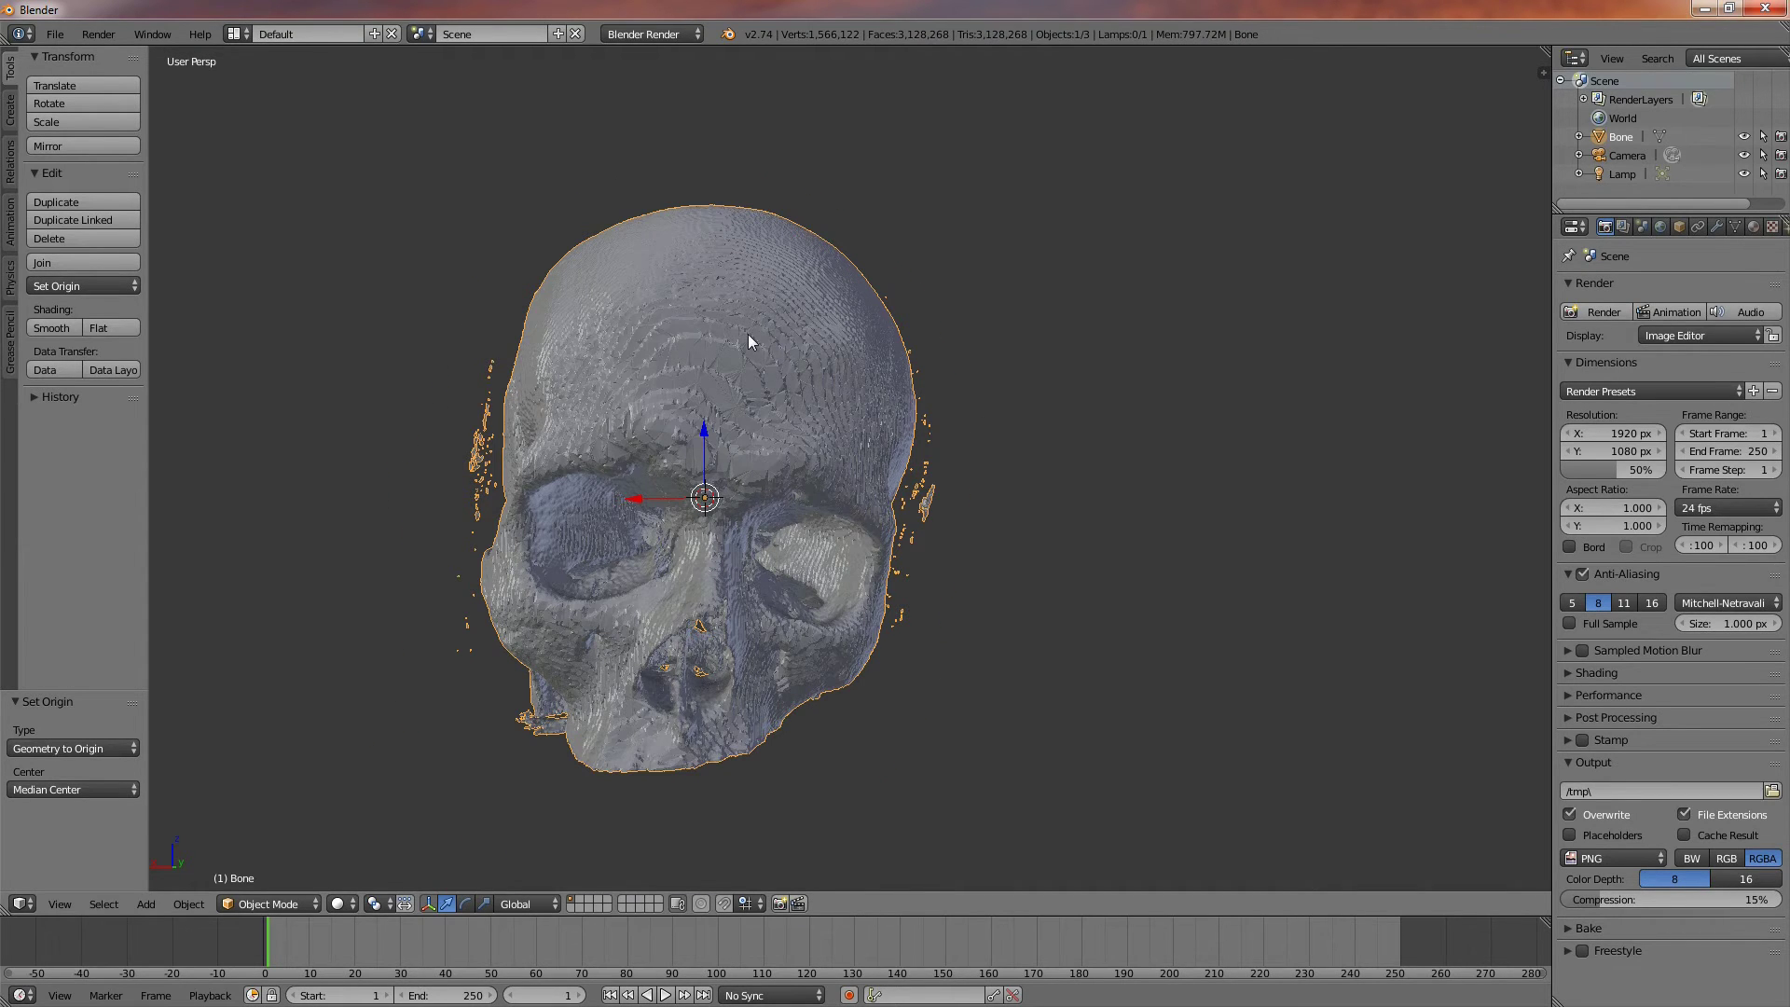
scroll(750, 341, up, 3)
middle_drag(834, 388, 373, 468)
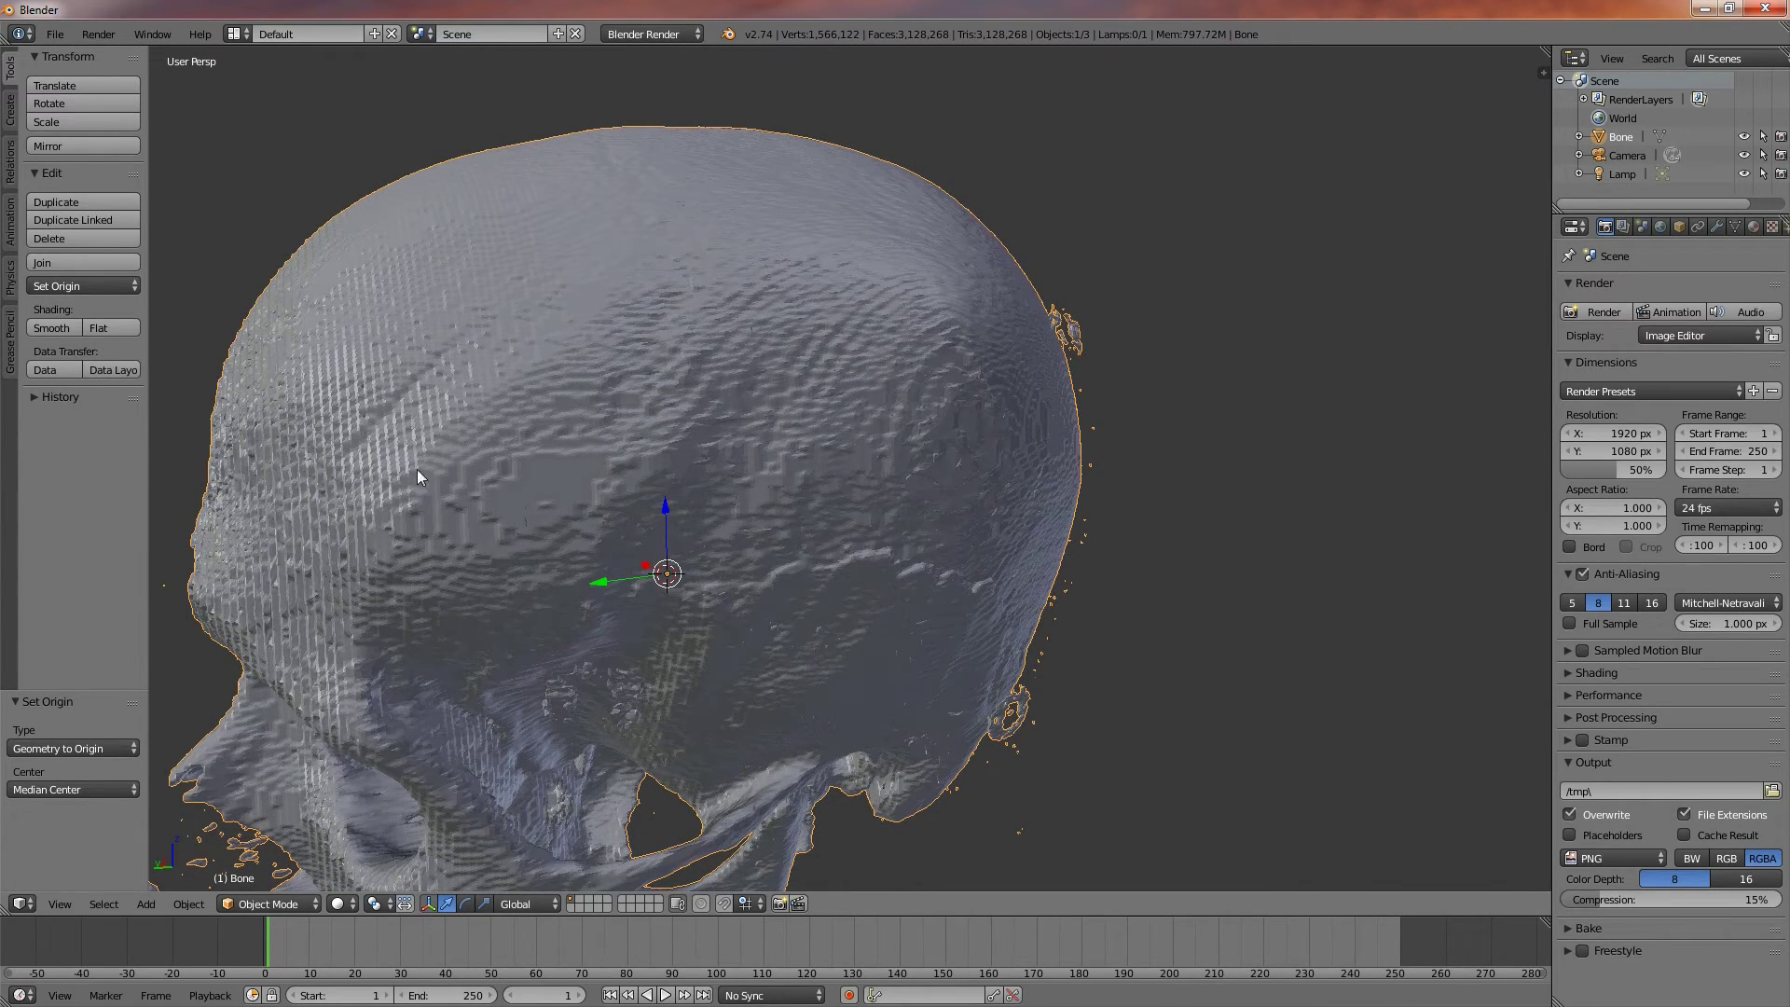
middle_drag(511, 413, 534, 413)
middle_drag(322, 443, 526, 427)
middle_drag(647, 461, 932, 378)
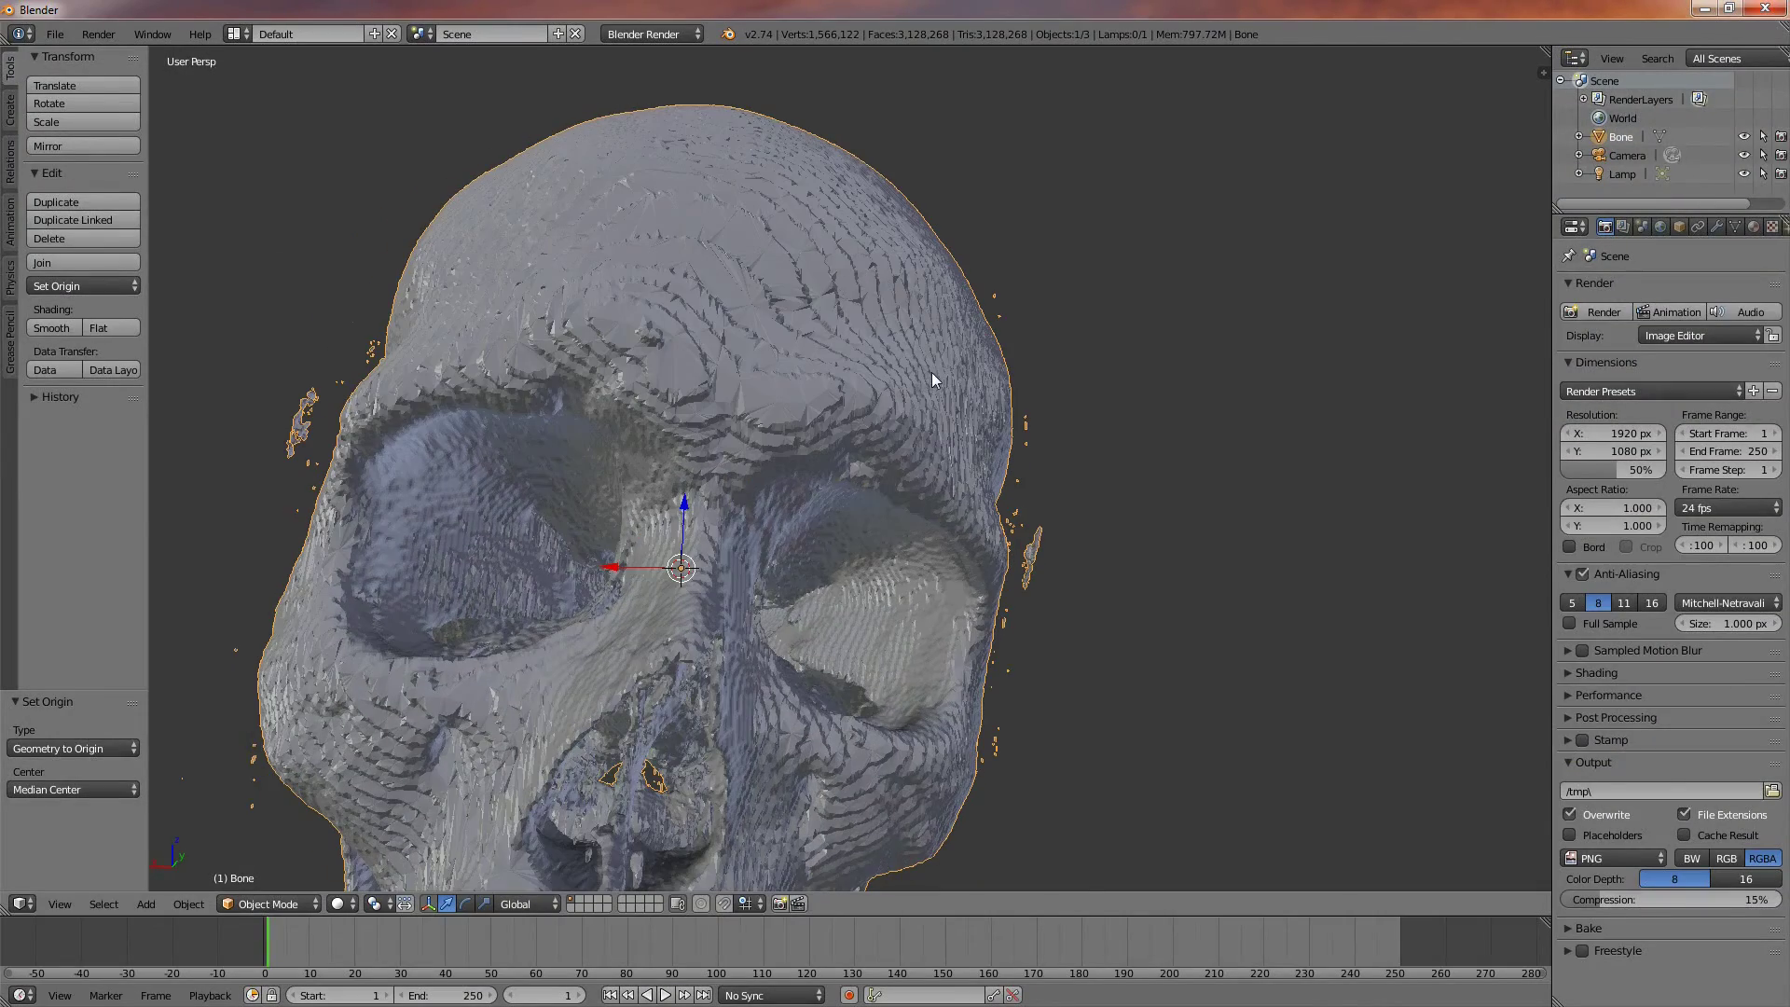
scroll(773, 382, down, 3)
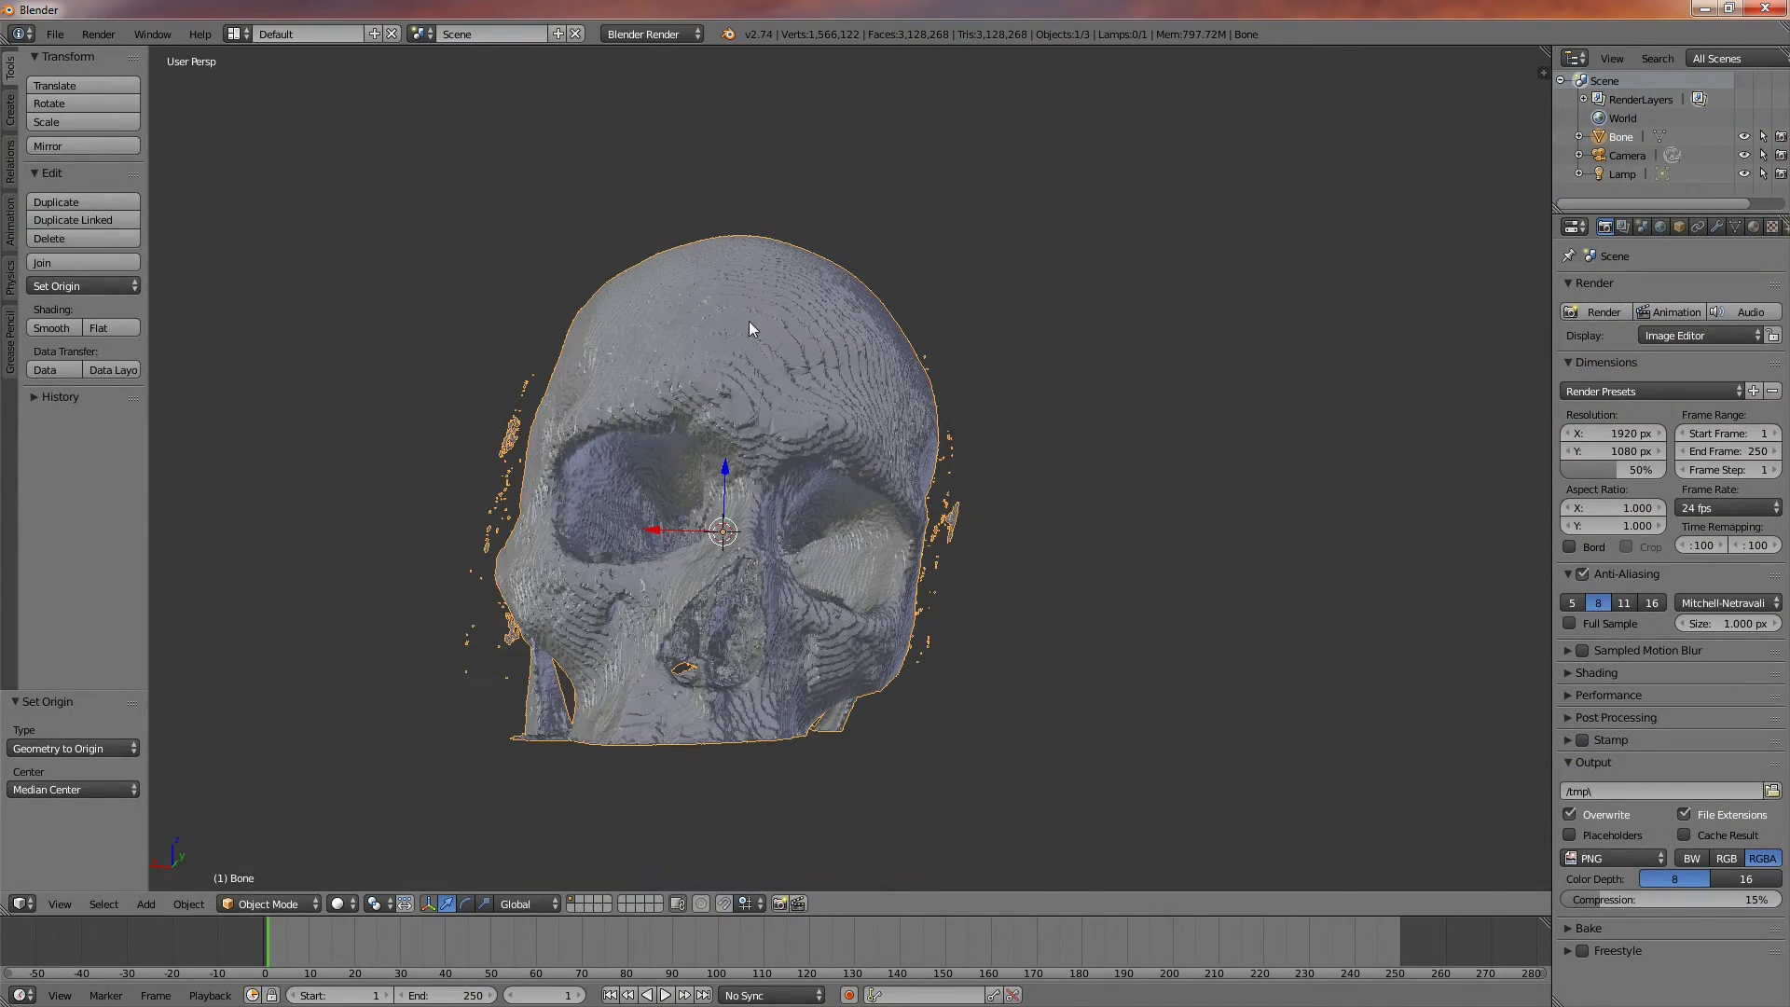
scroll(741, 363, down, 1)
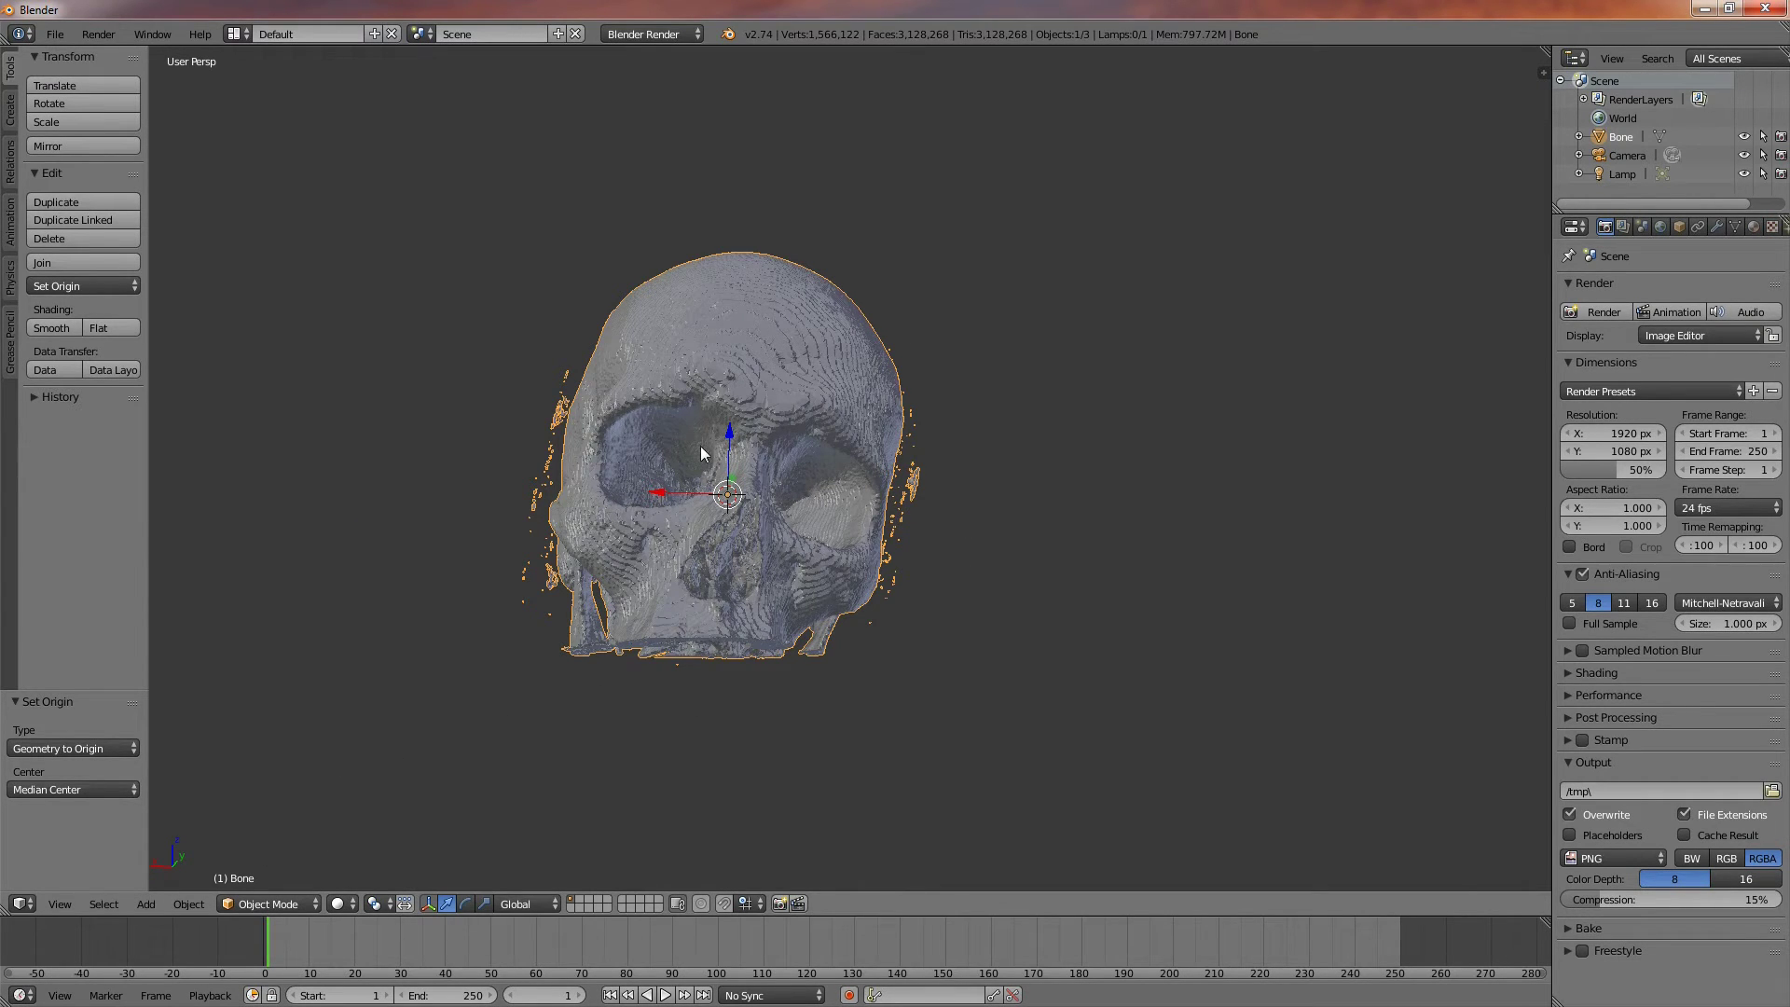
- In Edit Mode, select one vertex on the forehead and extend the selection to all geometry linked to it
click(257, 911)
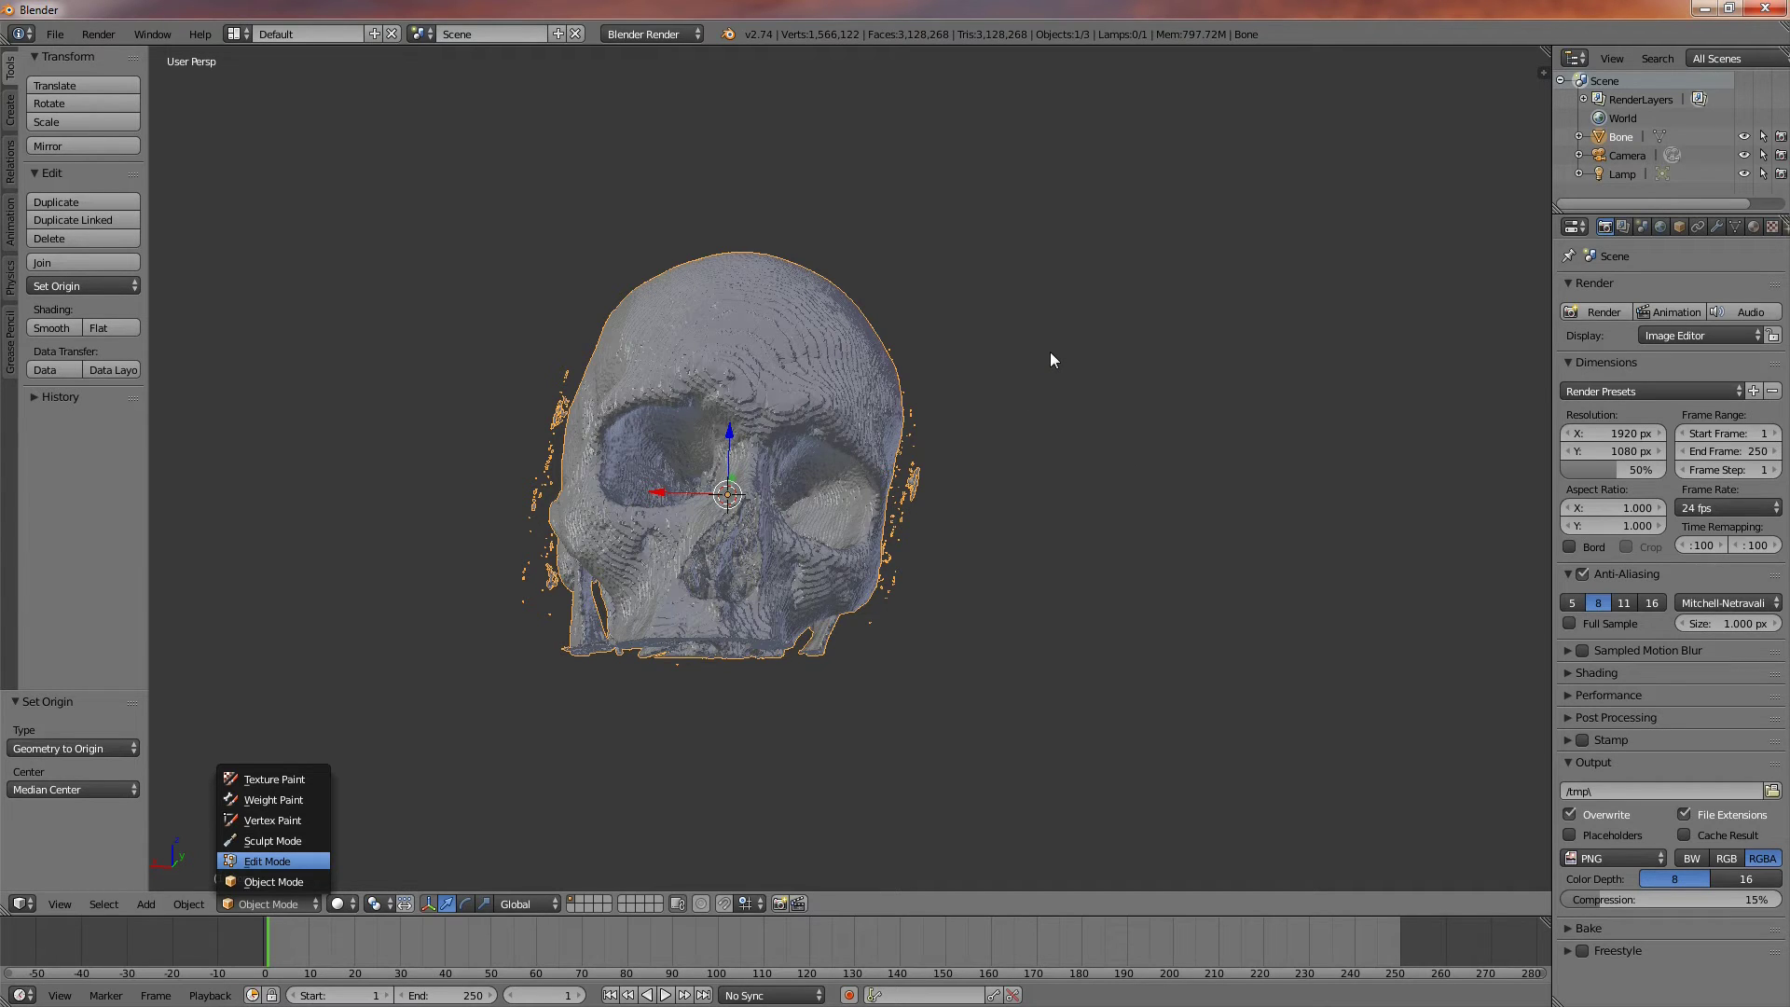
key(Return)
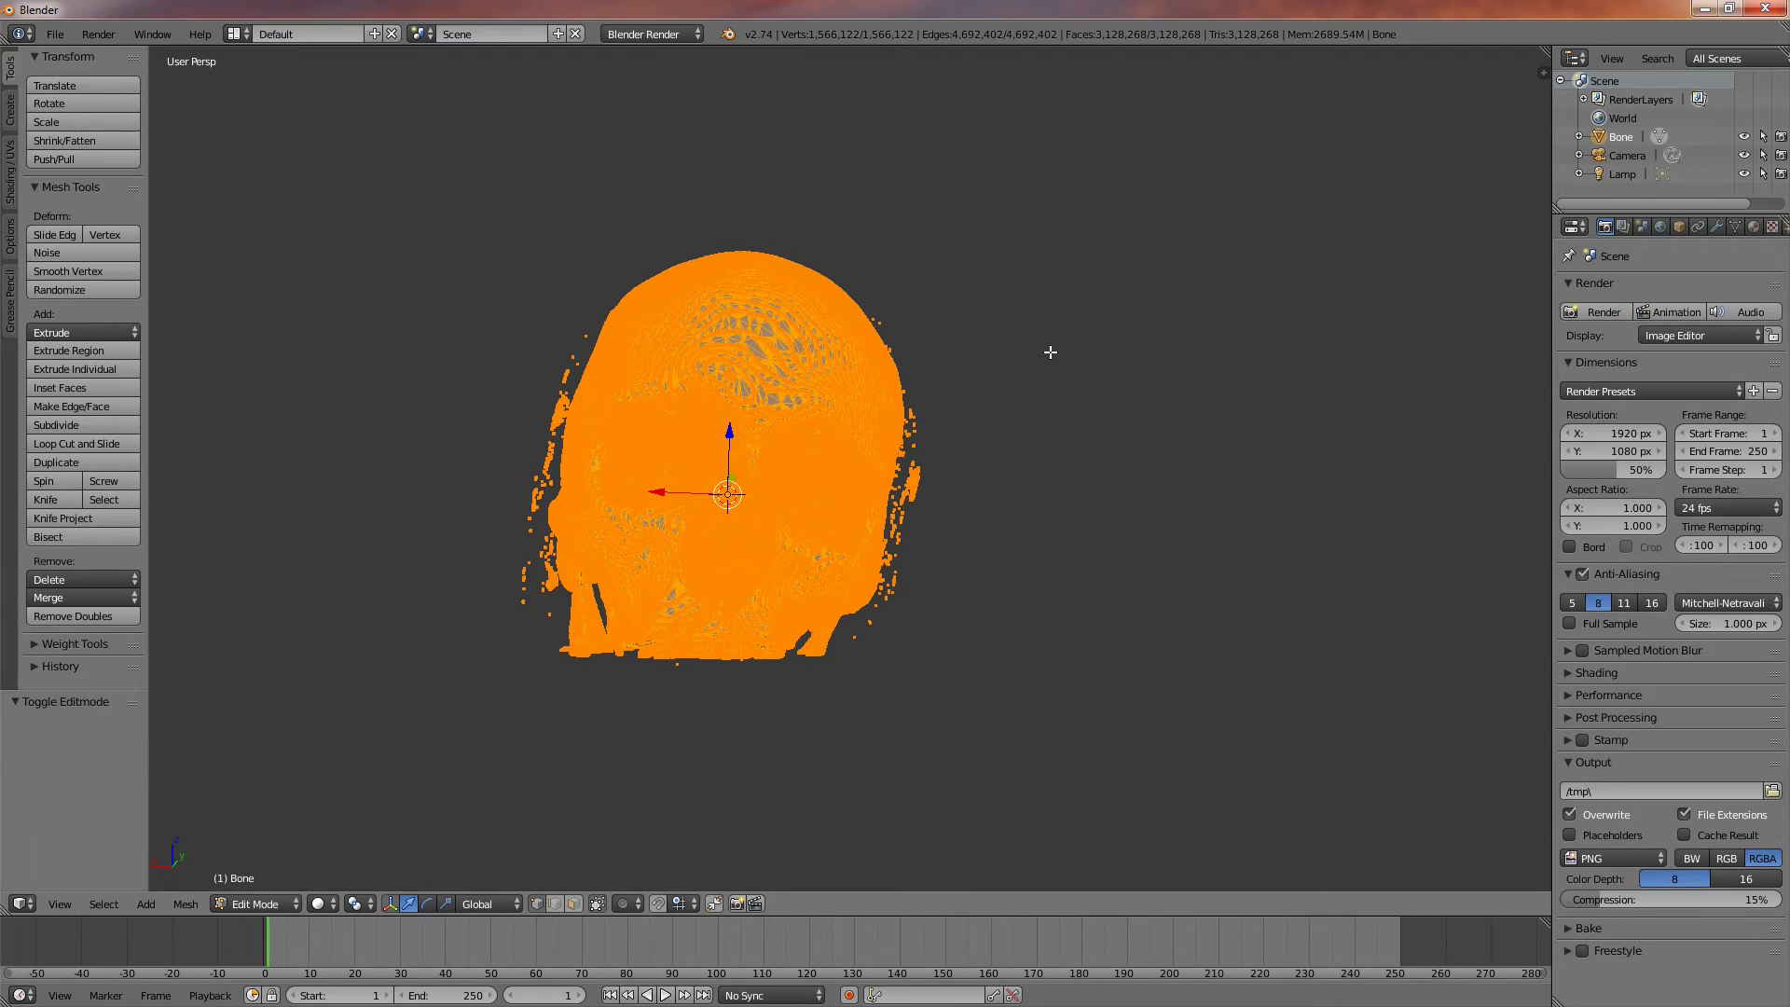
right_click(779, 359)
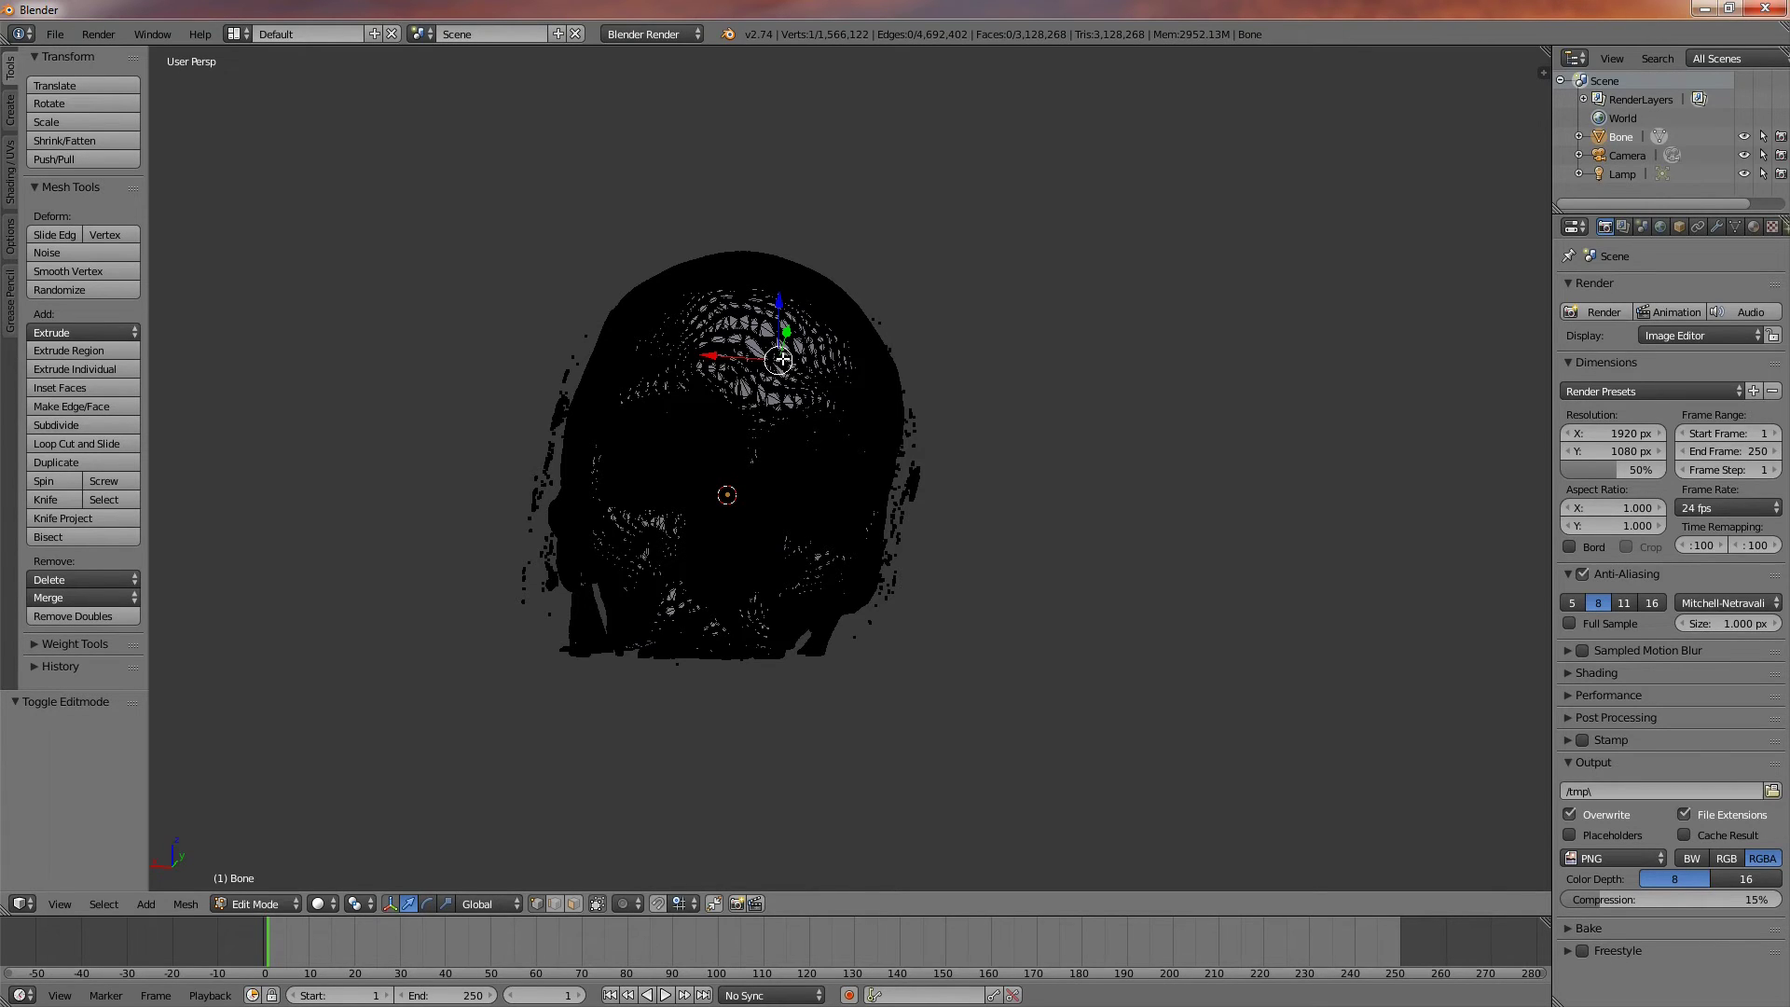
scroll(777, 364, up, 3)
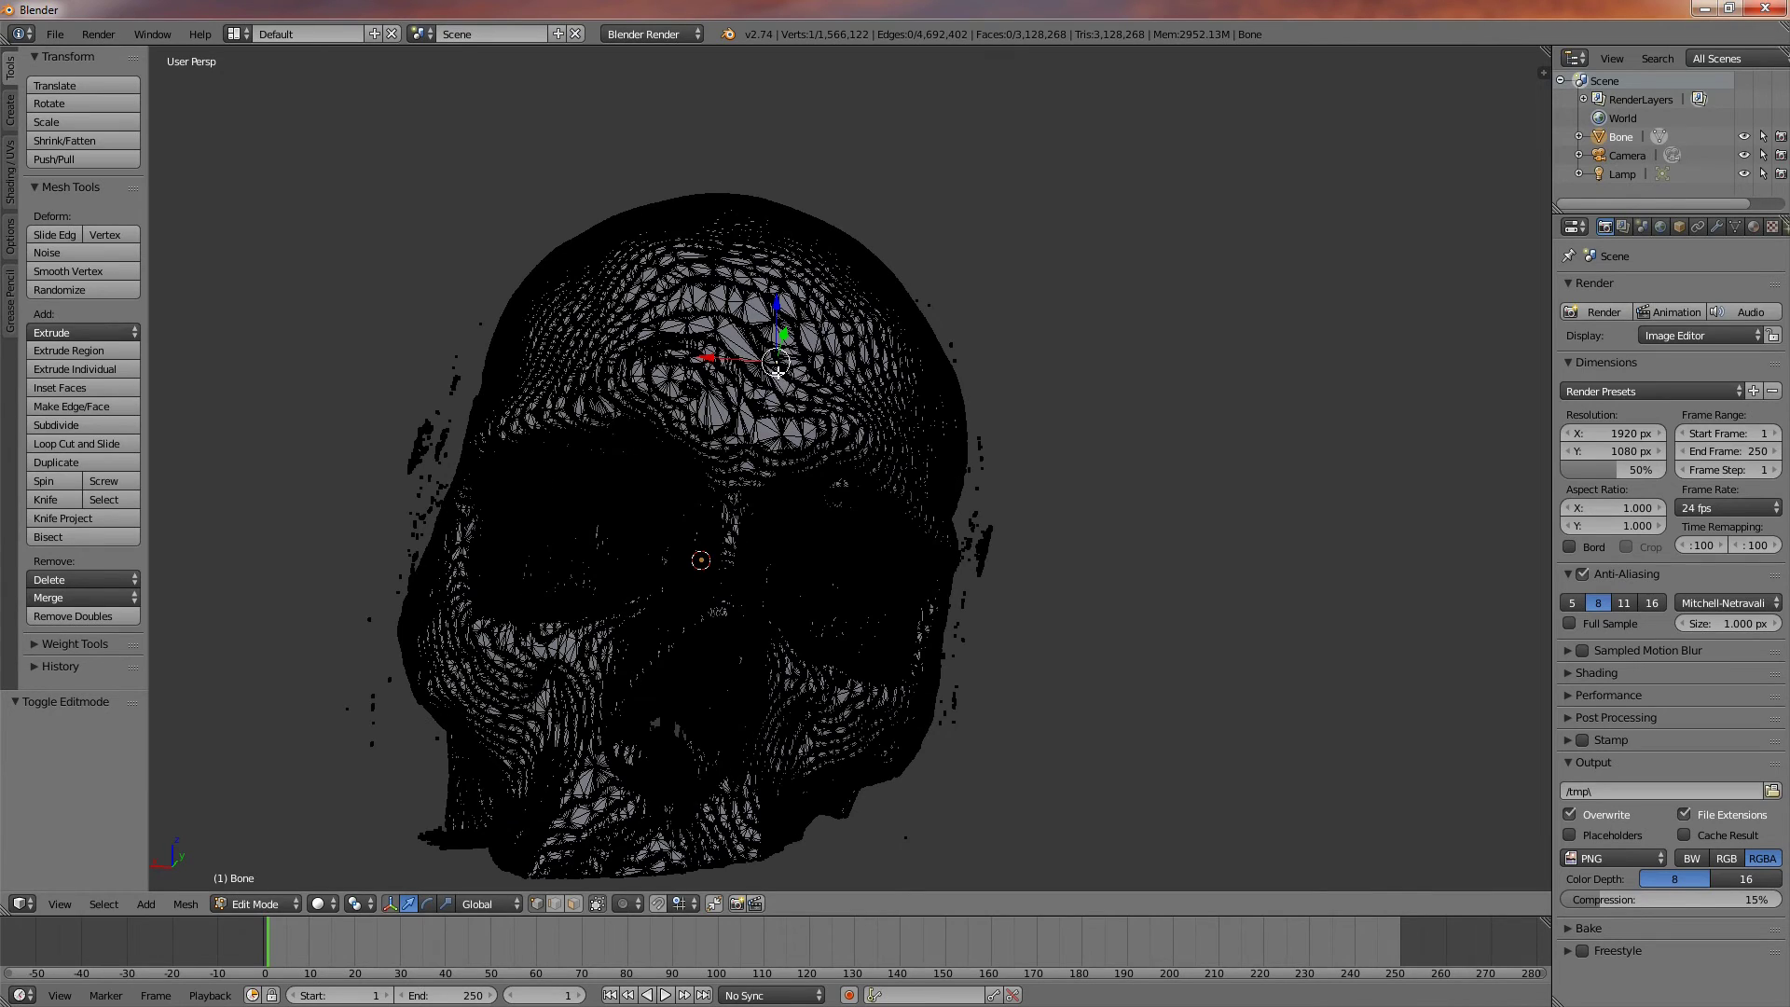
scroll(794, 397, down, 2)
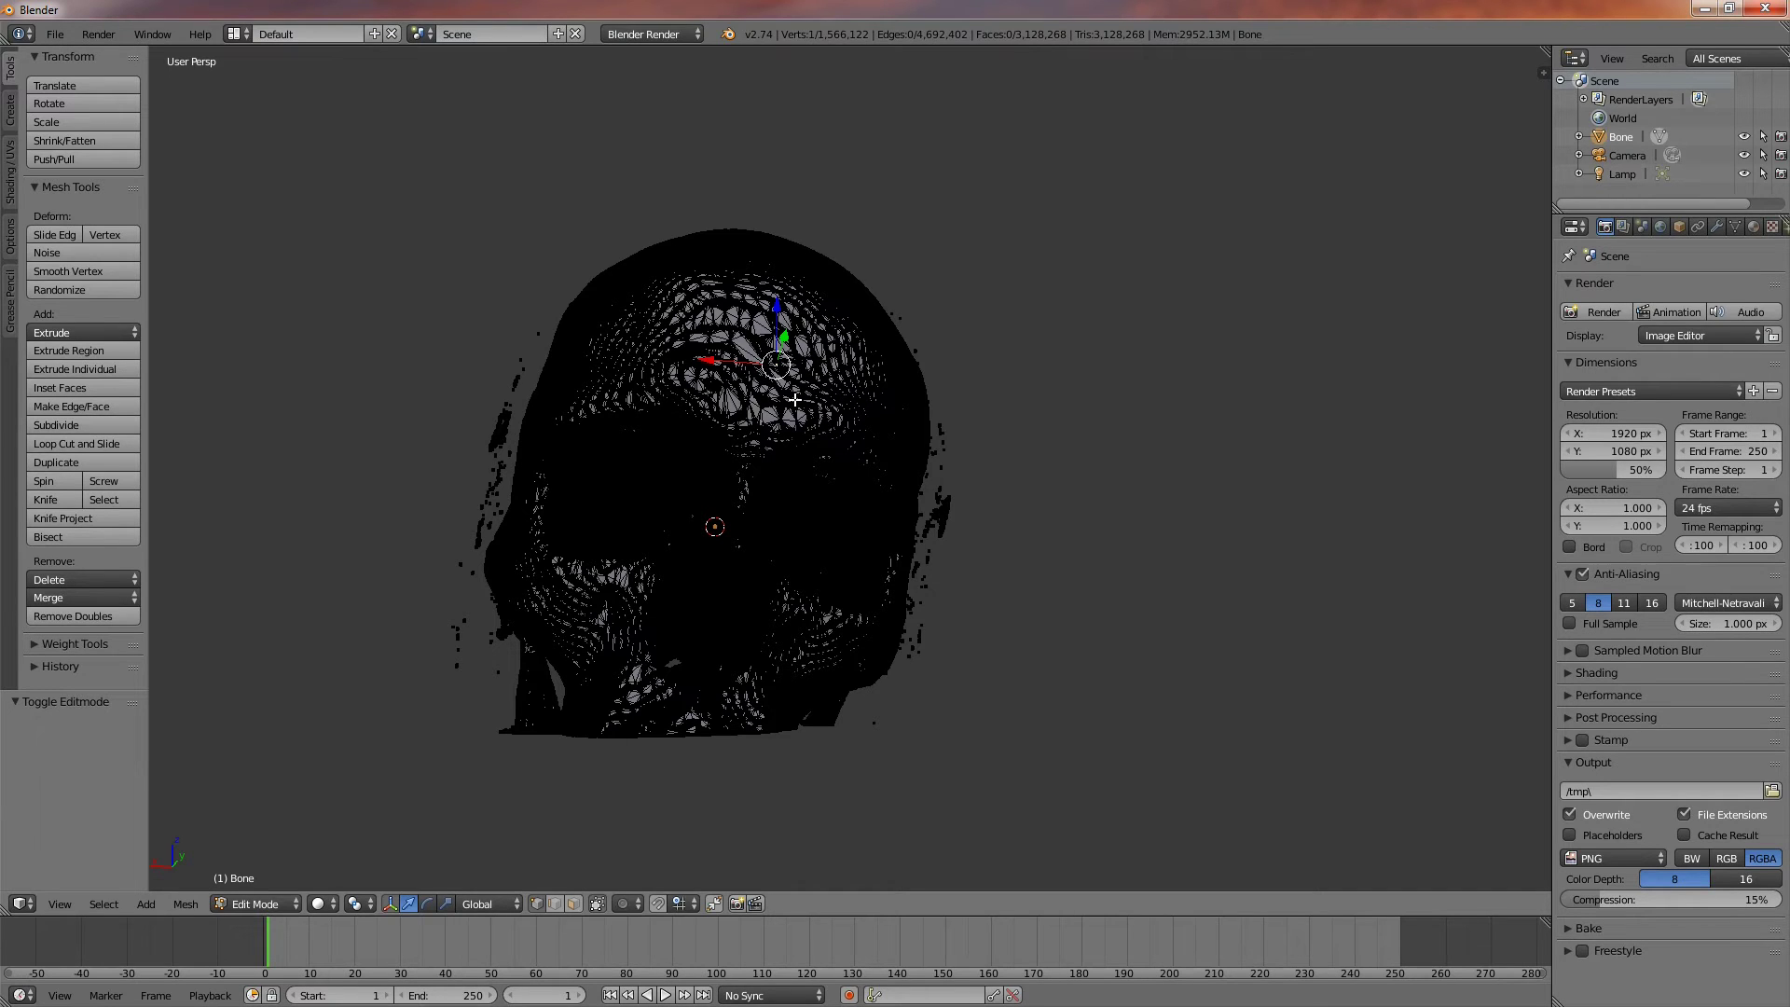
key(ctrl+l)
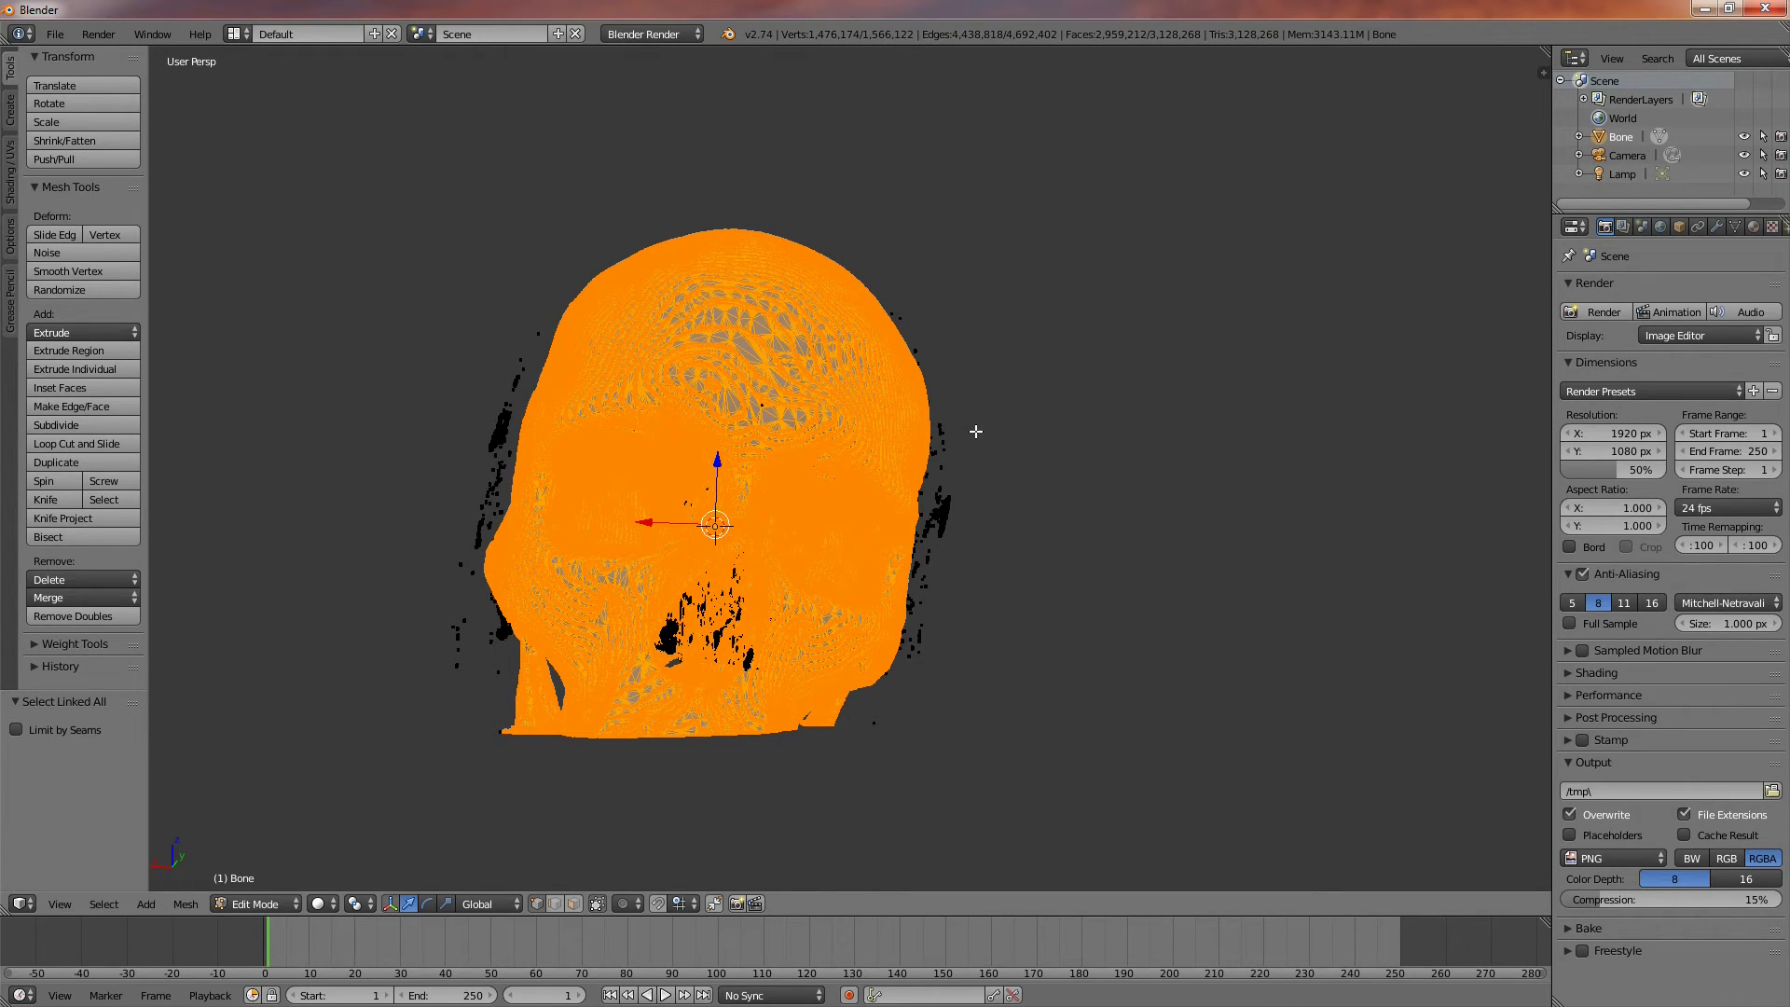
- Invert the selection, delete the vertices of the loose fragments, and return to Object Mode
key(ctrl+i)
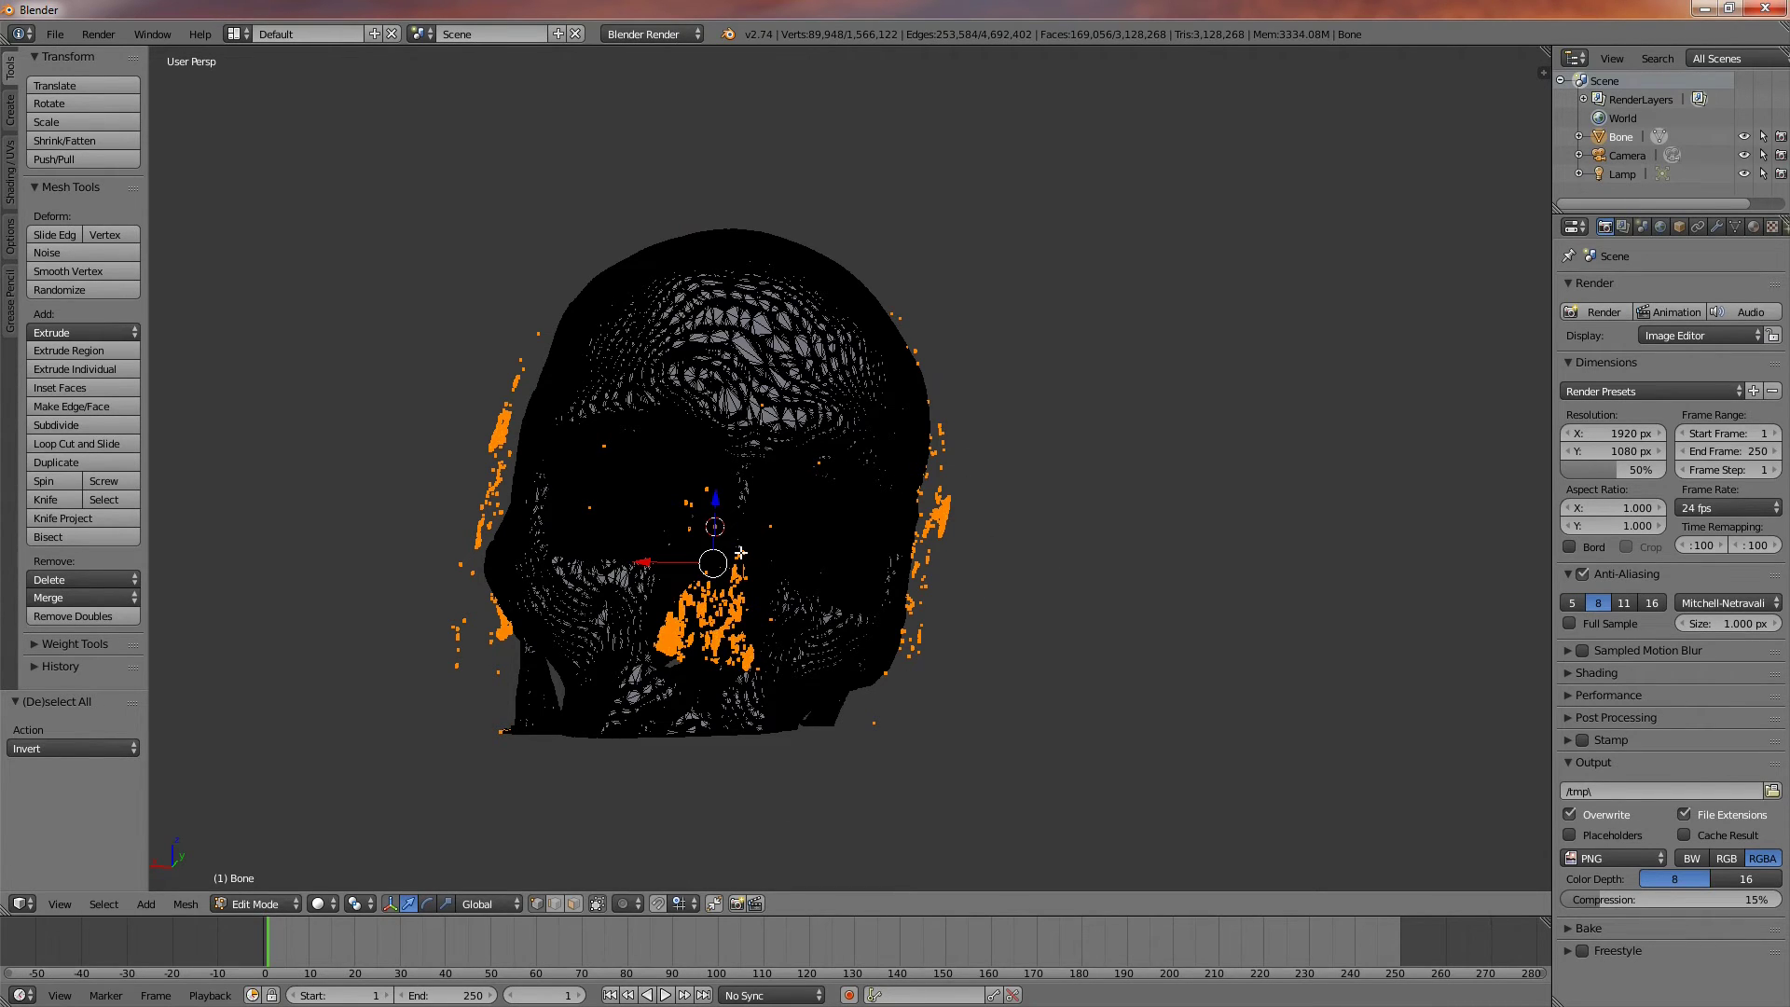
key(x)
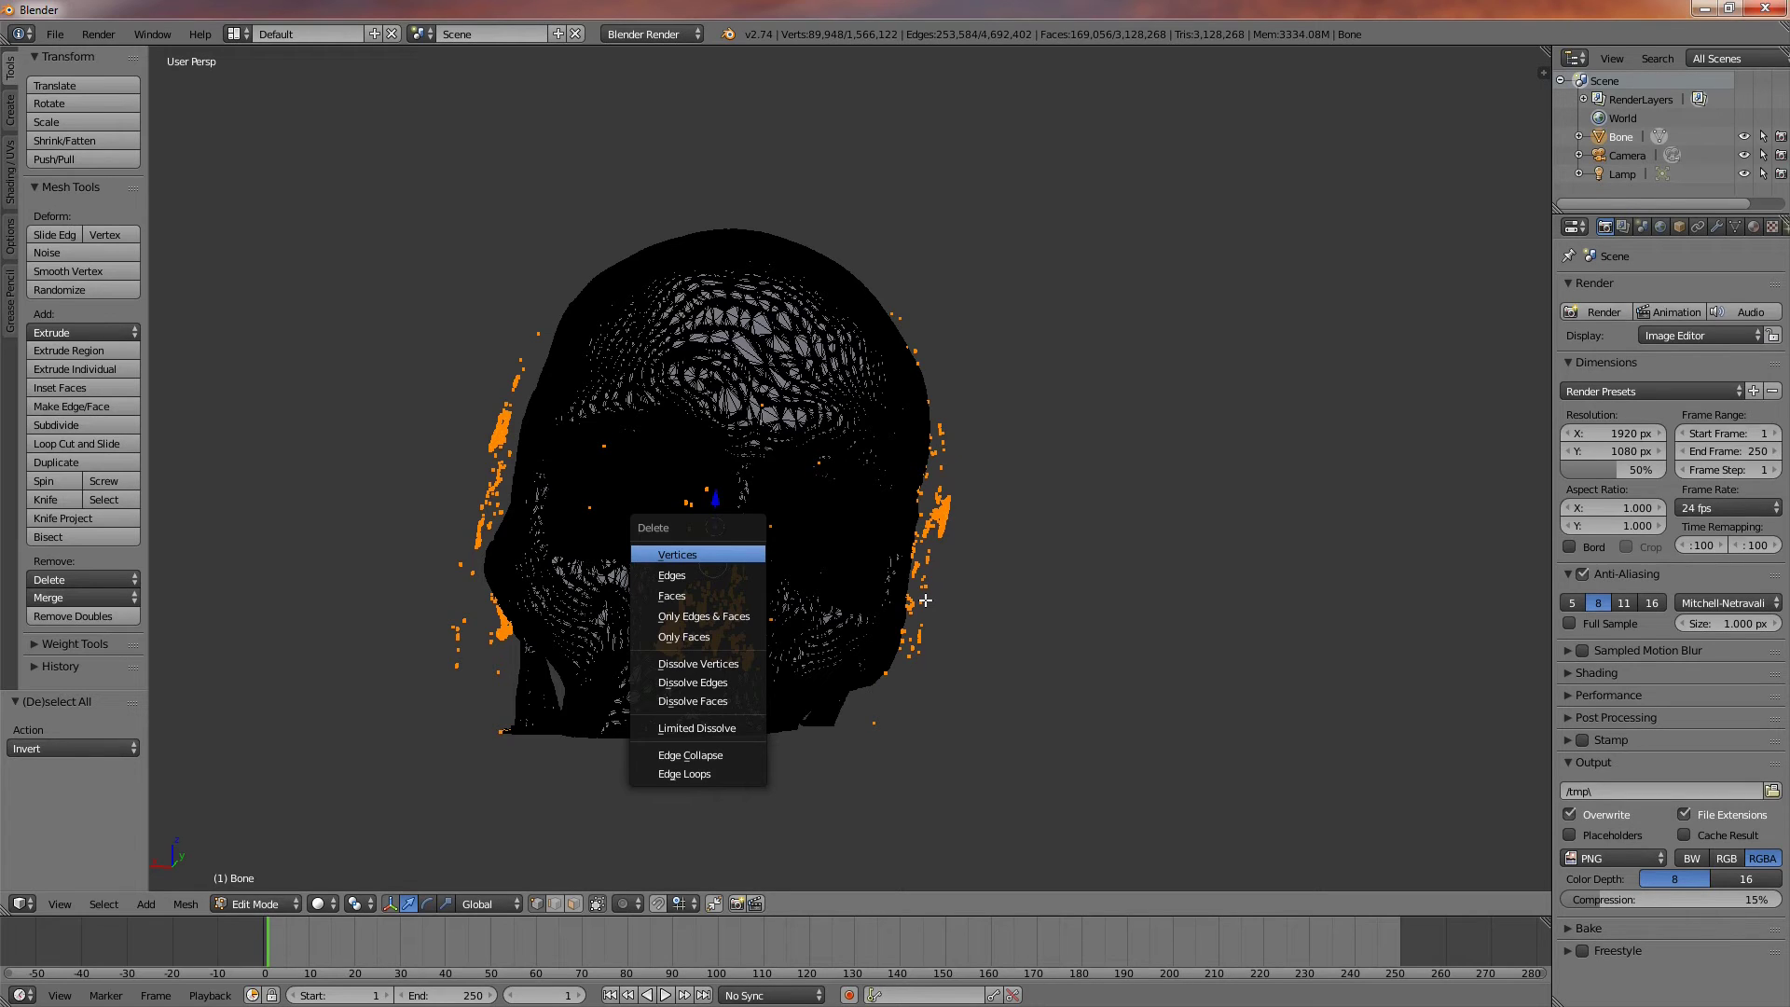
key(Return)
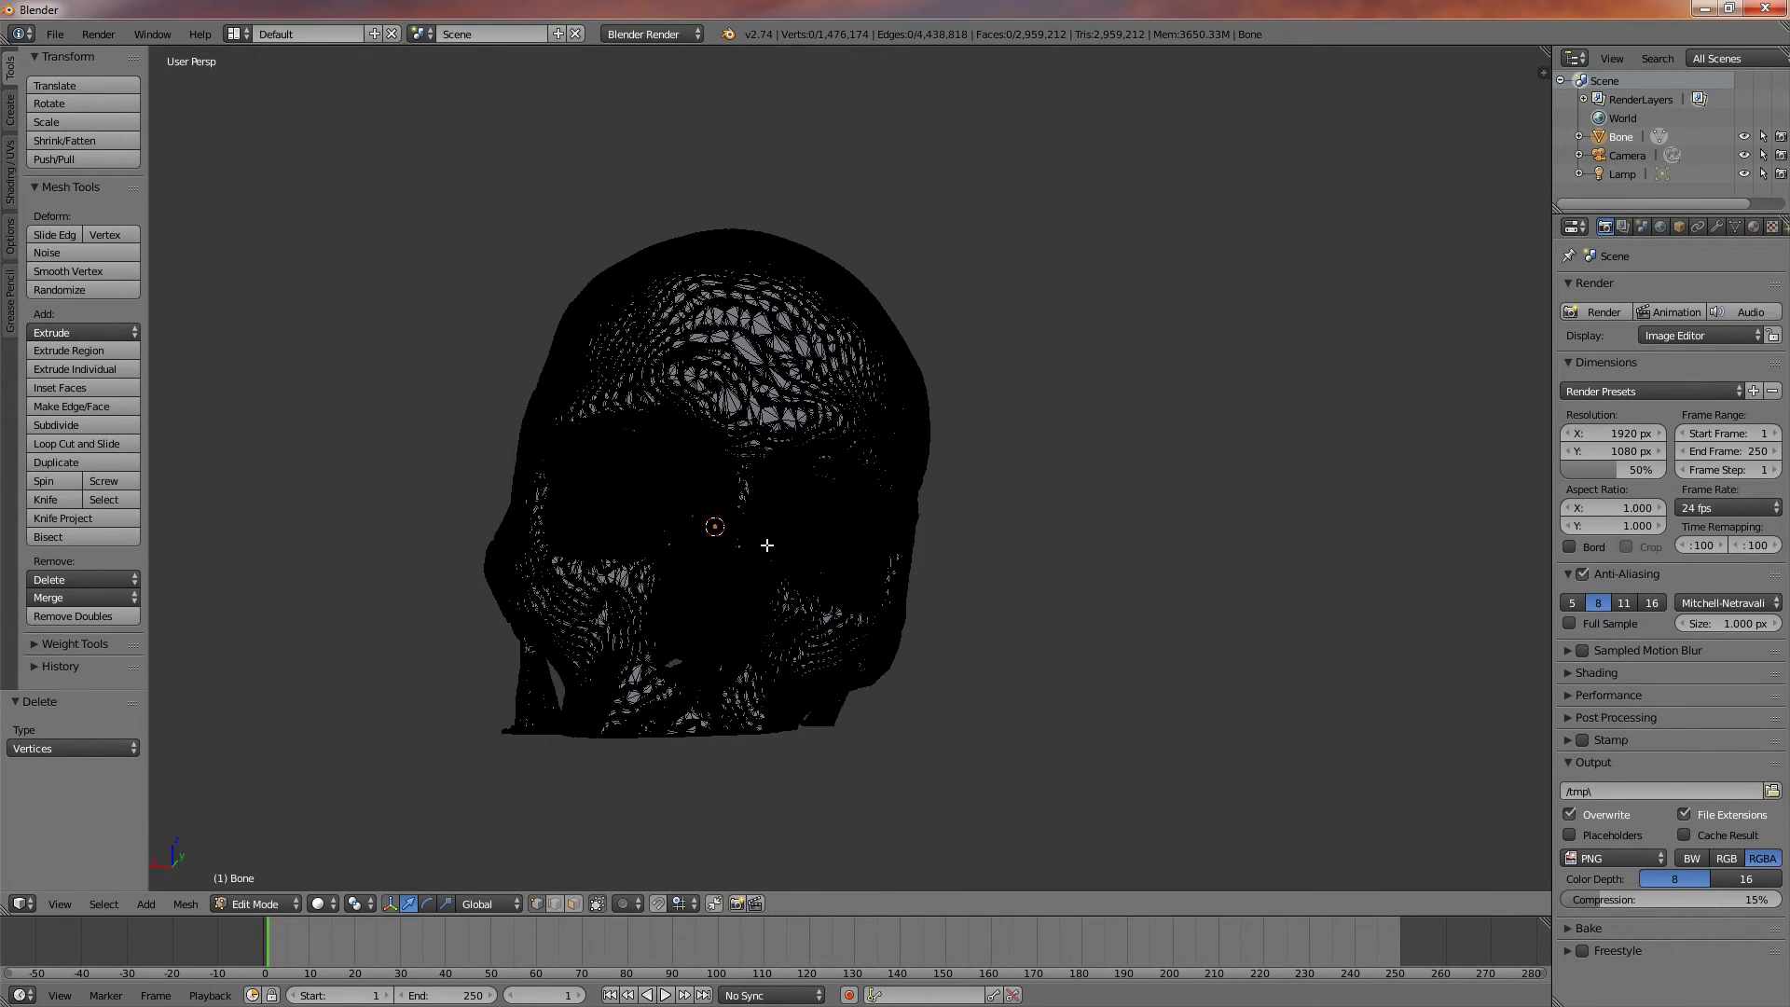
click(256, 903)
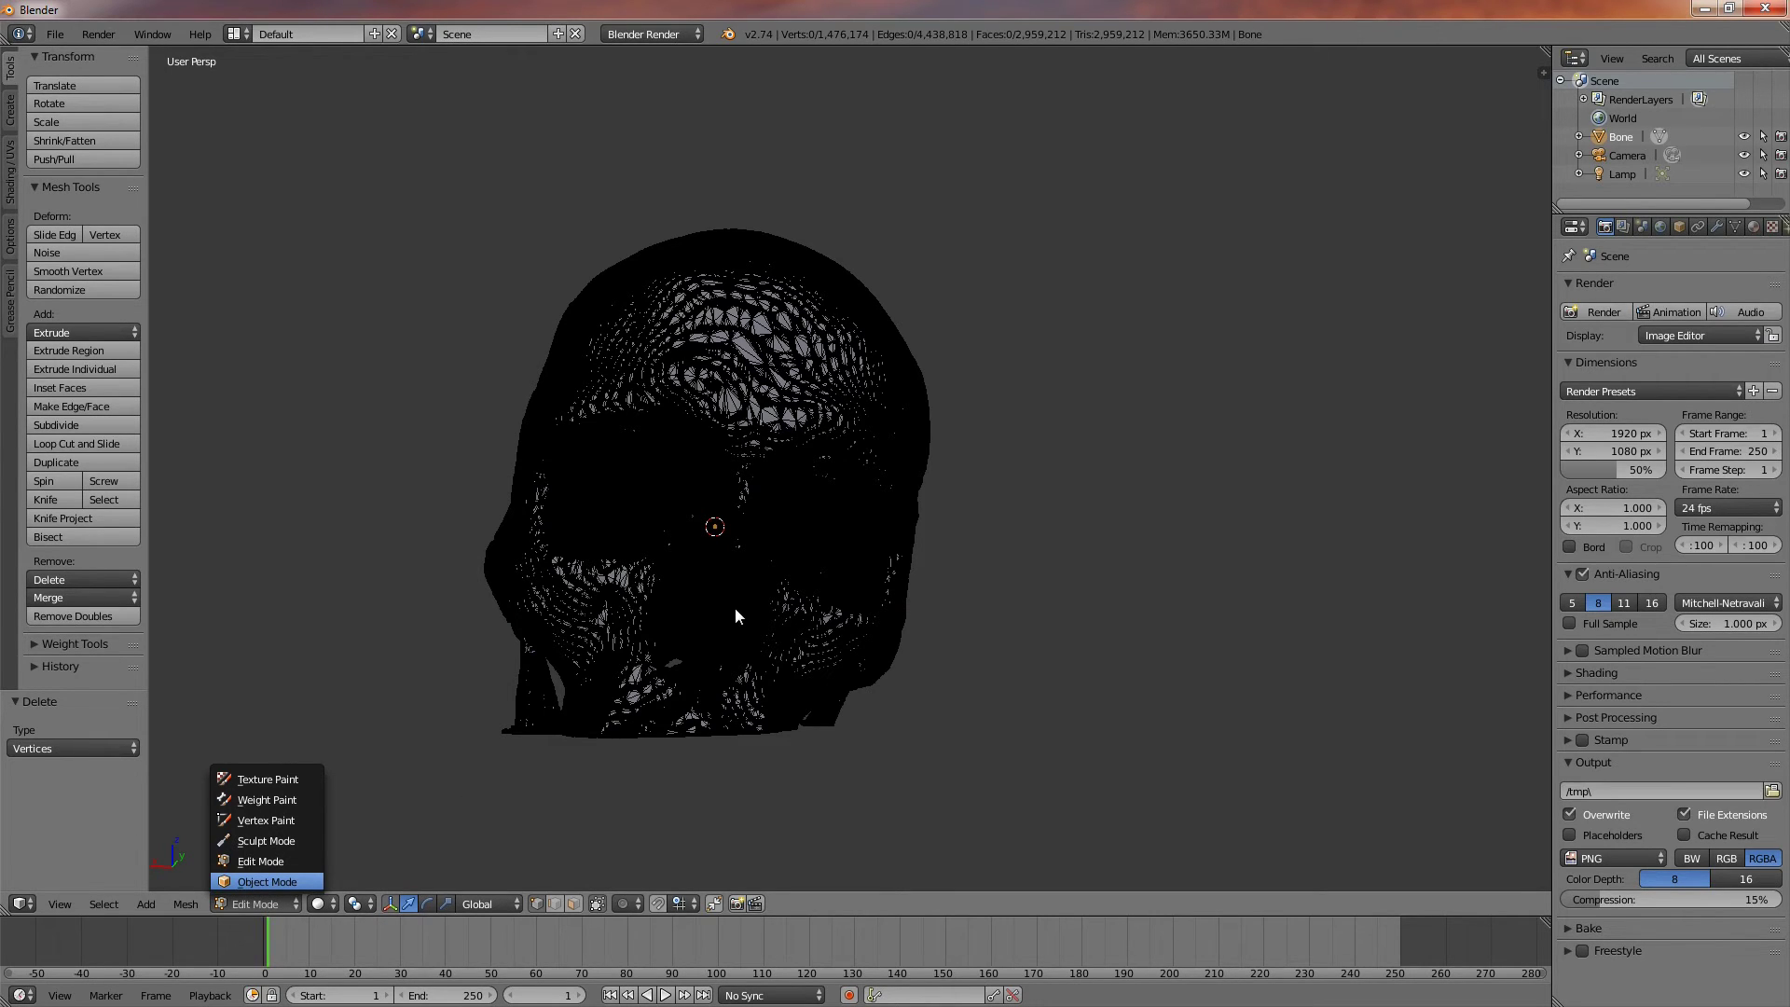
key(Return)
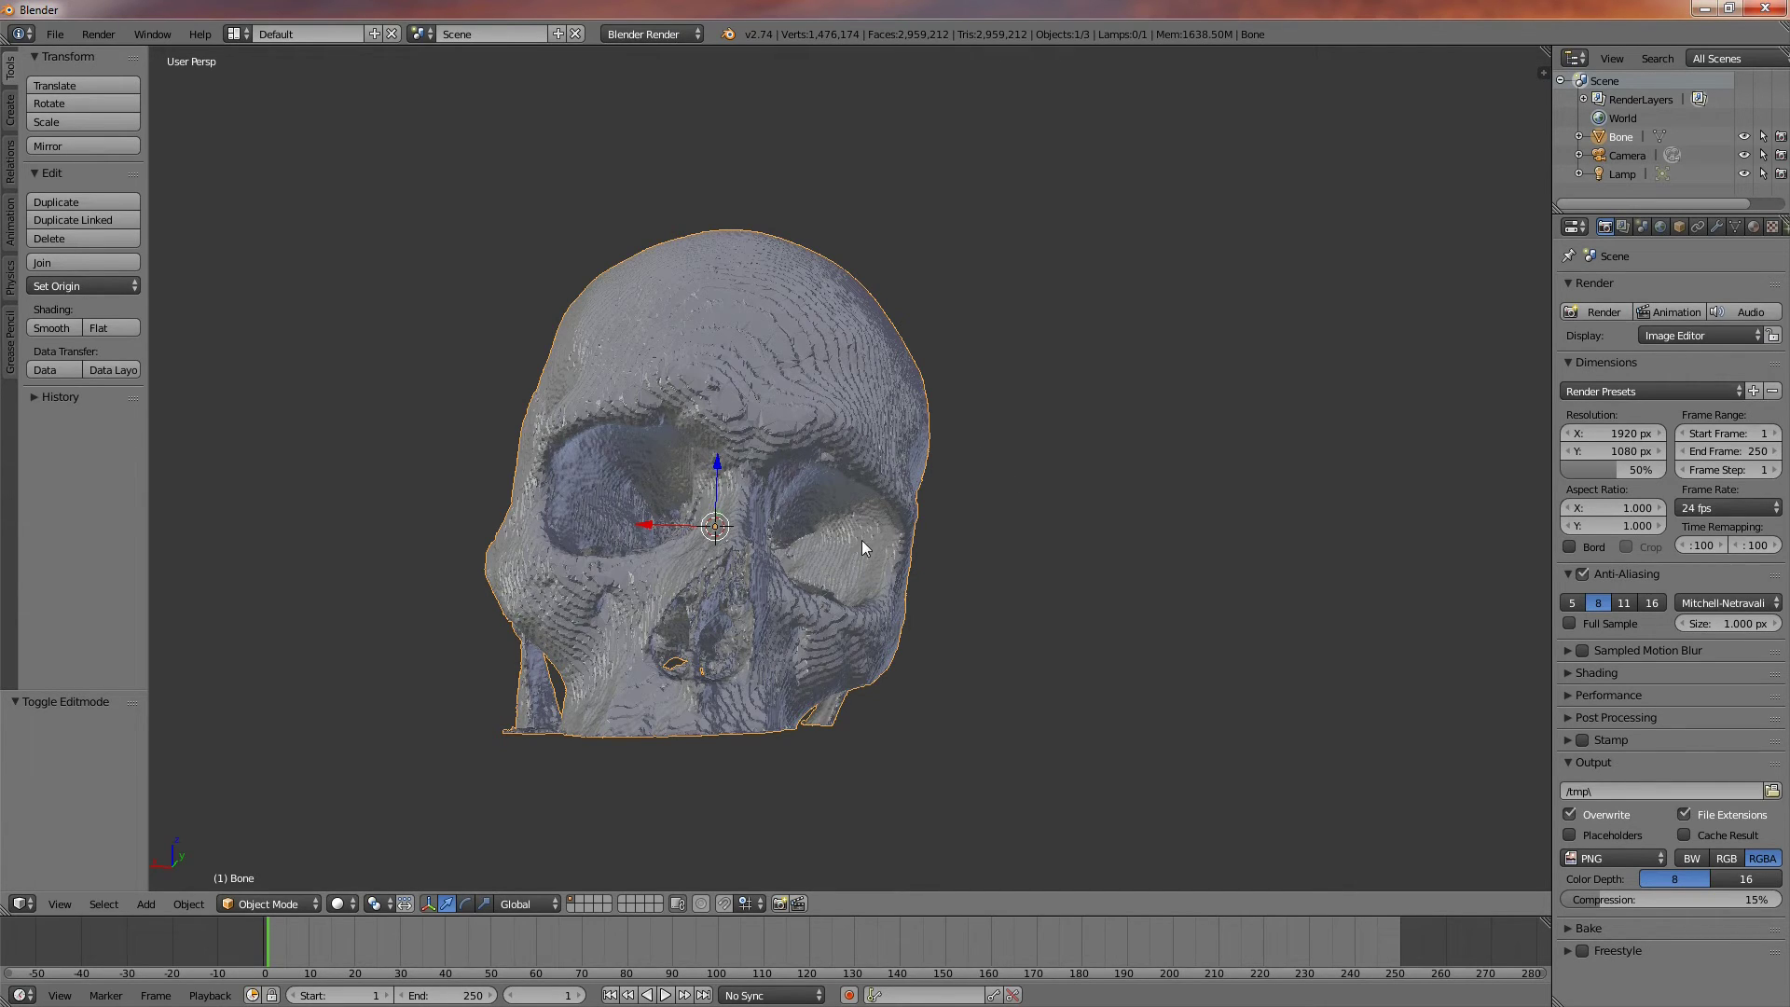
- Add a Smooth modifier to the skull mesh, set its repeat to 30, and apply it
click(1716, 226)
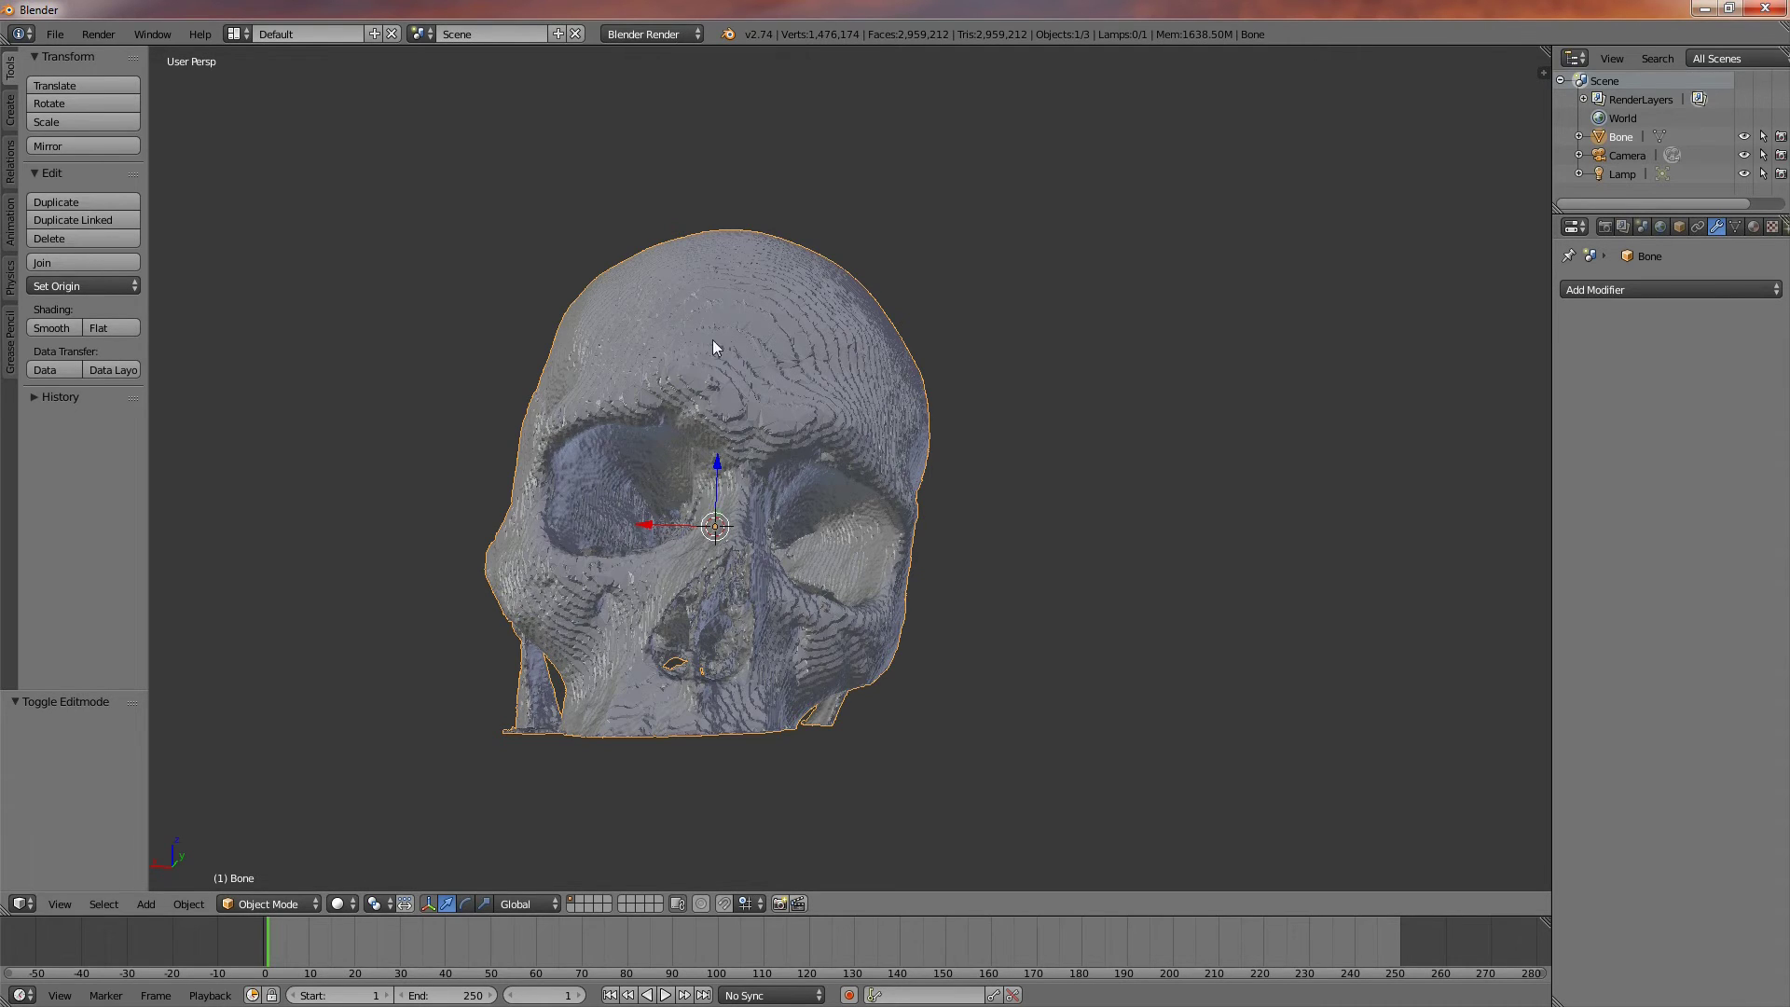
click(1678, 289)
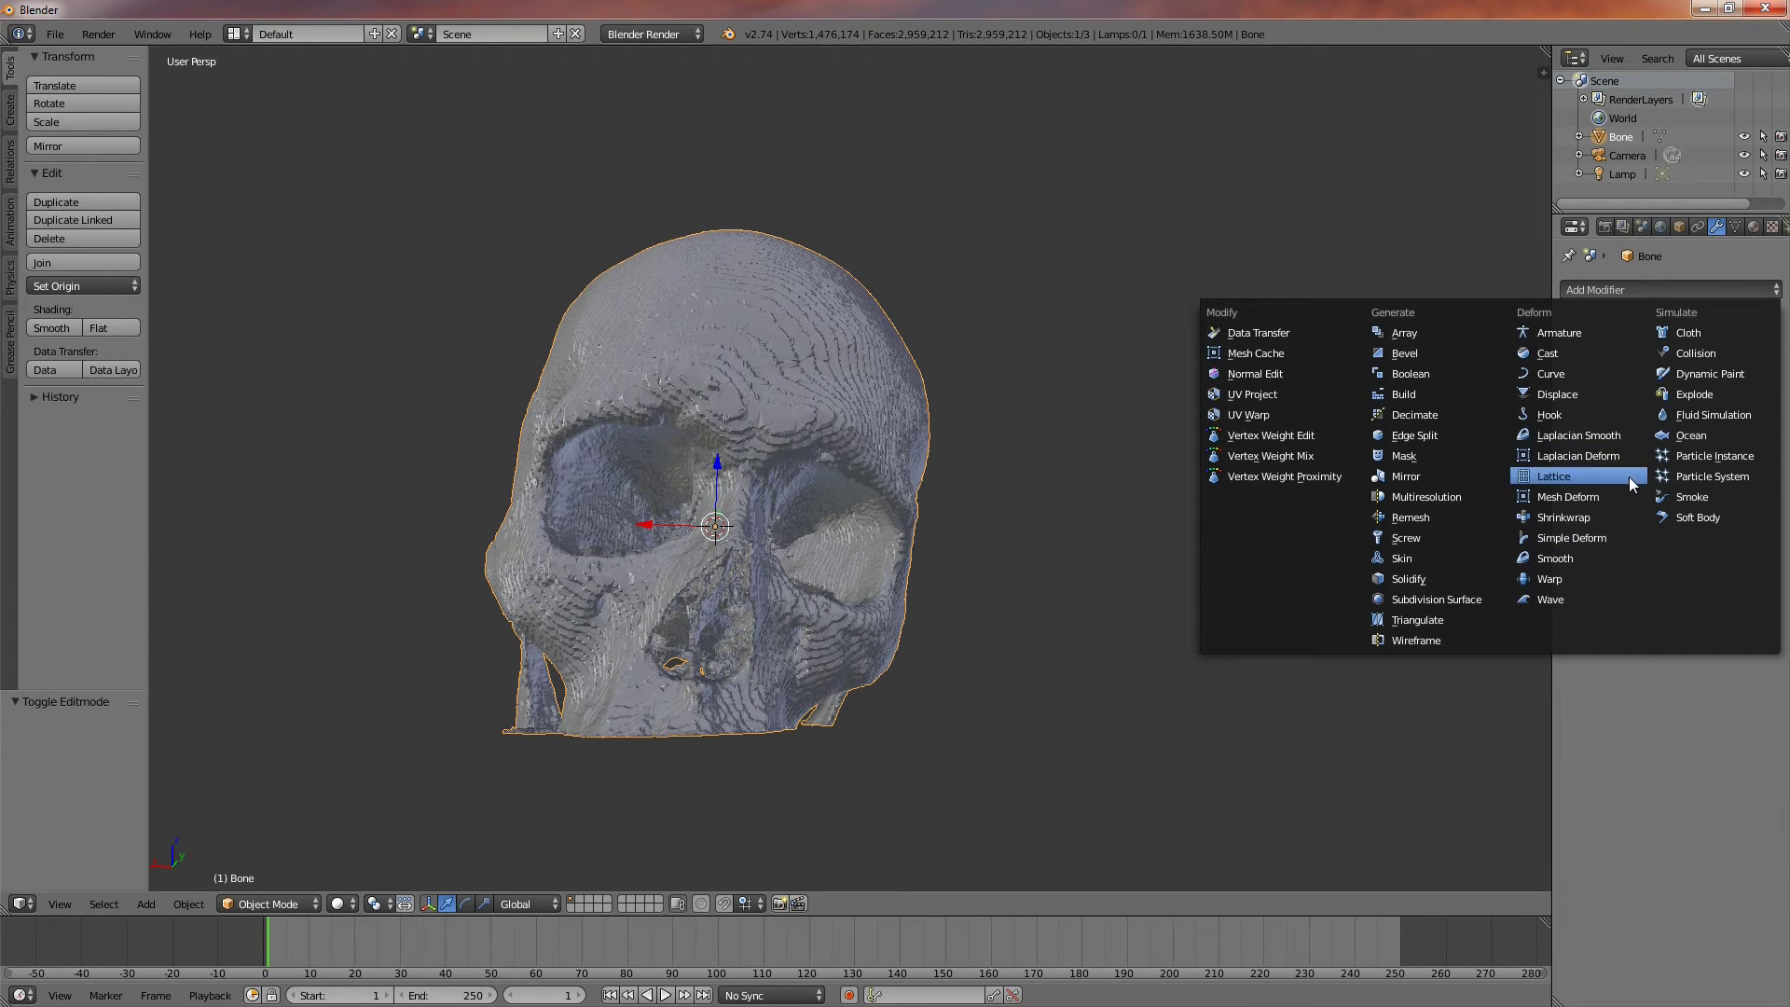
click(1582, 557)
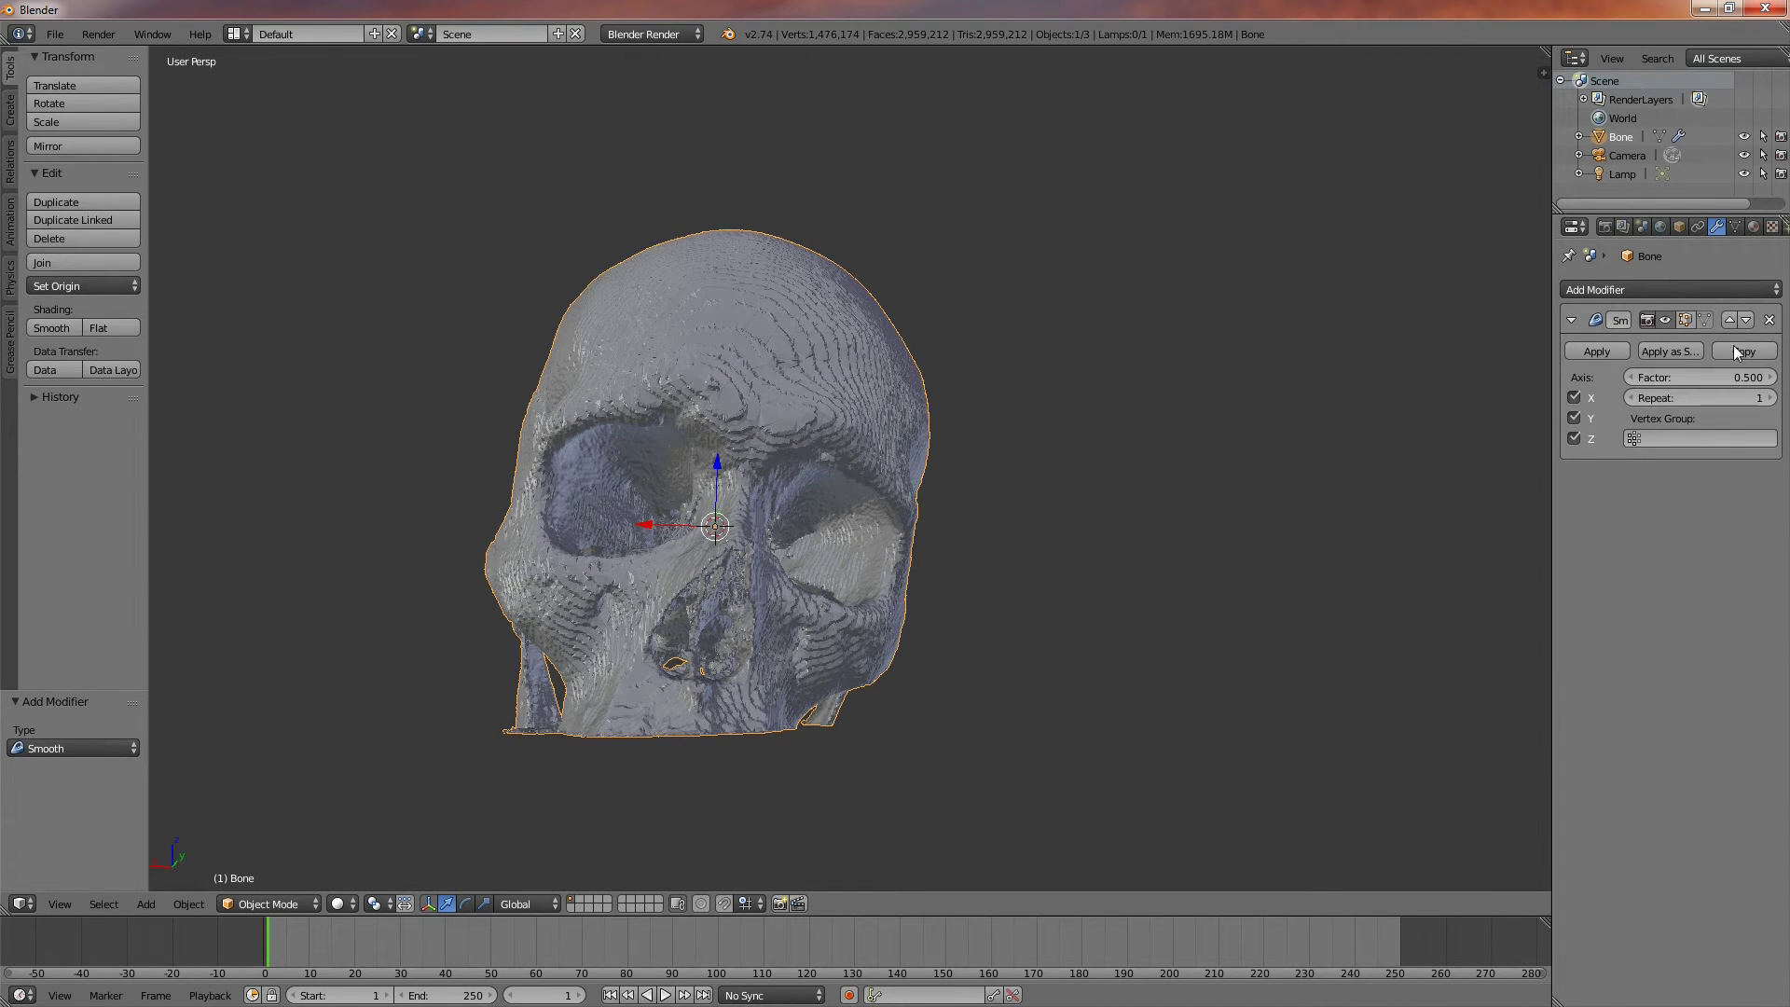
click(1687, 396)
text(30)
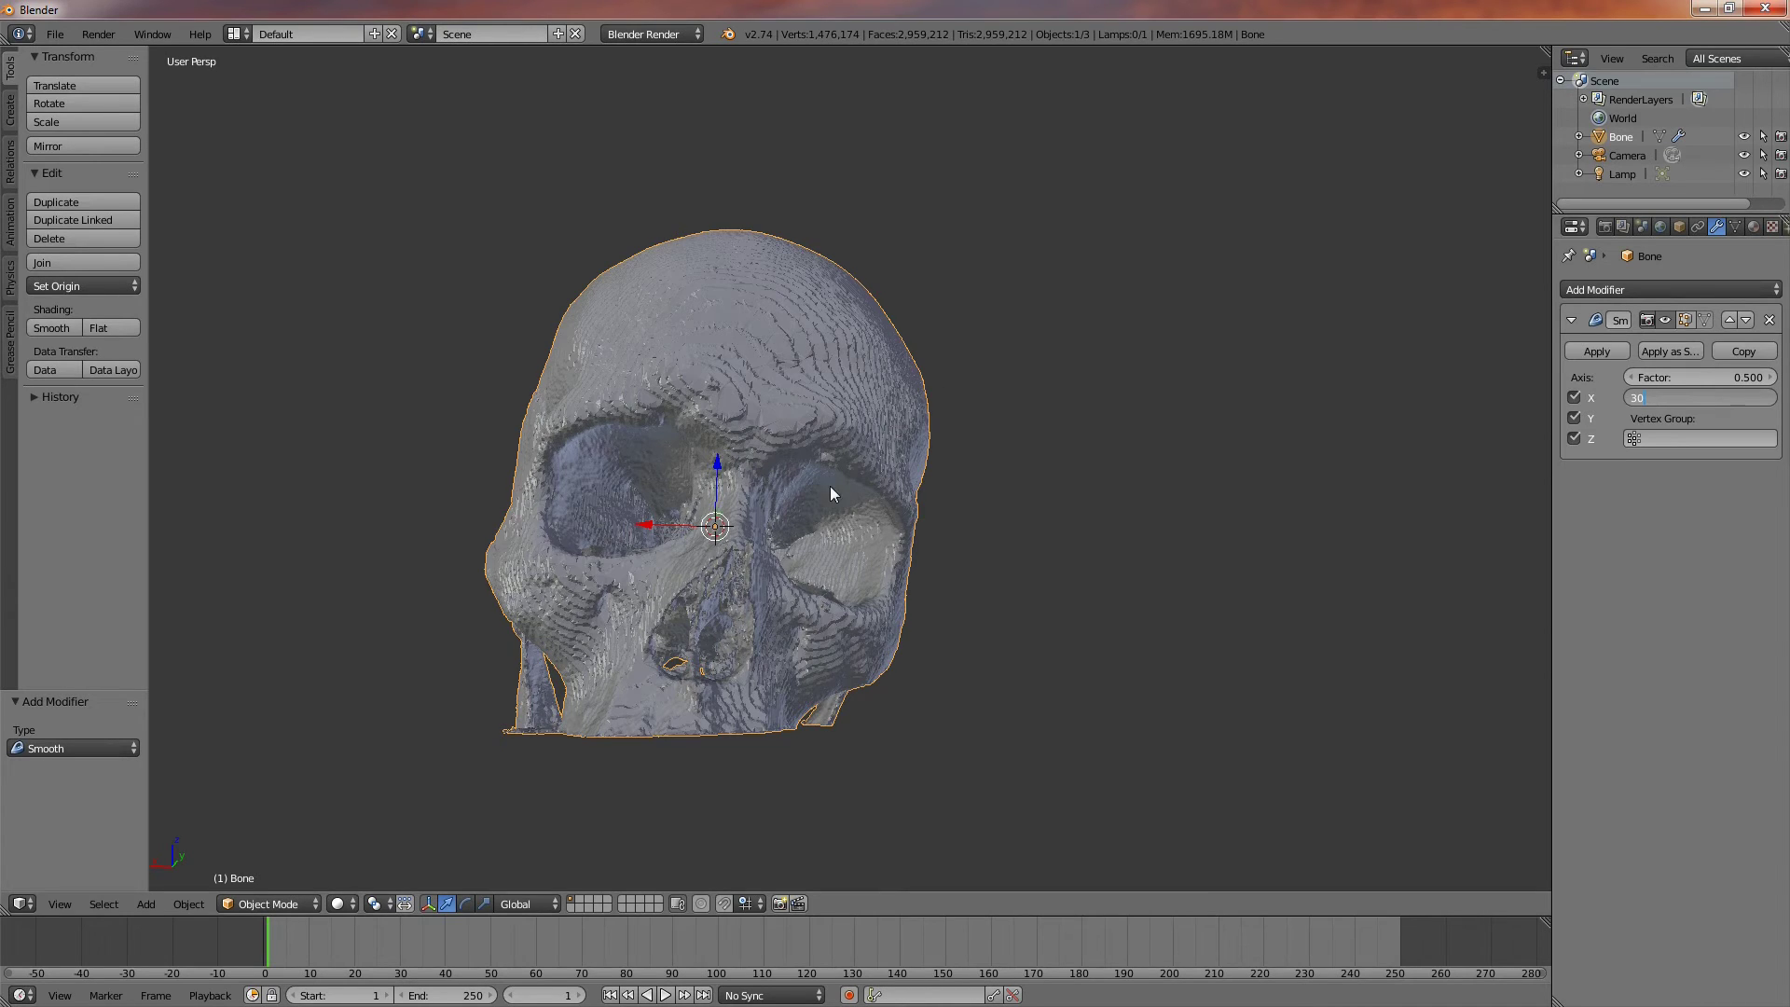
key(Return)
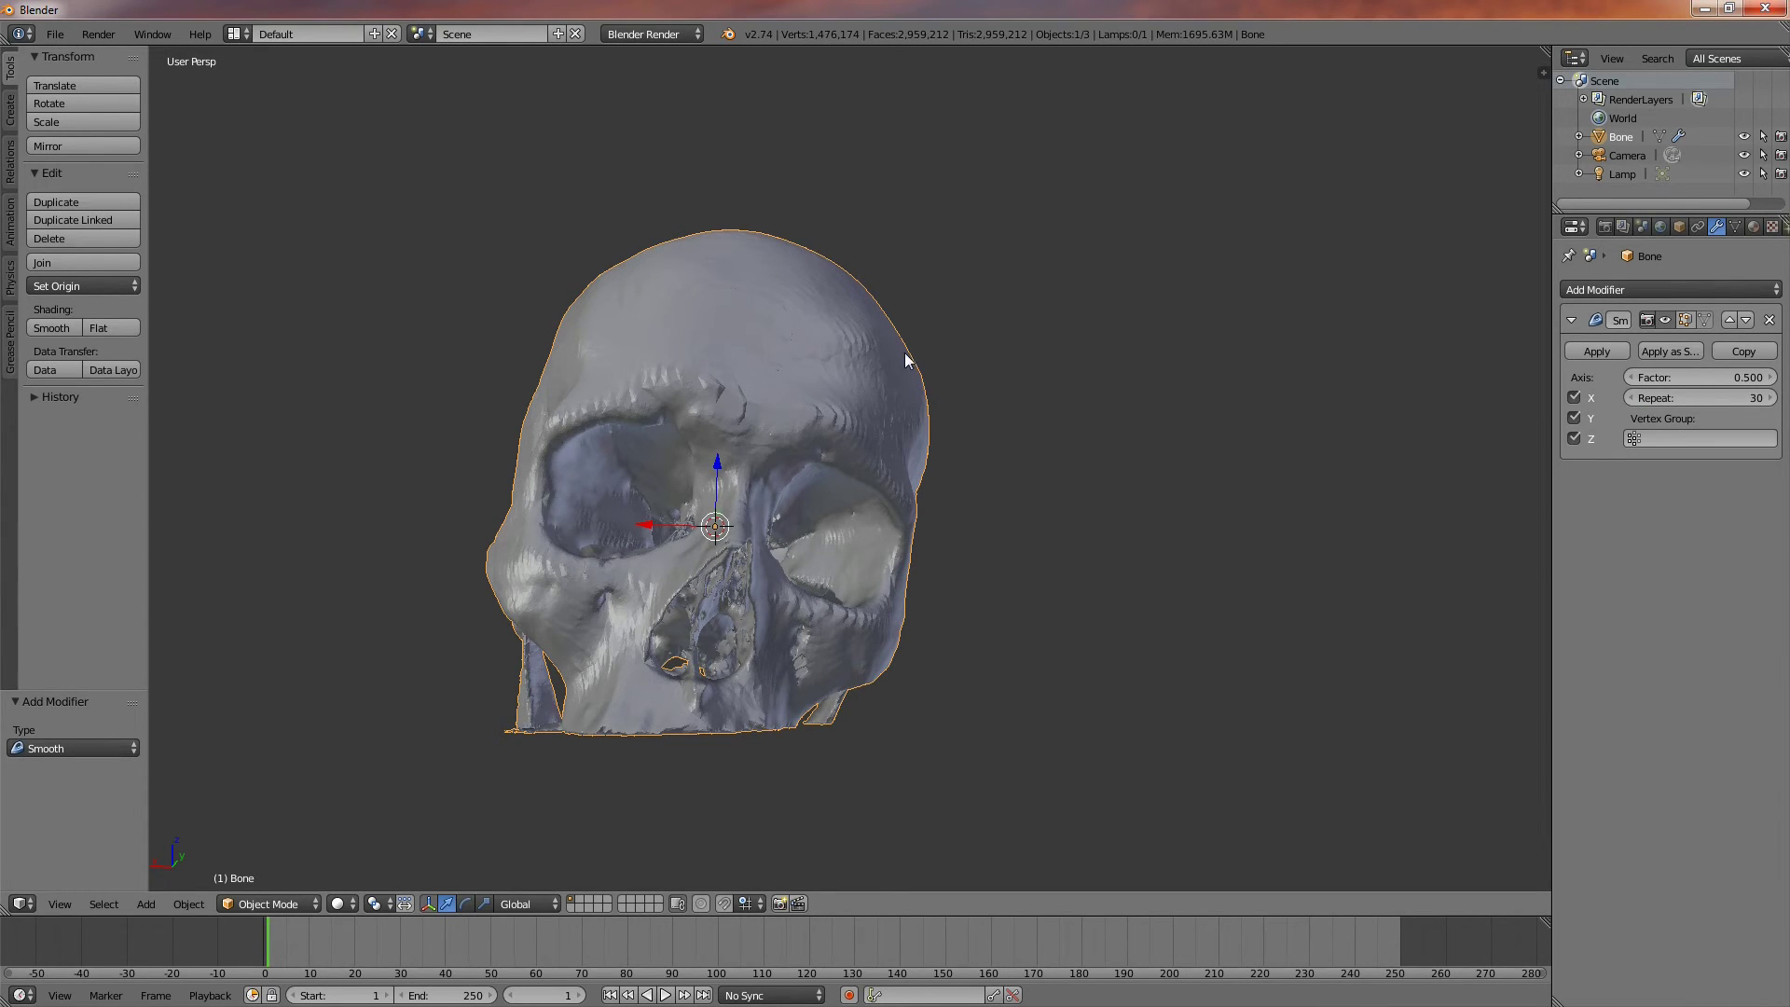
middle_drag(828, 519, 746, 524)
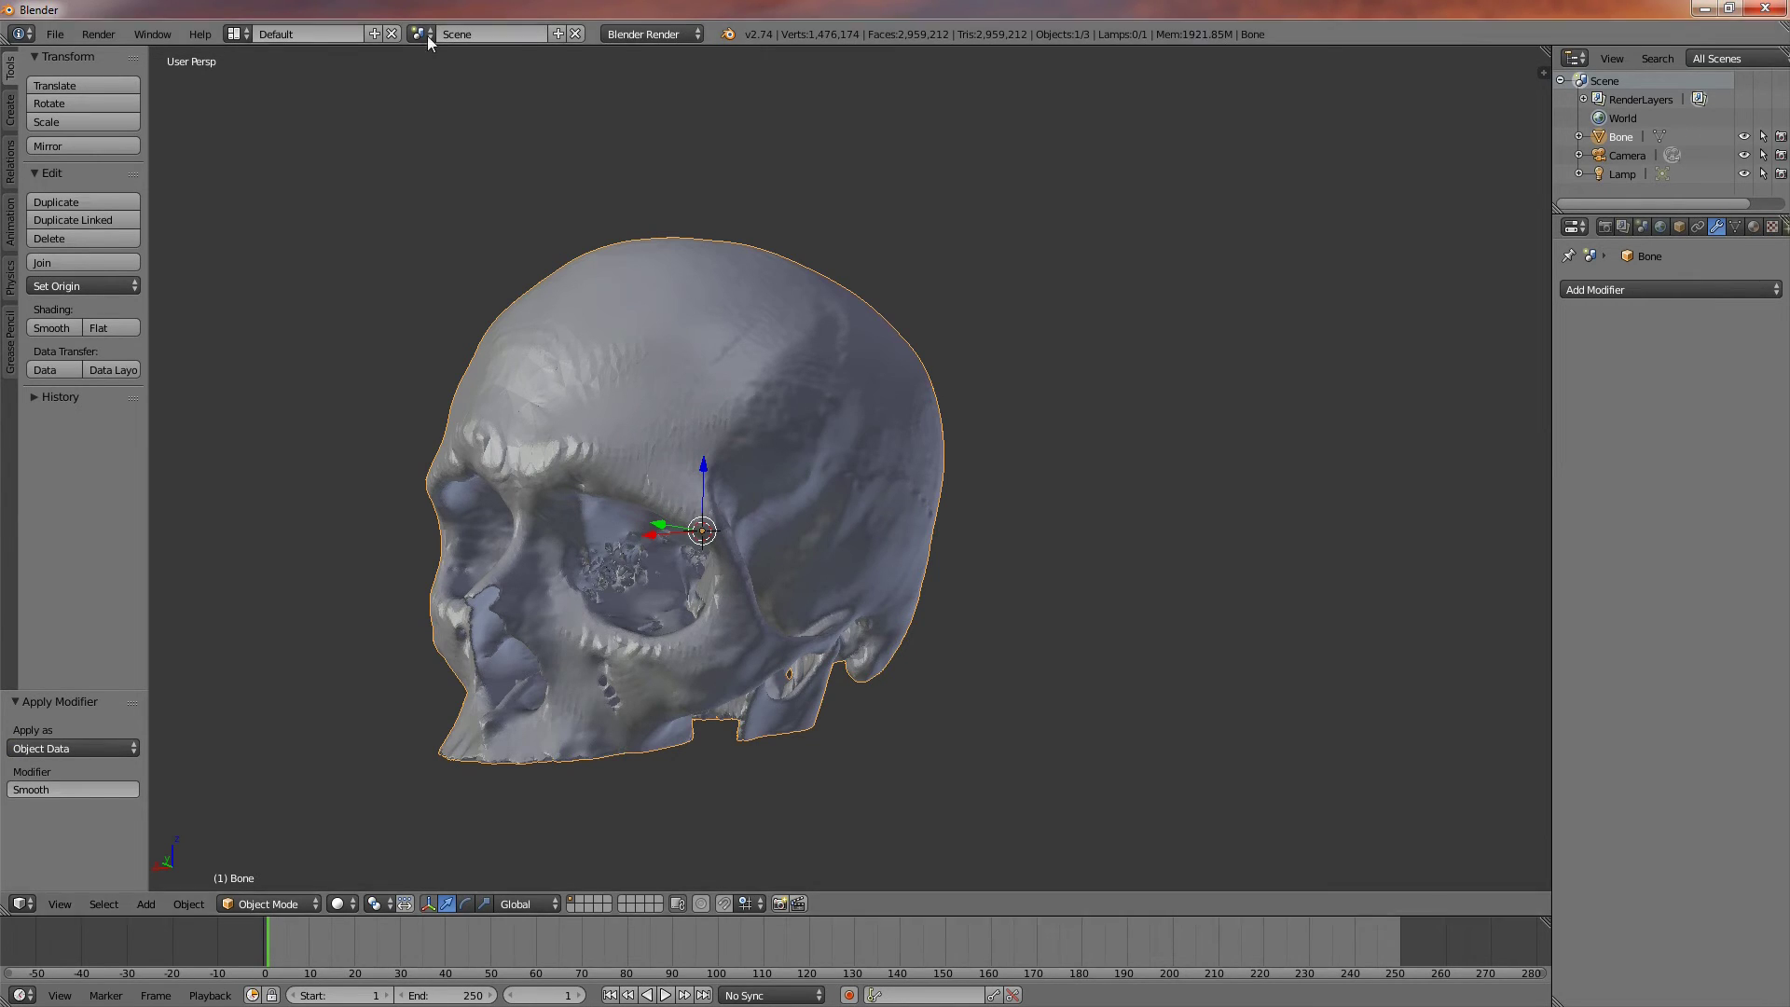
- Export the smoothed skull as an STL file named bone smoothed.stl in the tutorial folder
click(57, 37)
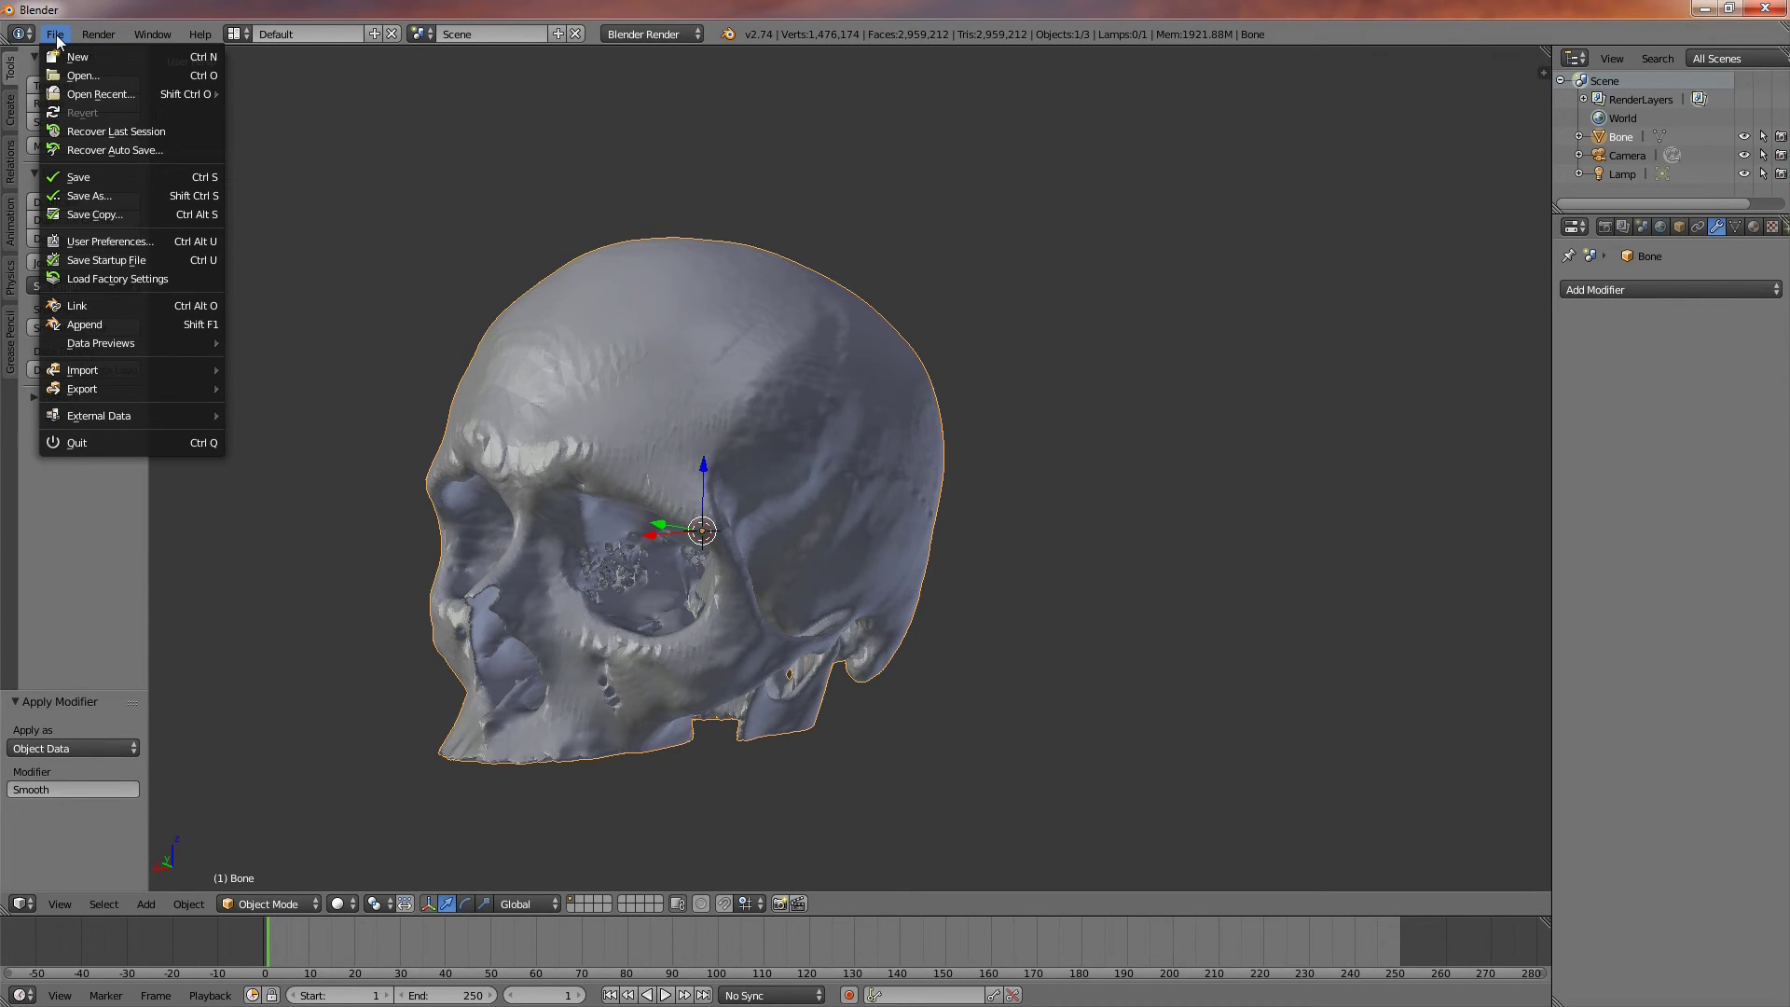
mouse_move(94, 391)
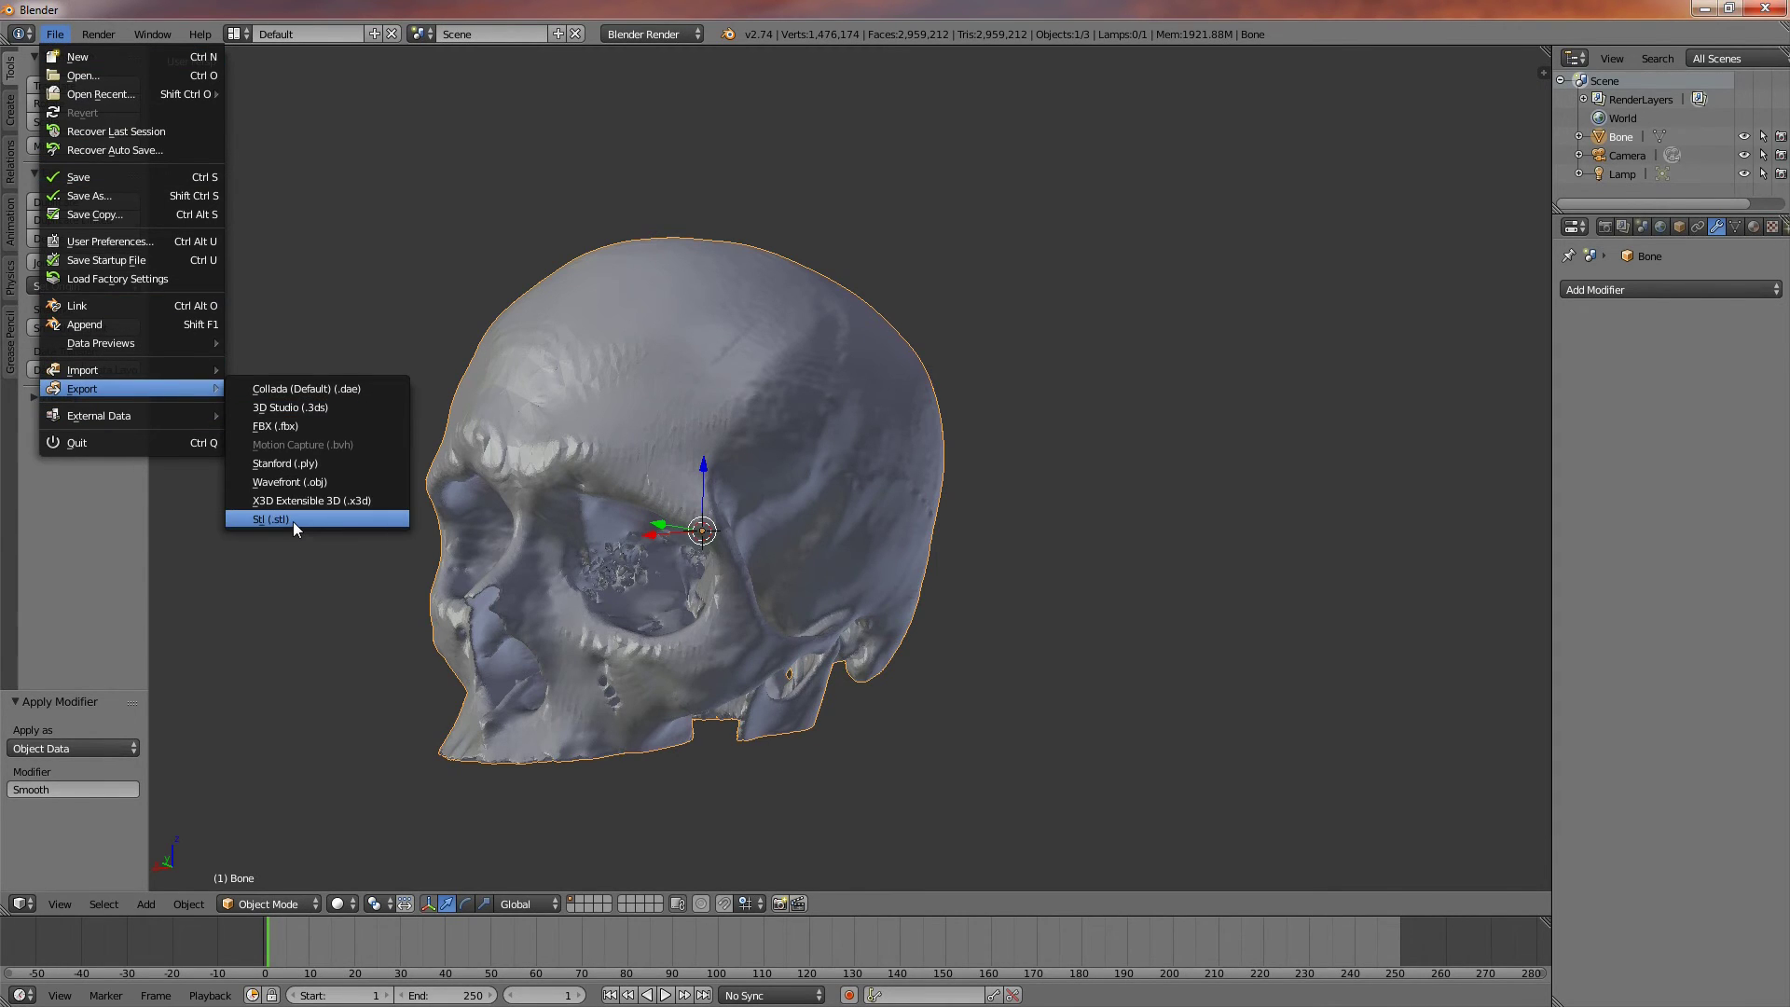
click(294, 525)
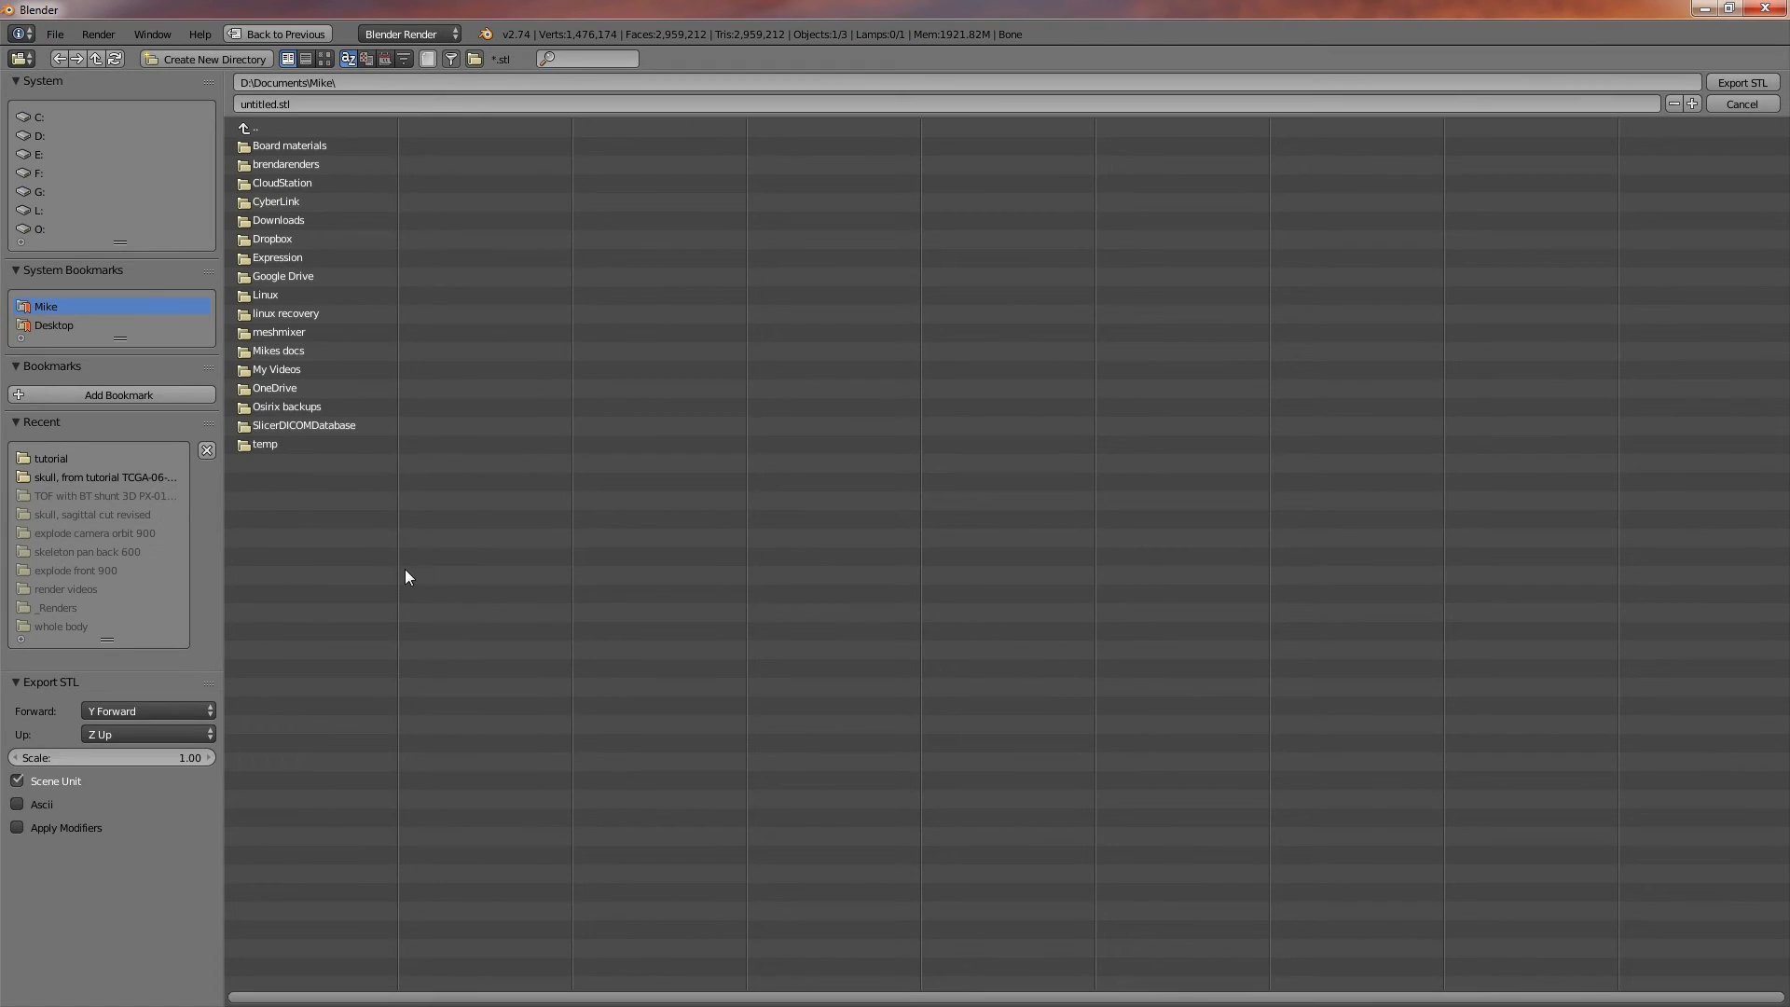
click(39, 461)
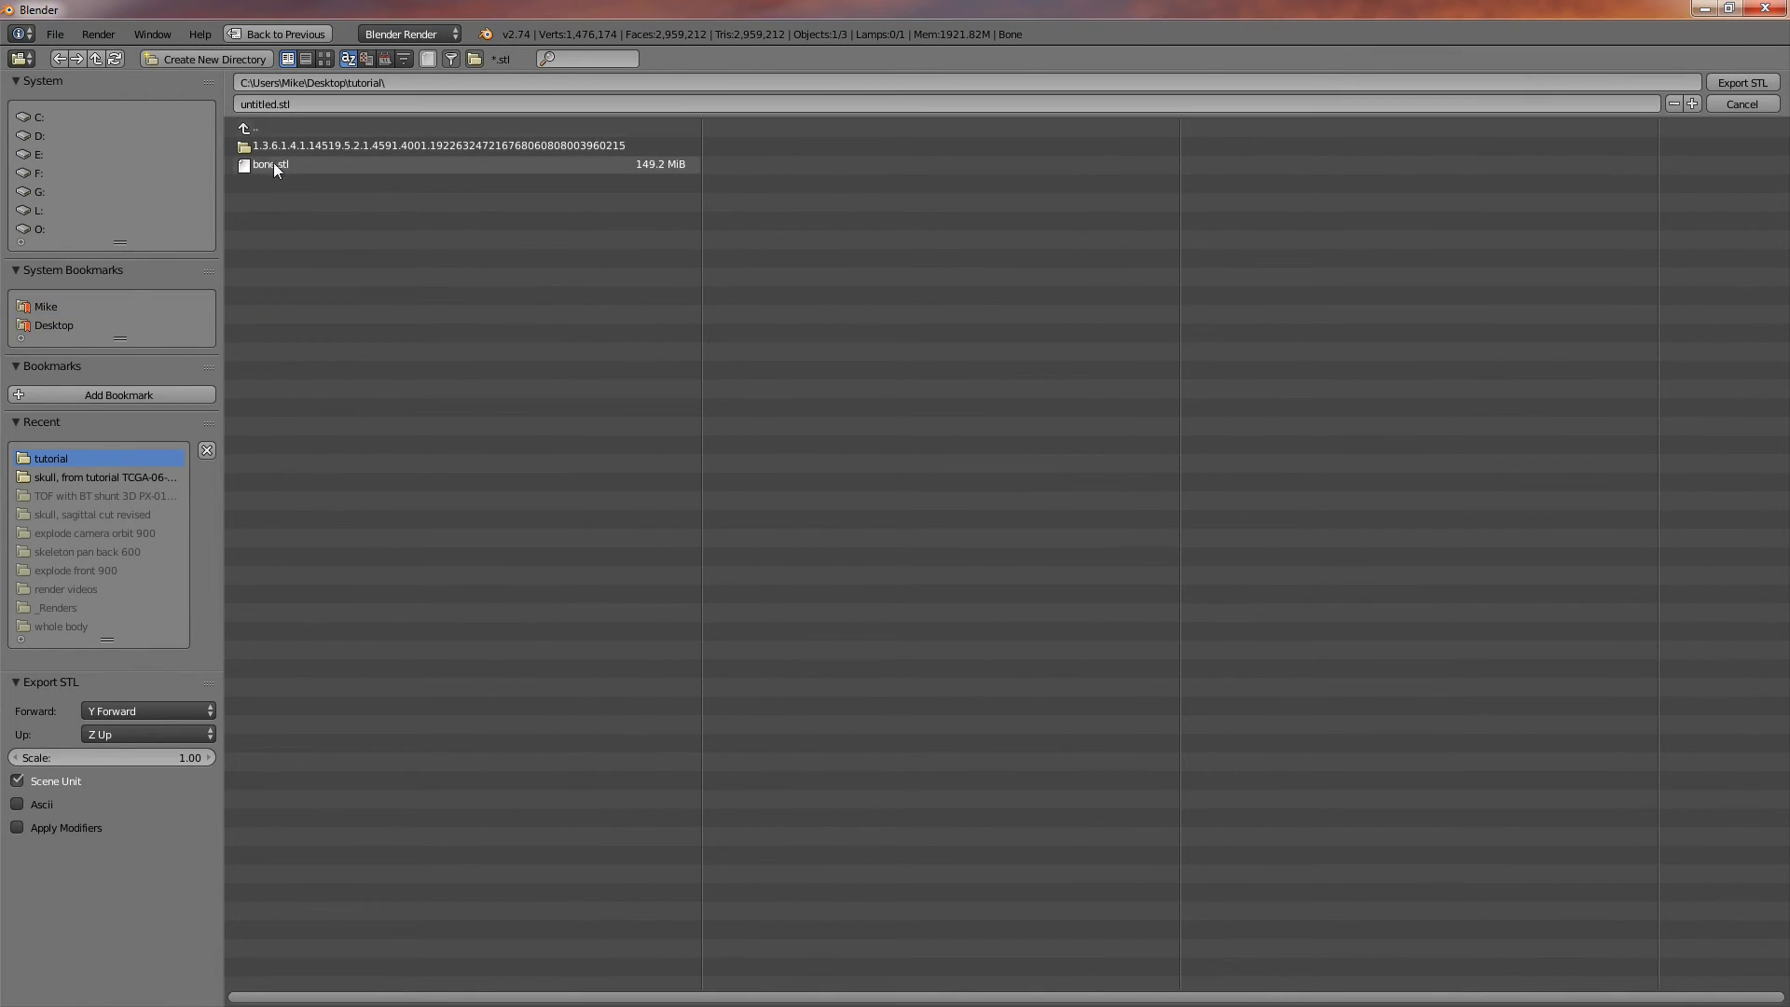
click(276, 105)
text(bone smoothed)
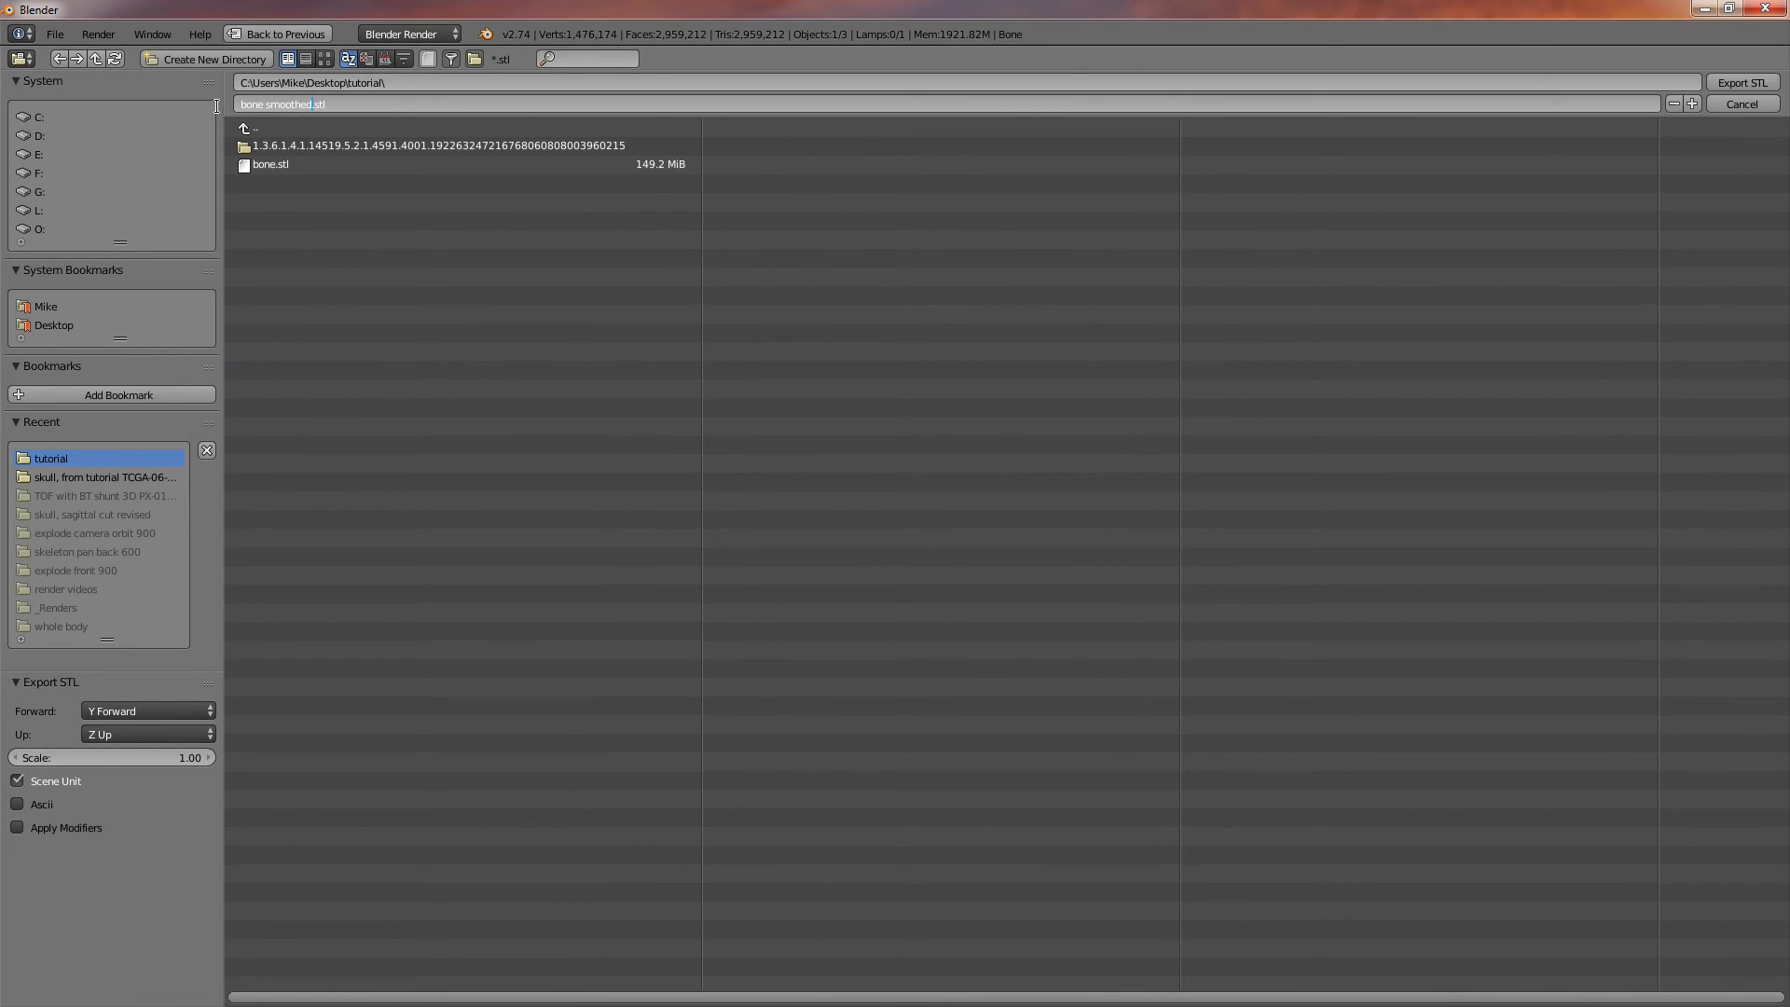
click(1735, 87)
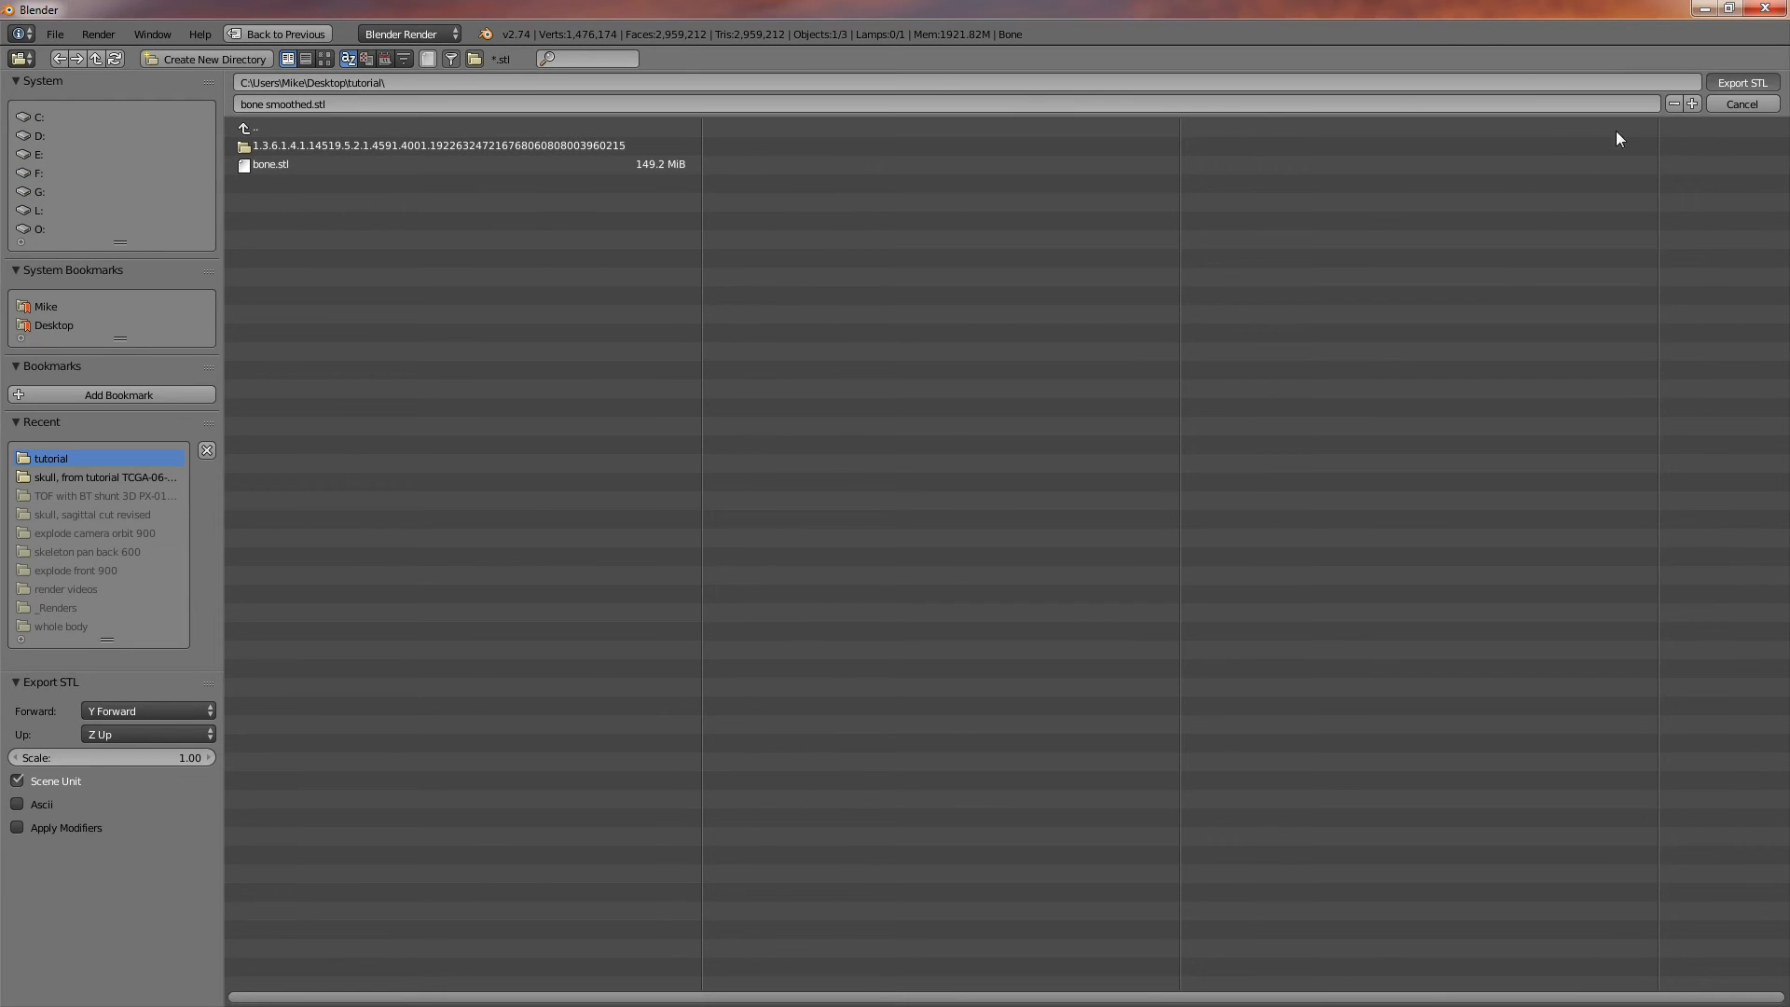
key(Return)
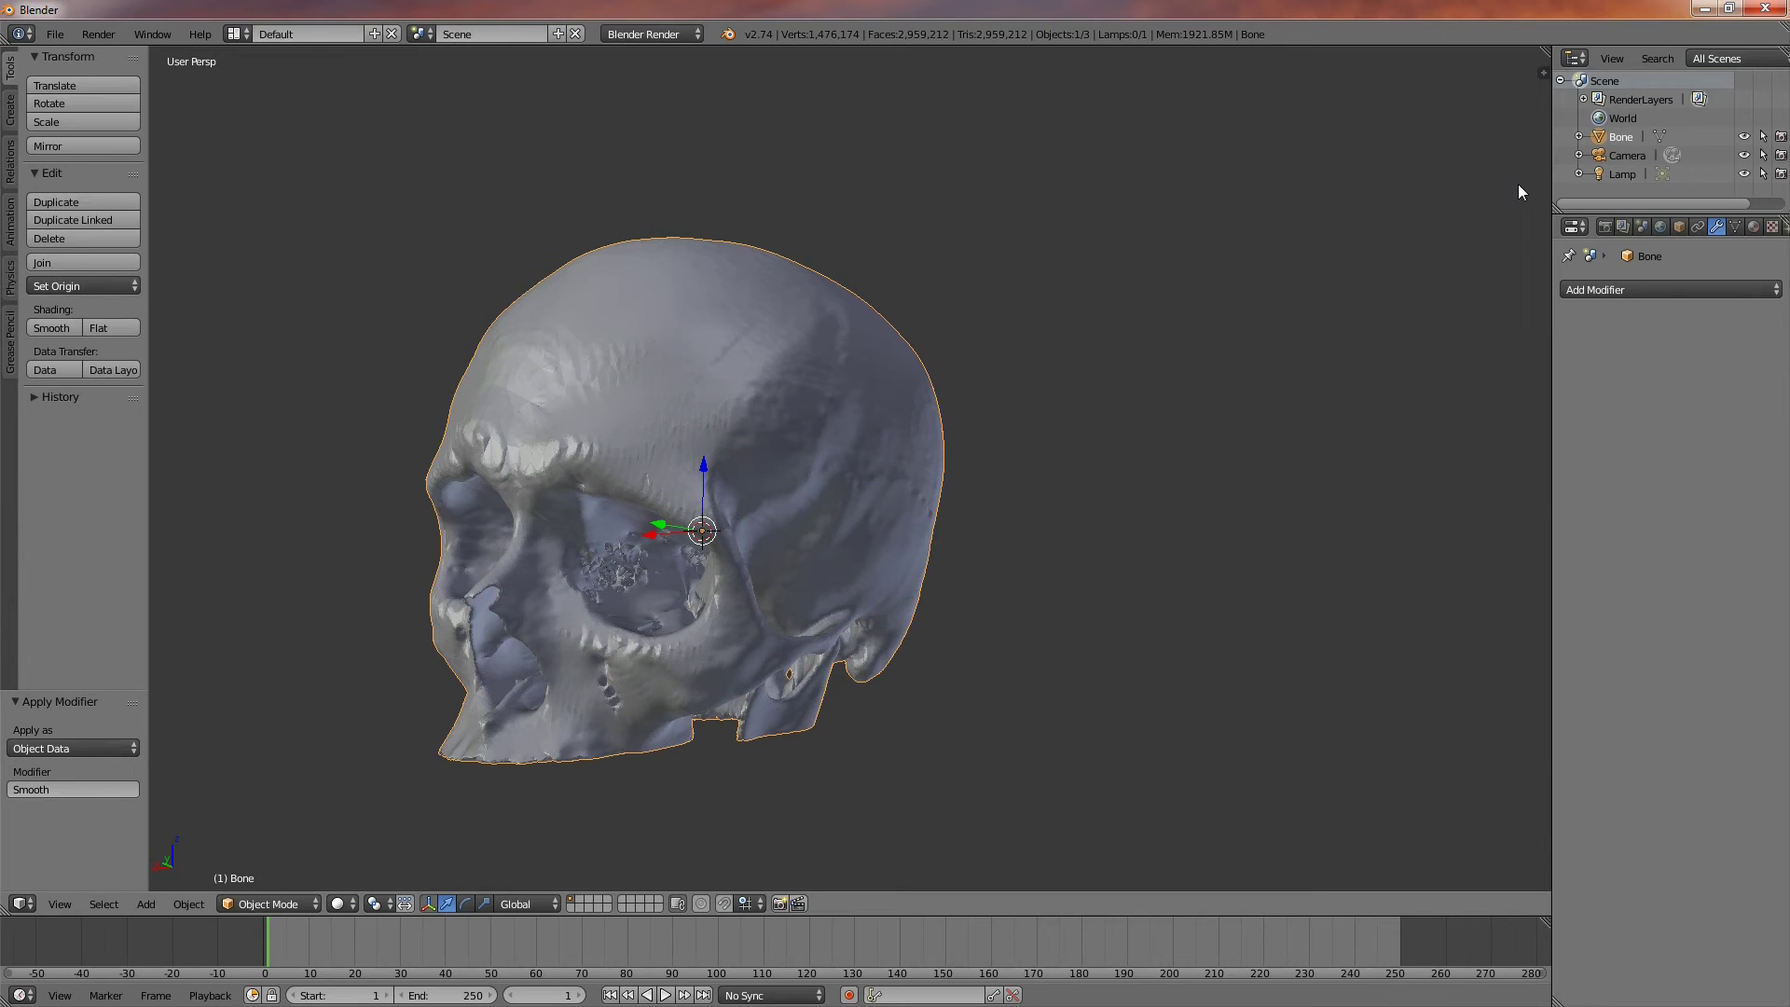
- Restore Blender to a smaller window beside the tutorial folder and quit it without saving the scene
click(1727, 9)
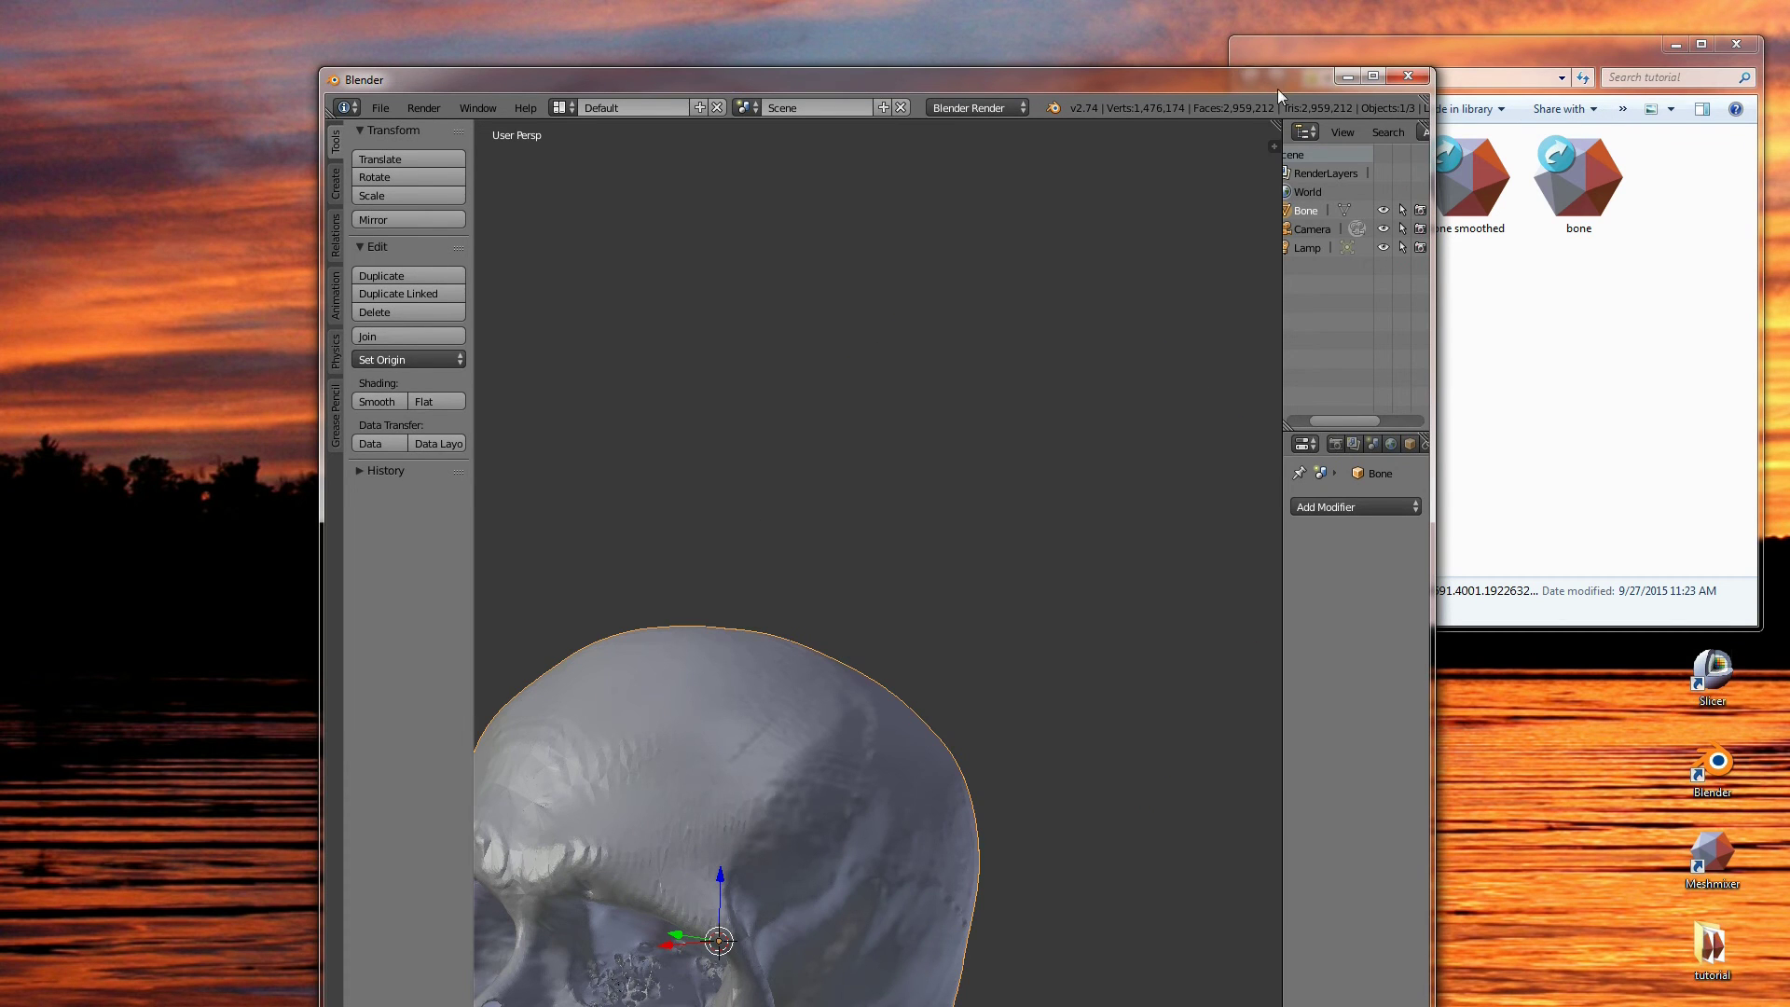
drag(1282, 93, 1181, 60)
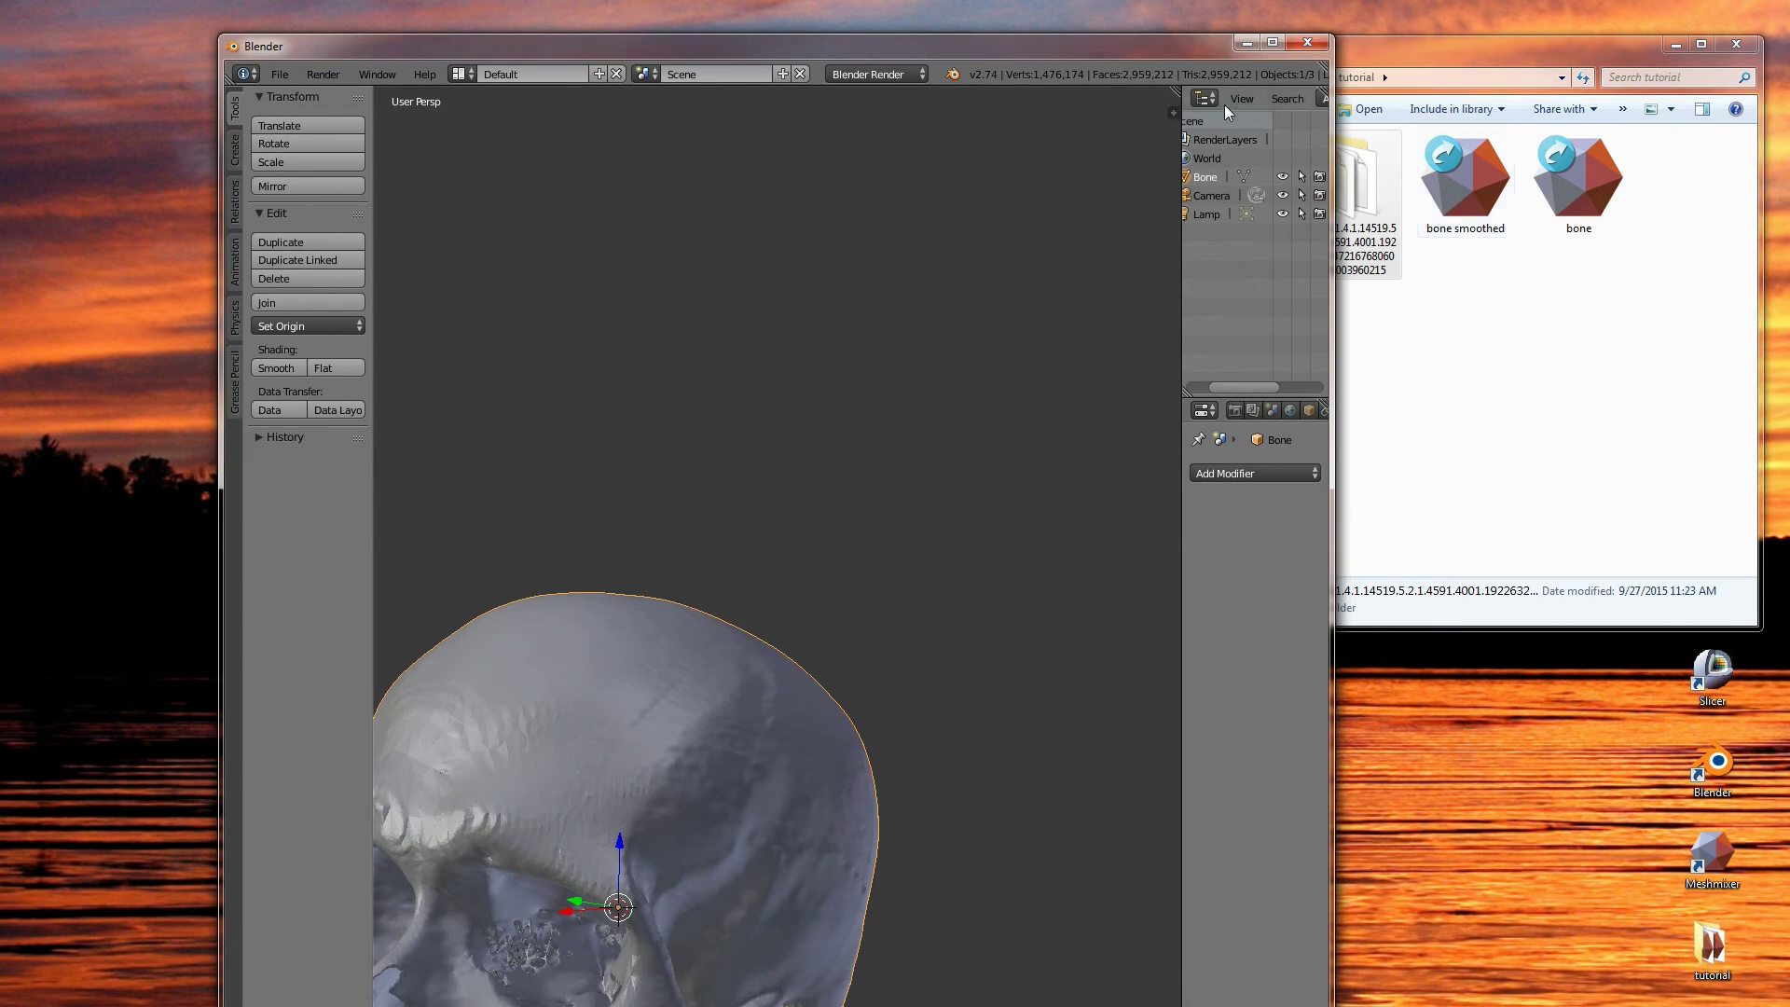
click(1308, 44)
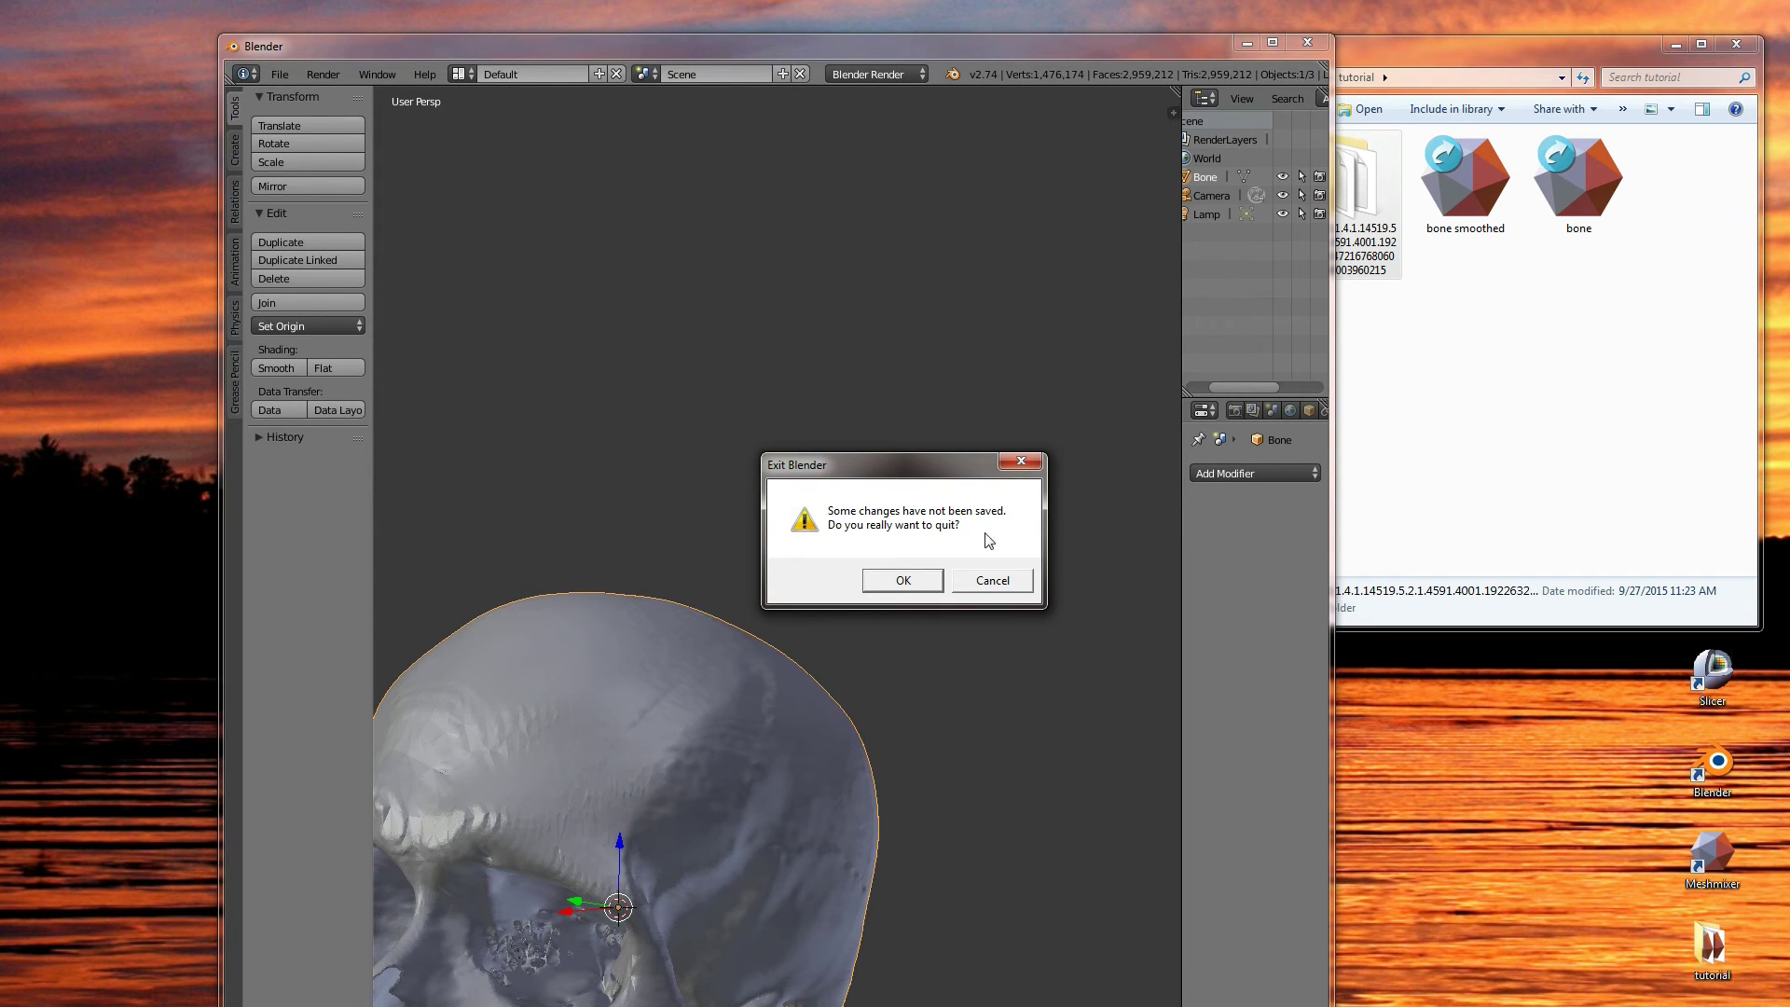
click(908, 585)
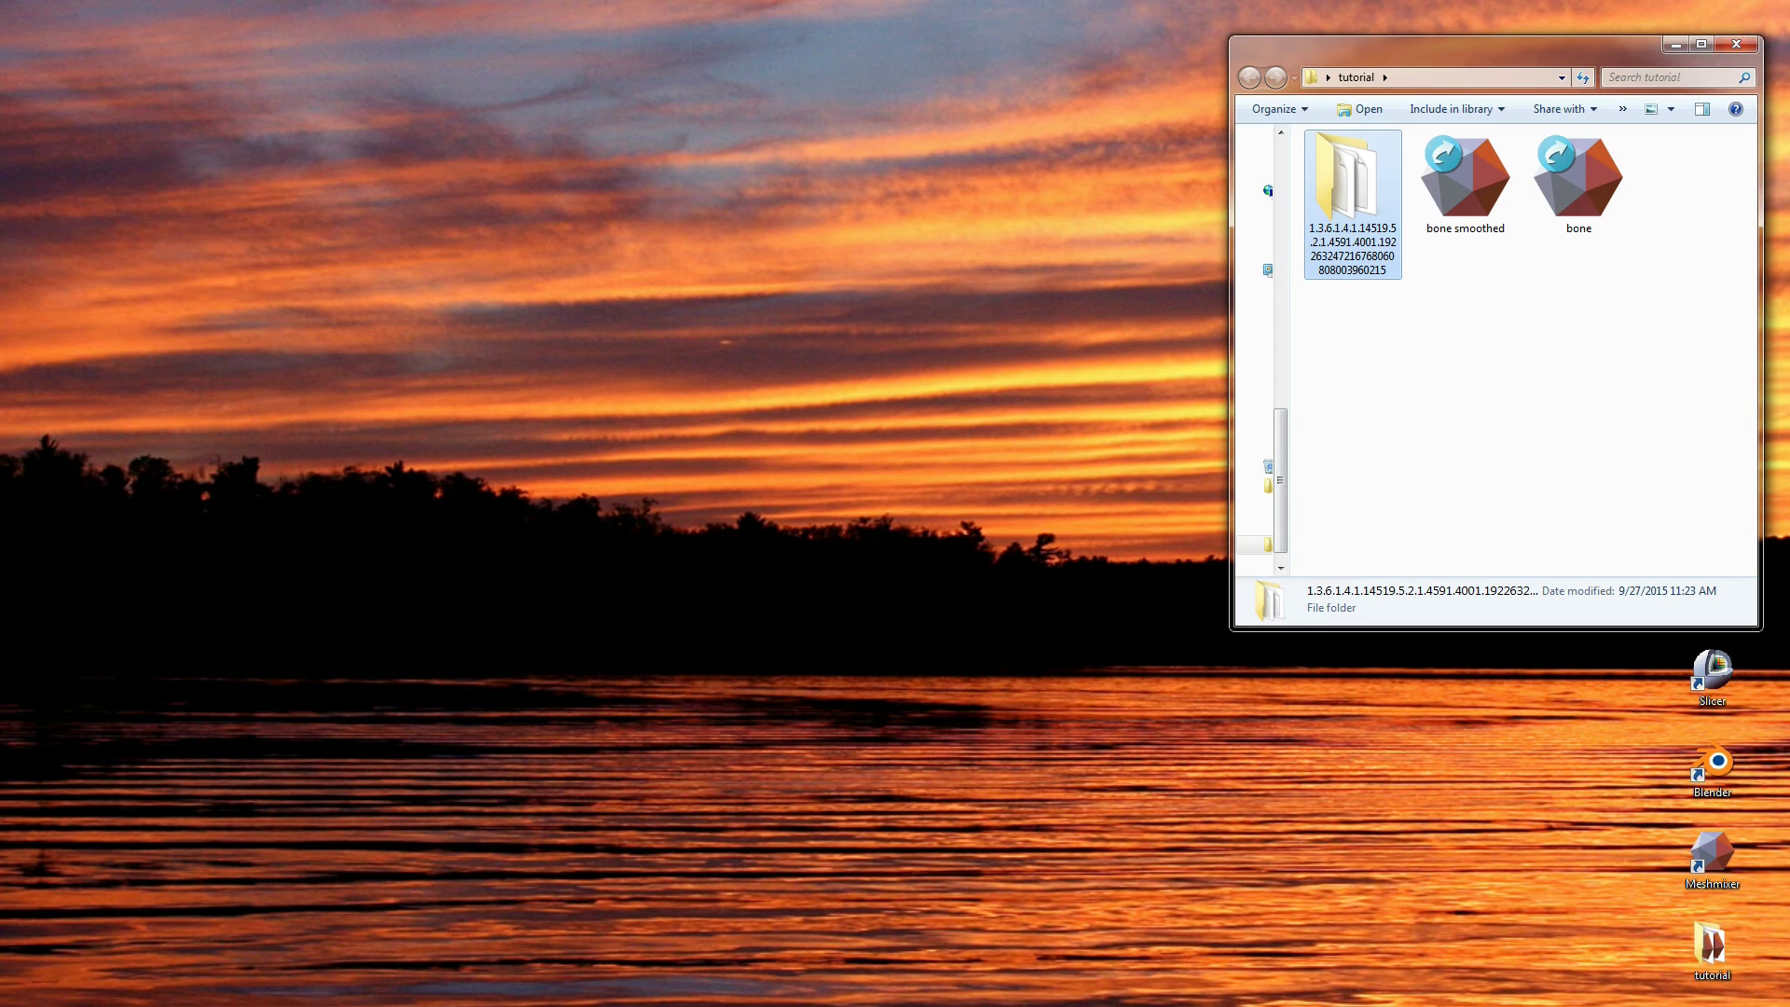
- Open Meshmixer and import the bone smoothed STL file from the tutorial folder
double_click(1698, 849)
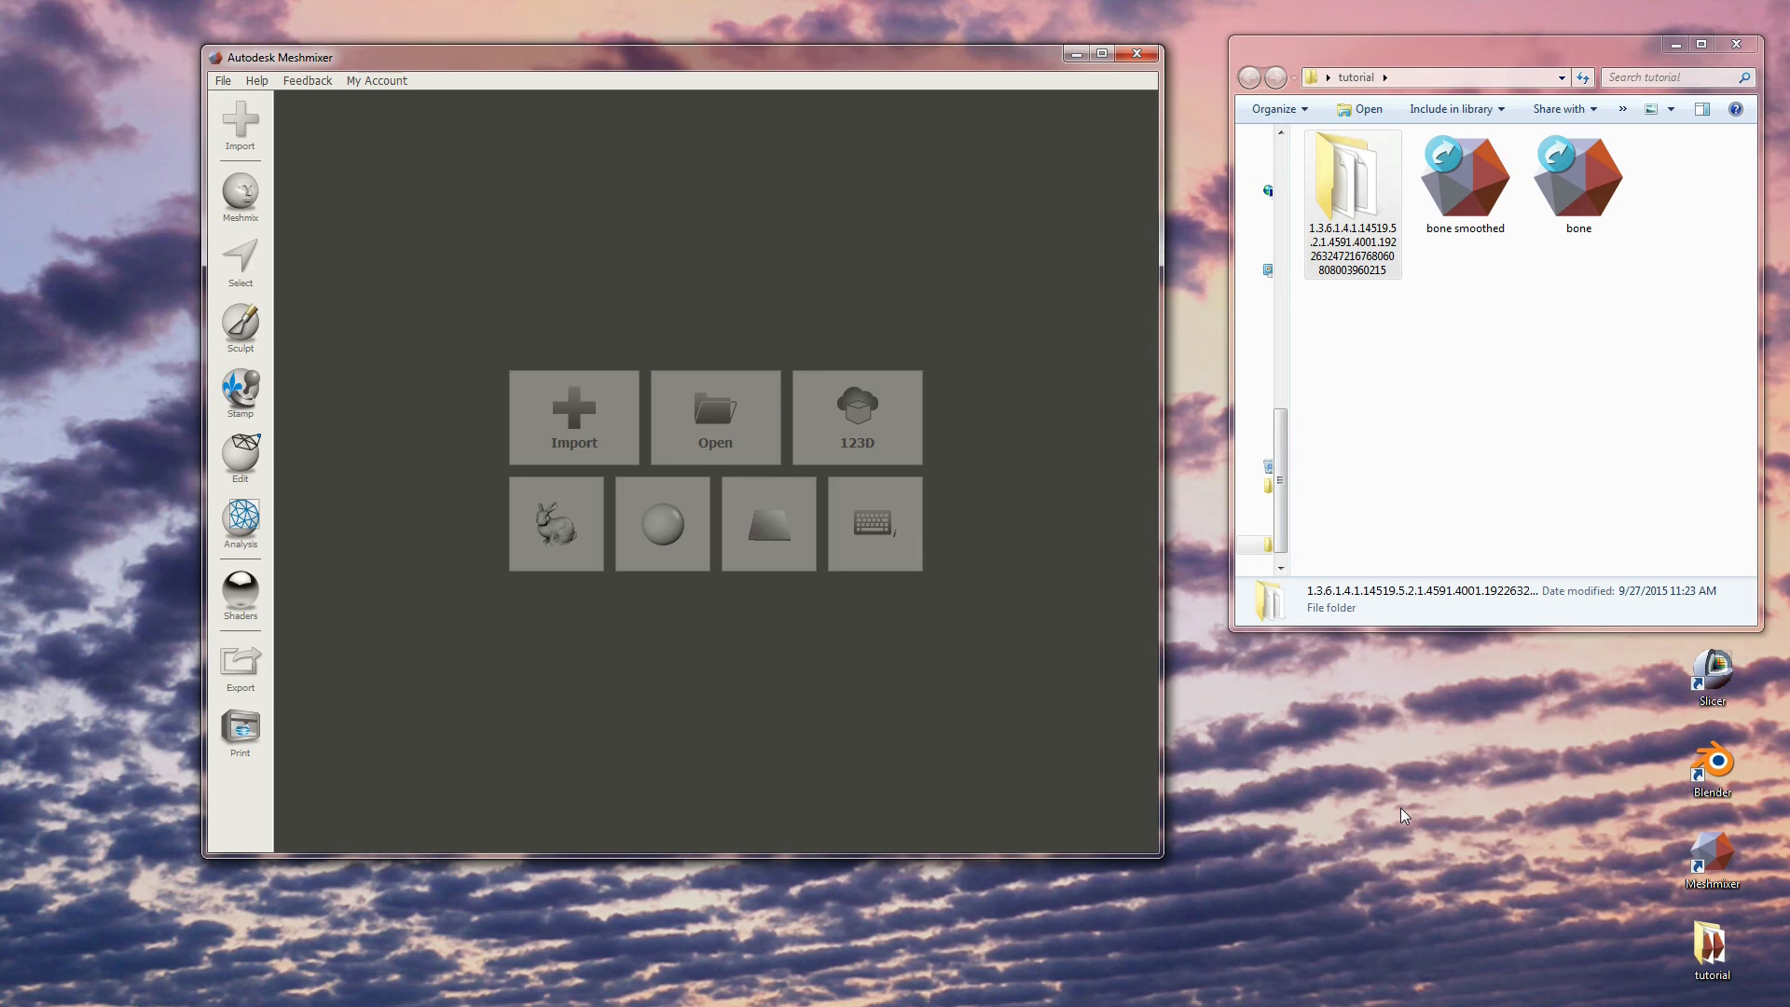
mouse_move(469, 62)
mouse_down()
mouse_move(503, 64)
mouse_move(478, 53)
mouse_up()
click(607, 407)
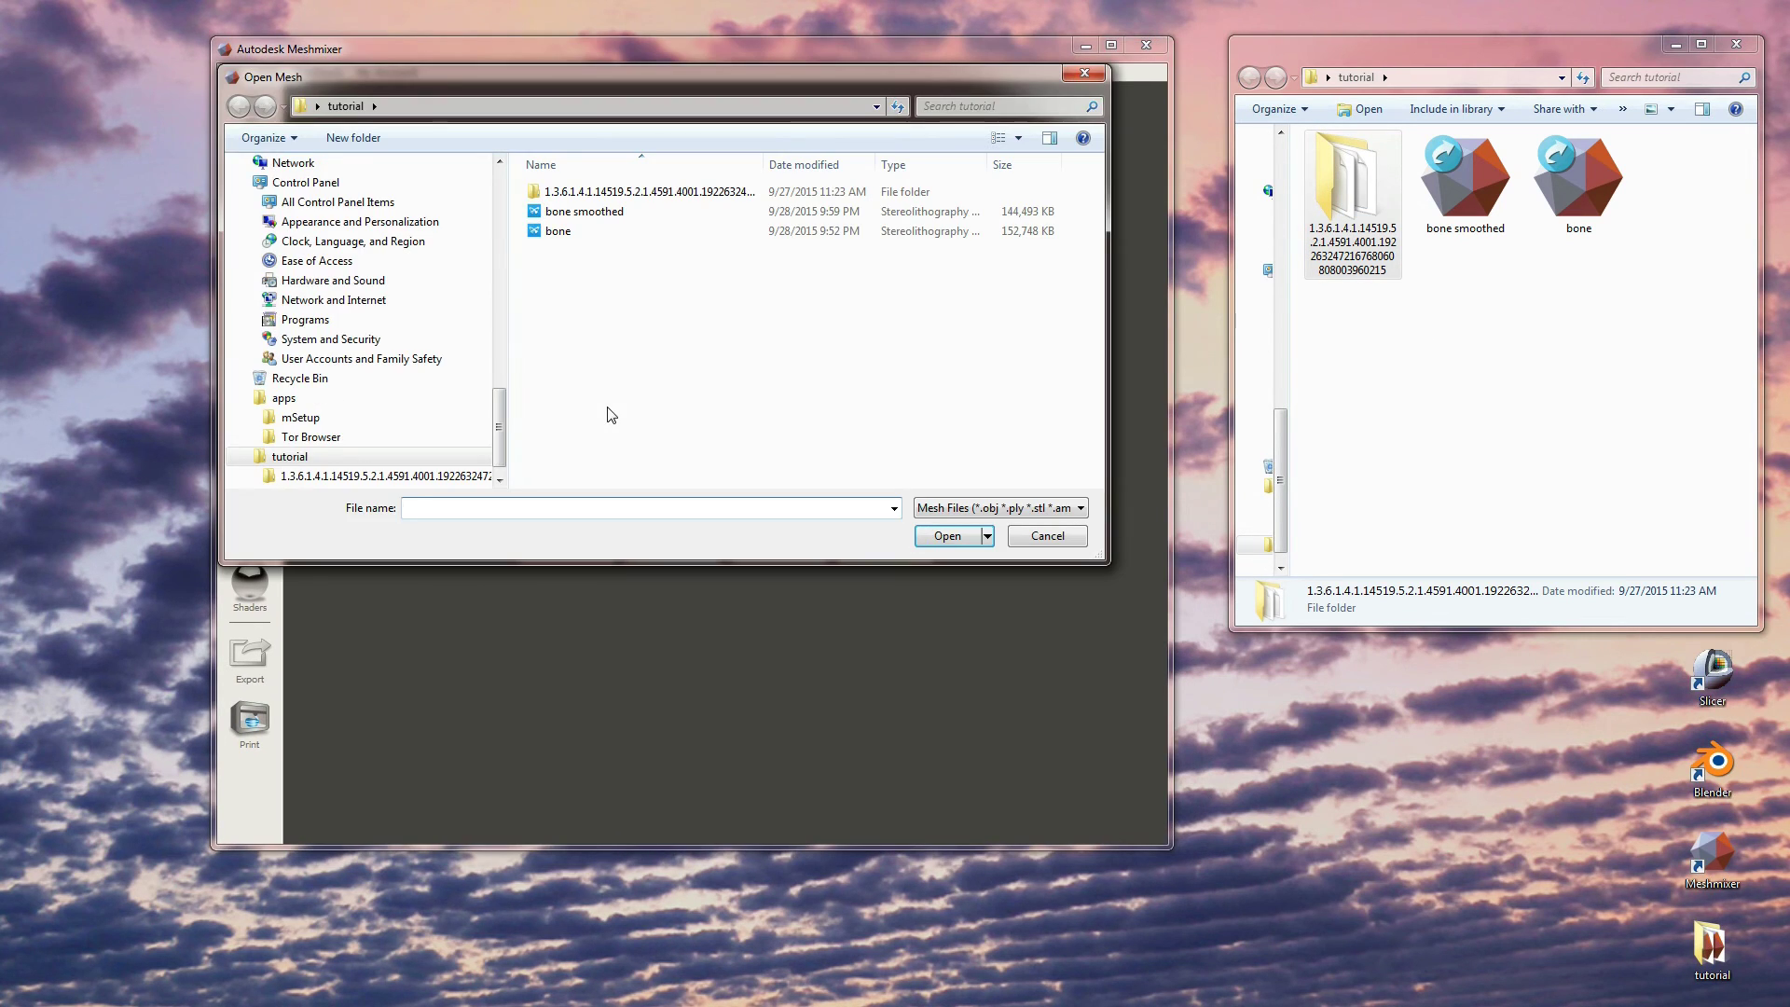
click(585, 215)
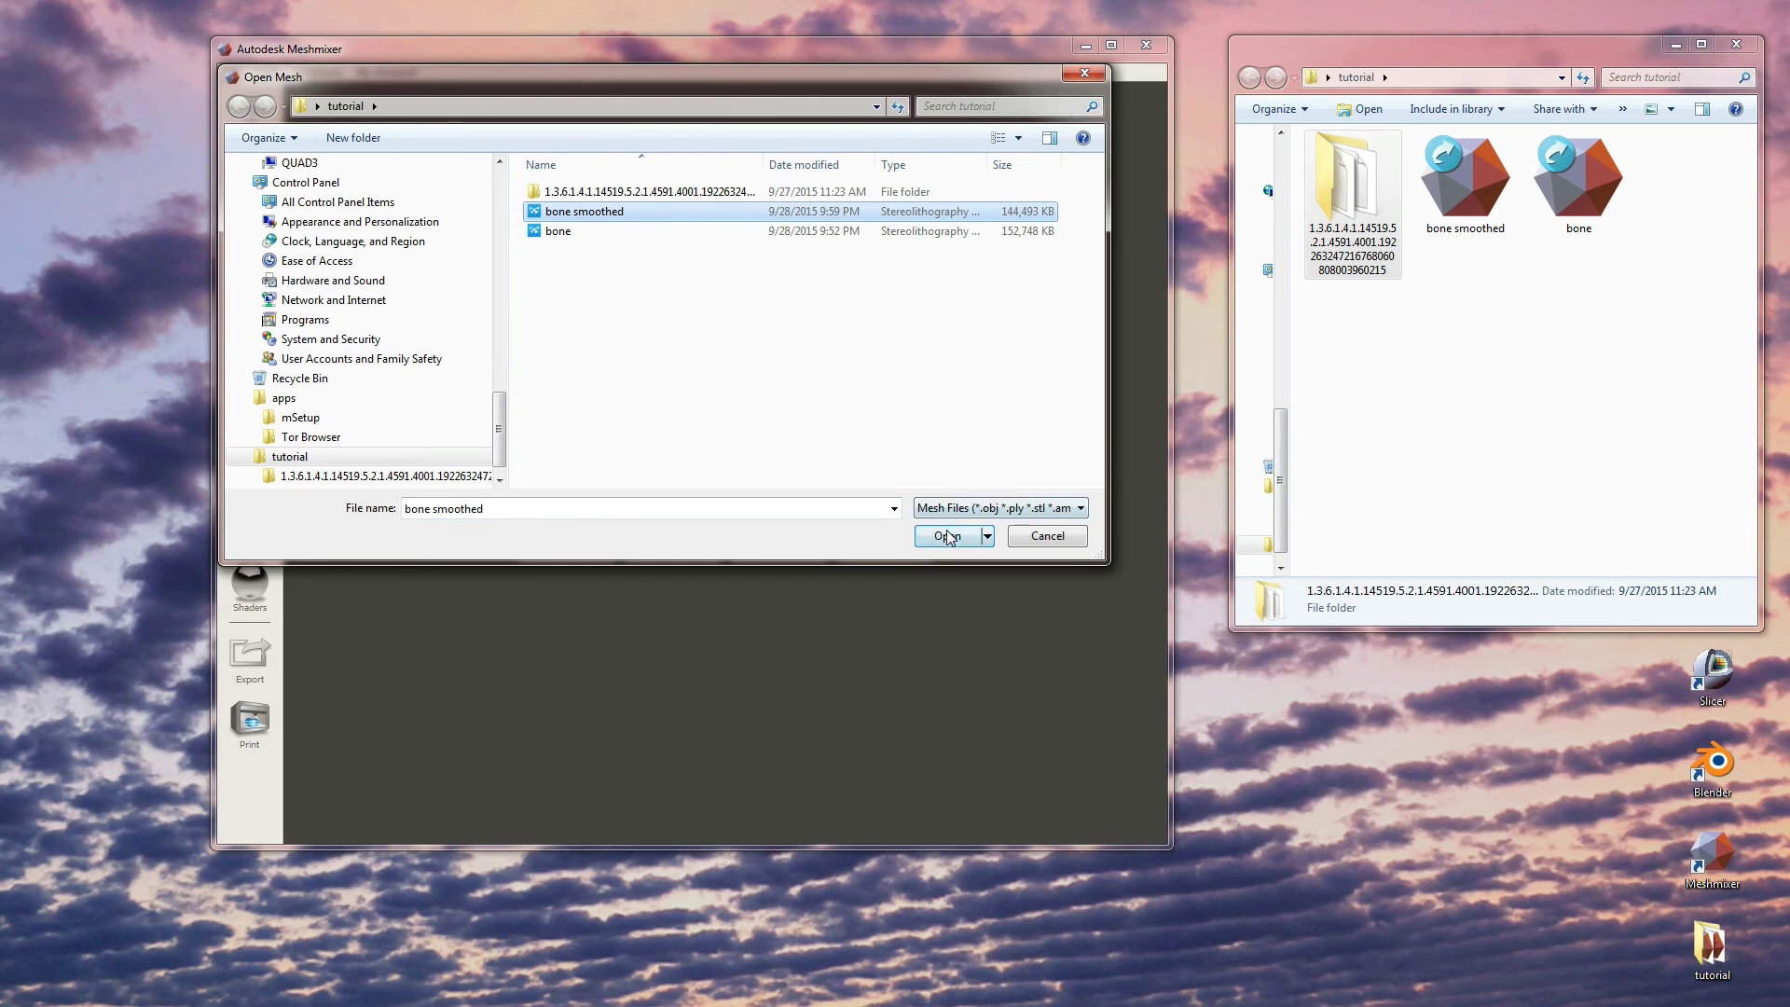
click(947, 537)
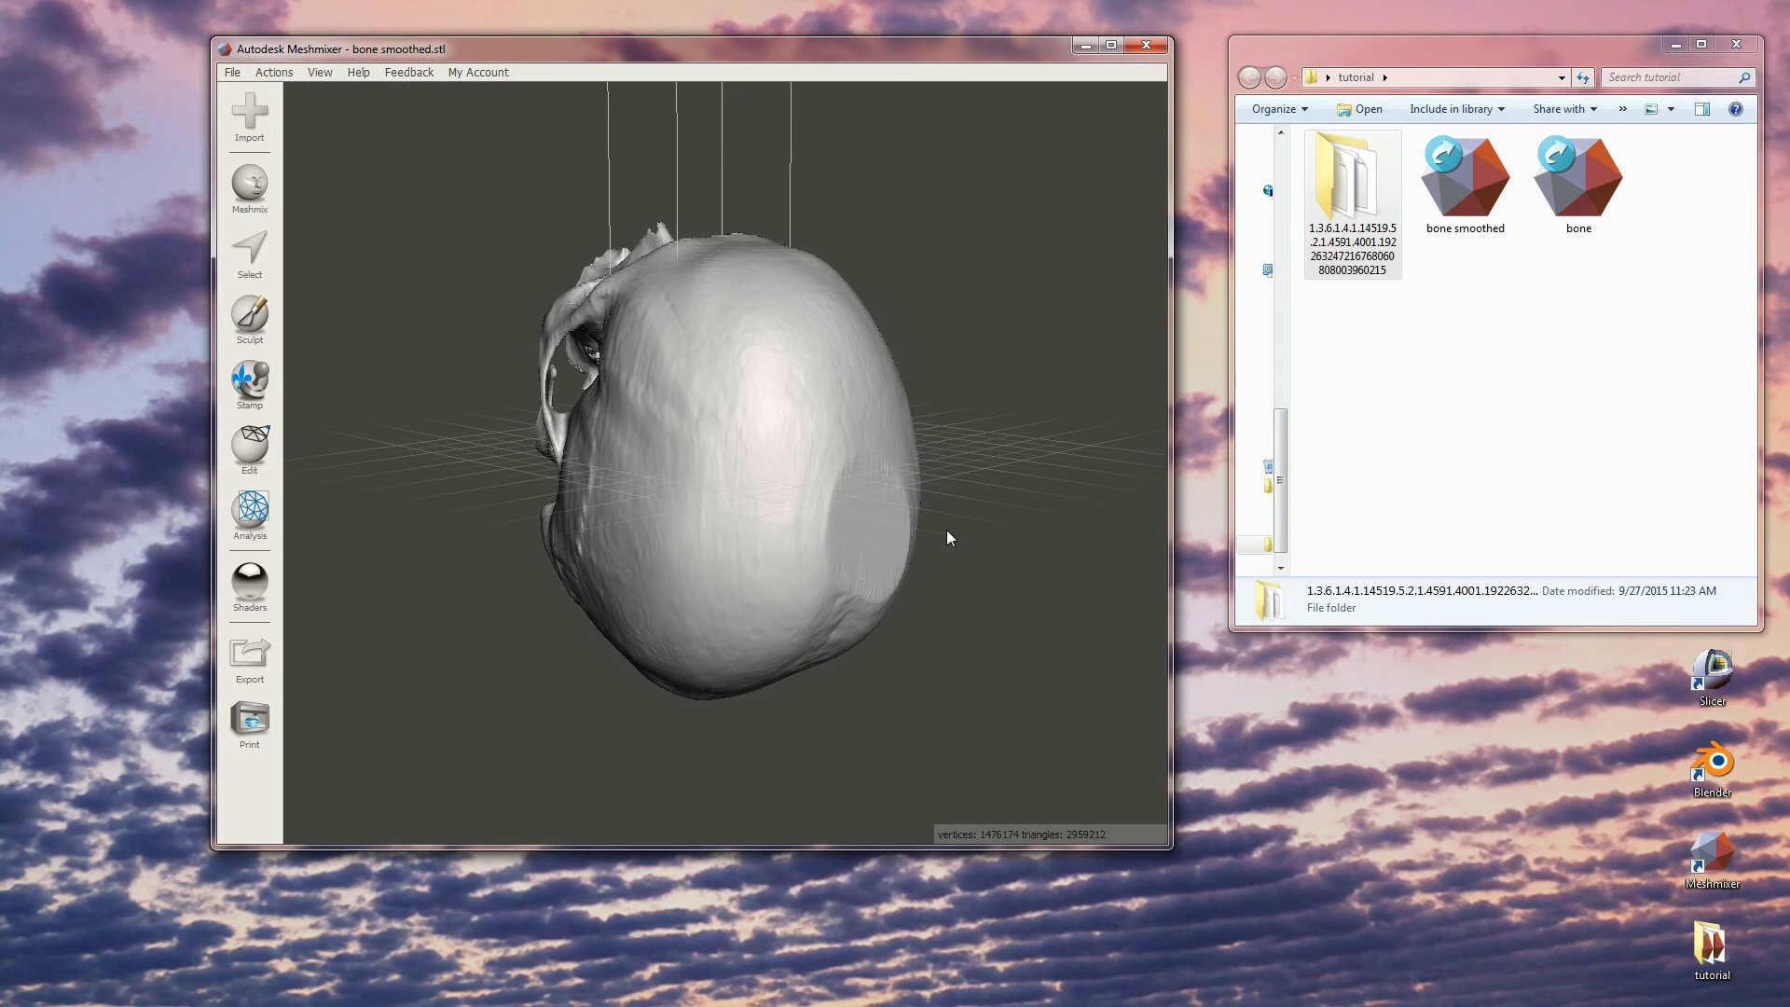
- Check the imported skull mesh for defects with the Inspector analysis and close Meshmixer
right_drag(589, 427, 735, 584)
mouse_move(794, 524)
right_down()
mouse_move(718, 356)
mouse_move(860, 381)
mouse_move(800, 538)
right_up()
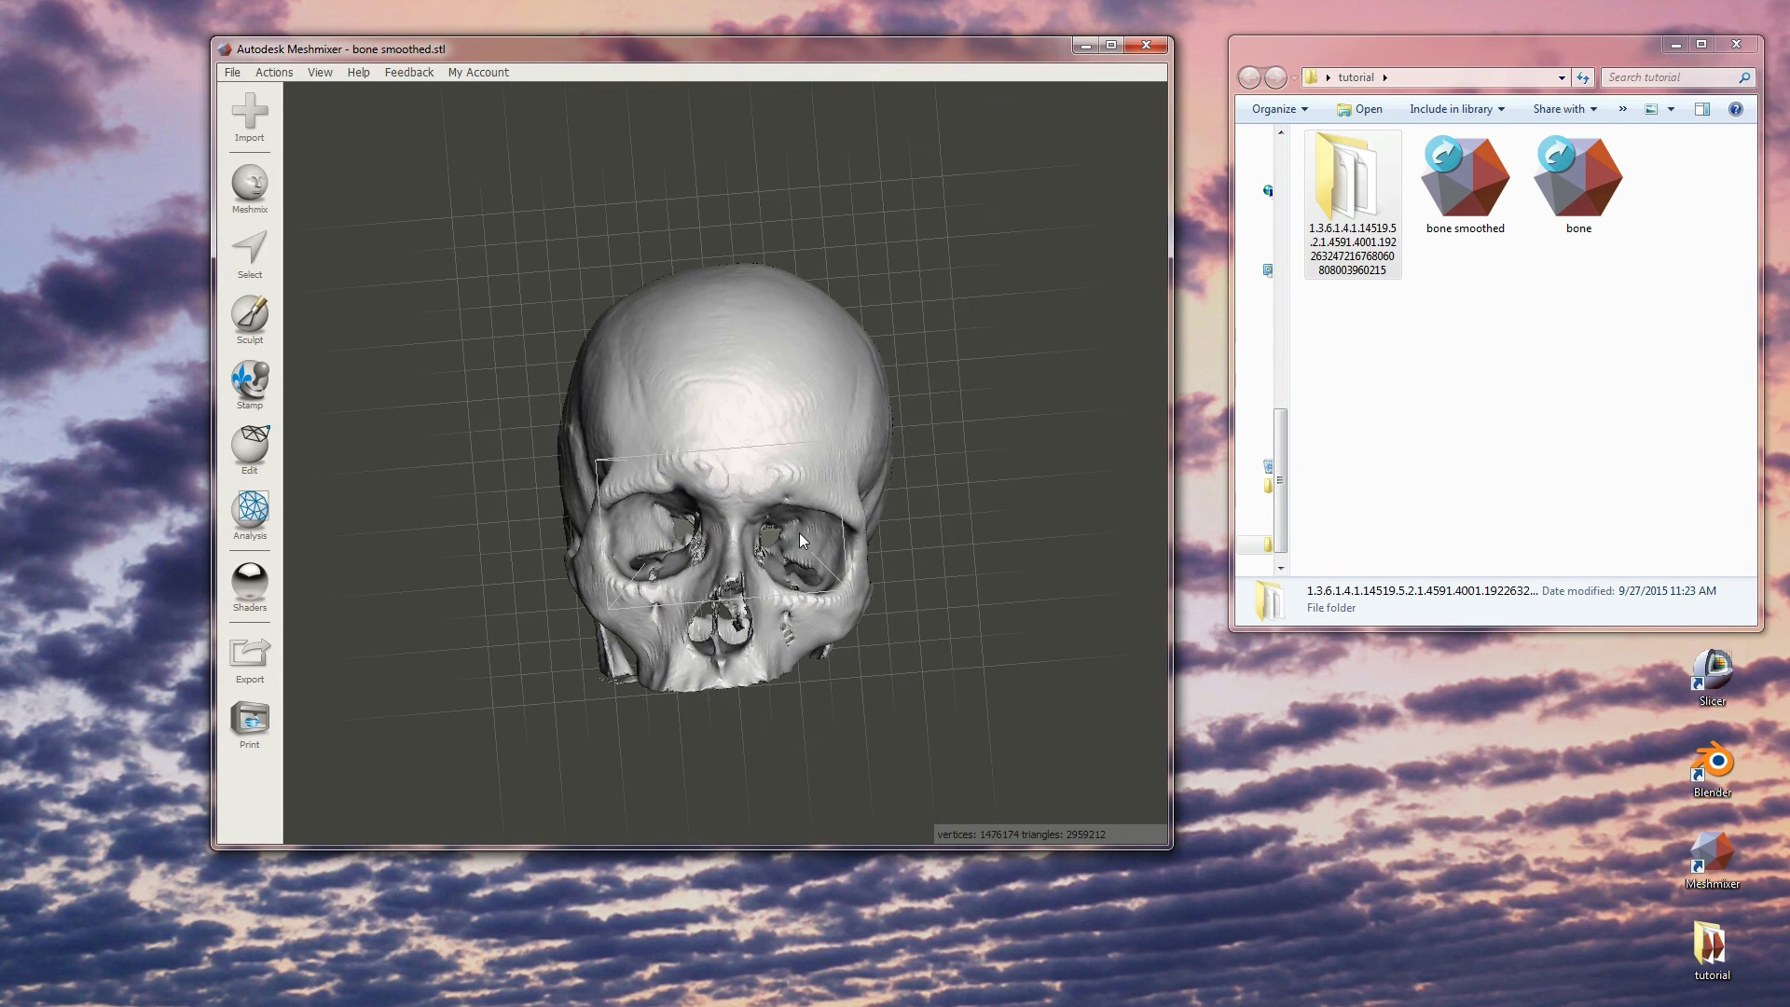
right_drag(772, 450, 737, 527)
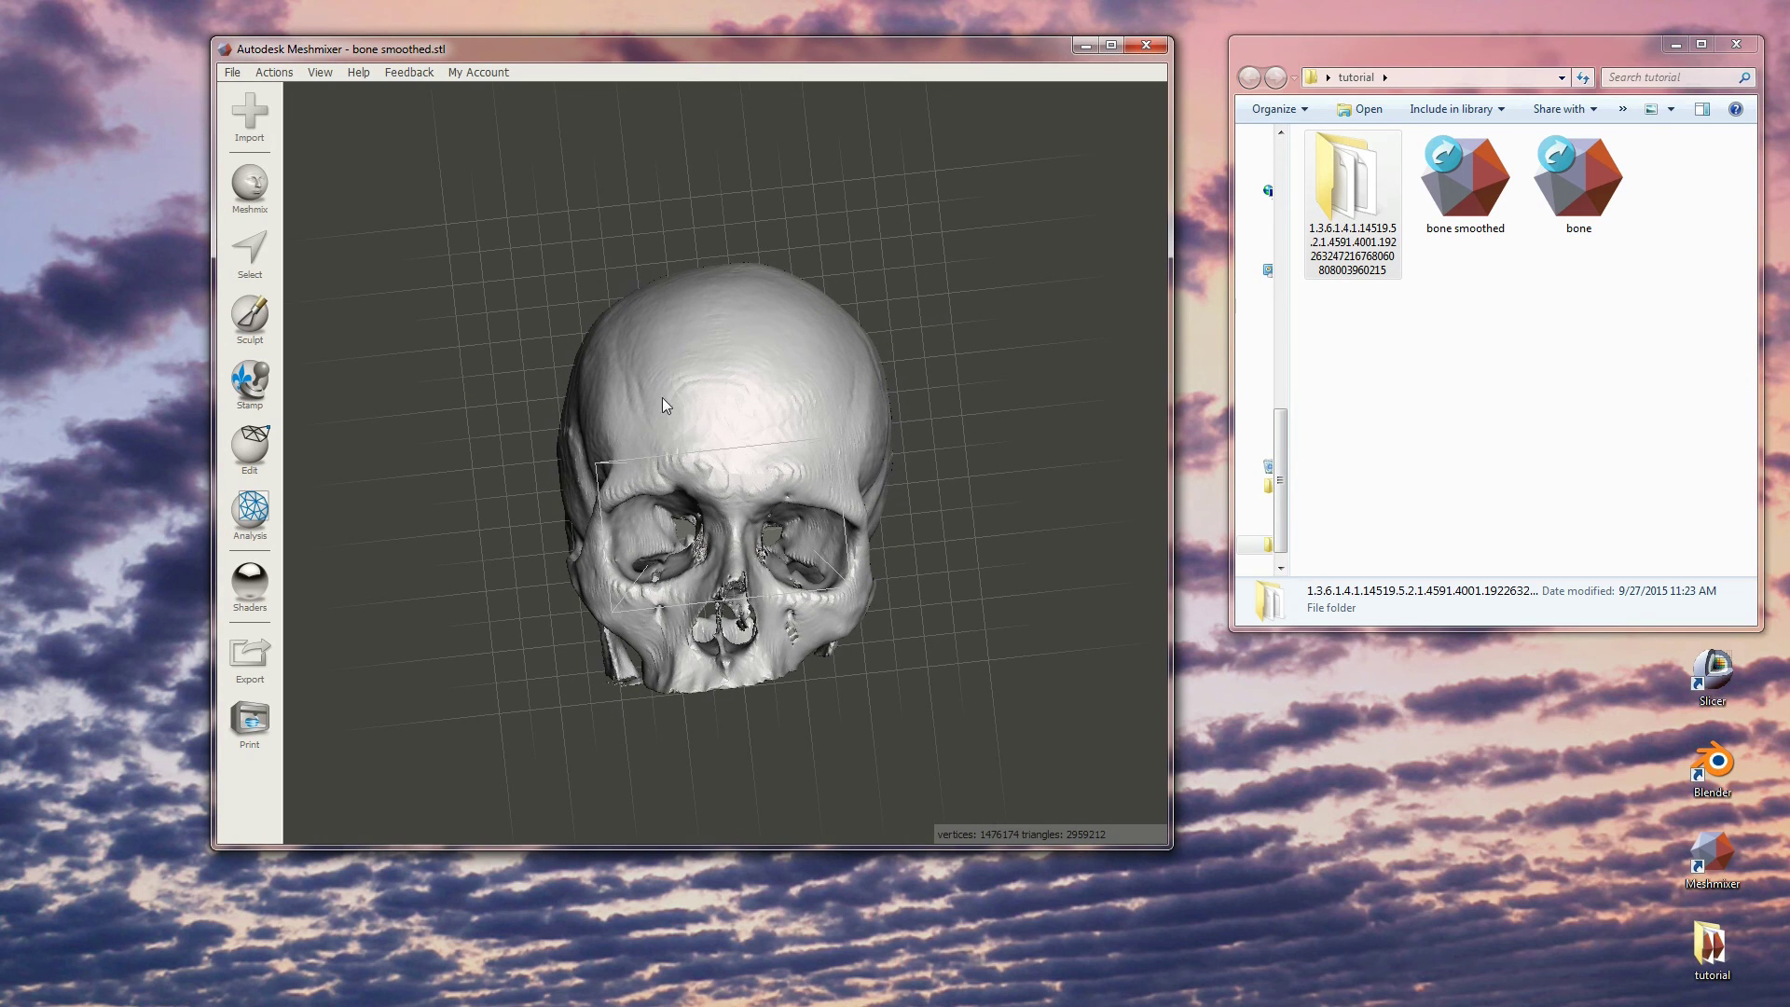
click(259, 532)
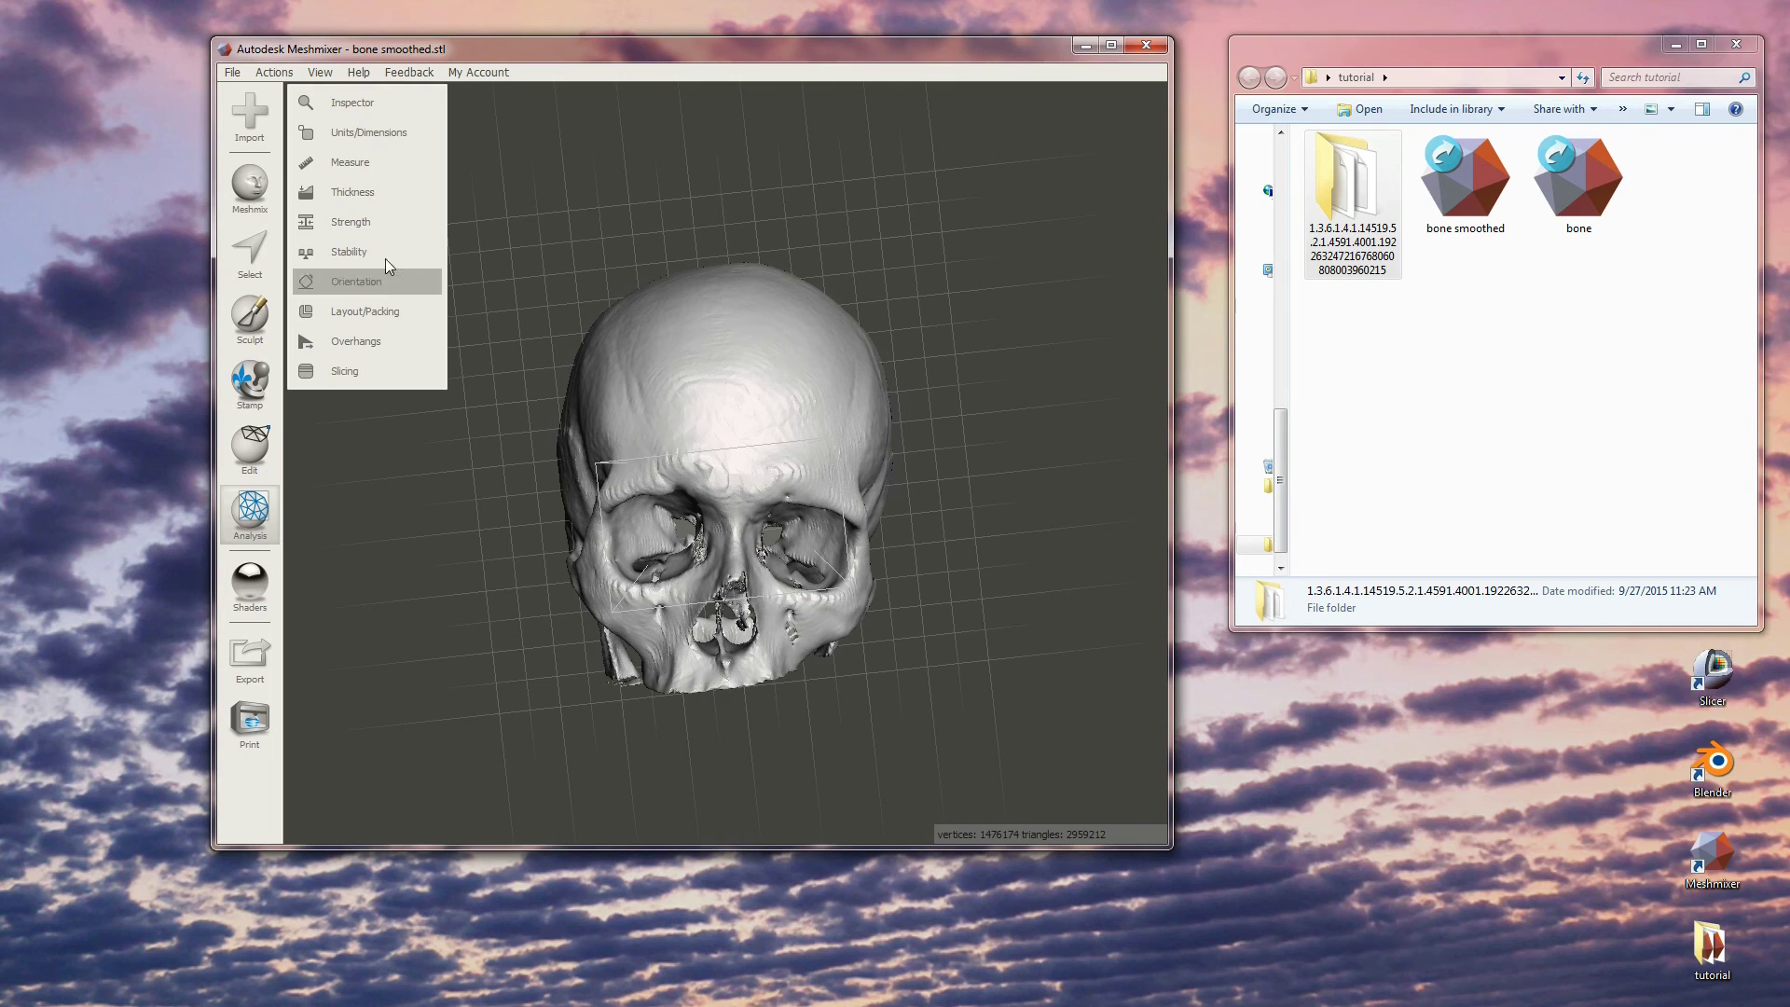
click(358, 104)
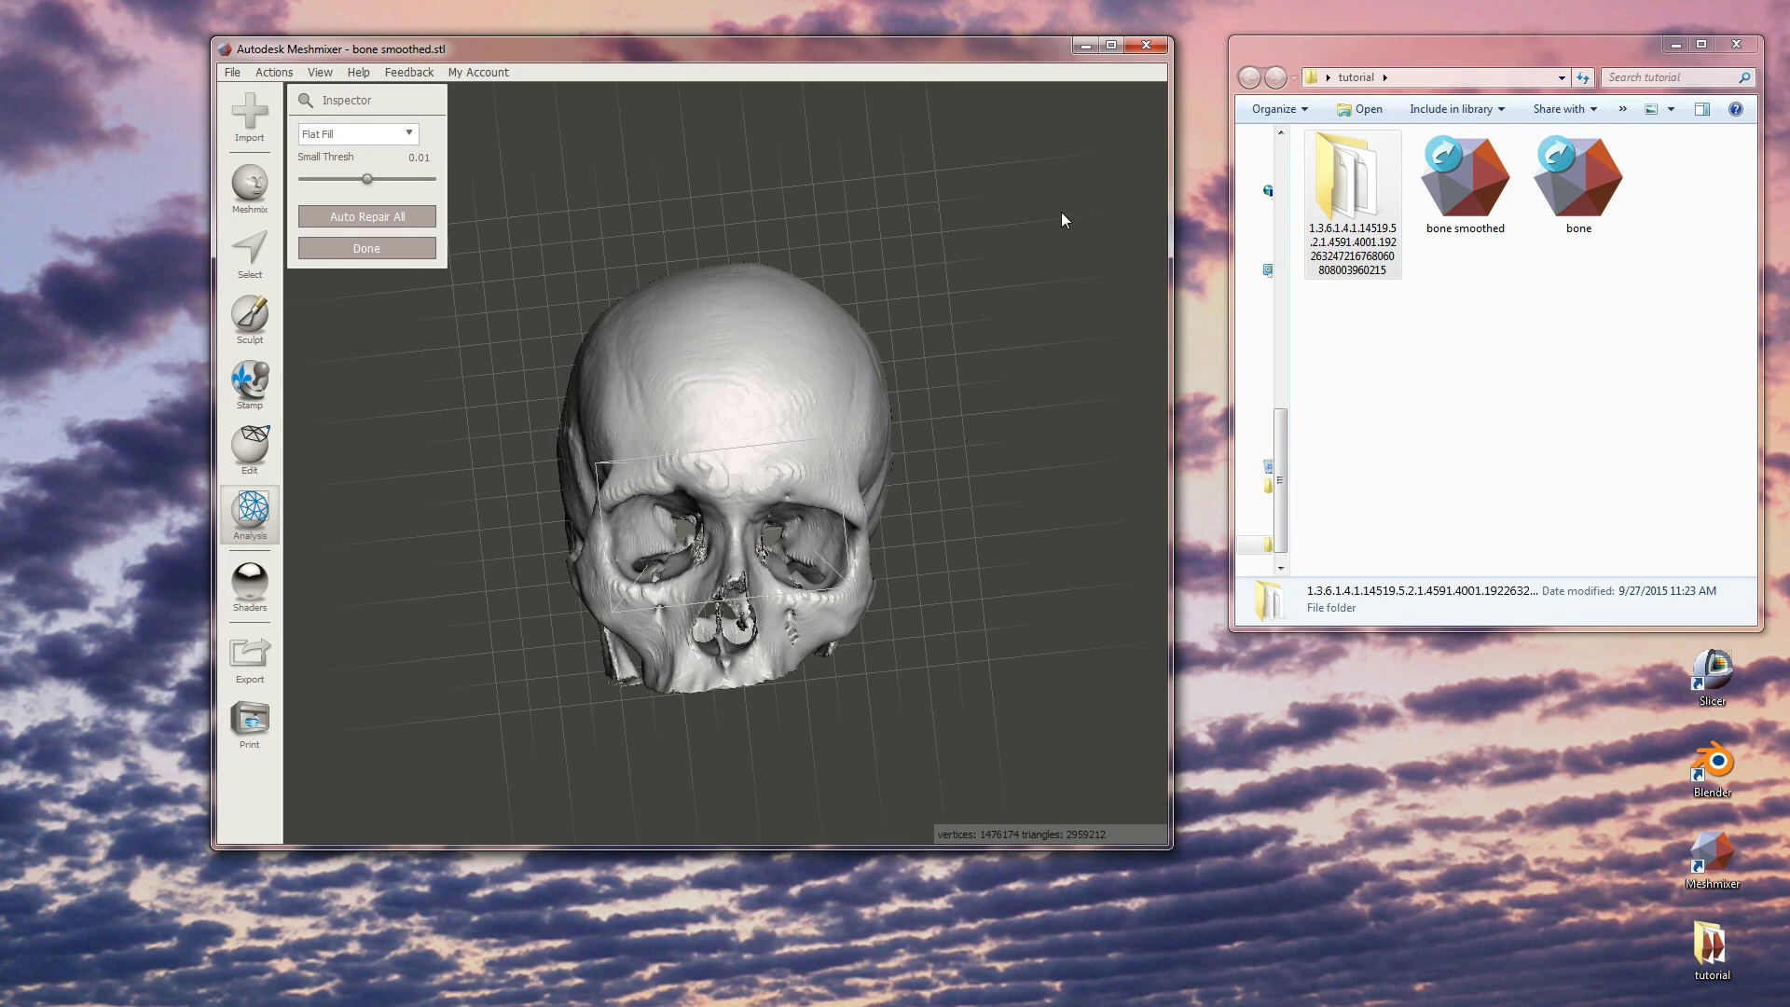
click(1138, 52)
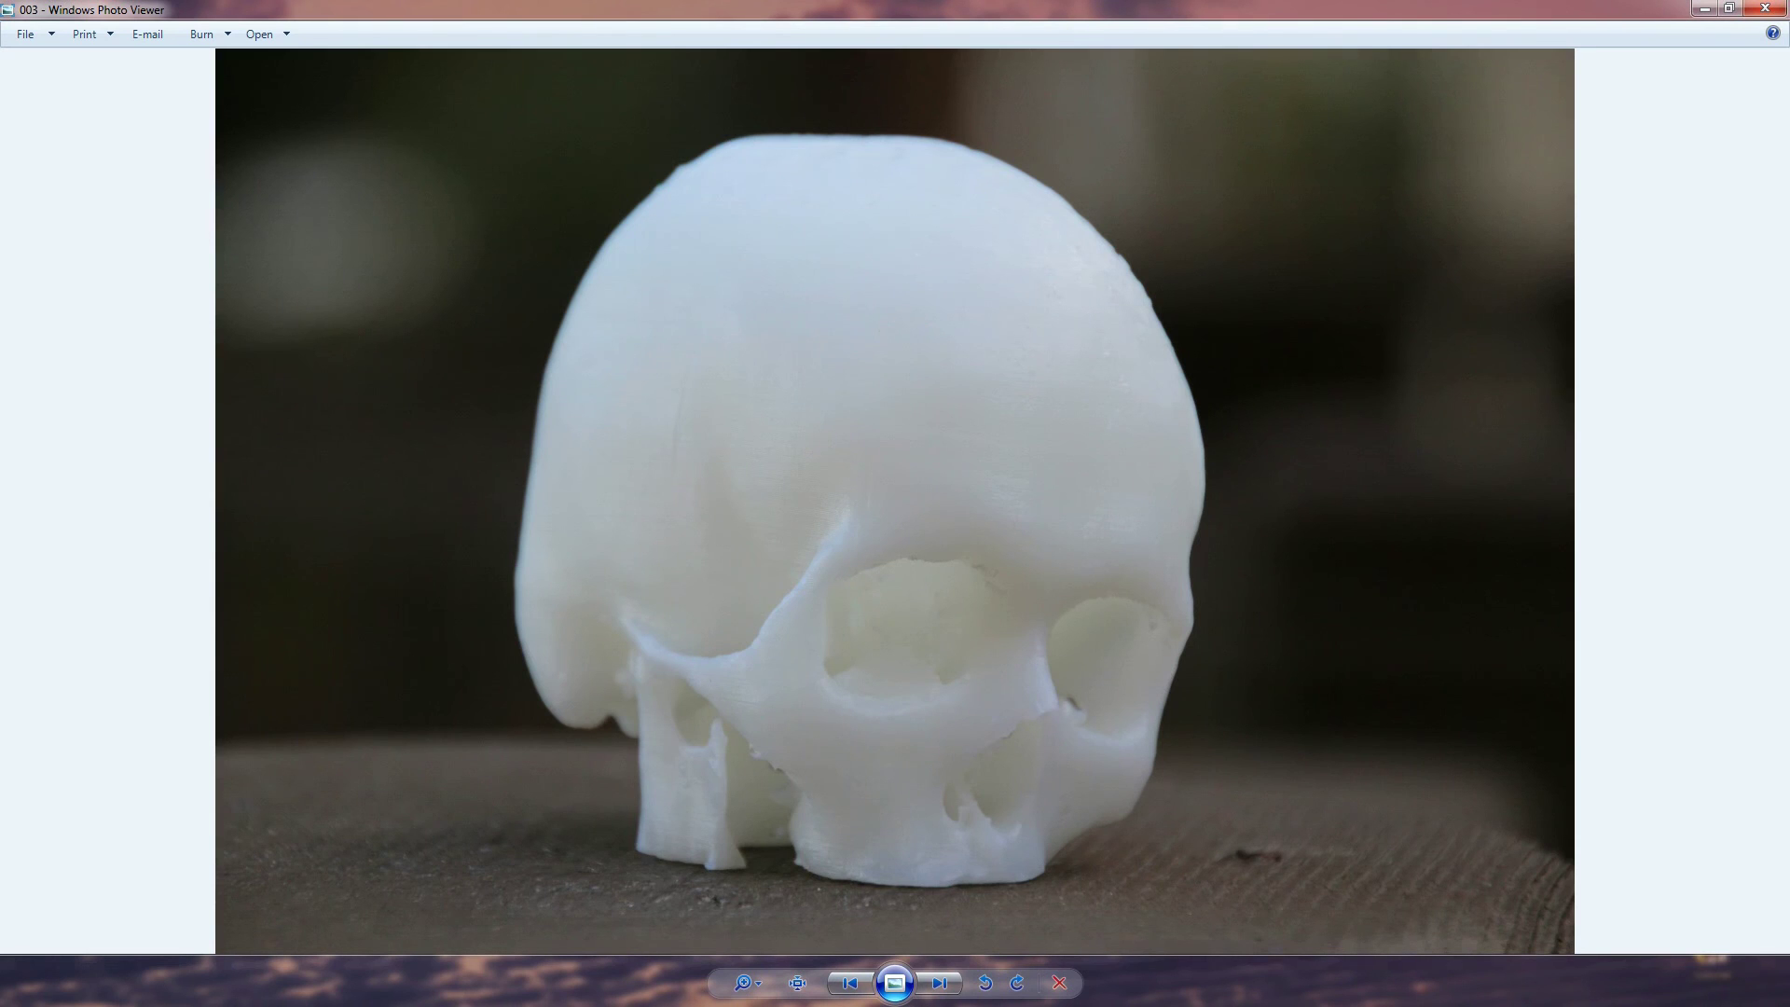
- Restore Windows Photo Viewer to a smaller window beside the tutorial folder and browse the printed skull photos from 003 to 007
click(1729, 8)
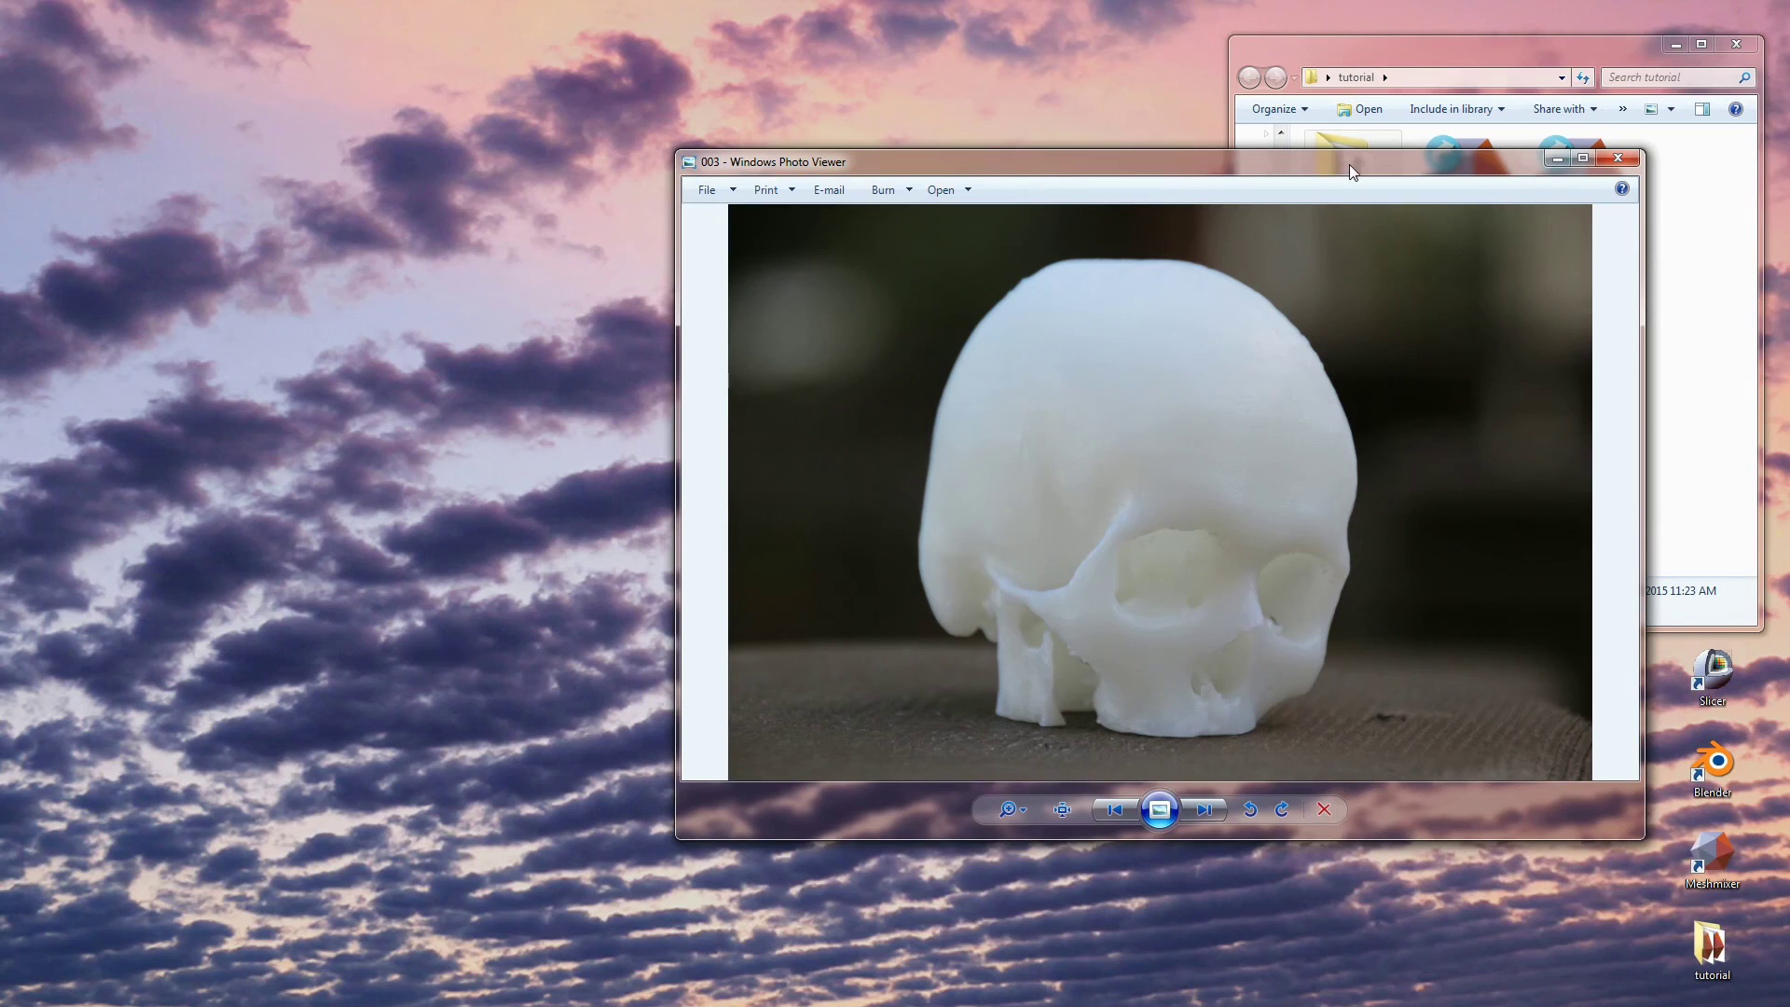
drag(1308, 173, 848, 89)
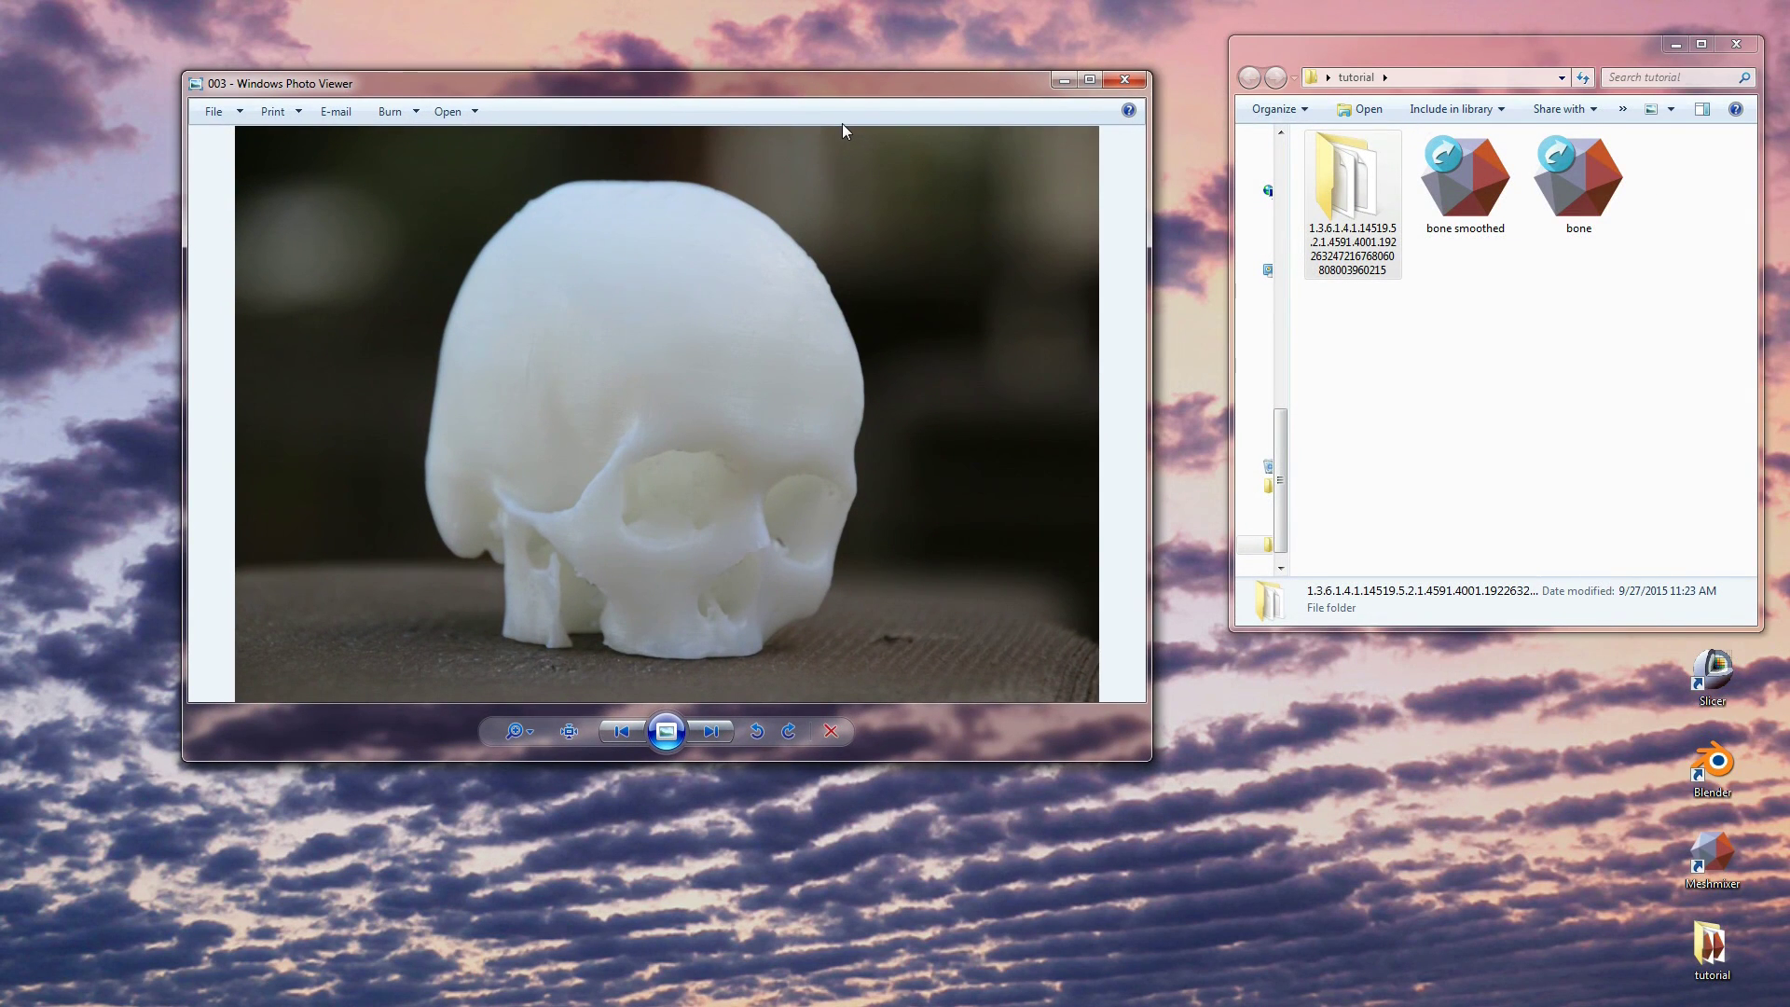
key(Right)
key(Right)
key(Right)
key(Right)
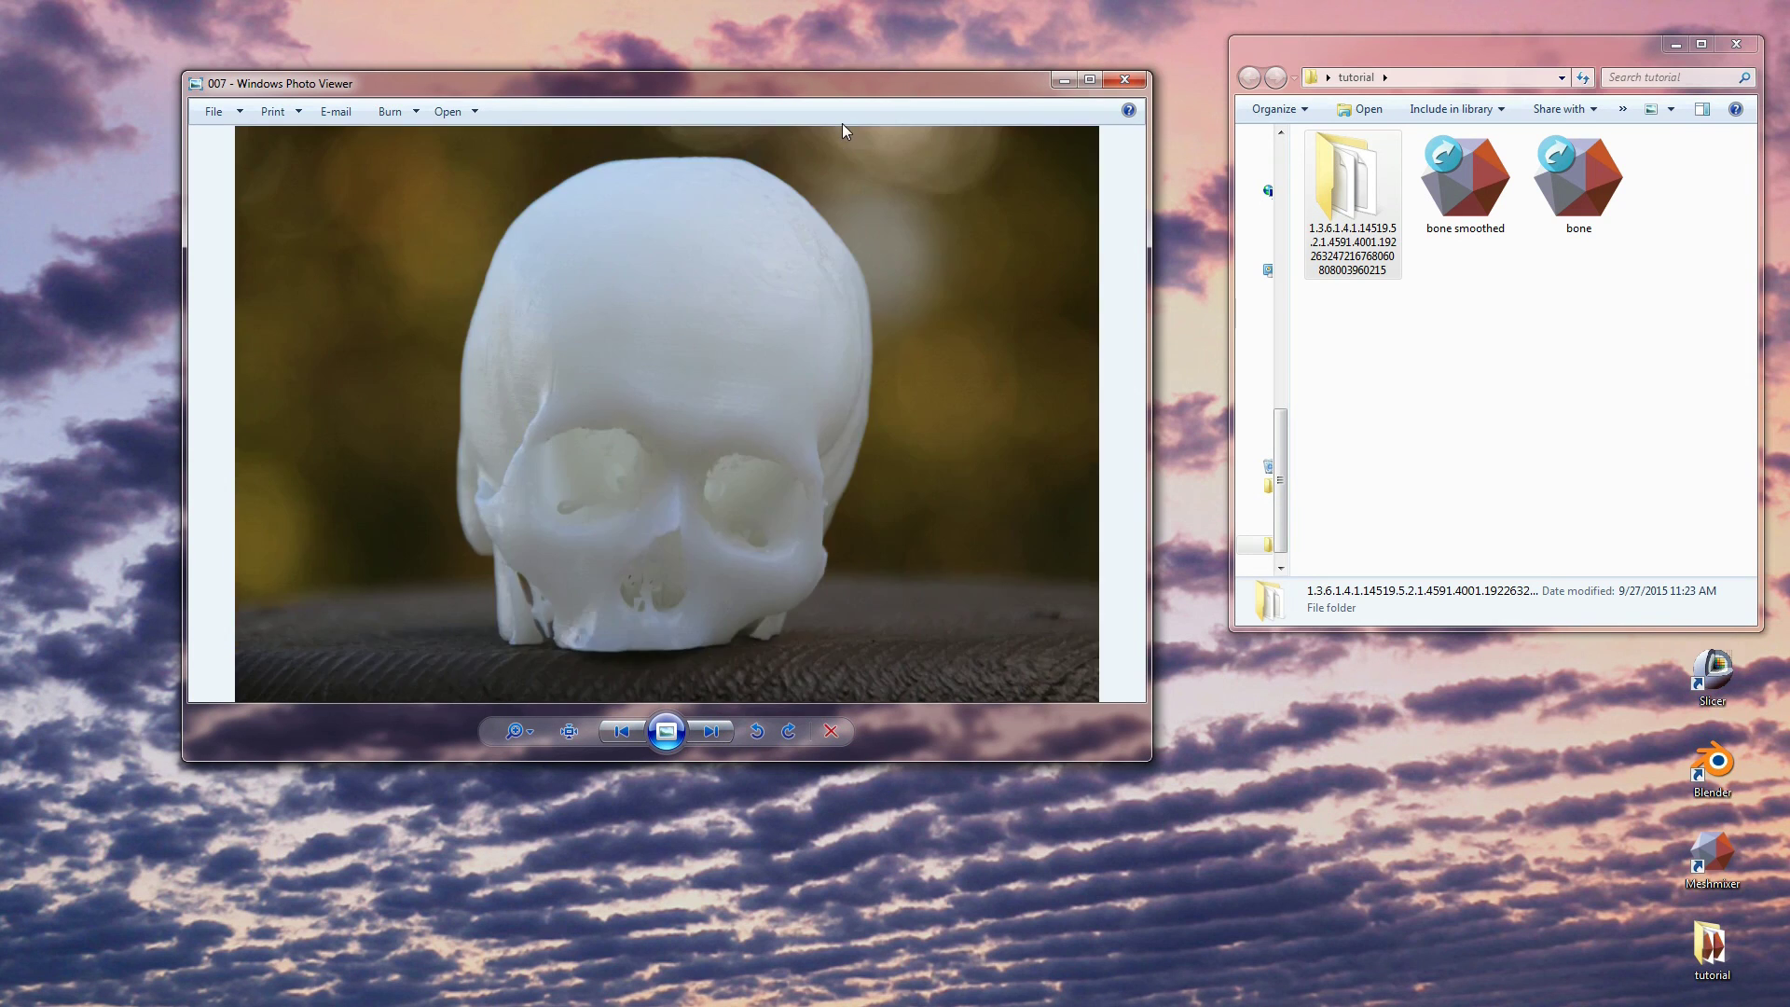
key(Right)
key(Left)
mouse_move(908, 84)
mouse_down()
mouse_move(881, 42)
mouse_move(937, 63)
mouse_up()
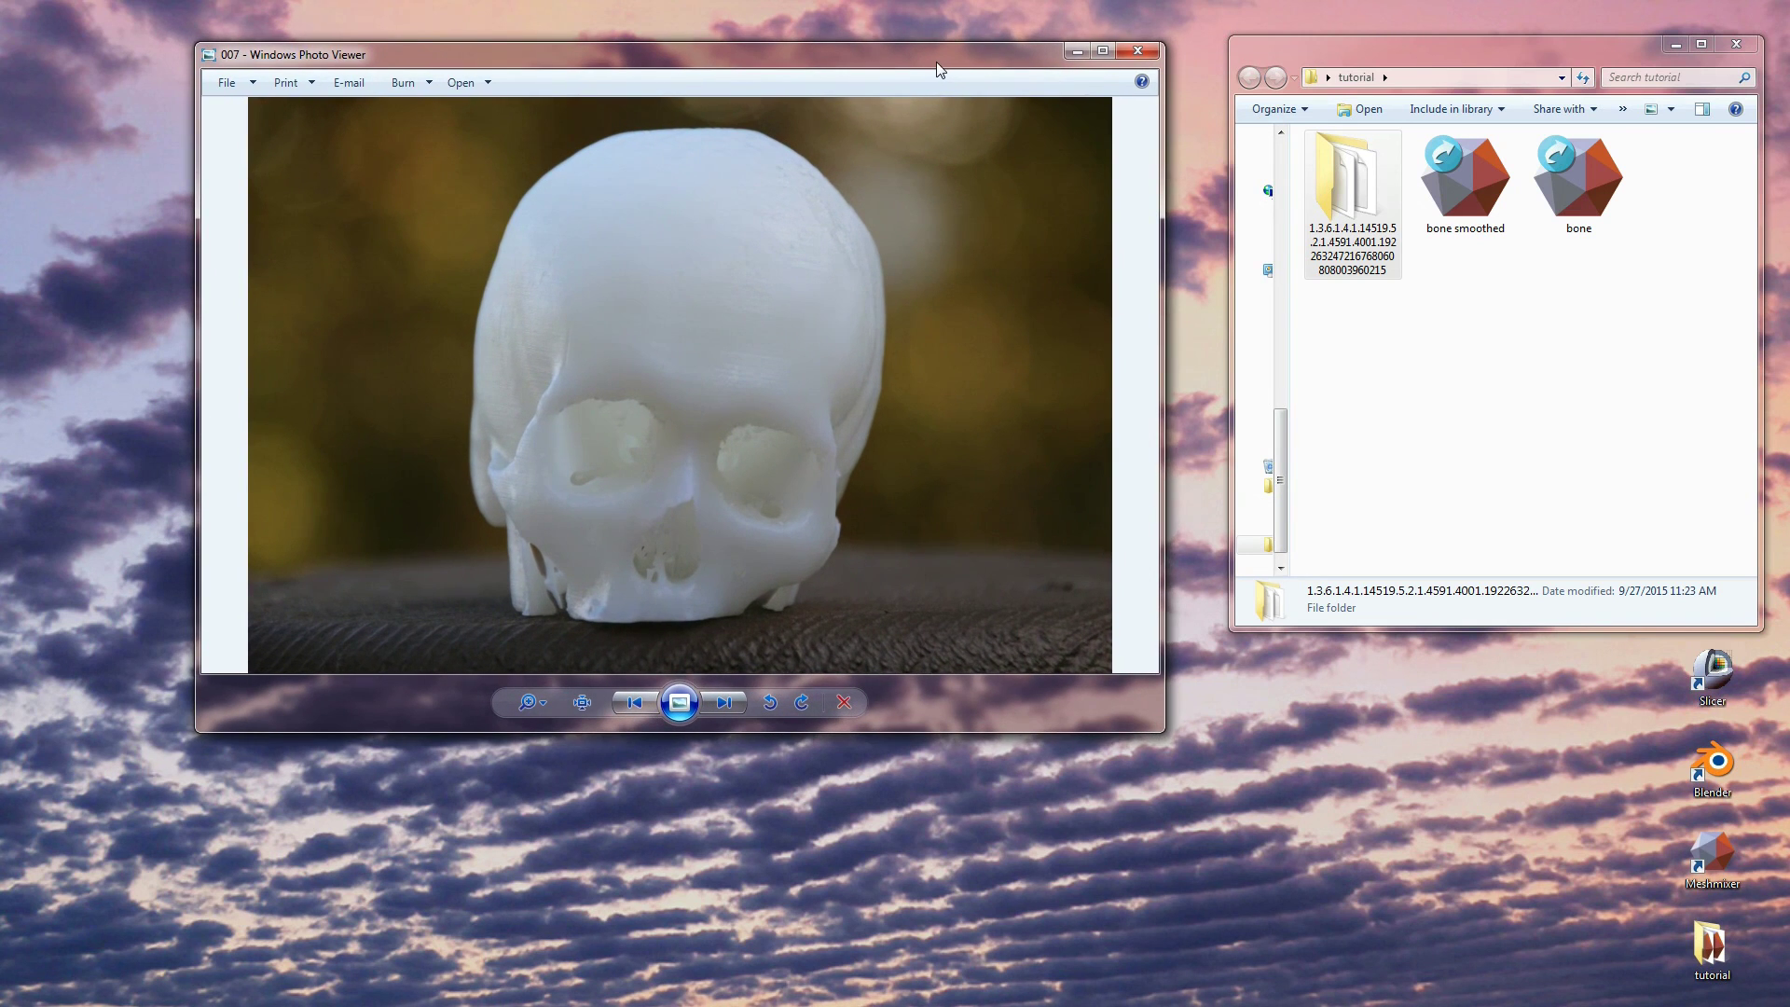